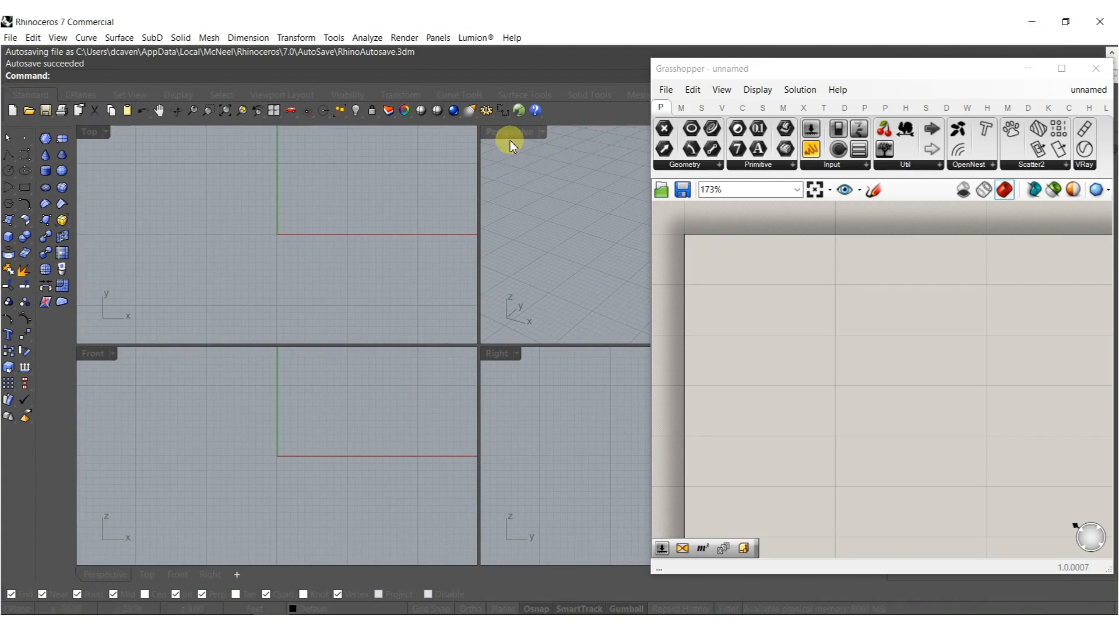
# Maximize the Perspective viewport and place a Box component with B, X, Y and Z inputs on the canvas.
pyautogui.doubleClick(508, 135)
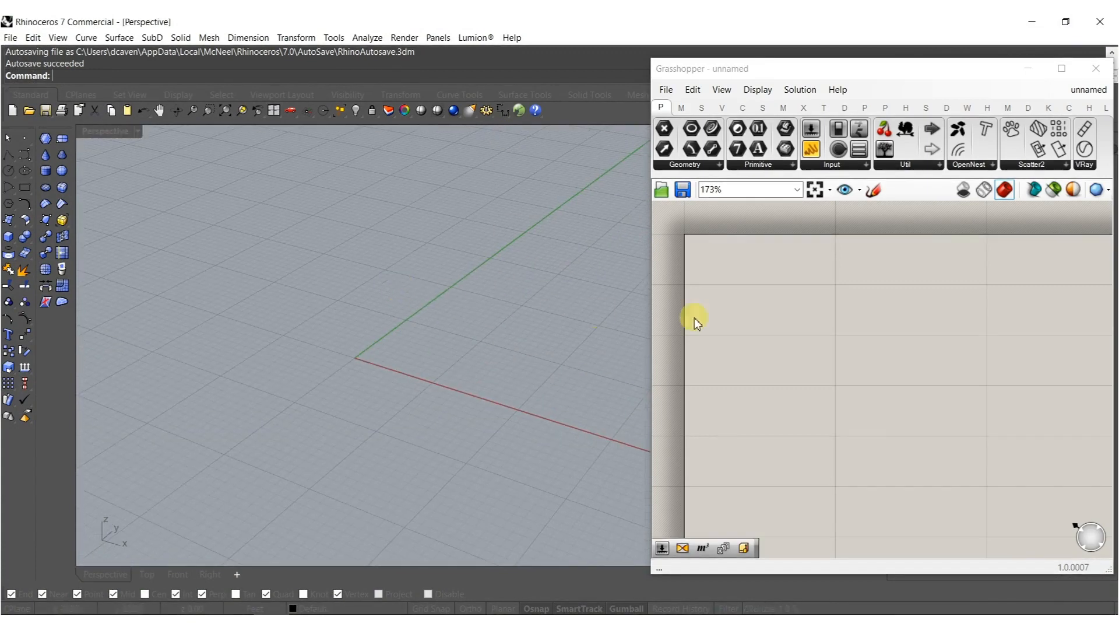
pyautogui.click(789, 307)
pyautogui.doubleClick(788, 307)
pyautogui.write('box')
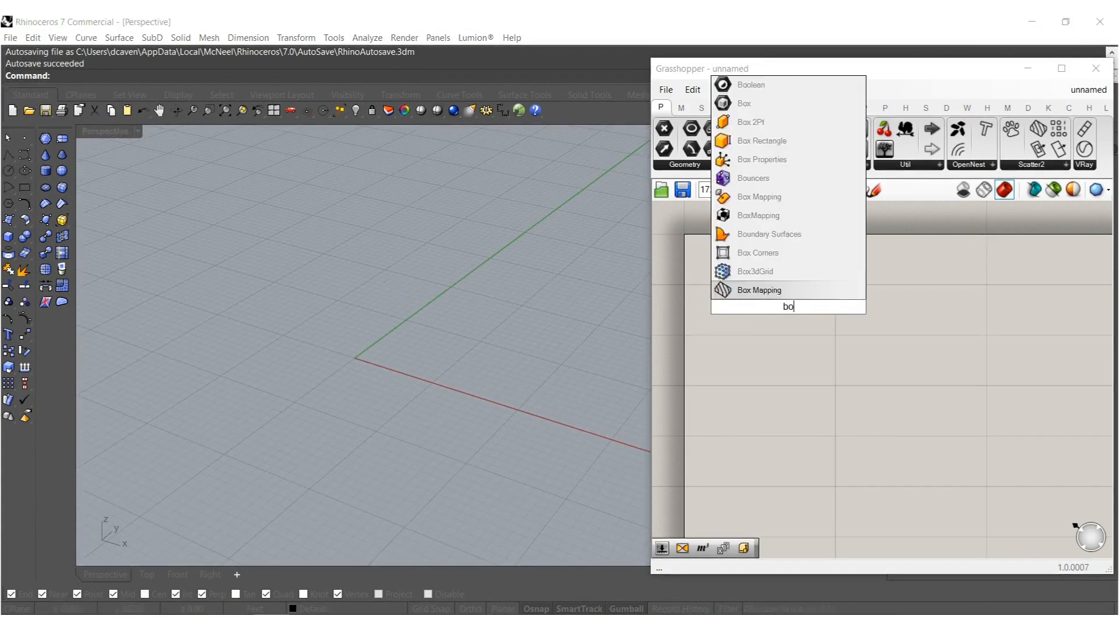
pyautogui.click(811, 236)
pyautogui.moveTo(790, 307); pyautogui.dragTo(904, 347)
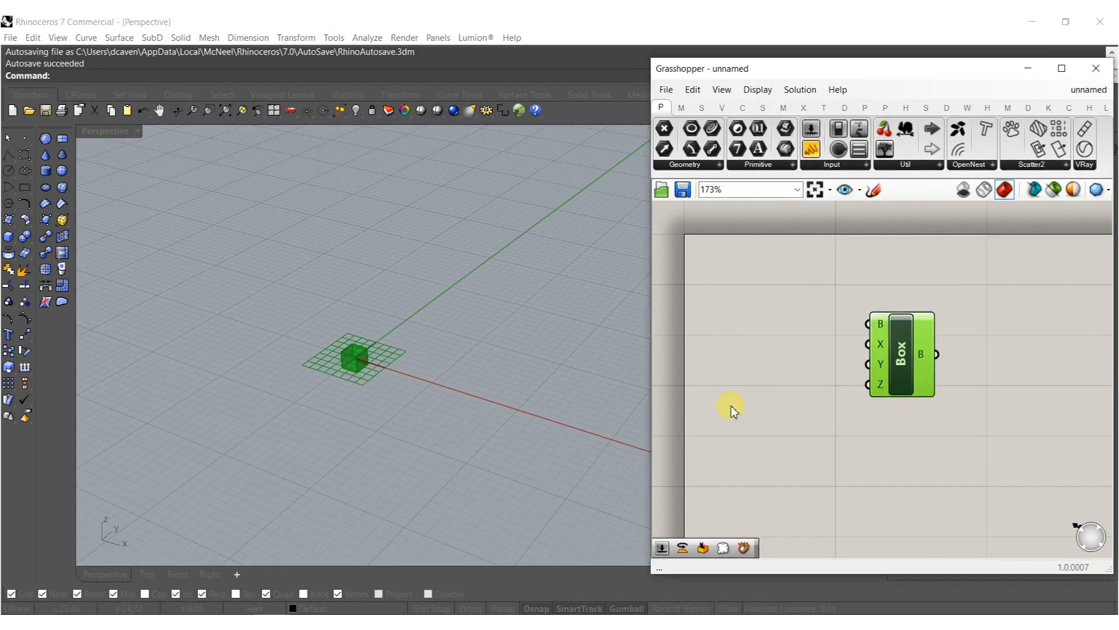
# Add a number slider of 15 and connect it to the Box component's X, Y and Z inputs.
pyautogui.doubleClick(731, 406)
pyautogui.write('15')
pyautogui.press('Return')
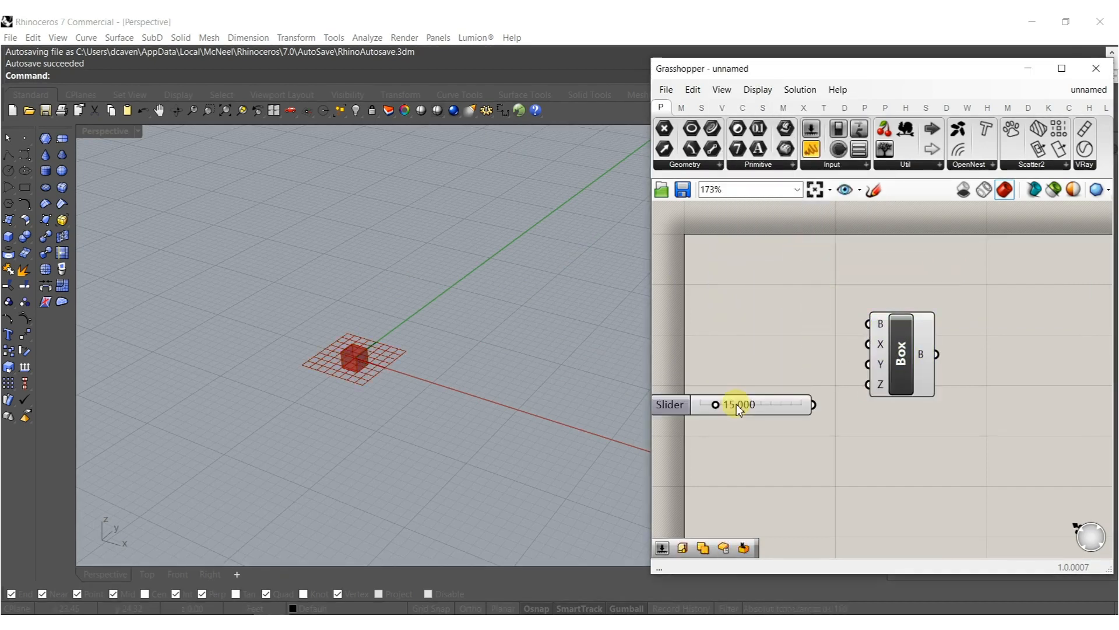
pyautogui.scroll(4, 849, 384)
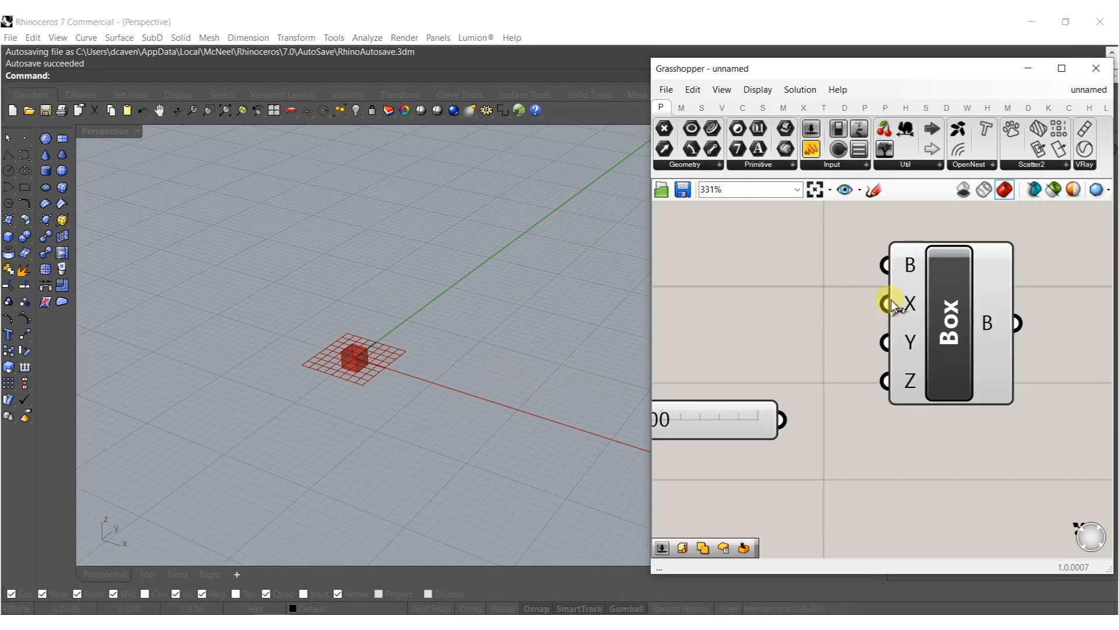
pyautogui.moveTo(890, 299); pyautogui.dragTo(781, 419)
pyautogui.moveTo(886, 344); pyautogui.dragTo(781, 419)
pyautogui.moveTo(886, 380); pyautogui.dragTo(781, 419)
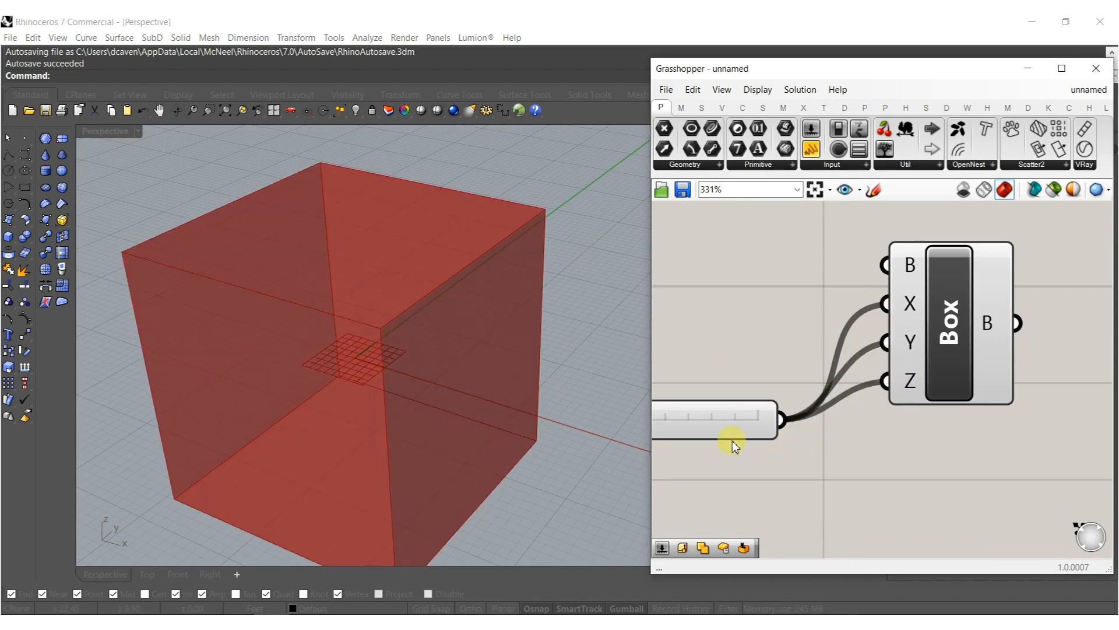
pyautogui.moveTo(709, 418); pyautogui.dragTo(755, 350)
# Add a Populate Geometry component after the Box and connect the Box output to its G input.
pyautogui.moveTo(942, 358); pyautogui.dragTo(679, 348, button='right')
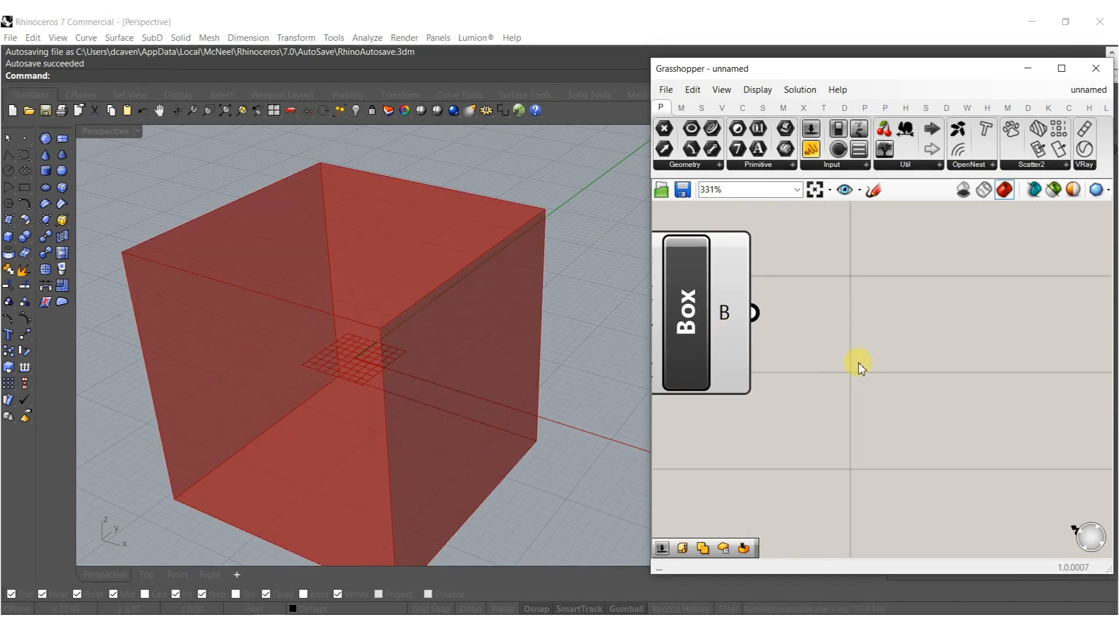
pyautogui.doubleClick(863, 363)
pyautogui.write('pop')
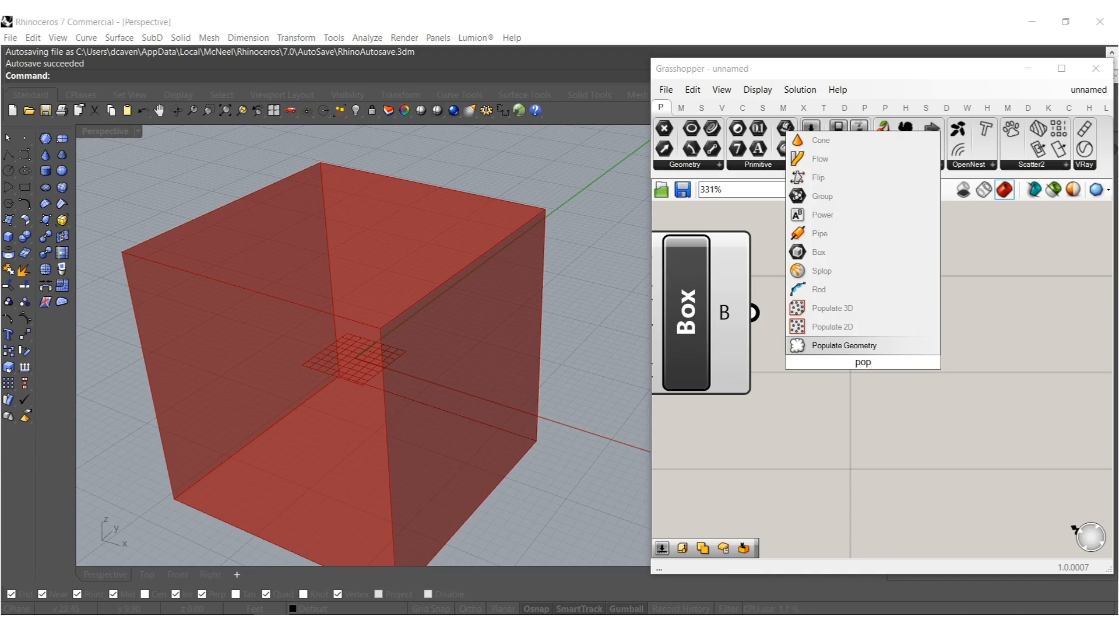
pyautogui.click(842, 345)
pyautogui.moveTo(756, 313); pyautogui.dragTo(950, 354)
# Add a number slider of 45 for Populate Geometry's N input and align it below the box size slider.
pyautogui.doubleClick(795, 454)
pyautogui.write('4')
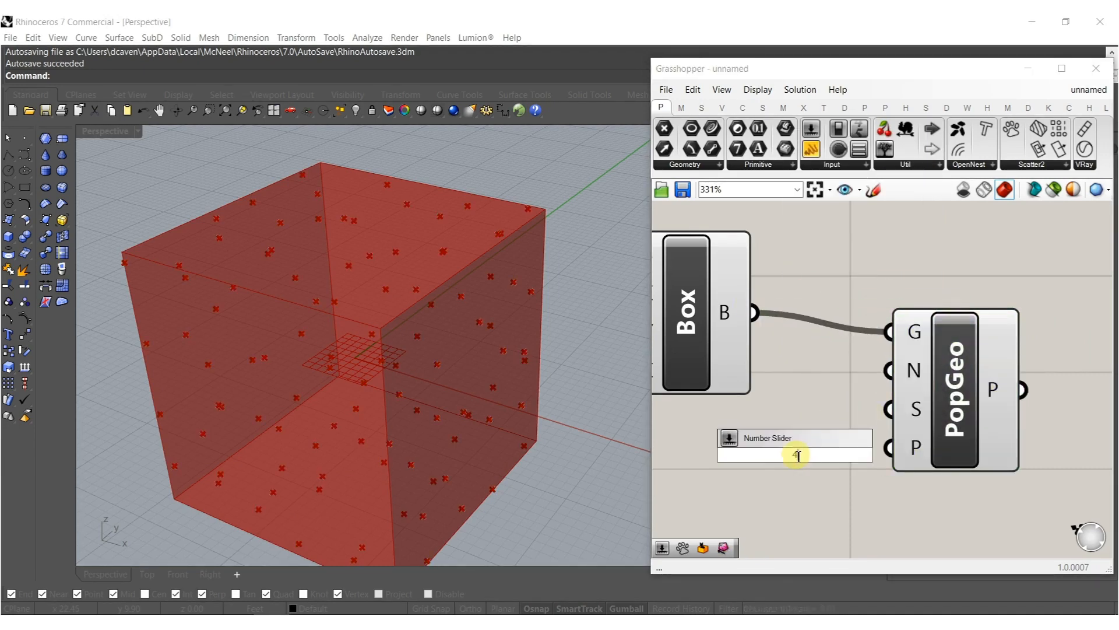
pyautogui.write('5')
pyautogui.press('Return')
pyautogui.moveTo(890, 371); pyautogui.dragTo(763, 463)
pyautogui.moveTo(696, 475); pyautogui.dragTo(1012, 415, button='right')
pyautogui.scroll(-4, 997, 421)
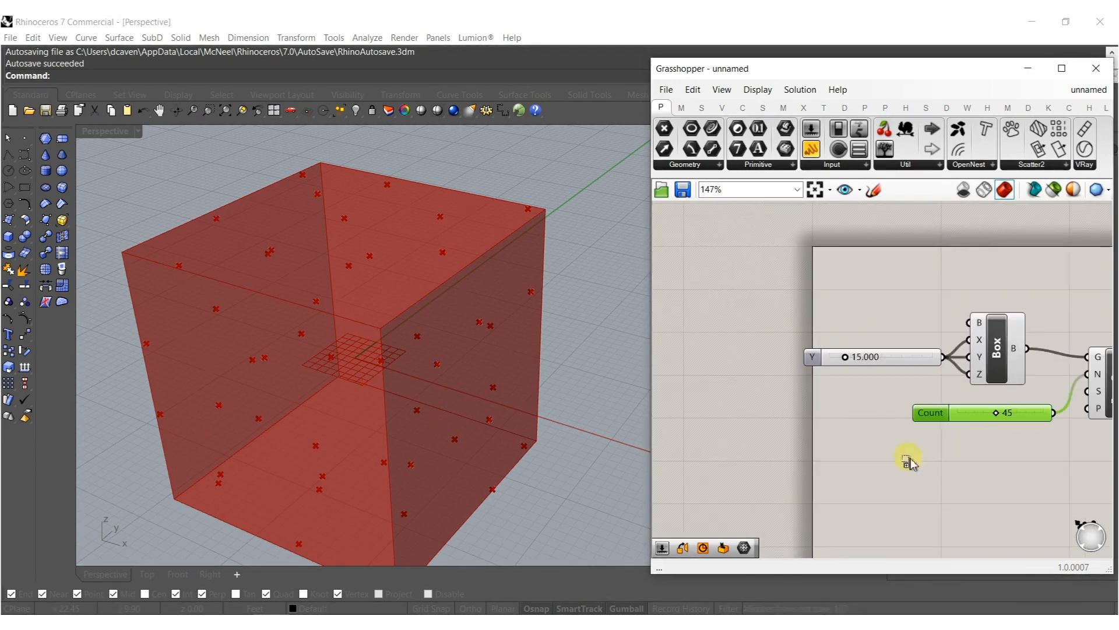
pyautogui.moveTo(916, 457); pyautogui.dragTo(867, 311)
pyautogui.click(920, 339)
pyautogui.click(1056, 421)
# Duplicate the Box component after Populate Geometry and connect the populated points to the copy's B input.
pyautogui.moveTo(1098, 404); pyautogui.dragTo(905, 408, button='right')
pyautogui.doubleClick(995, 391)
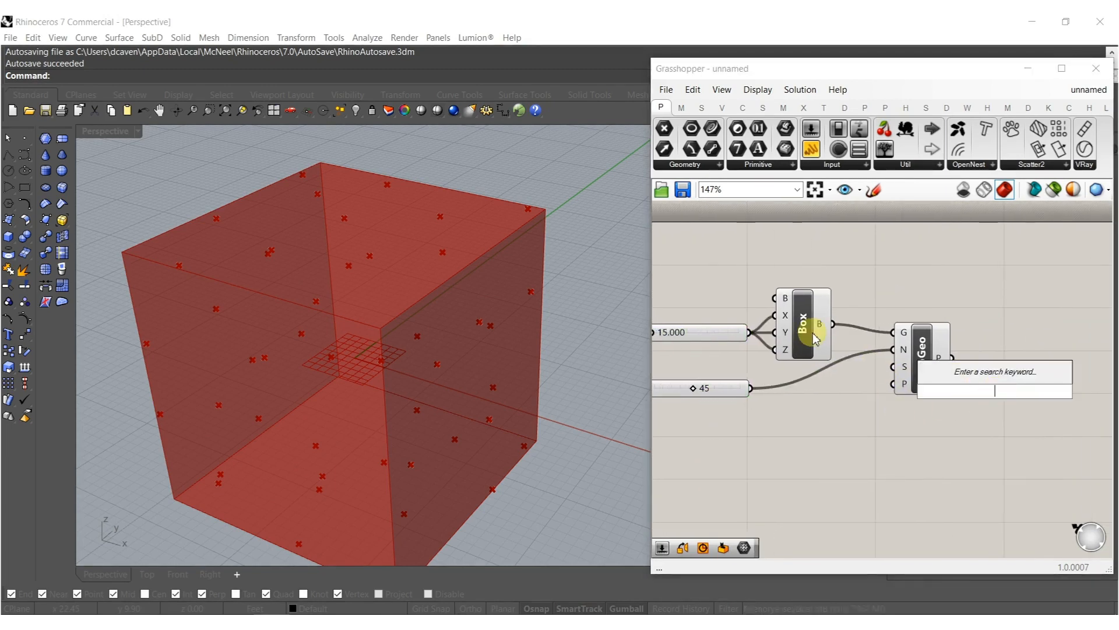
pyautogui.click(814, 338)
pyautogui.moveTo(801, 255); pyautogui.dragTo(952, 358)
pyautogui.click(1000, 325)
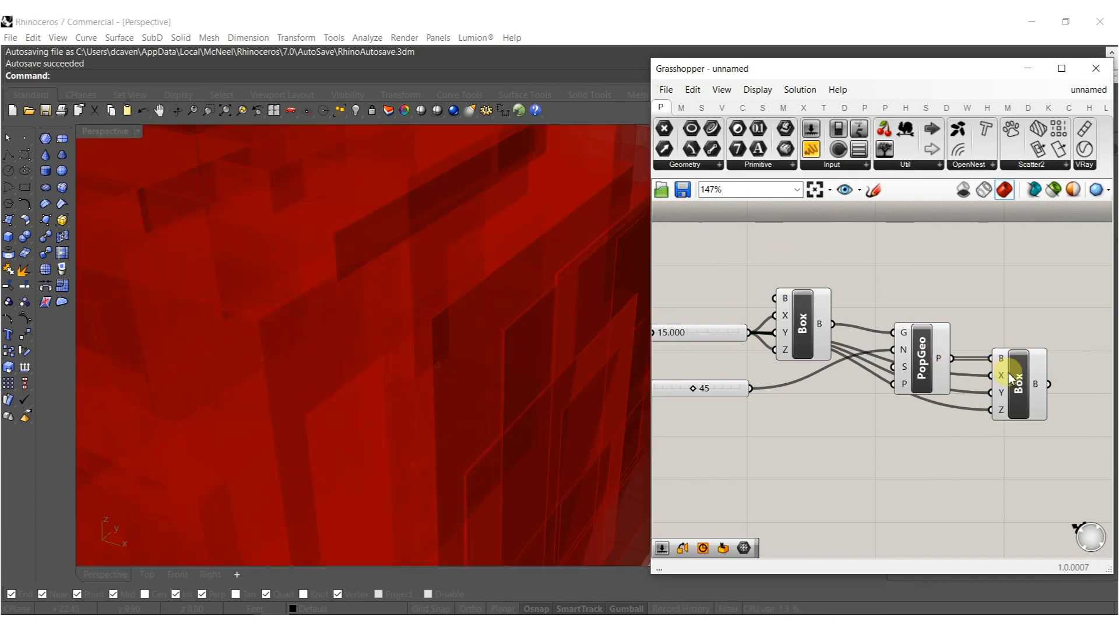
pyautogui.moveTo(1024, 379); pyautogui.dragTo(1038, 379)
pyautogui.click(500, 315)
pyautogui.scroll(-5, 434, 328)
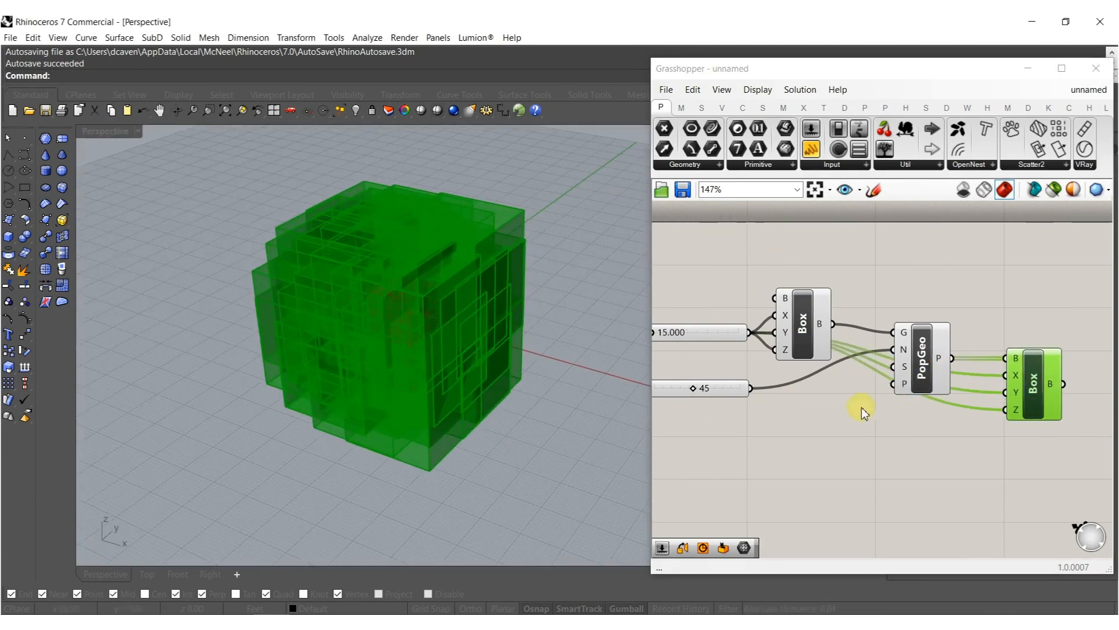
# Turn off the preview of the first Box and the Populate Geometry component.
pyautogui.click(839, 410)
pyautogui.moveTo(924, 449); pyautogui.dragTo(679, 291)
pyautogui.middleClick(796, 337)
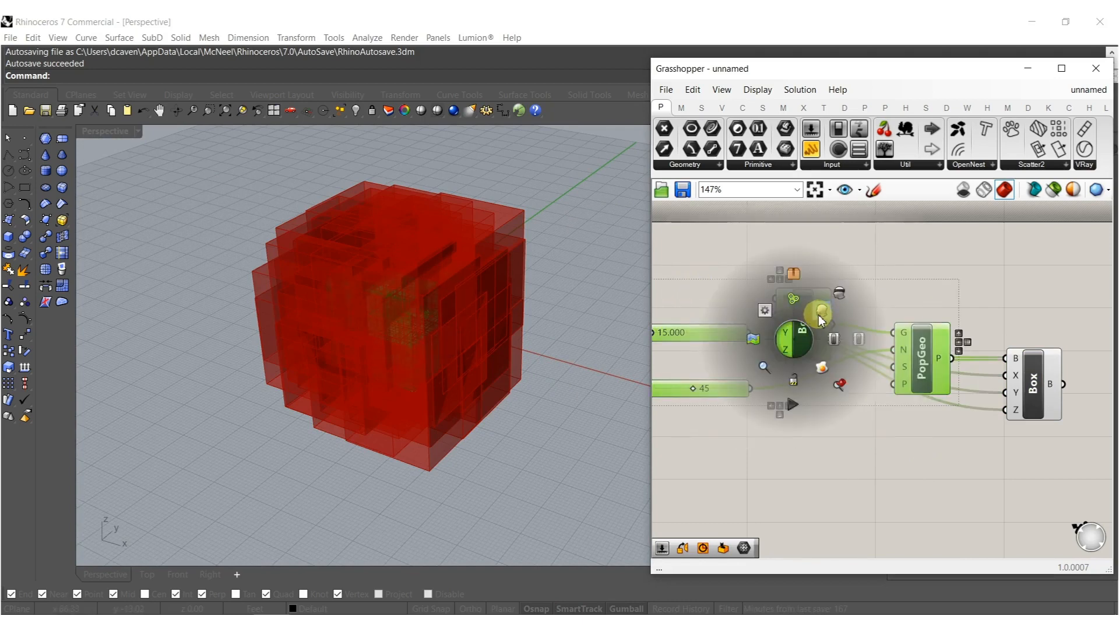
pyautogui.click(839, 293)
pyautogui.moveTo(879, 463); pyautogui.dragTo(847, 456, button='right')
pyautogui.click(852, 454)
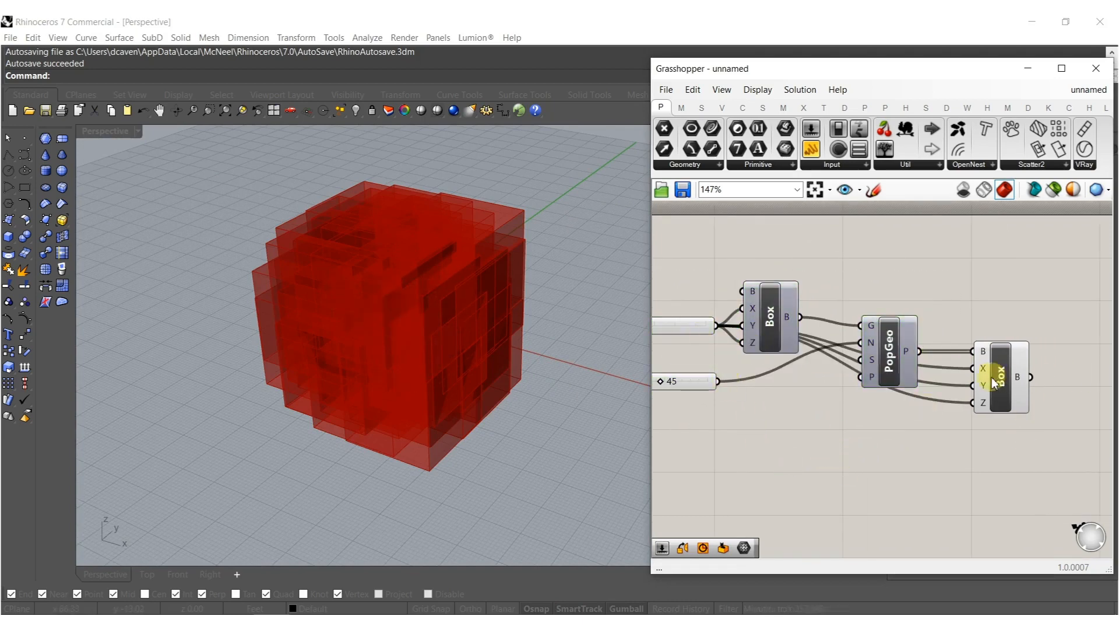
# Add a Random component with R, N and S inputs and place it below Populate Geometry.
pyautogui.doubleClick(847, 472)
pyautogui.write('rand')
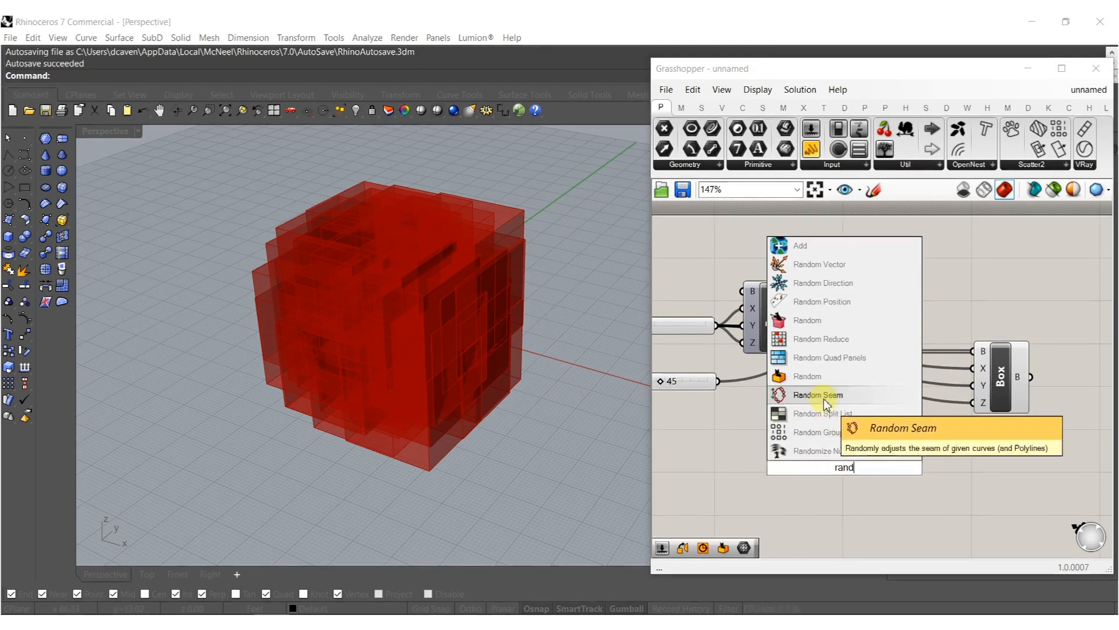
pyautogui.click(832, 382)
pyautogui.moveTo(851, 479); pyautogui.dragTo(914, 443)
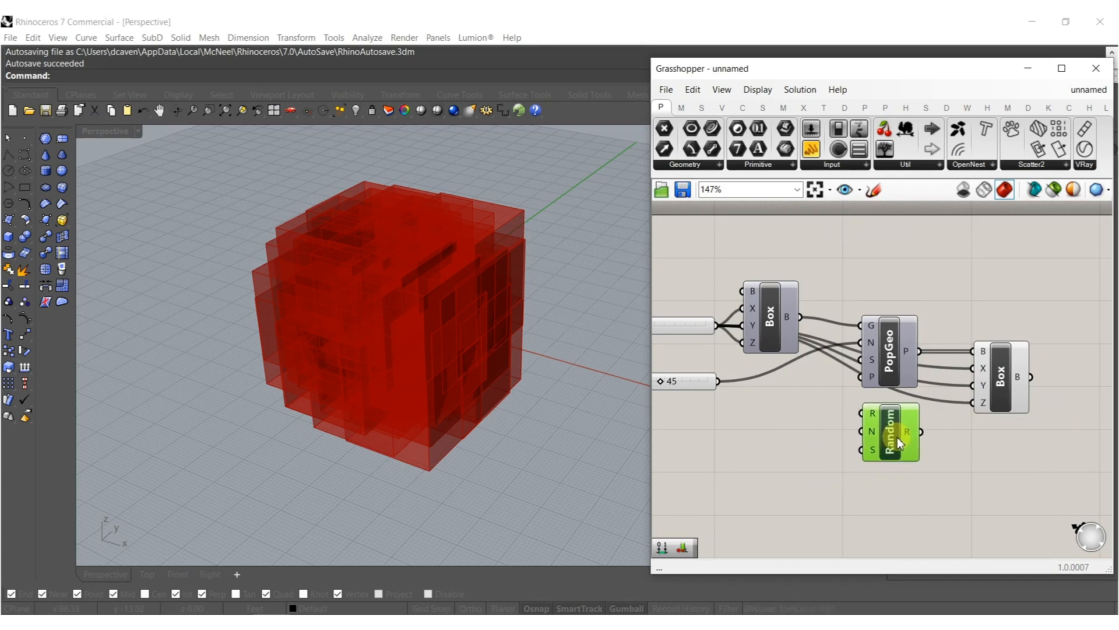
pyautogui.click(818, 446)
pyautogui.doubleClick(809, 440)
pyautogui.write('c')
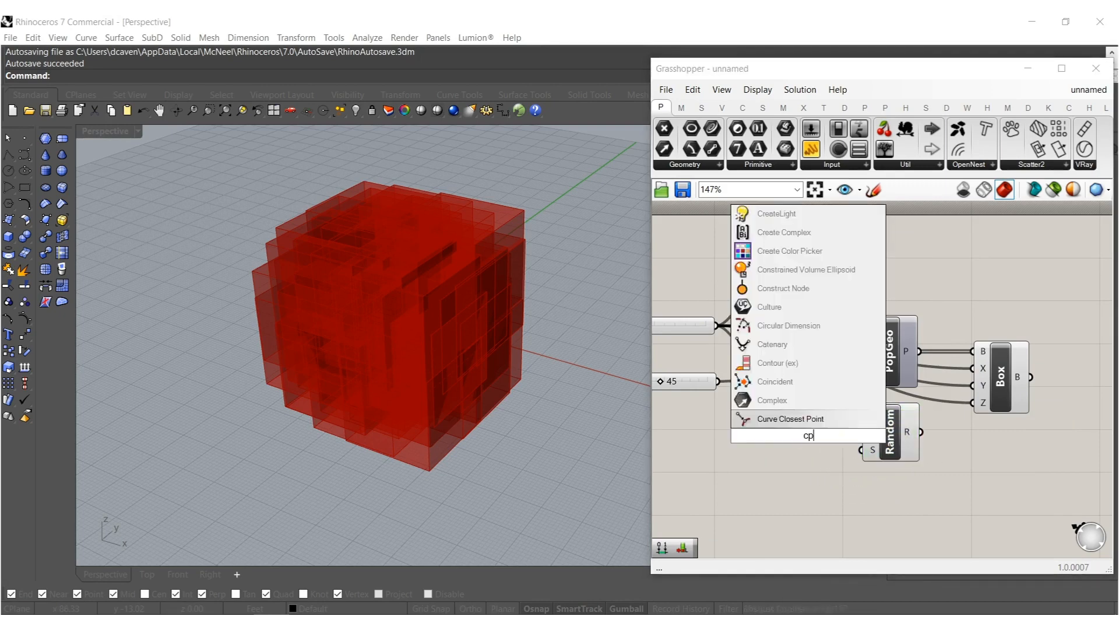
pyautogui.write('onstr')
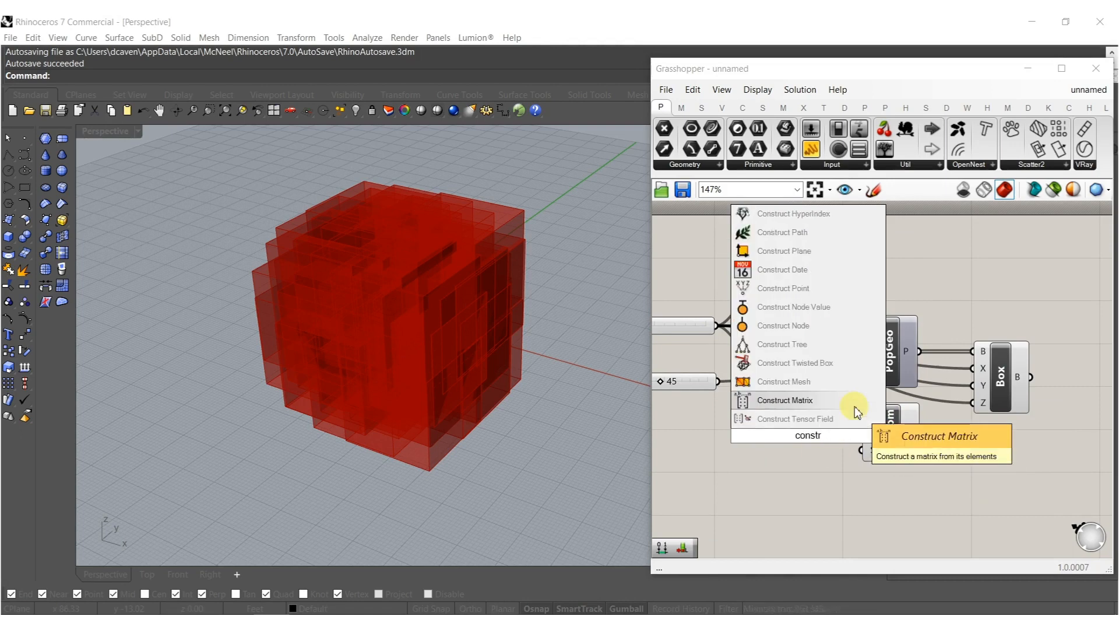
pyautogui.press('BackSpace')
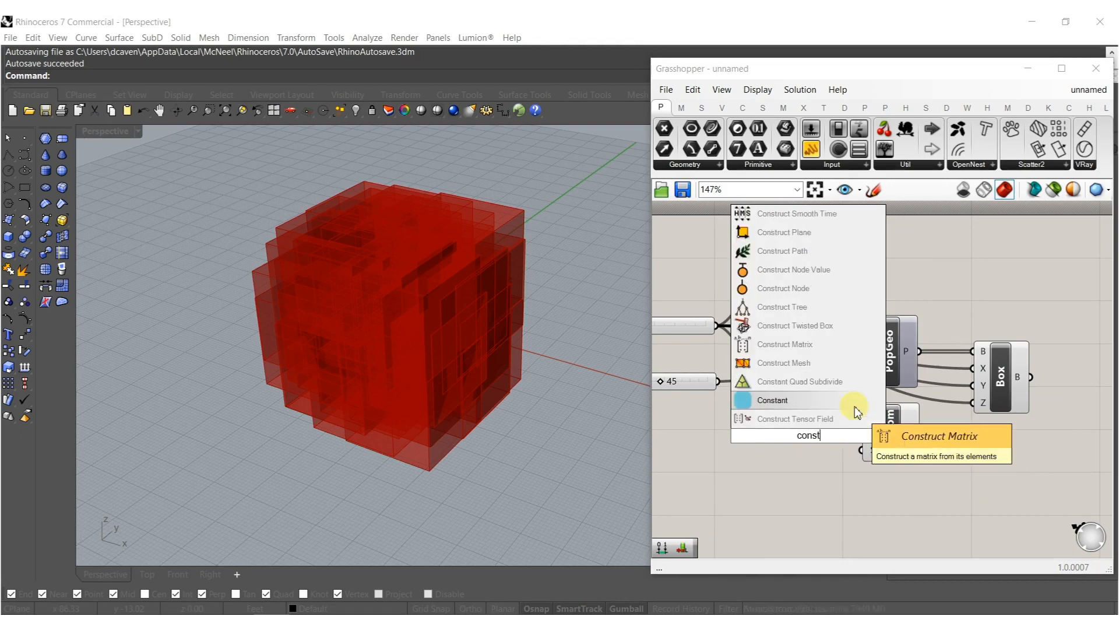
pyautogui.write('ruct')
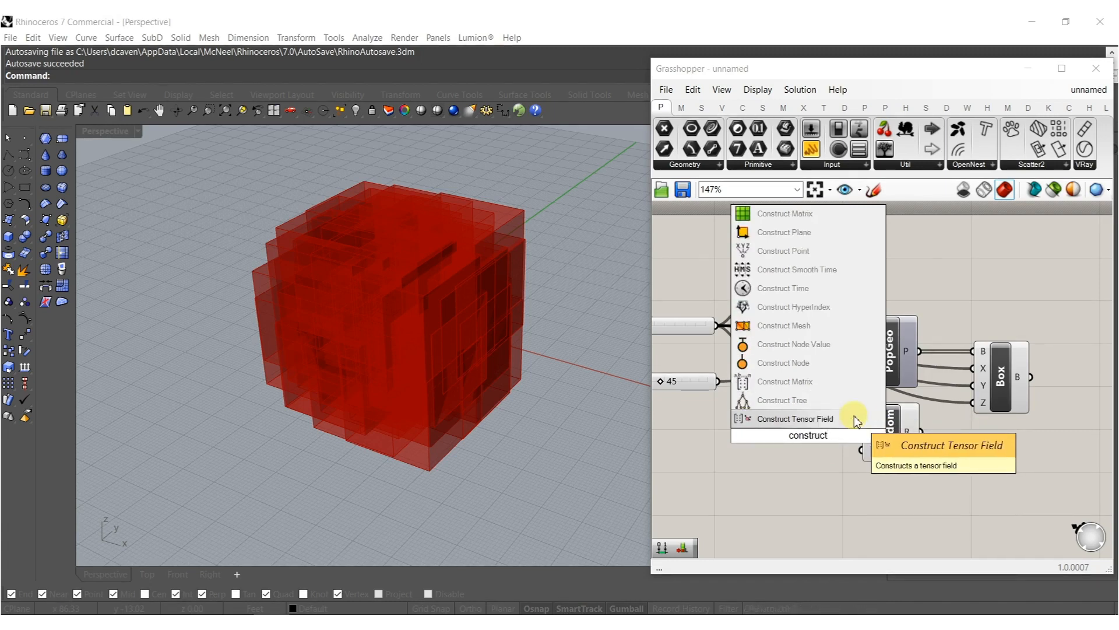
pyautogui.press('Escape')
pyautogui.doubleClick(798, 455)
pyautogui.write('const')
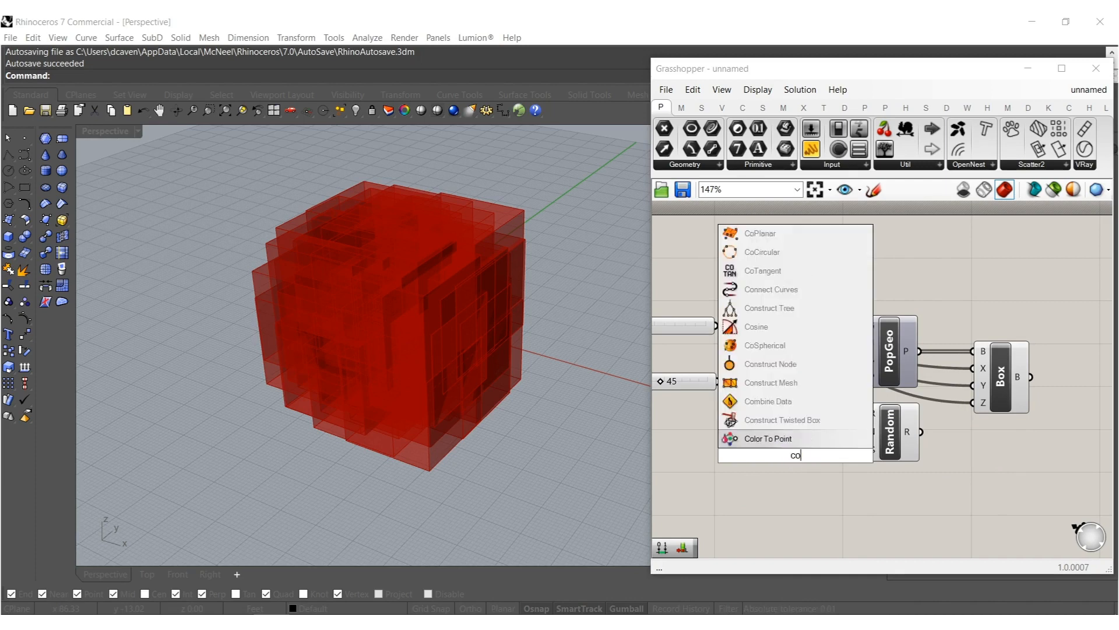
pyautogui.press('BackSpace')
pyautogui.press('BackSpace')
pyautogui.press('BackSpace')
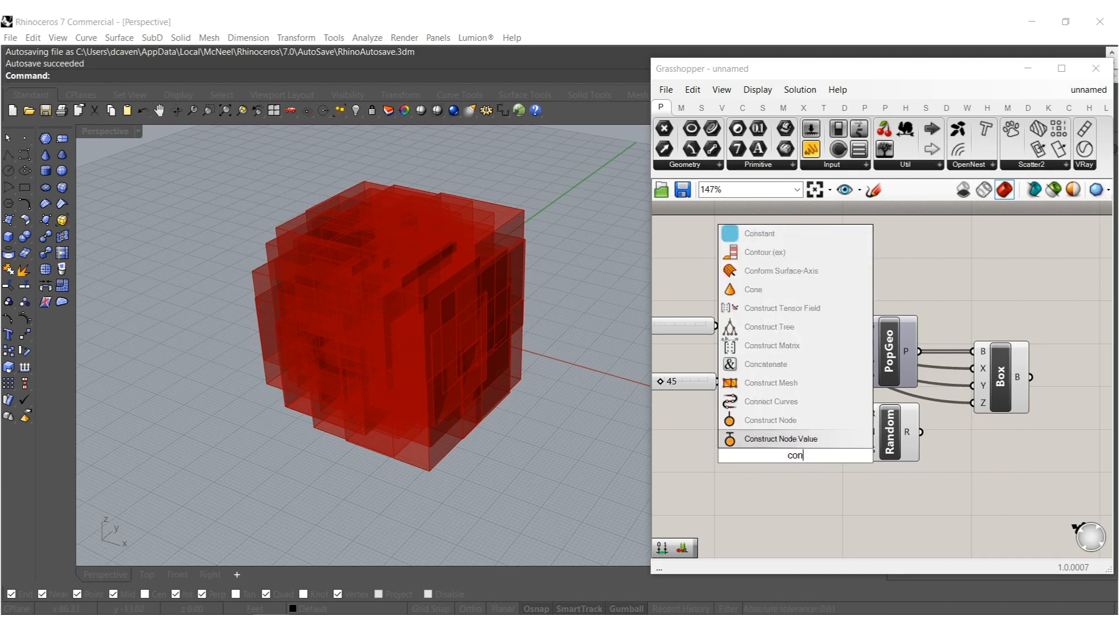
pyautogui.write('n')
pyautogui.press('Escape')
# Add a domain component with A and B inputs from the maths components and place it just before Random.
pyautogui.click(703, 108)
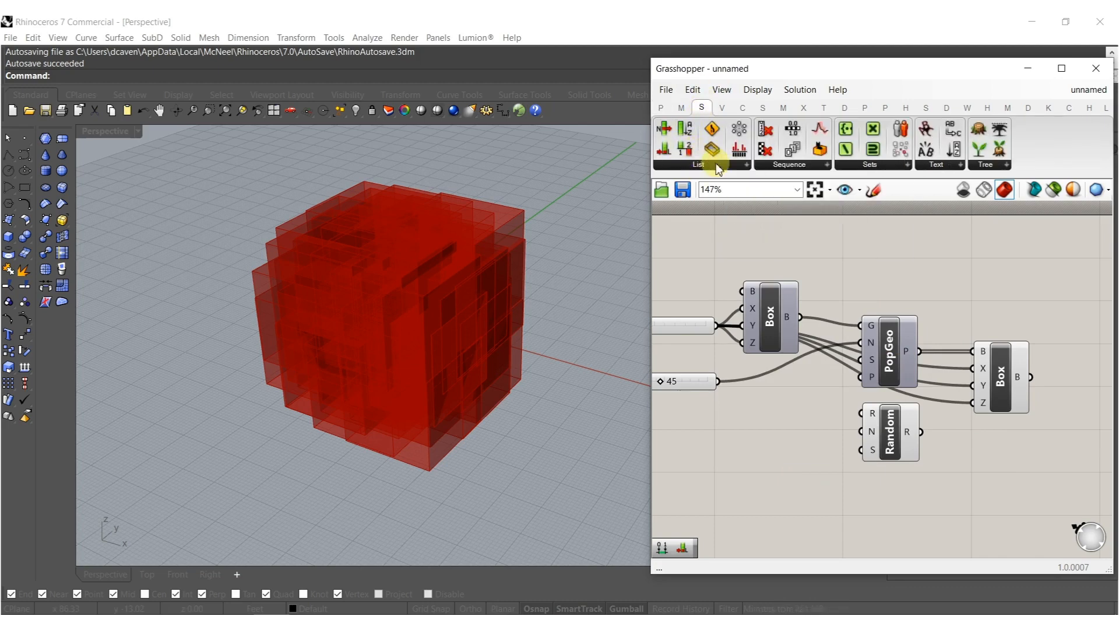
pyautogui.click(682, 107)
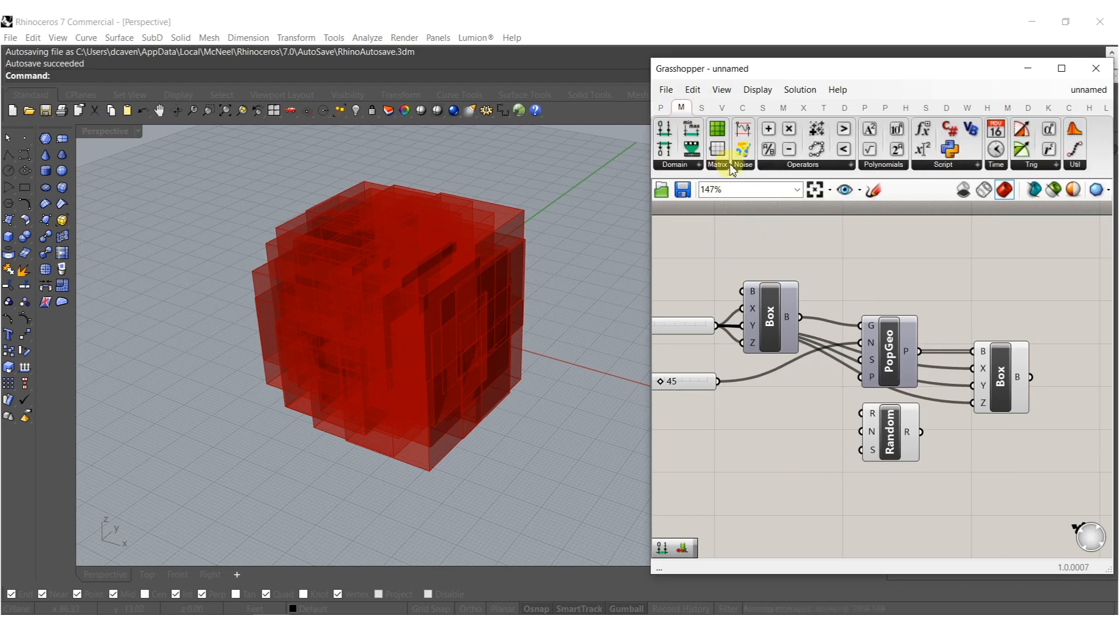
pyautogui.click(703, 163)
pyautogui.click(712, 189)
pyautogui.click(762, 412)
pyautogui.moveTo(770, 429); pyautogui.dragTo(799, 425)
# Make two copies of the 15 slider, set one to 6.836, and connect them as domain start and end.
pyautogui.moveTo(728, 393); pyautogui.dragTo(843, 373, button='right')
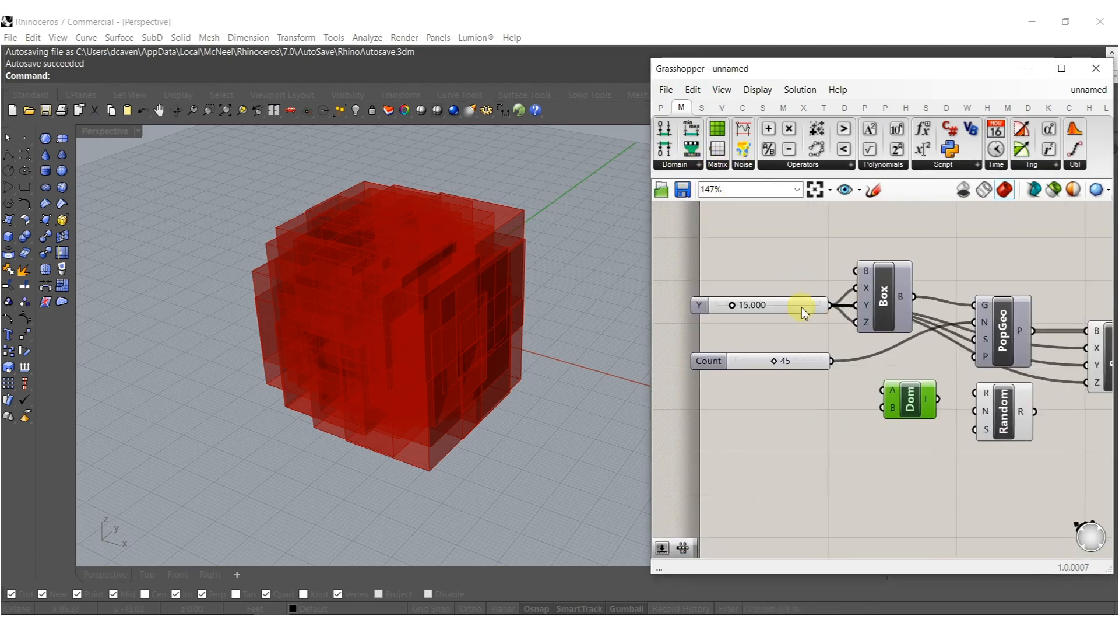
pyautogui.keyDown('alt'); pyautogui.moveTo(799, 316); pyautogui.dragTo(810, 404); pyautogui.keyUp('alt')
pyautogui.scroll(3, 744, 408)
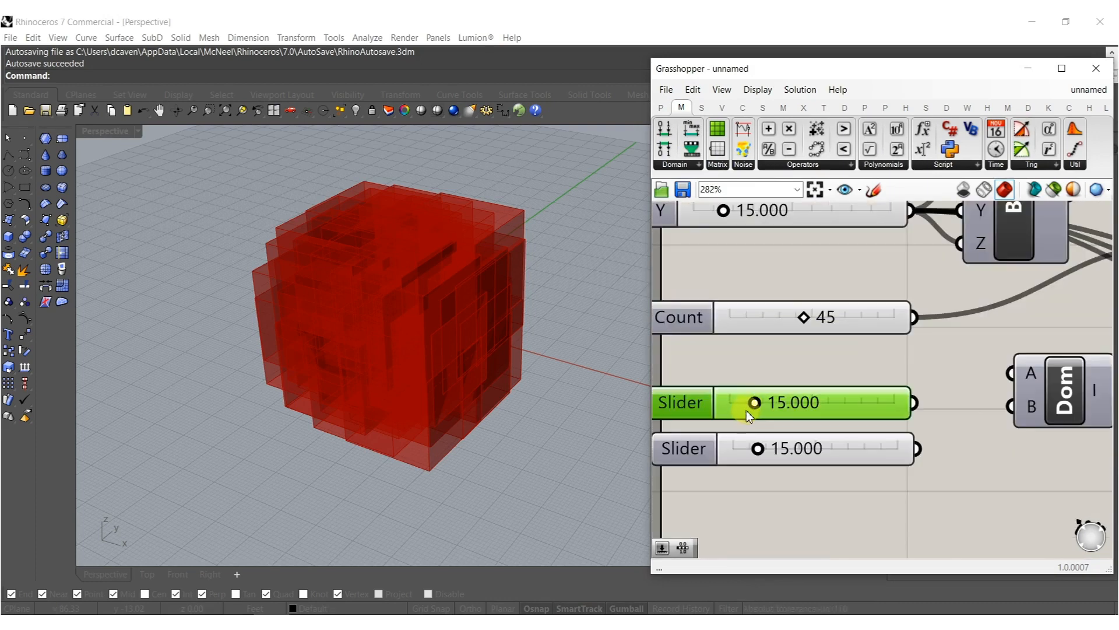
pyautogui.moveTo(910, 405); pyautogui.dragTo(855, 406, button='right')
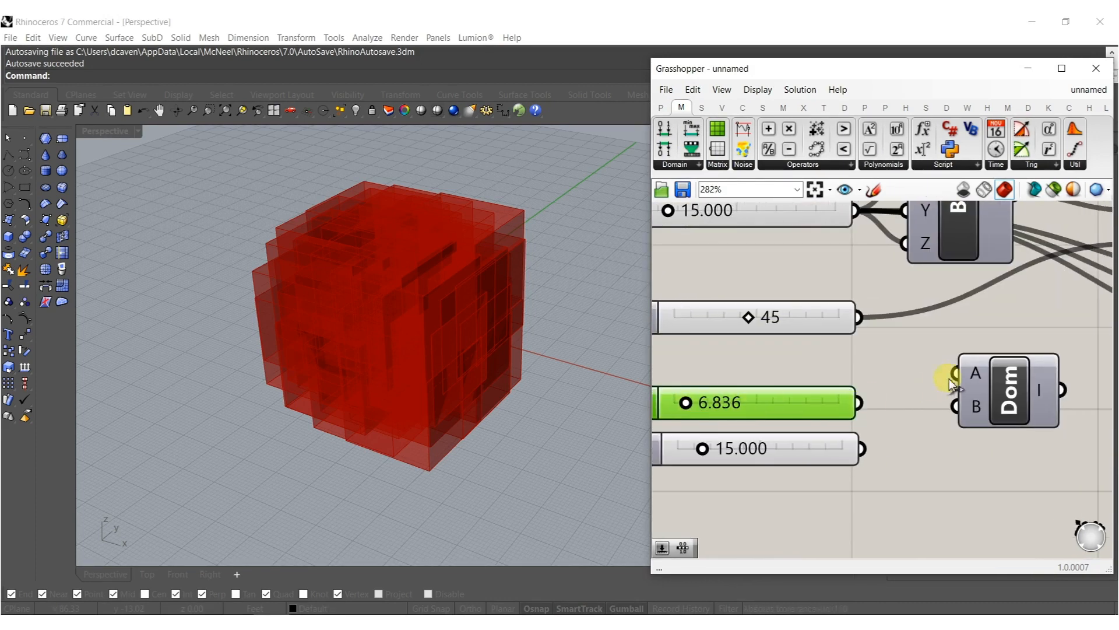
pyautogui.moveTo(886, 394); pyautogui.dragTo(879, 396)
pyautogui.moveTo(828, 463); pyautogui.dragTo(830, 461)
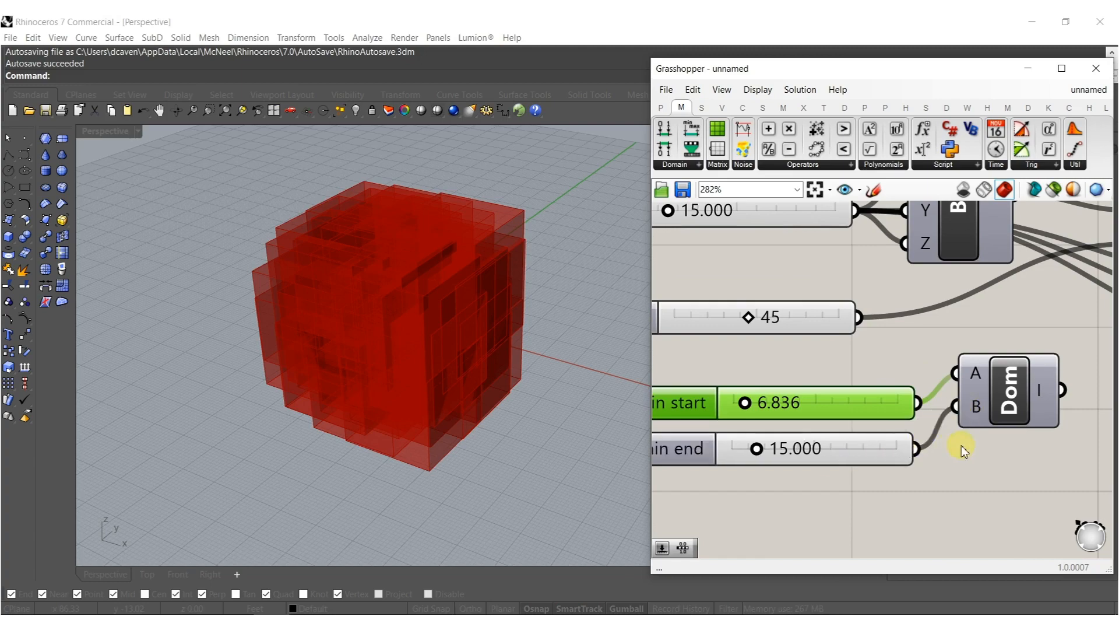
# Connect the Count slider to Random's N input and the domain output to its R input.
pyautogui.scroll(-2, 933, 446)
pyautogui.moveTo(988, 424); pyautogui.dragTo(787, 348)
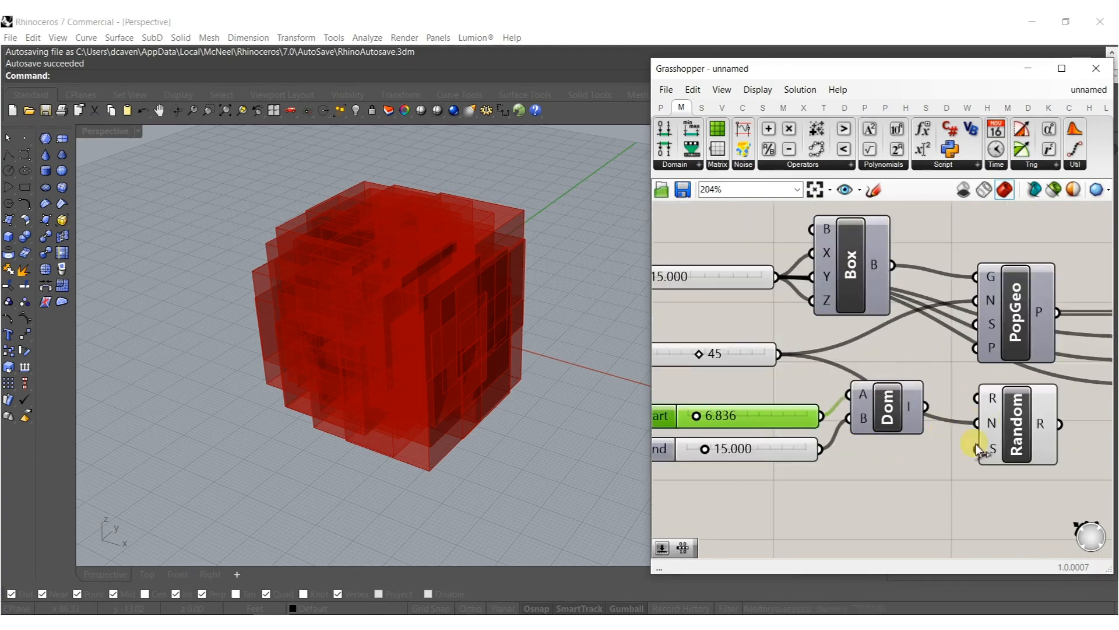
pyautogui.moveTo(995, 402); pyautogui.dragTo(918, 414)
# Replace the second Box's X, Y and Z connections with the Random component's output.
pyautogui.moveTo(1009, 418); pyautogui.dragTo(898, 419, button='right')
pyautogui.moveTo(951, 424); pyautogui.dragTo(956, 426)
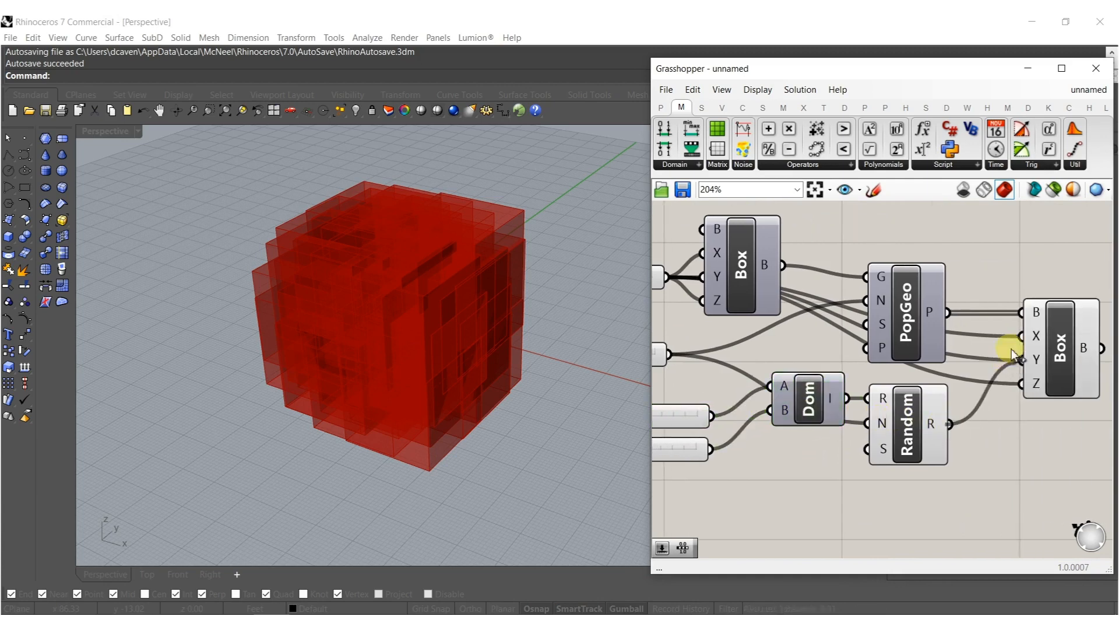
pyautogui.moveTo(1015, 354); pyautogui.dragTo(1029, 361)
pyautogui.moveTo(960, 425)
pyautogui.keyDown('shift'); pyautogui.mouseDown()
pyautogui.moveTo(1019, 385)
pyautogui.moveTo(1023, 360)
pyautogui.moveTo(970, 425)
pyautogui.mouseUp(); pyautogui.keyUp('shift')
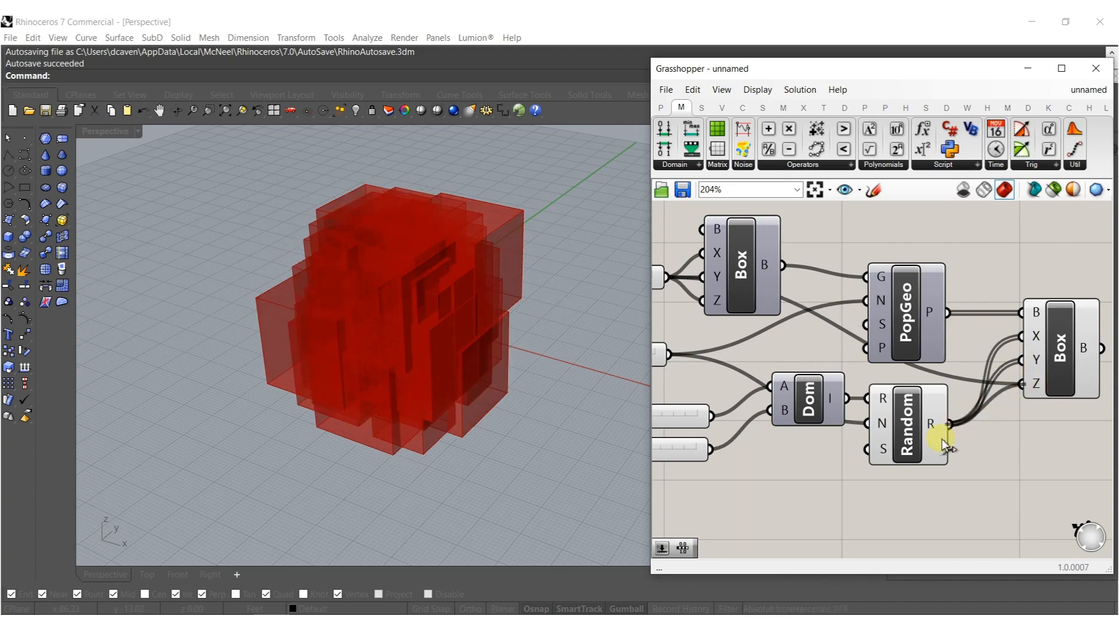
# Lower the Domain start slider to about 2.48 to allow smaller random boxes.
pyautogui.moveTo(414, 349); pyautogui.dragTo(469, 324, button='right')
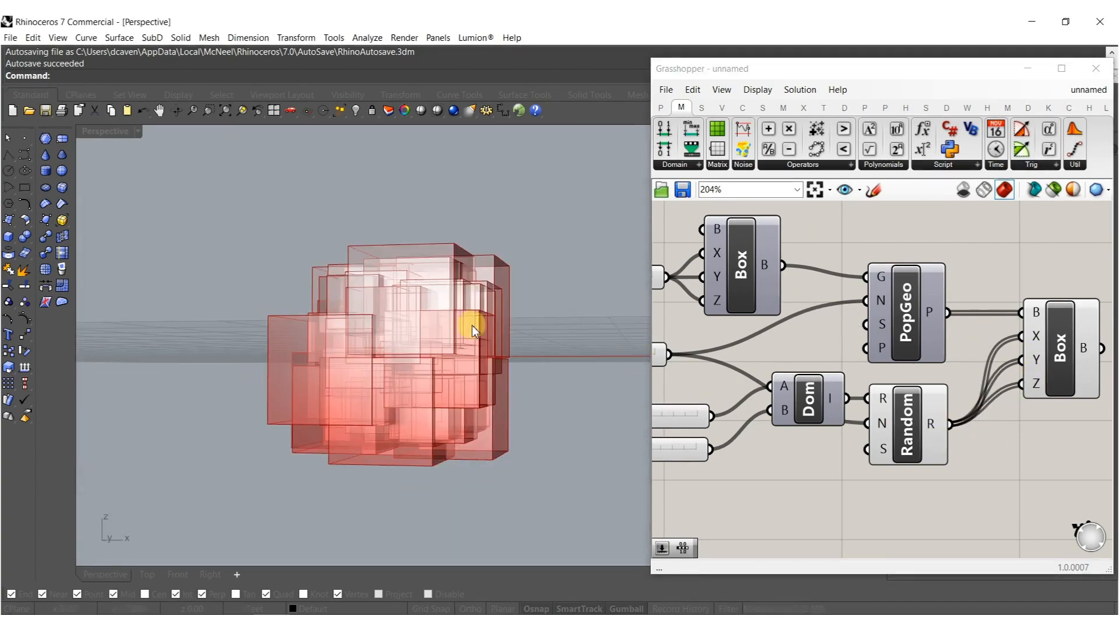
pyautogui.scroll(-2, 814, 391)
pyautogui.scroll(3, 829, 396)
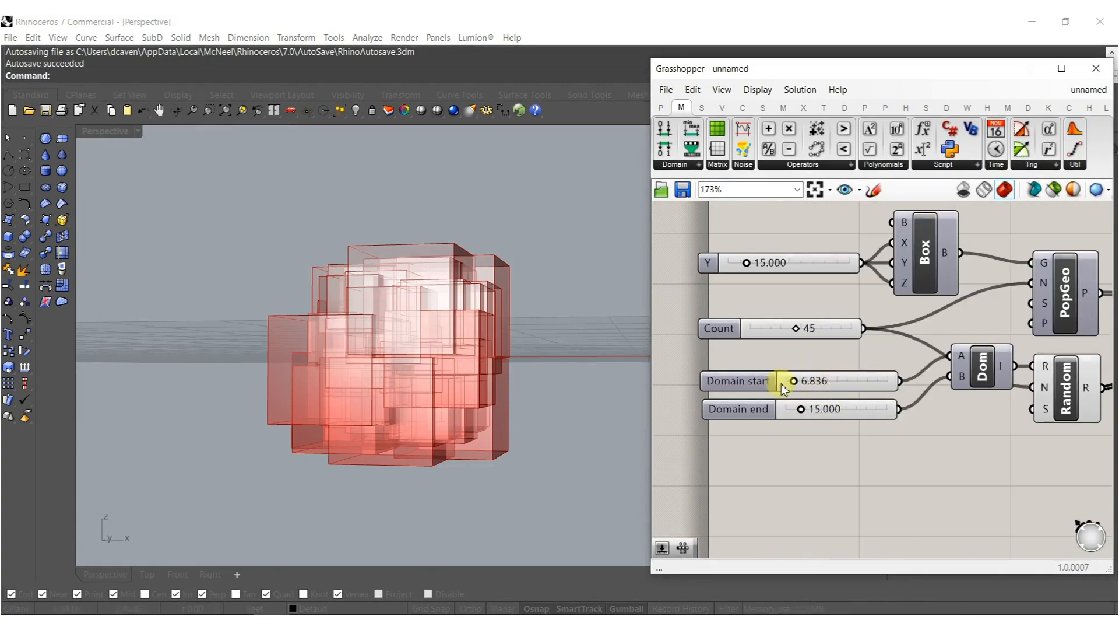
pyautogui.scroll(2, 791, 395)
pyautogui.moveTo(794, 372)
pyautogui.mouseDown()
pyautogui.moveTo(780, 372)
pyautogui.moveTo(840, 372)
pyautogui.moveTo(784, 373)
pyautogui.mouseUp()
pyautogui.scroll(-5, 816, 379)
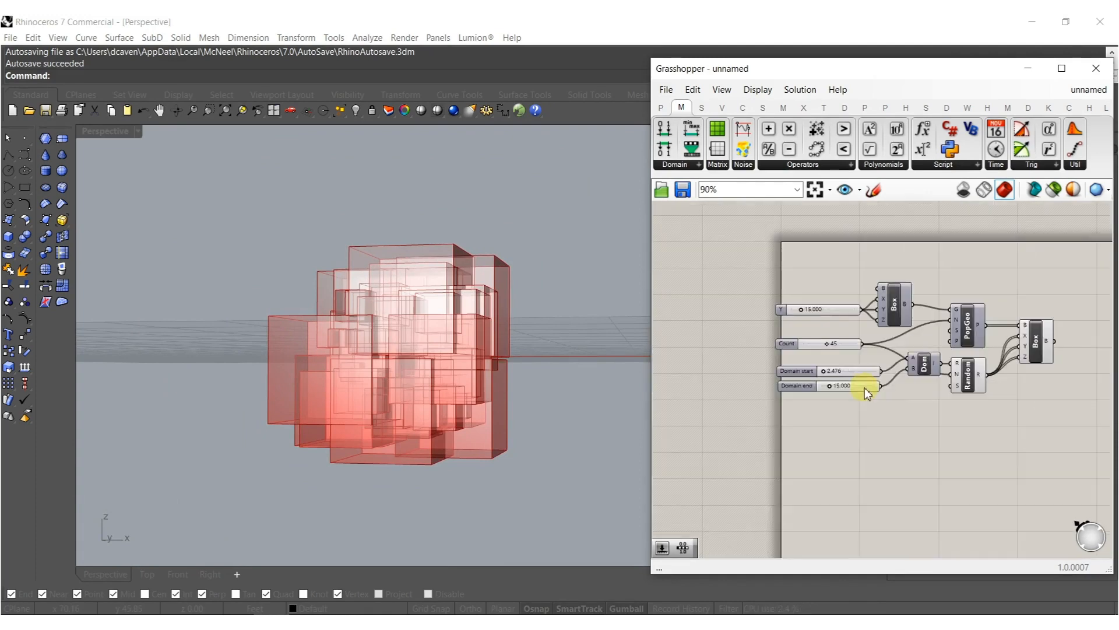
# Align the left edges of the four number sliders.
pyautogui.moveTo(811, 436); pyautogui.dragTo(789, 295)
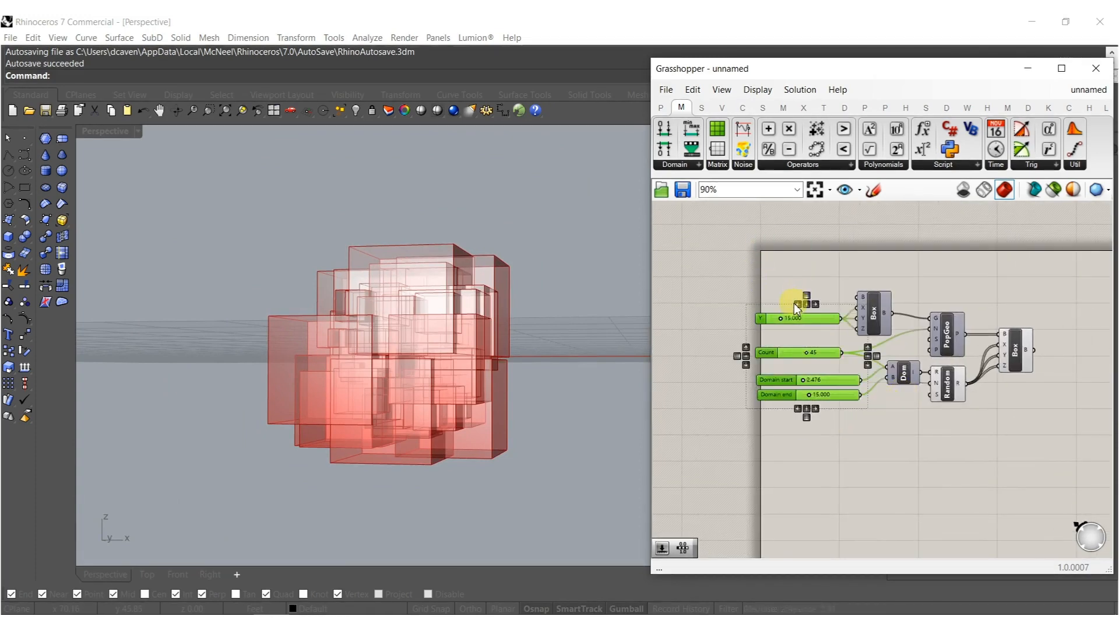
pyautogui.click(795, 303)
pyautogui.moveTo(800, 429); pyautogui.dragTo(757, 304)
pyautogui.click(799, 305)
# Add a Solid Union component after the second Box, connect the Box output to it and place it close by.
pyautogui.moveTo(930, 395); pyautogui.dragTo(830, 389, button='right')
pyautogui.click(915, 387)
pyautogui.moveTo(989, 374); pyautogui.dragTo(915, 386, button='right')
pyautogui.doubleClick(915, 387)
pyautogui.write('union')
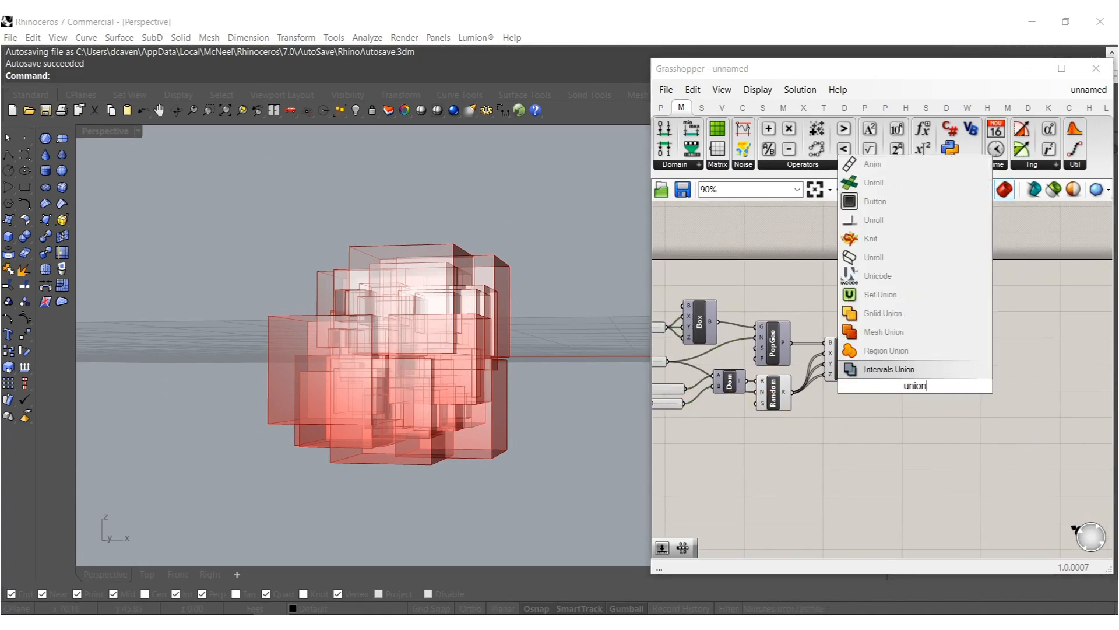
pyautogui.click(883, 313)
pyautogui.scroll(3, 899, 379)
pyautogui.moveTo(898, 391); pyautogui.dragTo(837, 346)
pyautogui.moveTo(925, 404); pyautogui.dragTo(883, 365)
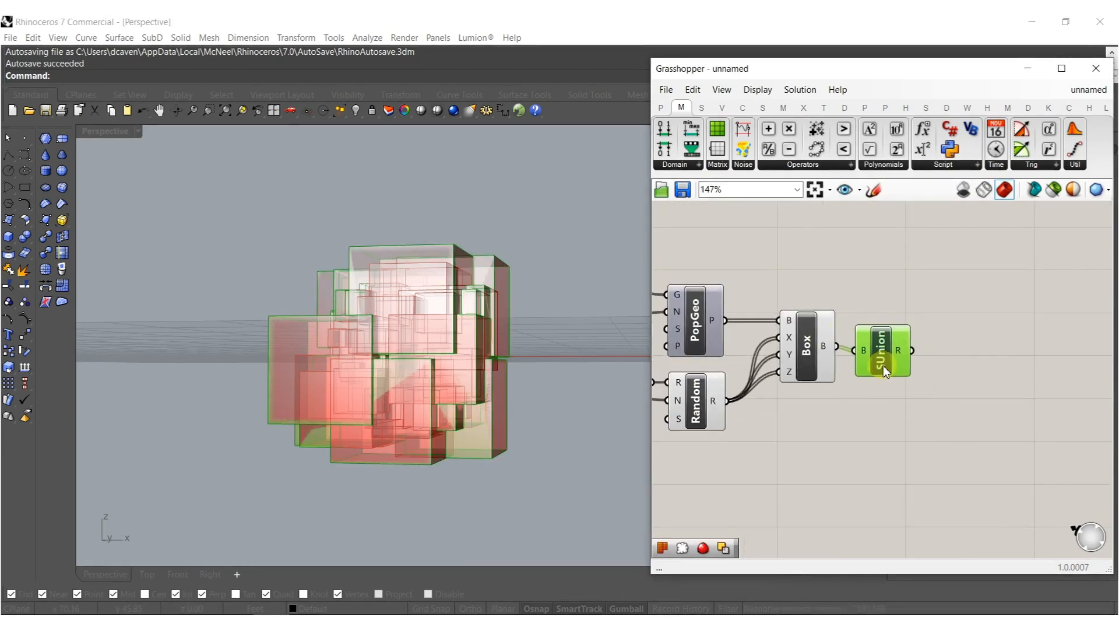
pyautogui.moveTo(927, 406); pyautogui.dragTo(881, 407, button='right')
pyautogui.moveTo(852, 363); pyautogui.dragTo(850, 358)
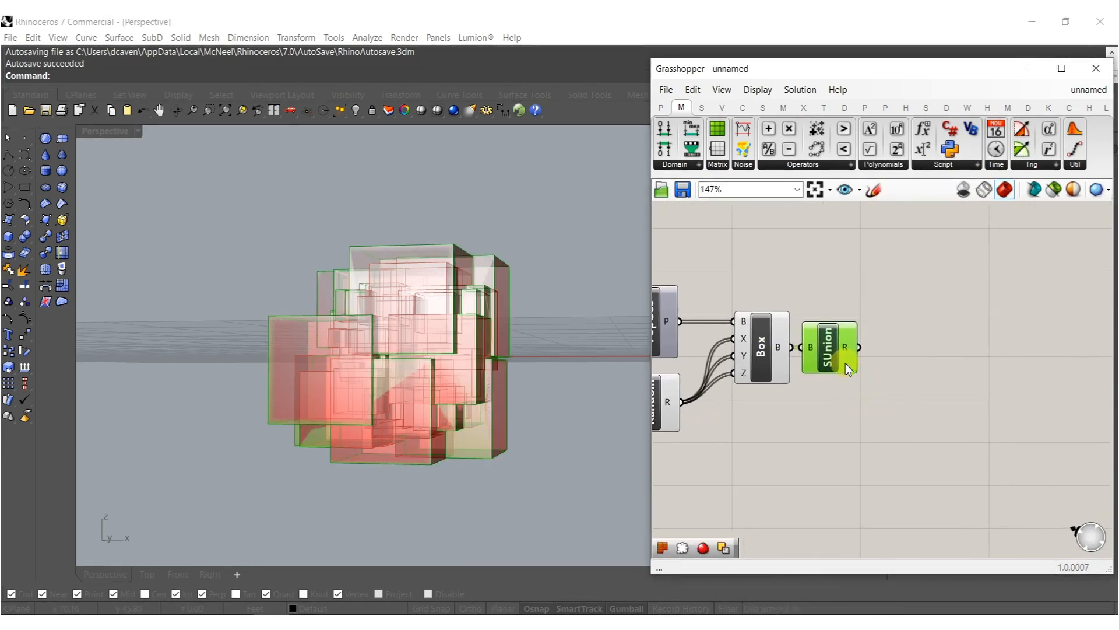
# Add a Mesh Brep component beside Solid Union and connect the union result to its B input.
pyautogui.doubleClick(913, 392)
pyautogui.write('mesh')
pyautogui.click(879, 342)
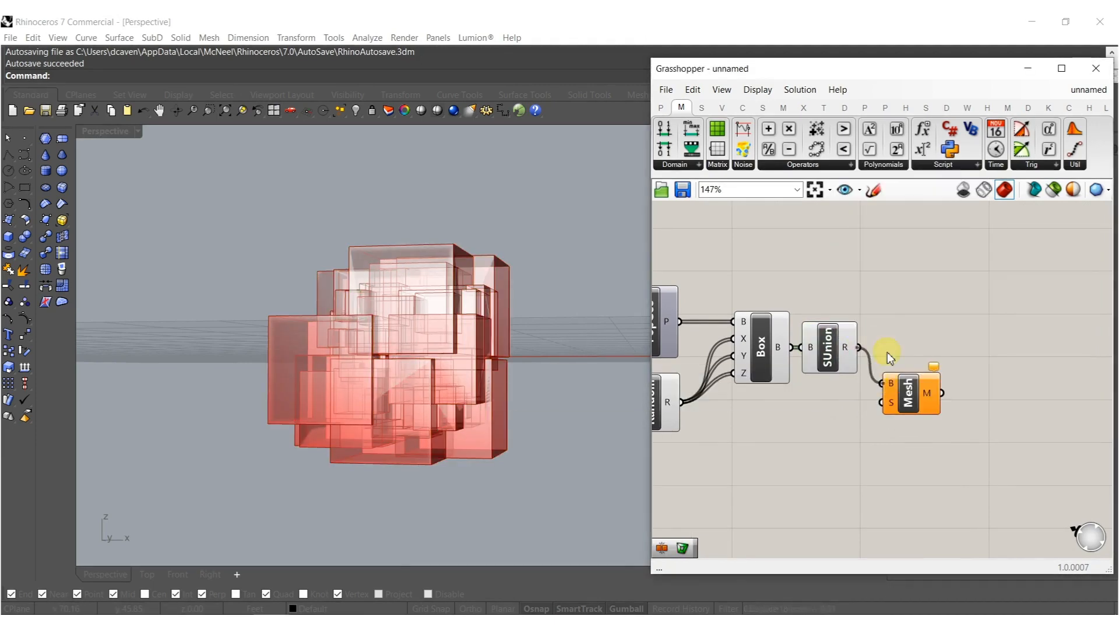
pyautogui.moveTo(911, 390); pyautogui.dragTo(876, 401, button='right')
pyautogui.moveTo(876, 418); pyautogui.dragTo(879, 383)
# Add a Mesh Join component beside the Mesh component.
pyautogui.moveTo(915, 417); pyautogui.dragTo(876, 419, button='right')
pyautogui.doubleClick(893, 415)
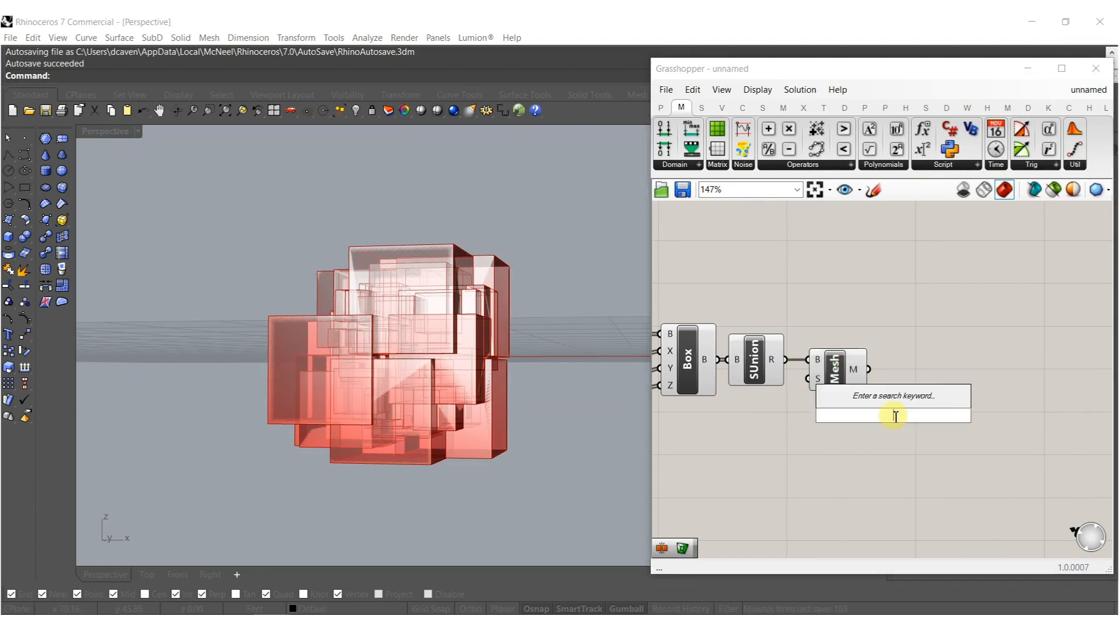
pyautogui.write('join')
pyautogui.click(876, 344)
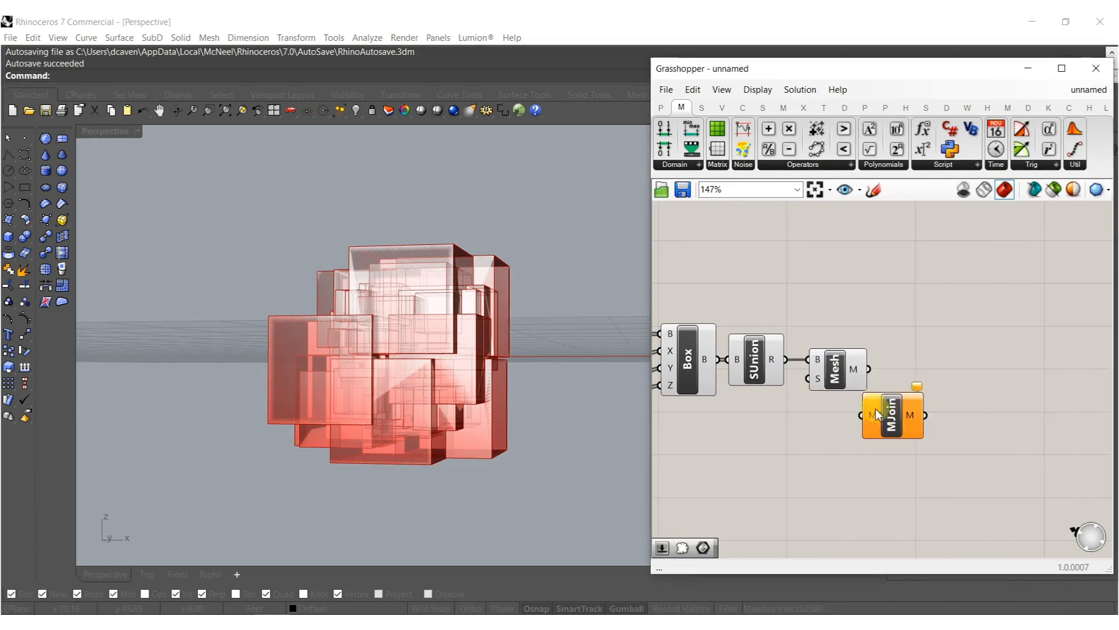
# Flatten Mesh Join's M input, connect the Mesh output to it and line the component up with Mesh.
pyautogui.scroll(3, 876, 413)
pyautogui.rightClick(866, 411)
pyautogui.click(906, 458)
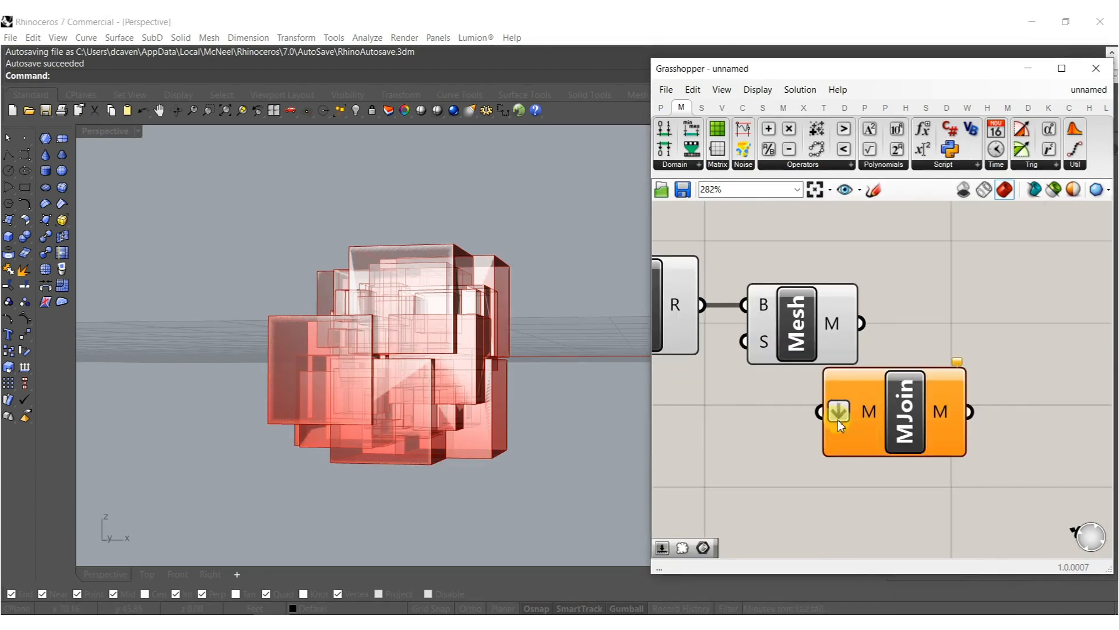
pyautogui.moveTo(847, 349); pyautogui.dragTo(853, 340)
pyautogui.moveTo(872, 421); pyautogui.dragTo(938, 333)
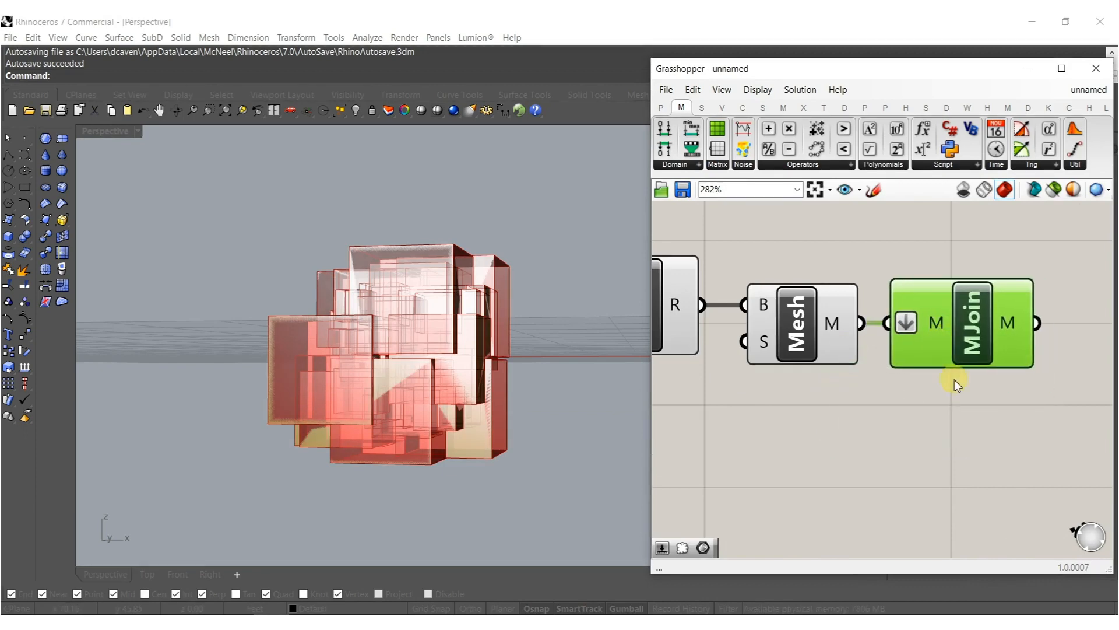
# Add Weaverbird's Catmull-Clark Subdivision after Mesh Join and connect the joined mesh to its M input.
pyautogui.moveTo(954, 380); pyautogui.dragTo(831, 427, button='right')
pyautogui.moveTo(902, 435); pyautogui.dragTo(869, 428, button='right')
pyautogui.doubleClick(869, 427)
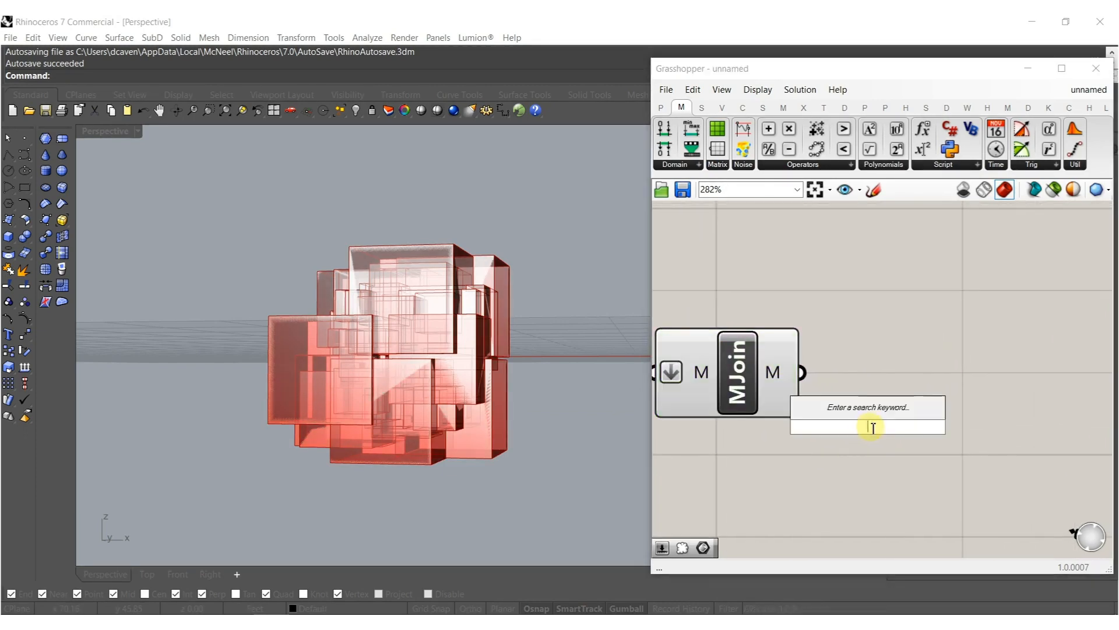
pyautogui.write('cat')
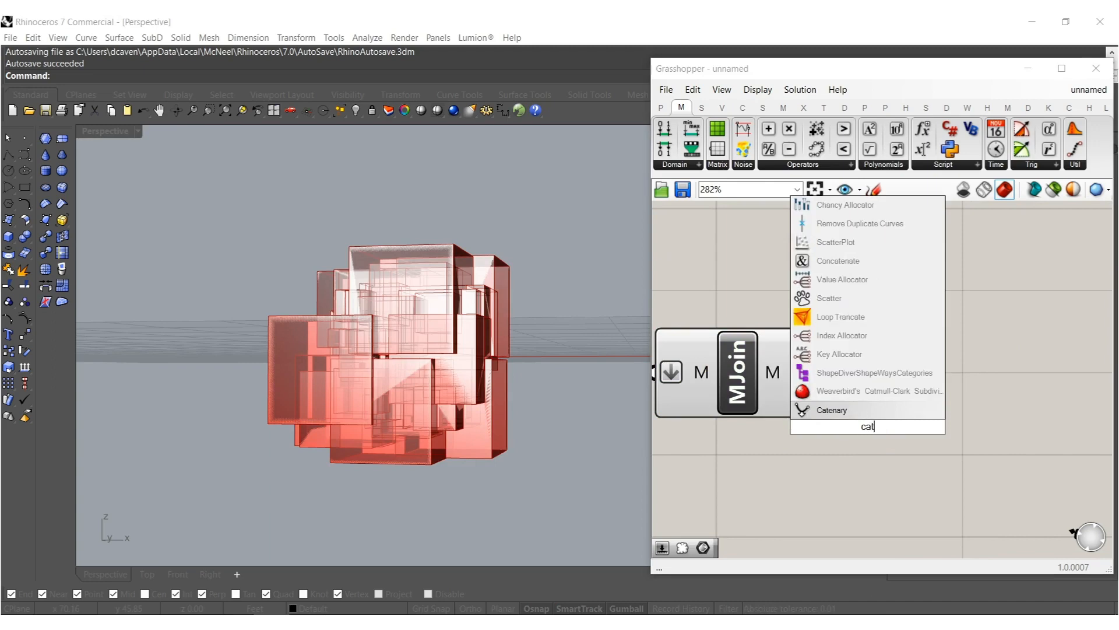
pyautogui.click(838, 391)
pyautogui.moveTo(803, 370); pyautogui.dragTo(851, 395)
# Turn off the preview of the components that feed the Catmull-Clark subdivision.
pyautogui.scroll(-3, 981, 379)
pyautogui.scroll(-3, 911, 446)
pyautogui.moveTo(912, 446); pyautogui.dragTo(660, 352)
pyautogui.middleClick(687, 365)
pyautogui.click(743, 314)
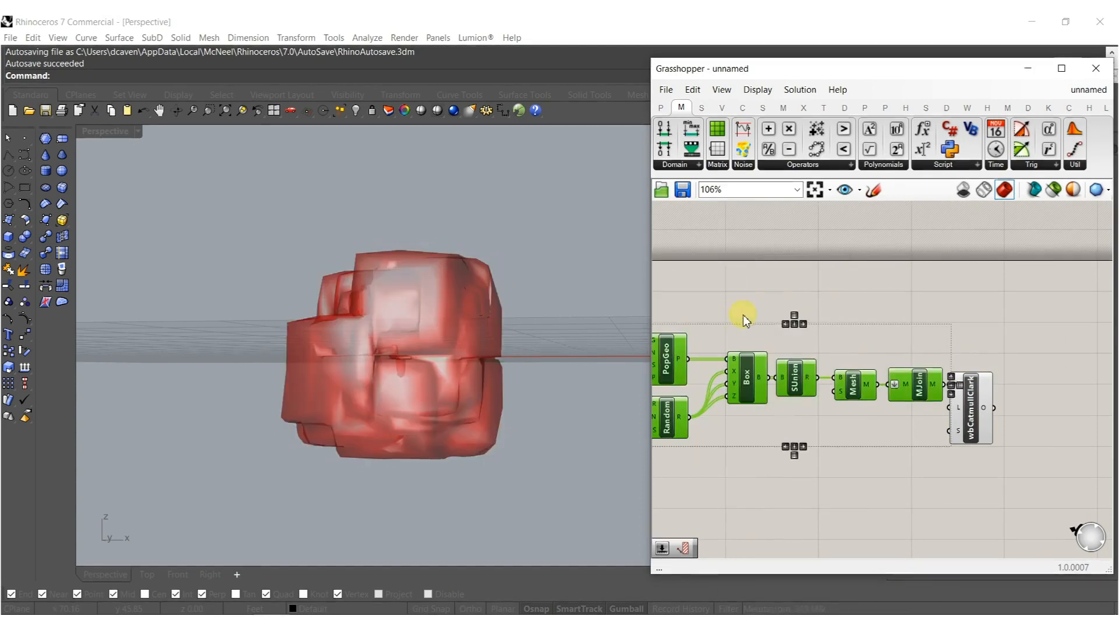
pyautogui.click(728, 317)
pyautogui.moveTo(547, 320); pyautogui.dragTo(583, 221, button='right')
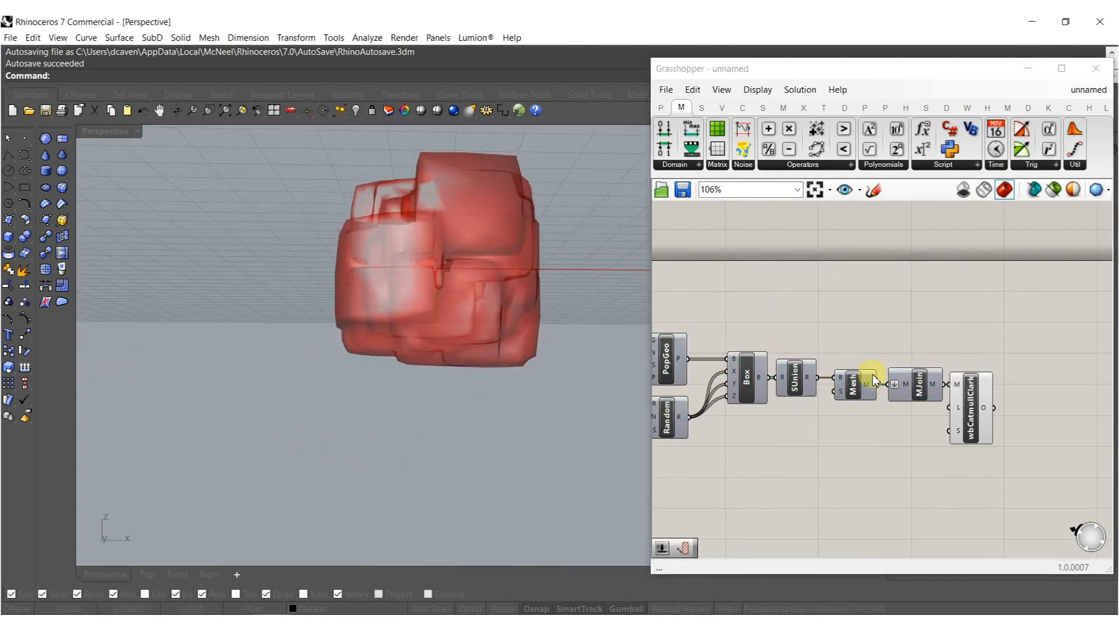
# Add a Contour component and connect the Catmull-Clark output to its S input.
pyautogui.scroll(-3, 910, 402)
pyautogui.doubleClick(937, 413)
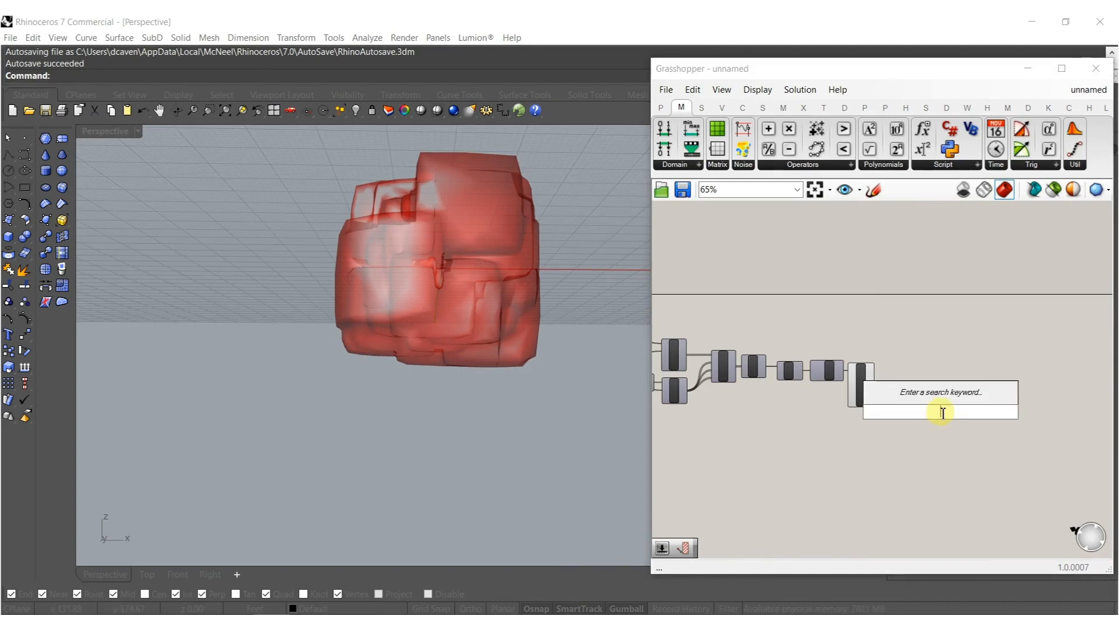
pyautogui.write('cont')
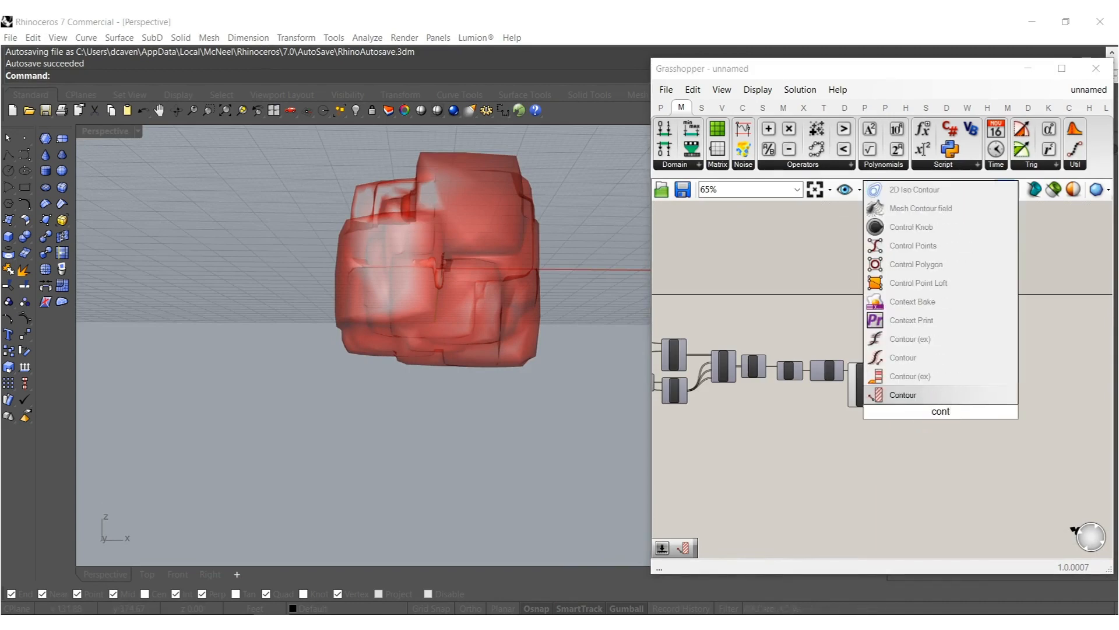
pyautogui.click(909, 396)
pyautogui.scroll(4, 926, 397)
pyautogui.moveTo(931, 408); pyautogui.dragTo(811, 373)
pyautogui.moveTo(972, 455); pyautogui.dragTo(902, 417)
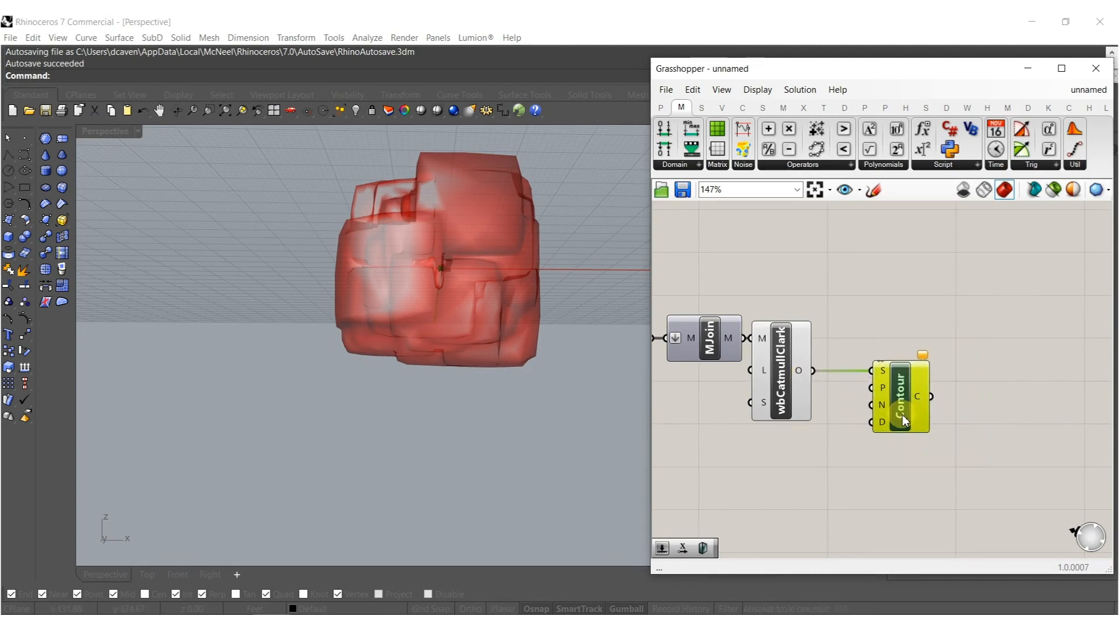
# Add a number slider with the value 1.000 and connect it to Contour's D input.
pyautogui.doubleClick(840, 472)
pyautogui.press('Return')
pyautogui.moveTo(927, 455); pyautogui.dragTo(755, 457)
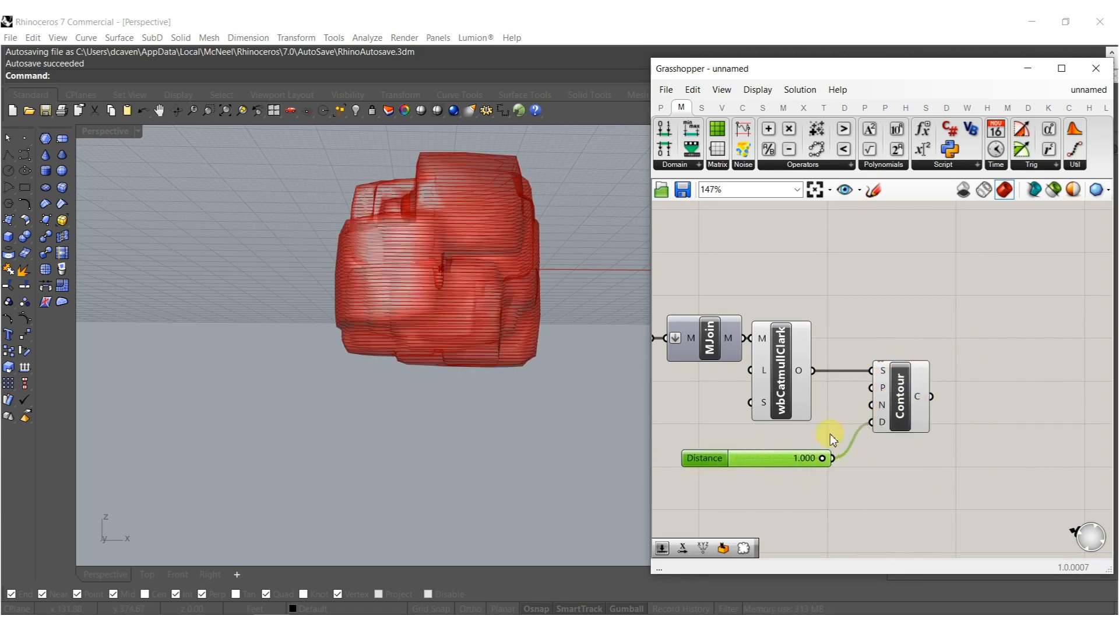
# Add a curve Explode component after Contour and connect the contour curves to its C input.
pyautogui.moveTo(885, 442); pyautogui.dragTo(823, 447, button='right')
pyautogui.doubleClick(912, 433)
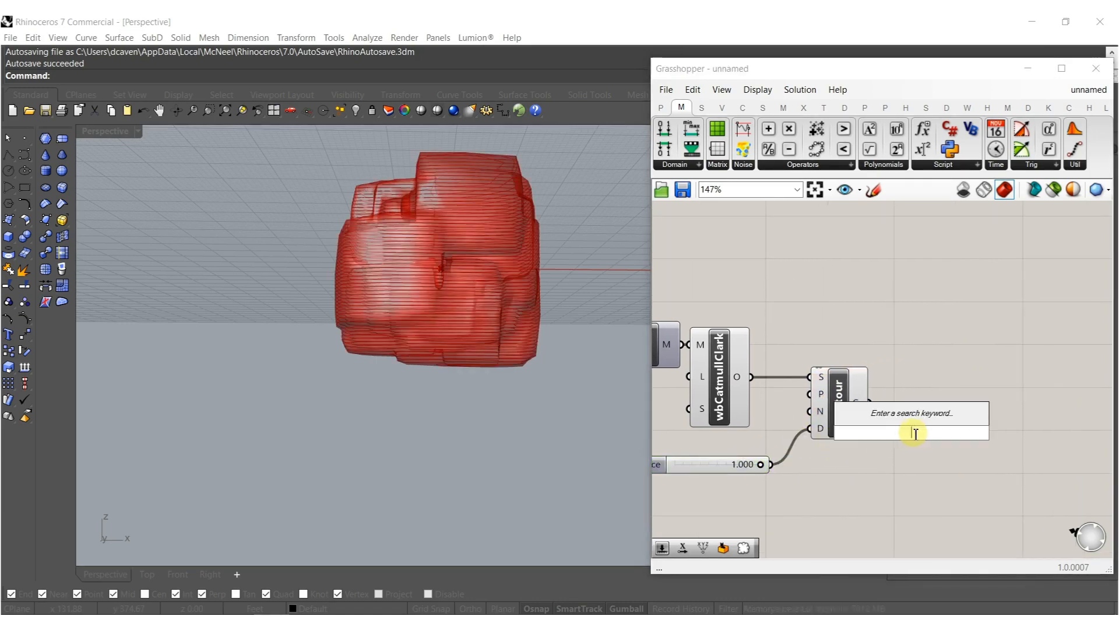
pyautogui.write('explo')
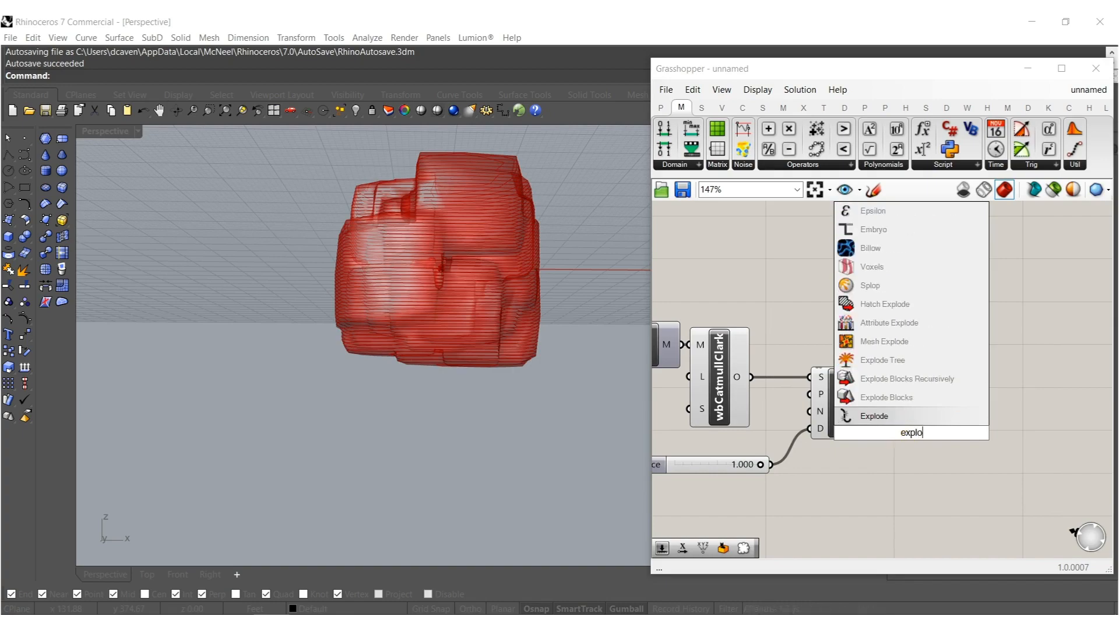
pyautogui.click(877, 411)
pyautogui.scroll(3, 887, 419)
pyautogui.moveTo(885, 418); pyautogui.dragTo(863, 395)
pyautogui.moveTo(930, 435); pyautogui.dragTo(922, 409)
# Add an Extrude component beside Explode.
pyautogui.moveTo(998, 424); pyautogui.dragTo(908, 420, button='right')
pyautogui.doubleClick(947, 418)
pyautogui.write('extr')
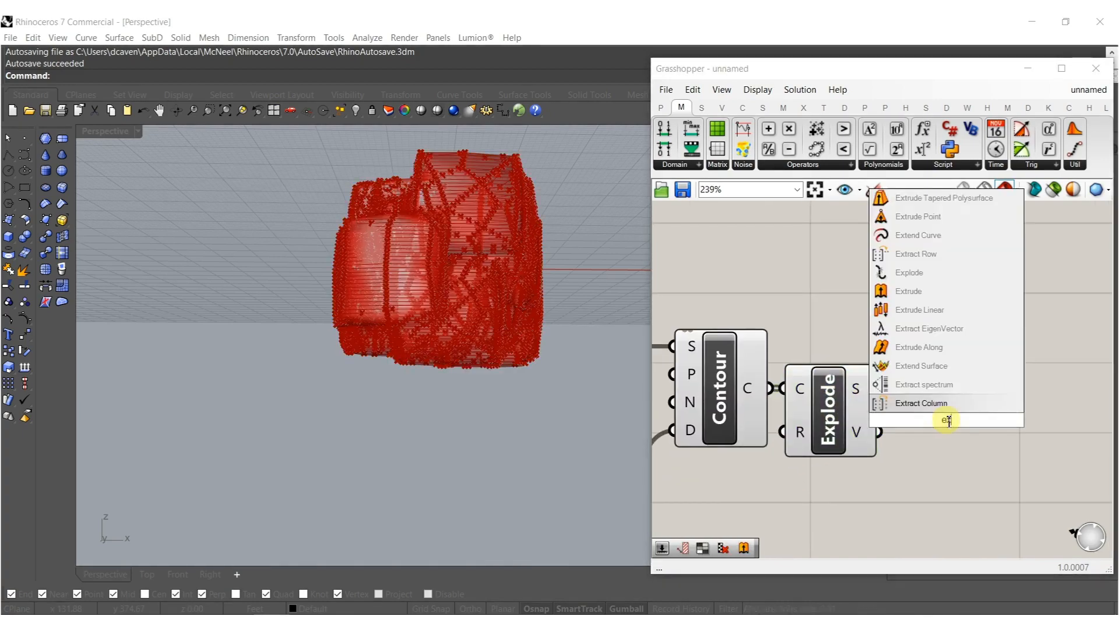
pyautogui.click(927, 396)
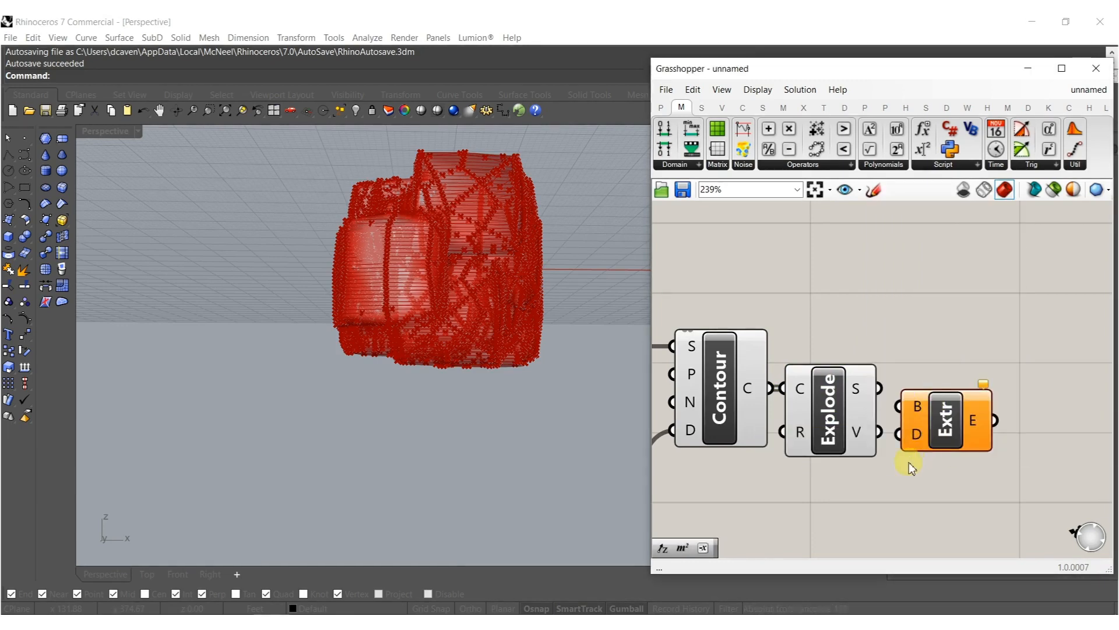
# Add a Unit Z vector component below Extrude.
pyautogui.doubleClick(910, 462)
pyautogui.write('z')
pyautogui.click(884, 448)
# Connect the Distance slider to Unit Z's F input, and feed Extrude with Explode's segments and the Unit Z vector.
pyautogui.moveTo(904, 465); pyautogui.dragTo(821, 499)
pyautogui.moveTo(779, 499); pyautogui.dragTo(863, 499, button='right')
pyautogui.moveTo(863, 499); pyautogui.dragTo(723, 494)
pyautogui.moveTo(947, 454); pyautogui.dragTo(845, 460, button='right')
pyautogui.moveTo(862, 393); pyautogui.dragTo(929, 414)
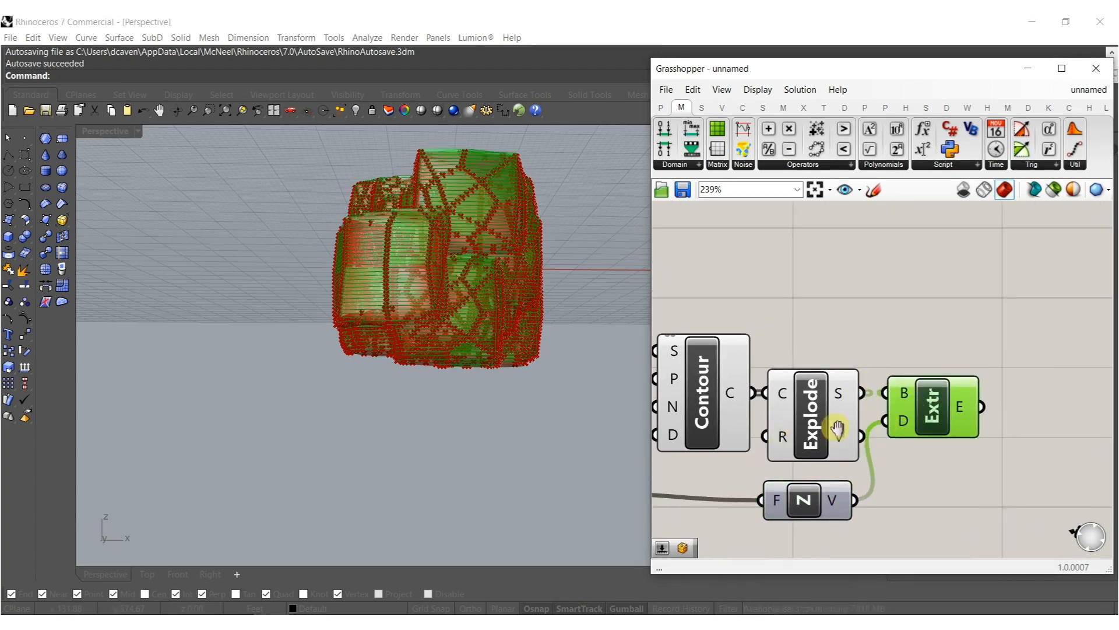
# Turn off the preview of the components that feed Extrude.
pyautogui.scroll(-4, 782, 436)
pyautogui.moveTo(782, 437); pyautogui.dragTo(967, 413, button='right')
pyautogui.moveTo(962, 505); pyautogui.dragTo(824, 351)
pyautogui.middleClick(824, 360)
pyautogui.click(869, 313)
pyautogui.moveTo(549, 225); pyautogui.dragTo(449, 280, button='right')
# Add a Rotate component after Extrude and connect the extrusions to its G input.
pyautogui.moveTo(984, 415); pyautogui.dragTo(819, 417, button='right')
pyautogui.click(919, 446)
pyautogui.moveTo(942, 449); pyautogui.dragTo(880, 447, button='right')
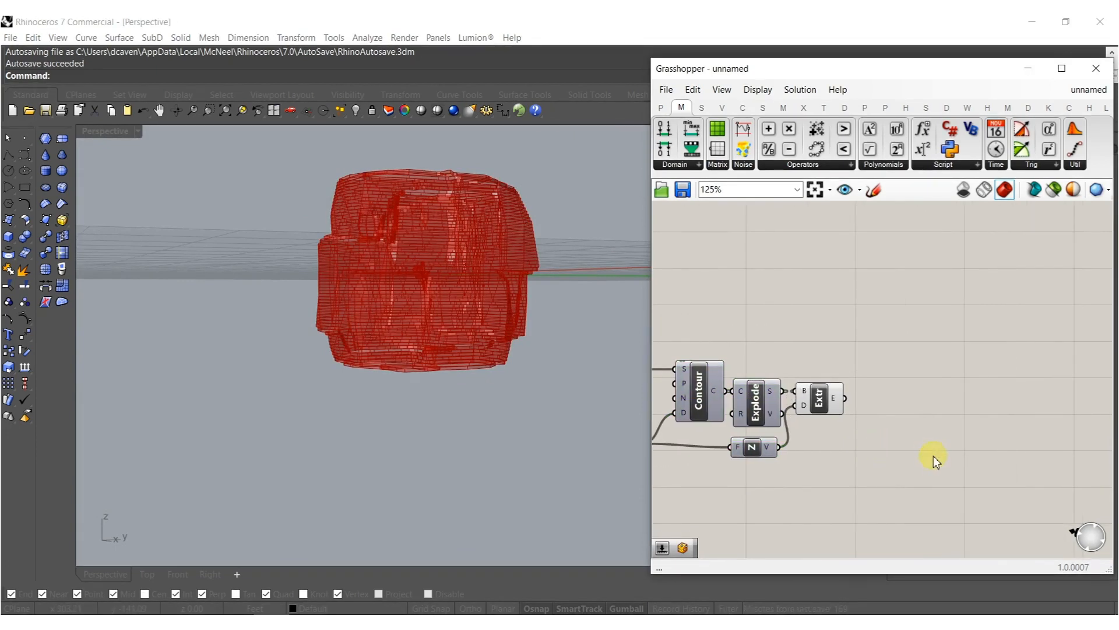
pyautogui.doubleClick(881, 434)
pyautogui.write('rotate')
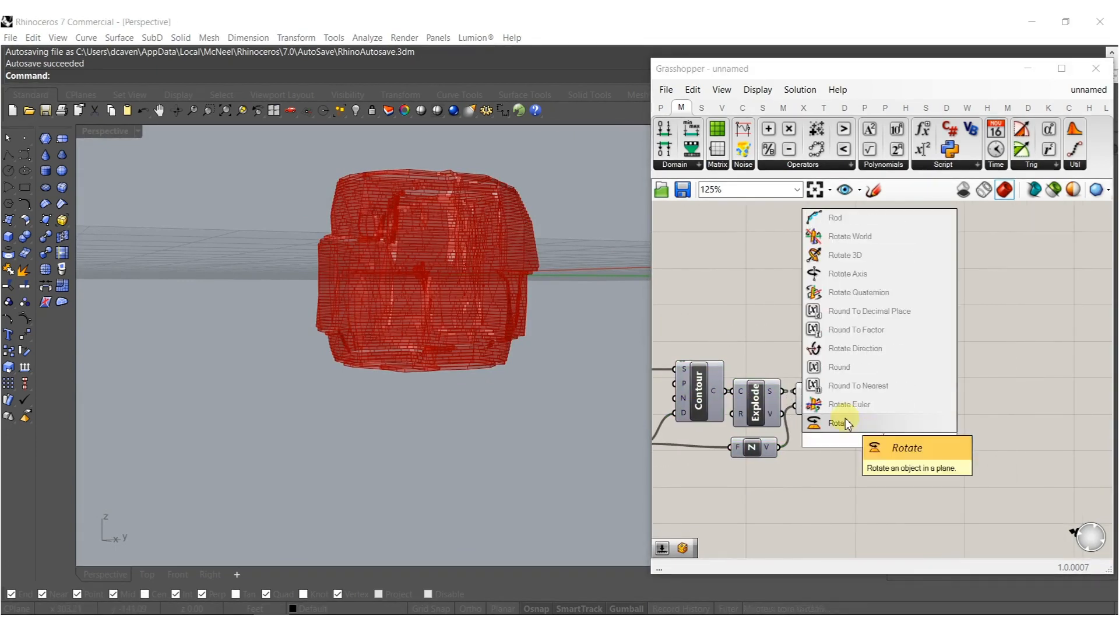
pyautogui.click(816, 421)
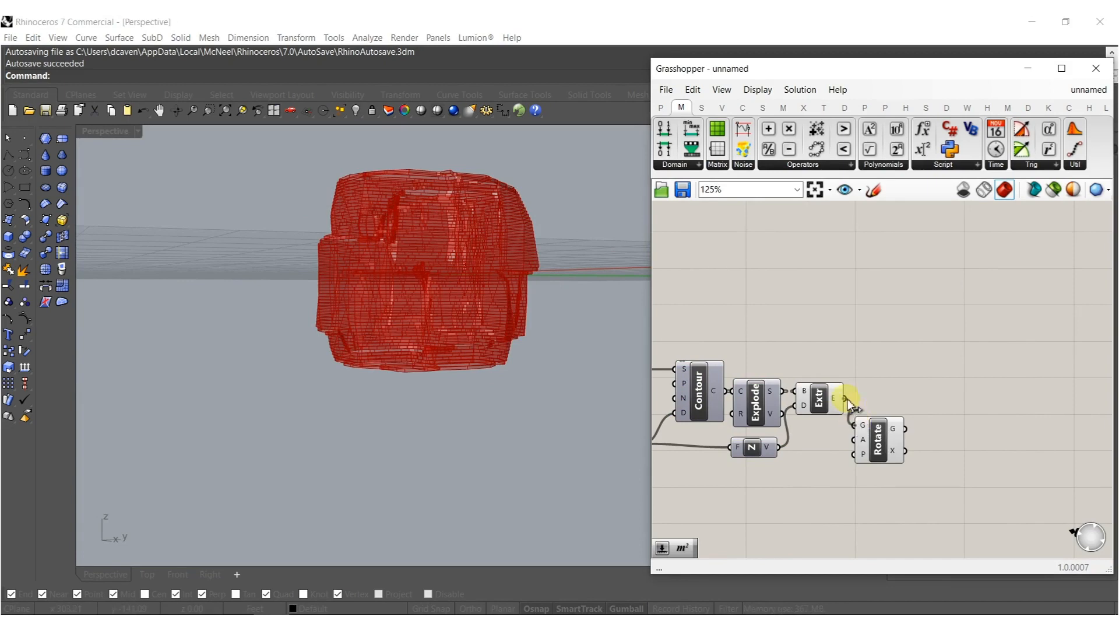
pyautogui.moveTo(851, 404); pyautogui.dragTo(846, 398)
pyautogui.moveTo(880, 440); pyautogui.dragTo(901, 412)
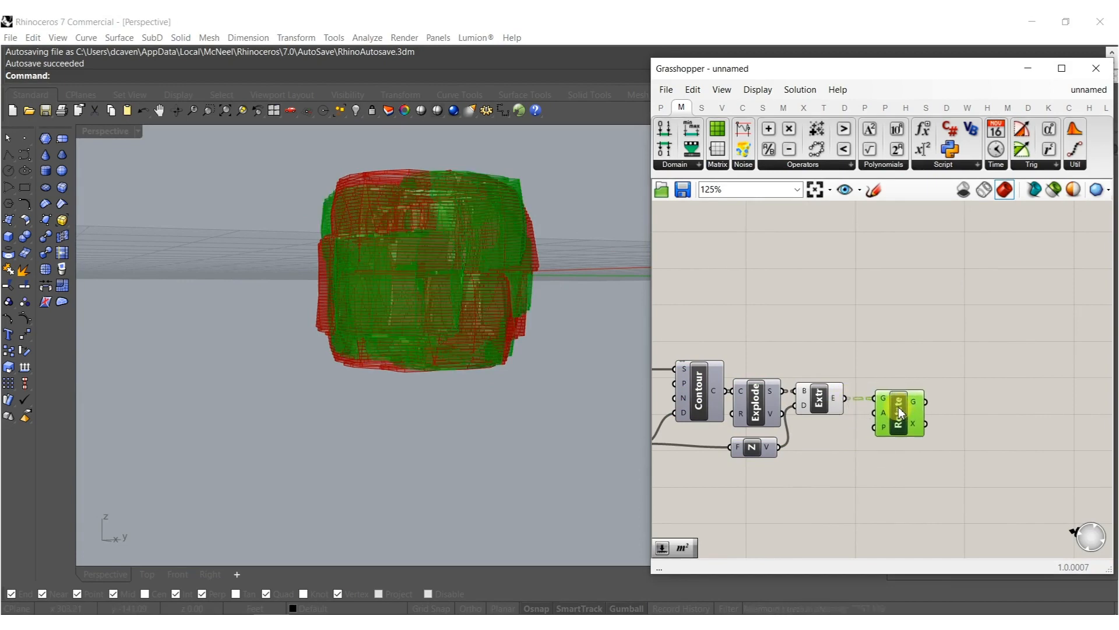
pyautogui.click(842, 443)
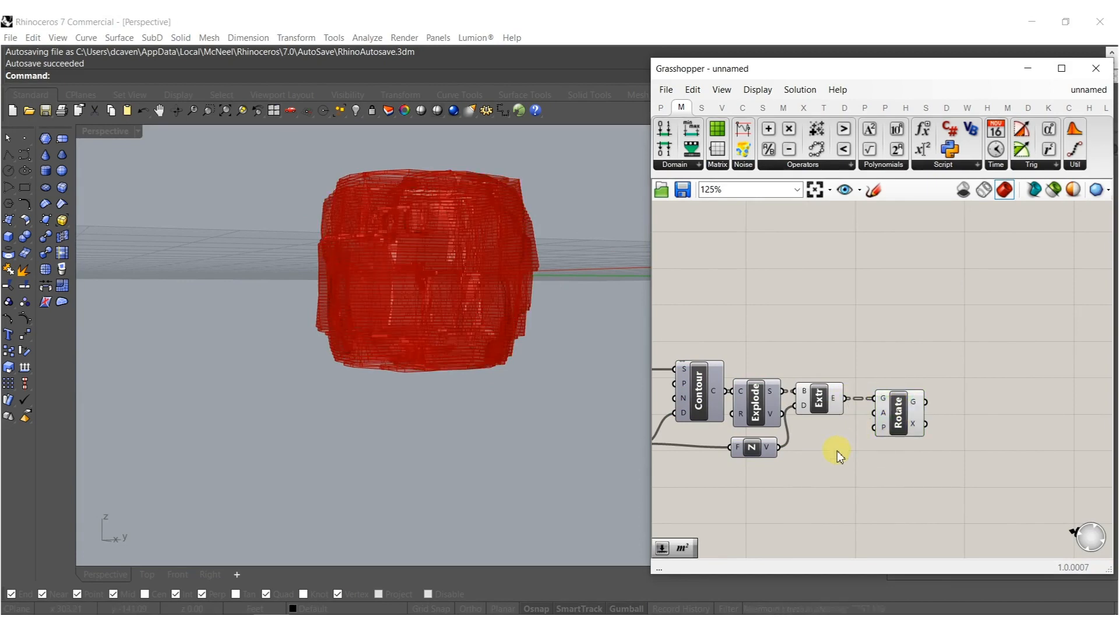
# Switch Rotate's A input to degrees and create a number slider of 60.000 as its angle.
pyautogui.rightClick(884, 413)
pyautogui.click(889, 472)
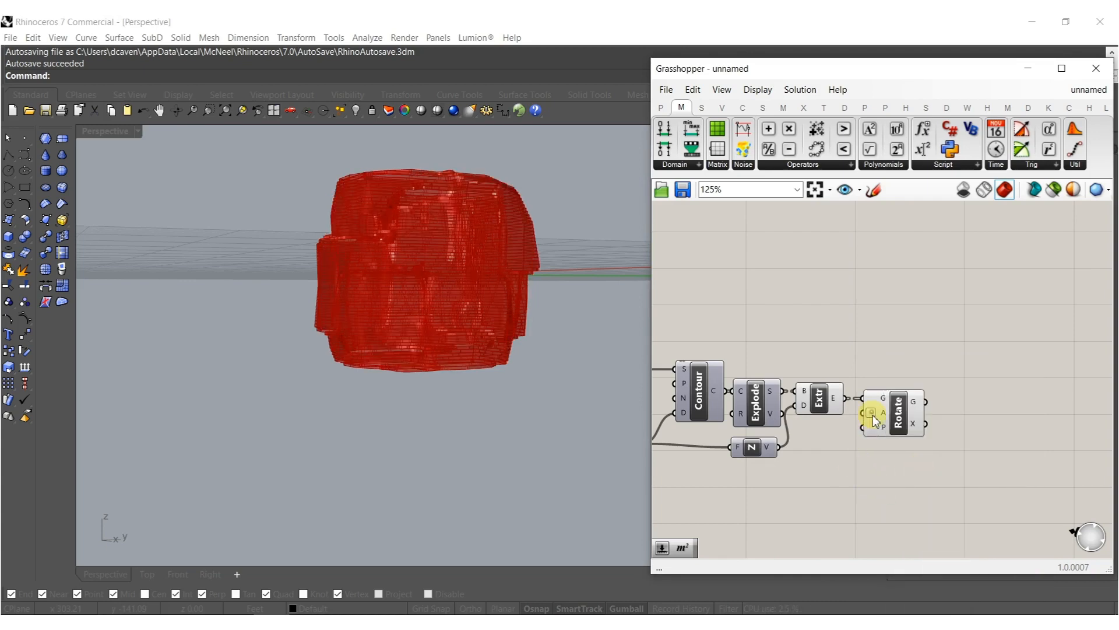
pyautogui.doubleClick(823, 358)
pyautogui.write('60')
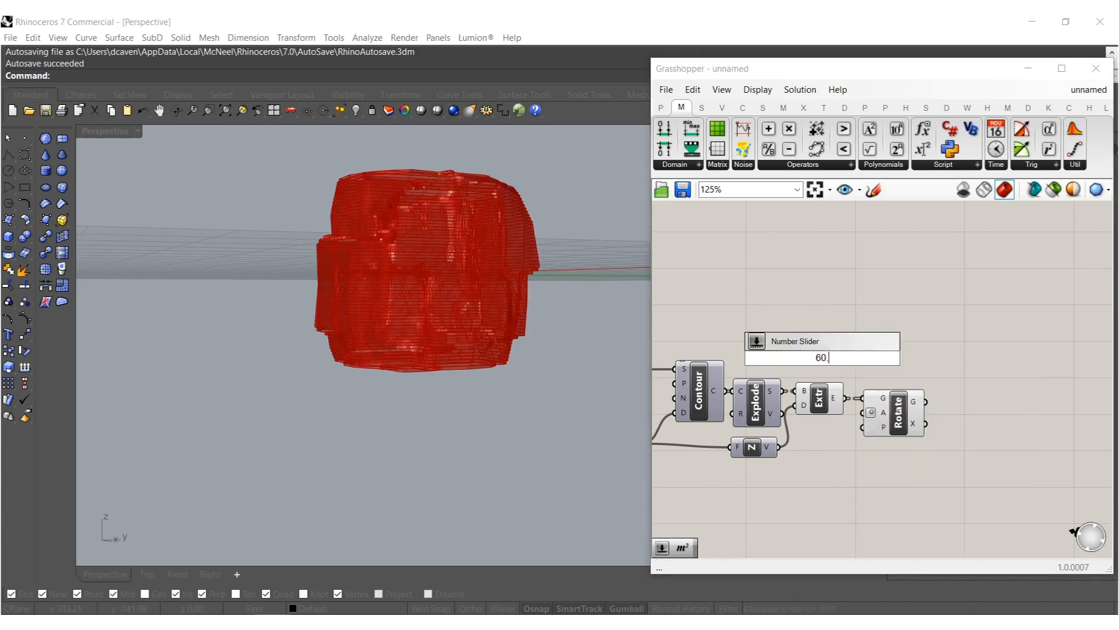
pyautogui.press('Return')
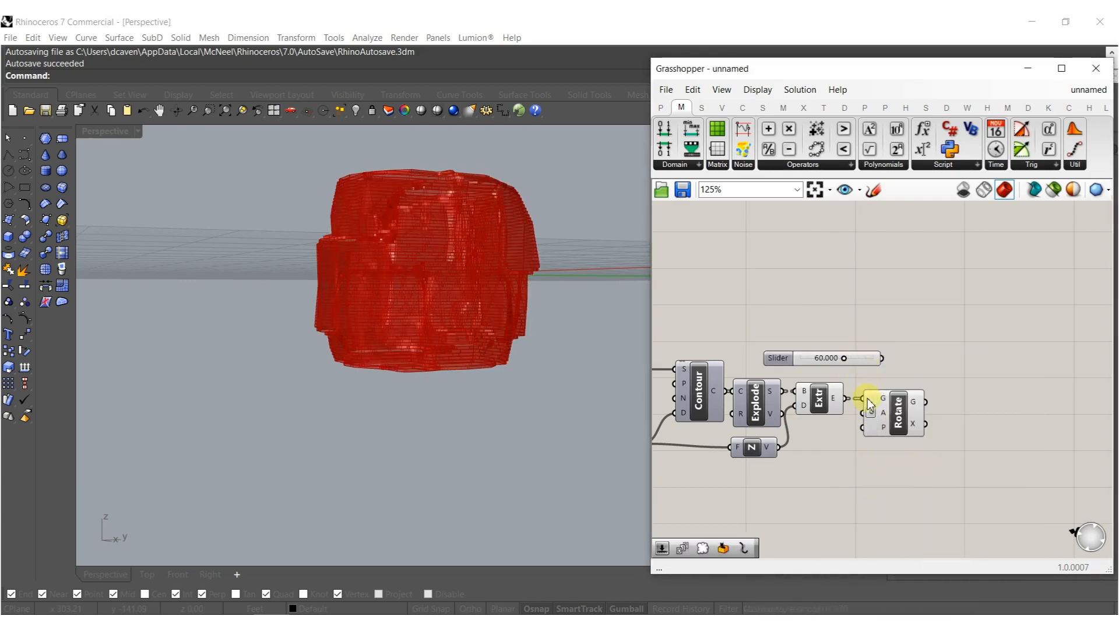
# Add an Area component fed by the extrusions and connect its C output to Rotate's P input.
pyautogui.doubleClick(846, 453)
pyautogui.write('area')
pyautogui.press('Return')
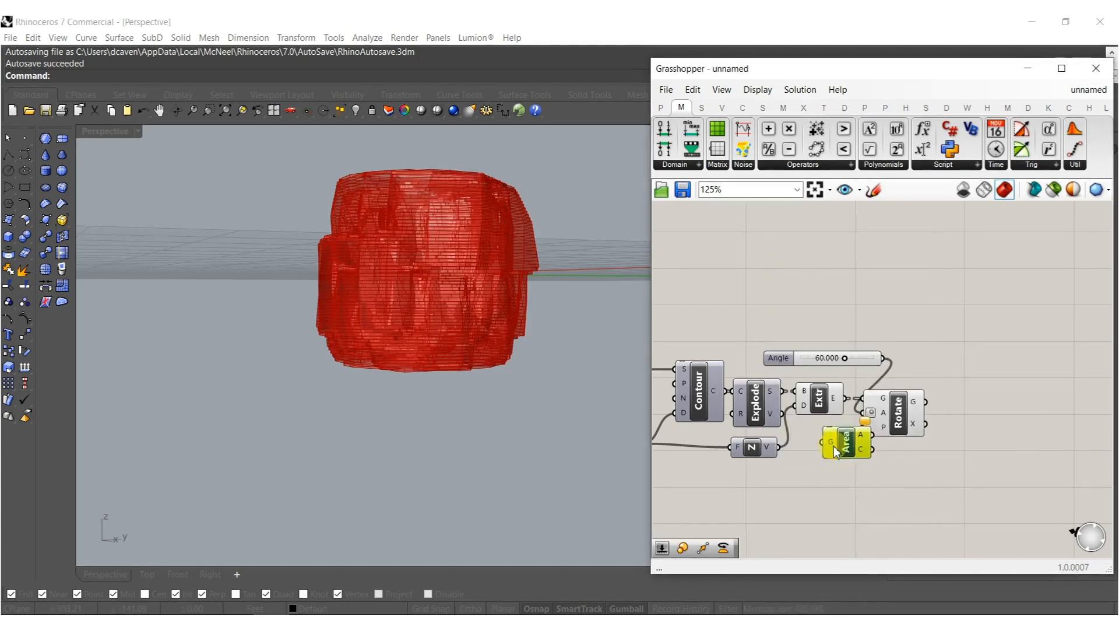
pyautogui.moveTo(822, 455); pyautogui.dragTo(863, 432)
# Turn off the preview of the Extrude and Area components that feed Rotate.
pyautogui.moveTo(844, 476); pyautogui.dragTo(781, 362)
pyautogui.middleClick(798, 399)
pyautogui.click(851, 352)
pyautogui.moveTo(475, 250); pyautogui.dragTo(498, 231, button='right')
pyautogui.moveTo(947, 439); pyautogui.dragTo(905, 437, button='right')
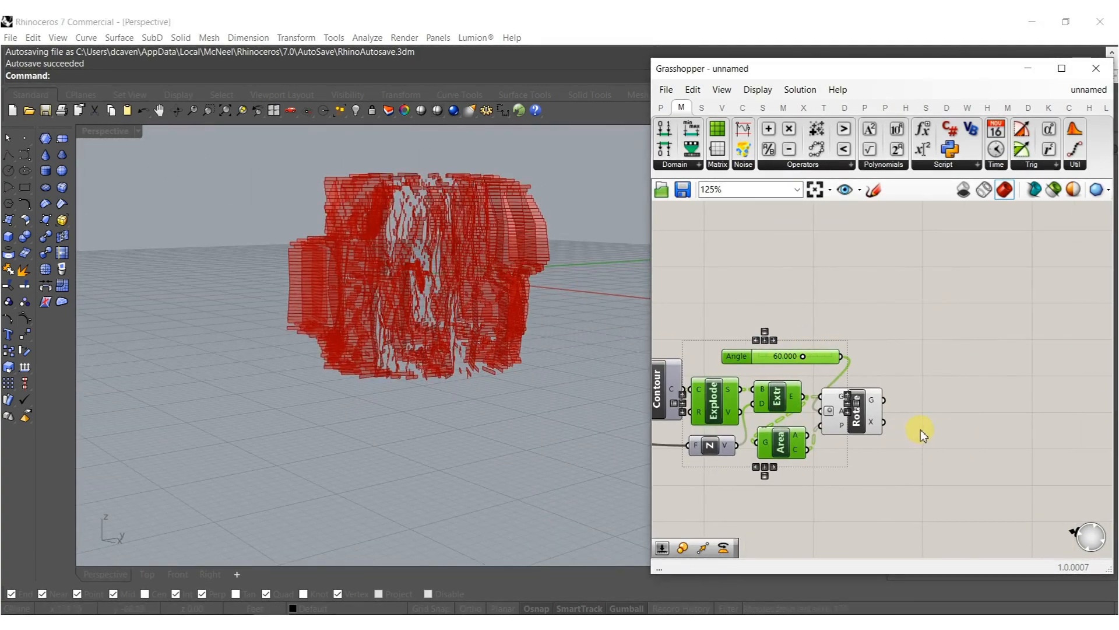
pyautogui.click(921, 431)
# Add a Bounding Box component after Rotate.
pyautogui.moveTo(962, 418); pyautogui.dragTo(917, 422, button='right')
pyautogui.doubleClick(927, 419)
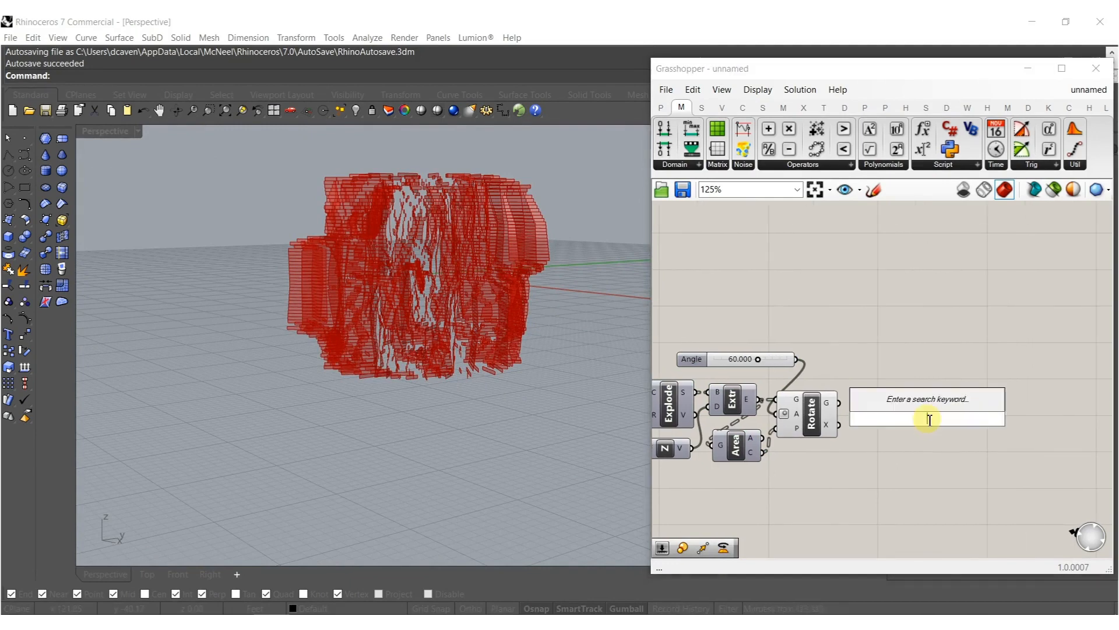
pyautogui.write('bound')
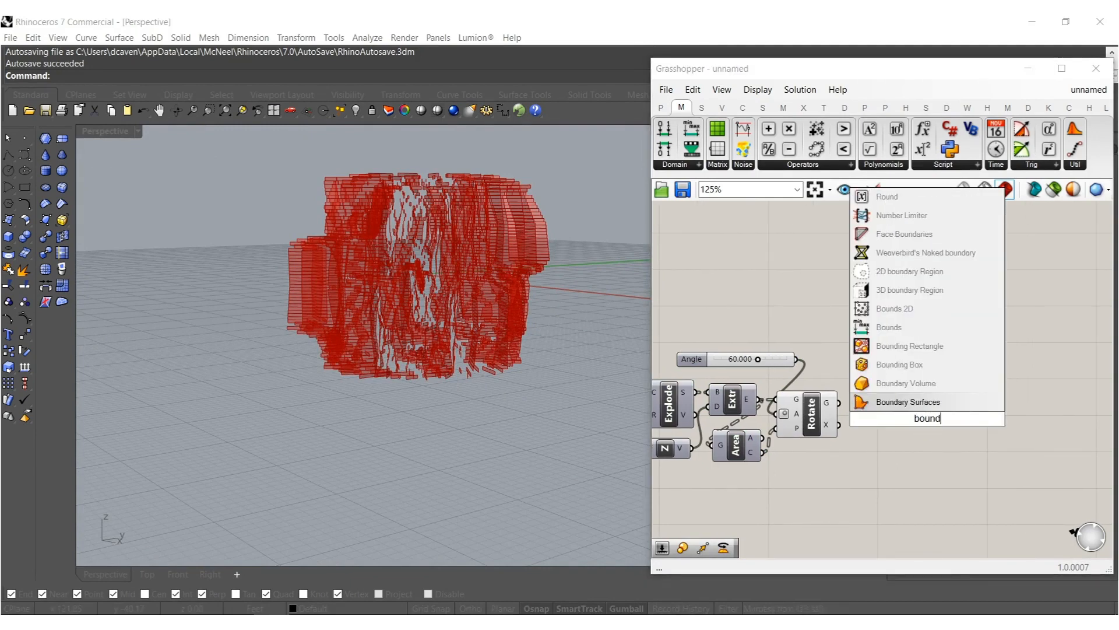
pyautogui.click(884, 364)
pyautogui.scroll(3, 911, 405)
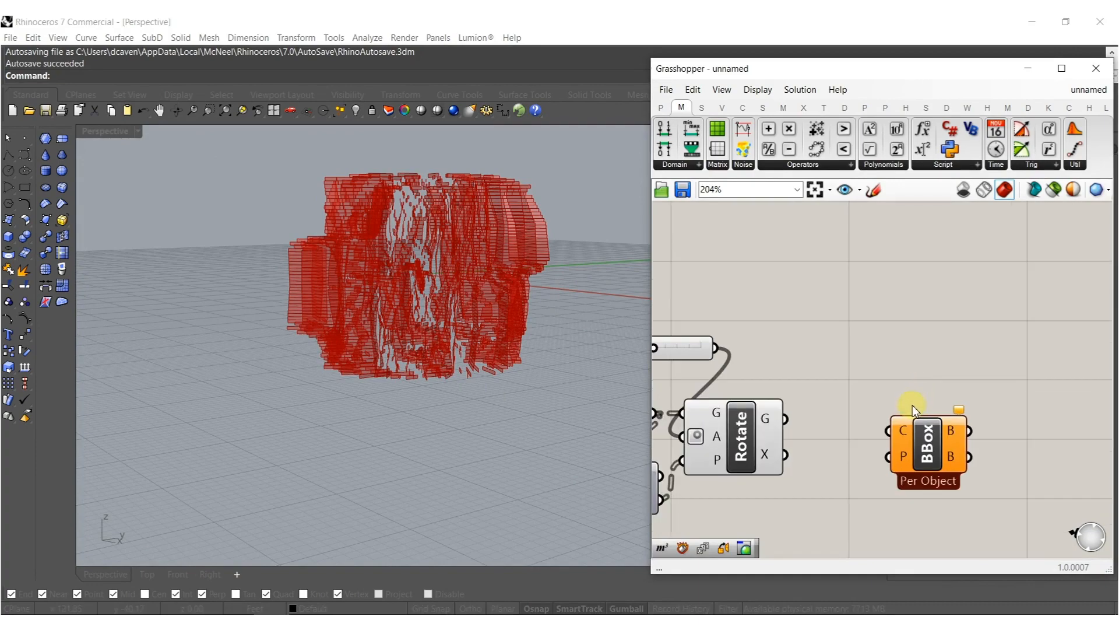
# Feed Rotate's G output into Bounding Box's C input and turn off the preview of the Extrude, Area and Rotate components.
pyautogui.moveTo(822, 411); pyautogui.dragTo(786, 418)
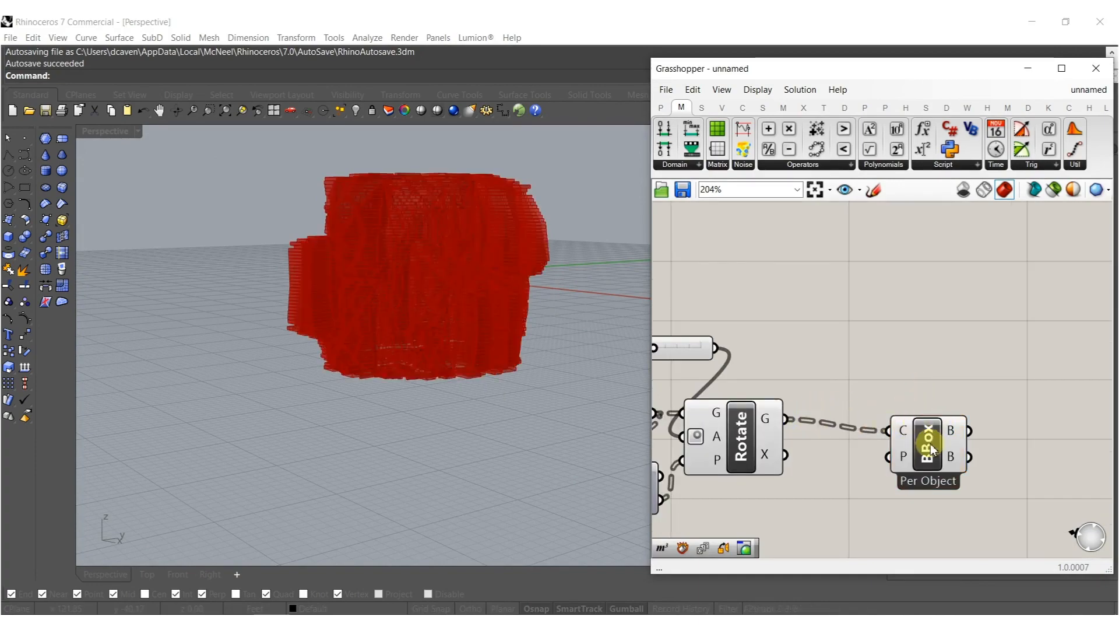
pyautogui.moveTo(931, 443); pyautogui.dragTo(904, 416)
pyautogui.moveTo(819, 462); pyautogui.dragTo(946, 459, button='right')
pyautogui.moveTo(886, 502); pyautogui.dragTo(766, 343)
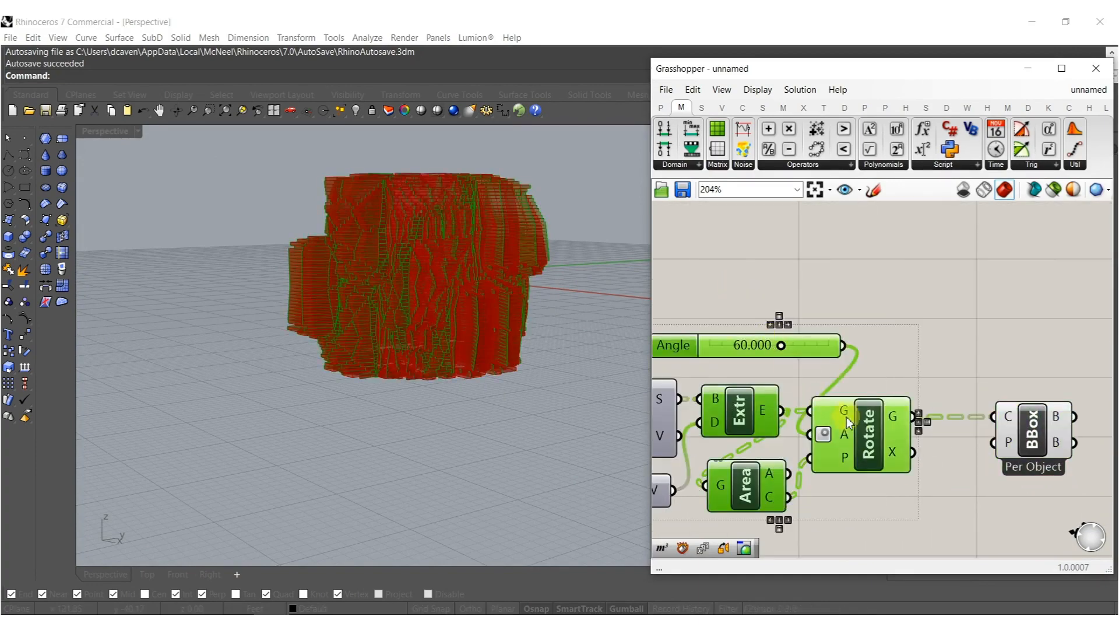
pyautogui.middleClick(855, 430)
pyautogui.click(901, 390)
pyautogui.moveTo(345, 285)
pyautogui.mouseDown(button='right')
pyautogui.moveTo(349, 444)
pyautogui.moveTo(477, 435)
pyautogui.moveTo(450, 307)
pyautogui.moveTo(432, 315)
pyautogui.moveTo(461, 359)
pyautogui.moveTo(457, 331)
pyautogui.mouseUp(button='right')
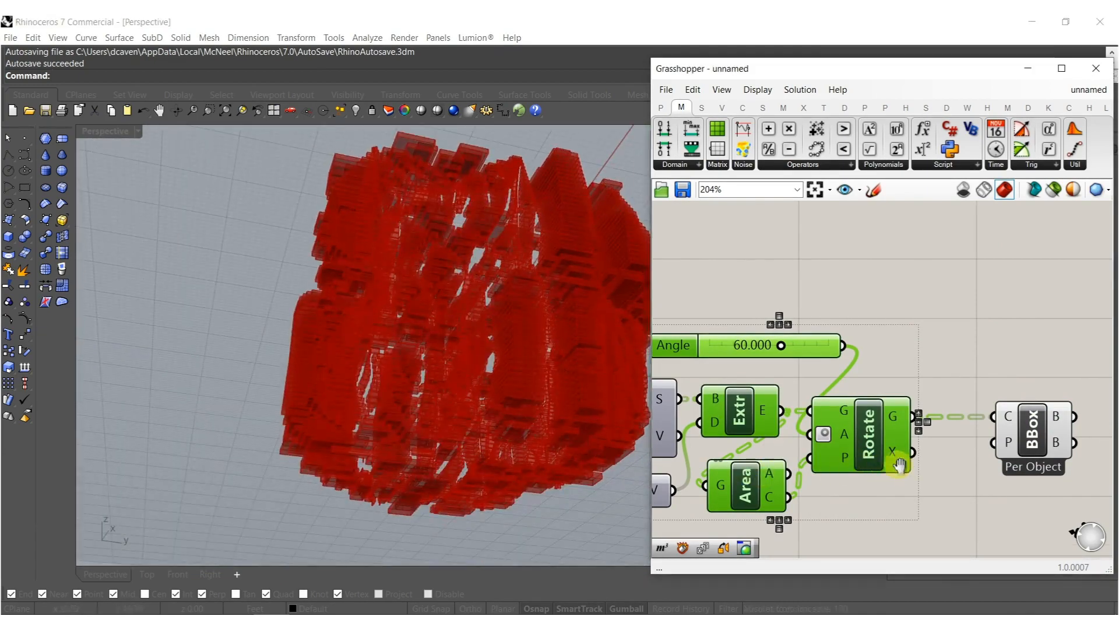
# Add a Scale NU component and connect Rotate's G output to its G input.
pyautogui.moveTo(912, 473); pyautogui.dragTo(846, 459, button='right')
pyautogui.doubleClick(845, 459)
pyautogui.write('sca')
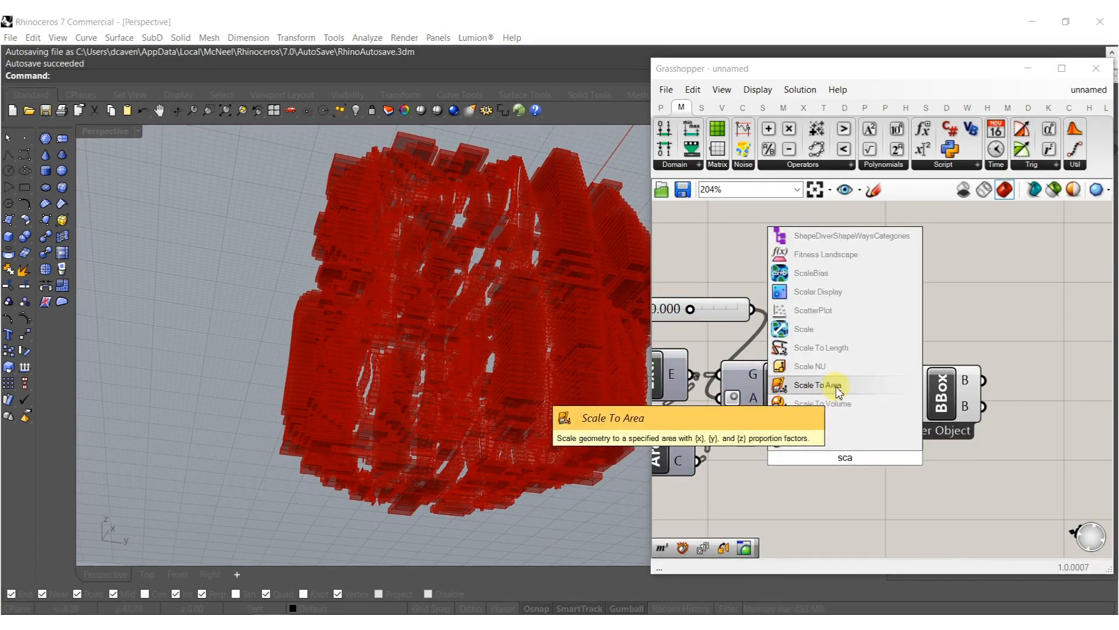
pyautogui.click(831, 366)
pyautogui.moveTo(819, 409); pyautogui.dragTo(822, 381)
pyautogui.moveTo(824, 446); pyautogui.dragTo(866, 466)
pyautogui.click(719, 518)
pyautogui.click(364, 432)
pyautogui.moveTo(364, 432); pyautogui.dragTo(429, 413, button='right')
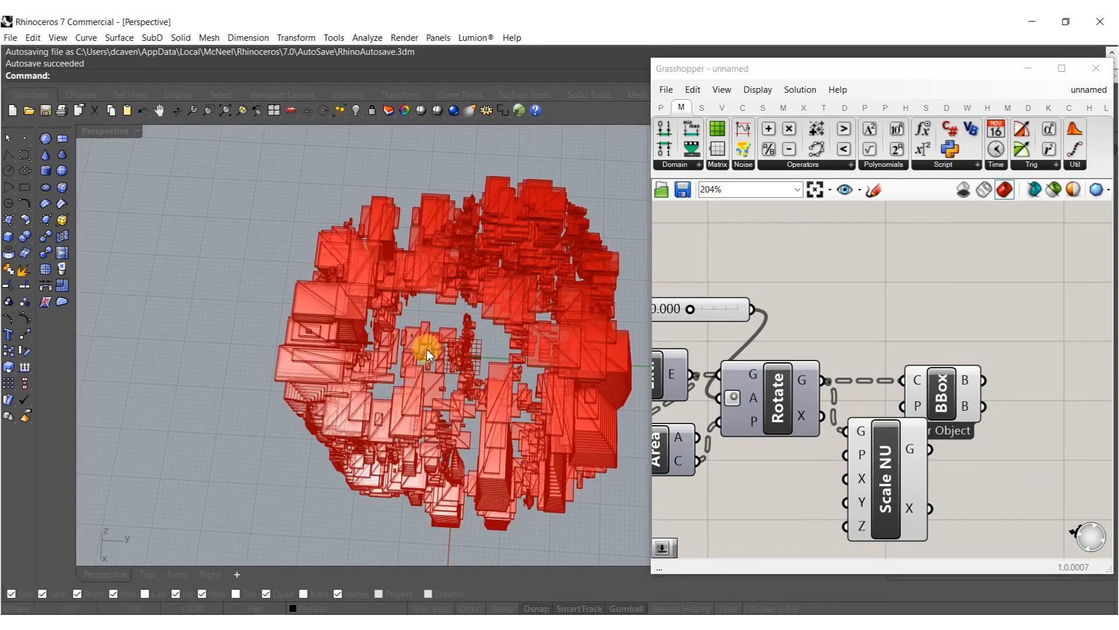
# Create a number slider of 6.000 for Scale NU's Y input and connect Area's C output to its P input.
pyautogui.doubleClick(729, 505)
pyautogui.write('6')
pyautogui.press('Return')
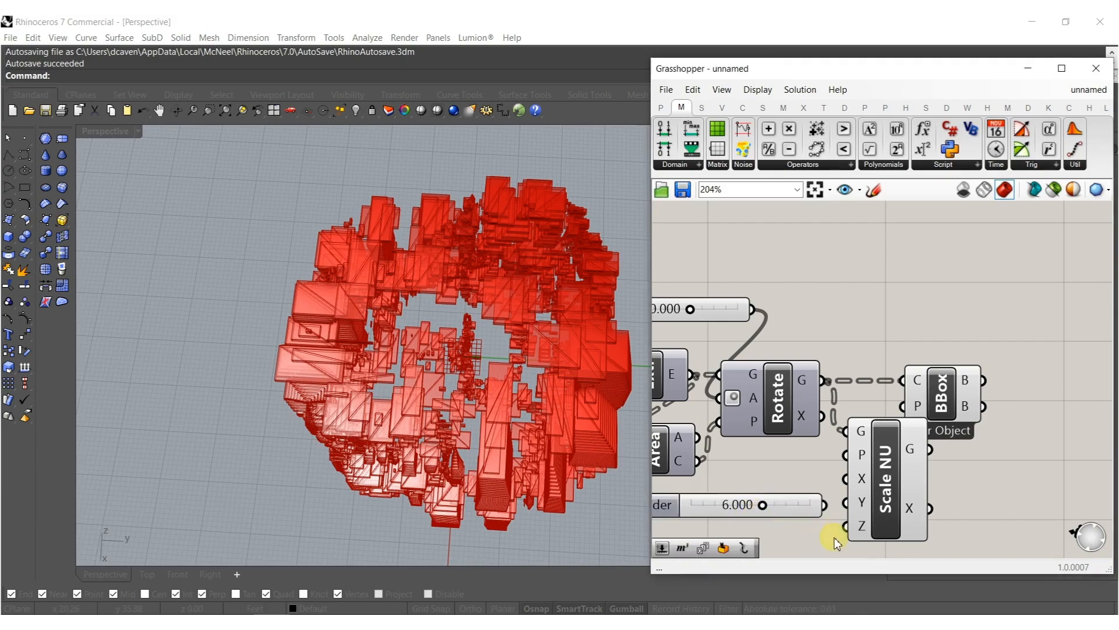
pyautogui.moveTo(850, 505); pyautogui.dragTo(813, 510)
pyautogui.click(808, 509)
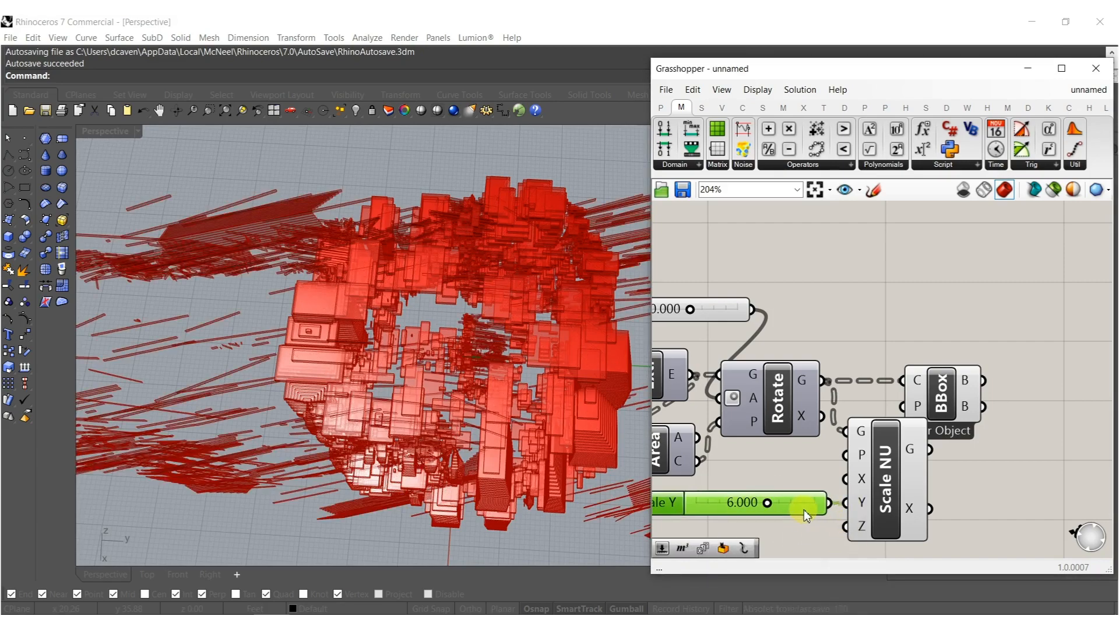
pyautogui.moveTo(911, 446); pyautogui.dragTo(901, 455, button='right')
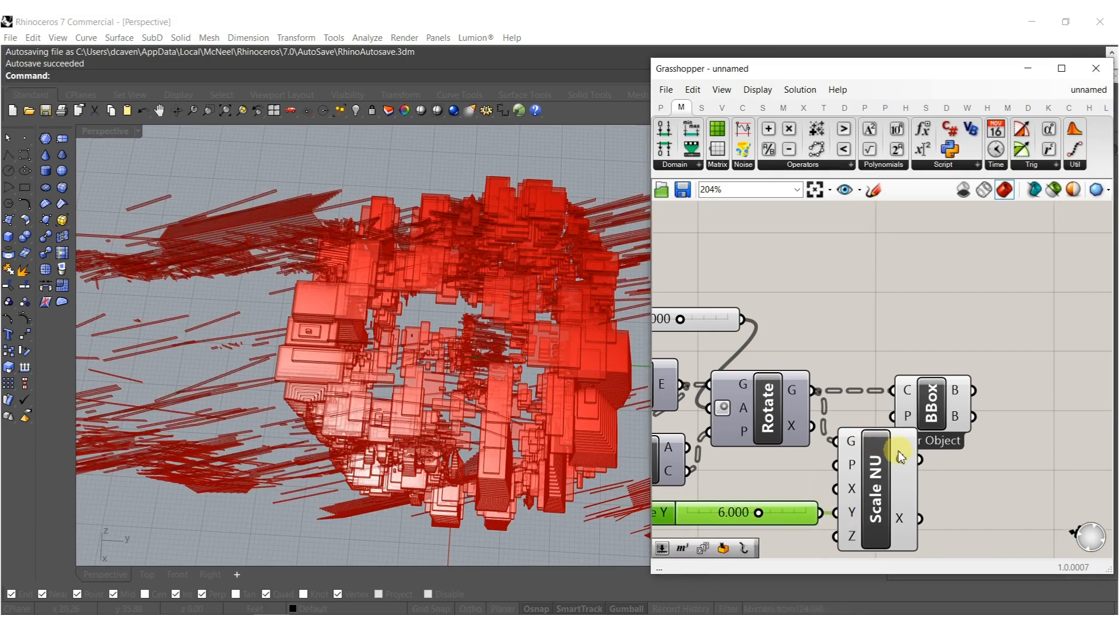
pyautogui.moveTo(851, 467); pyautogui.dragTo(690, 470)
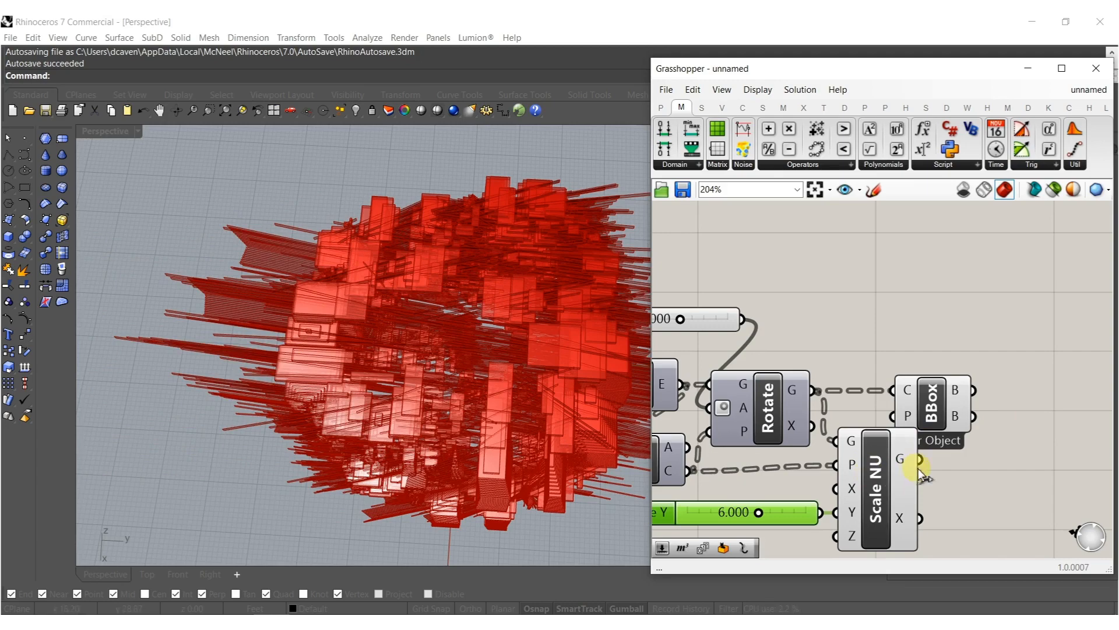
# Place Scale NU between Rotate and Bounding Box, feed its G output into Bounding Box's C input, and turn off its preview.
pyautogui.moveTo(932, 415); pyautogui.dragTo(1037, 415)
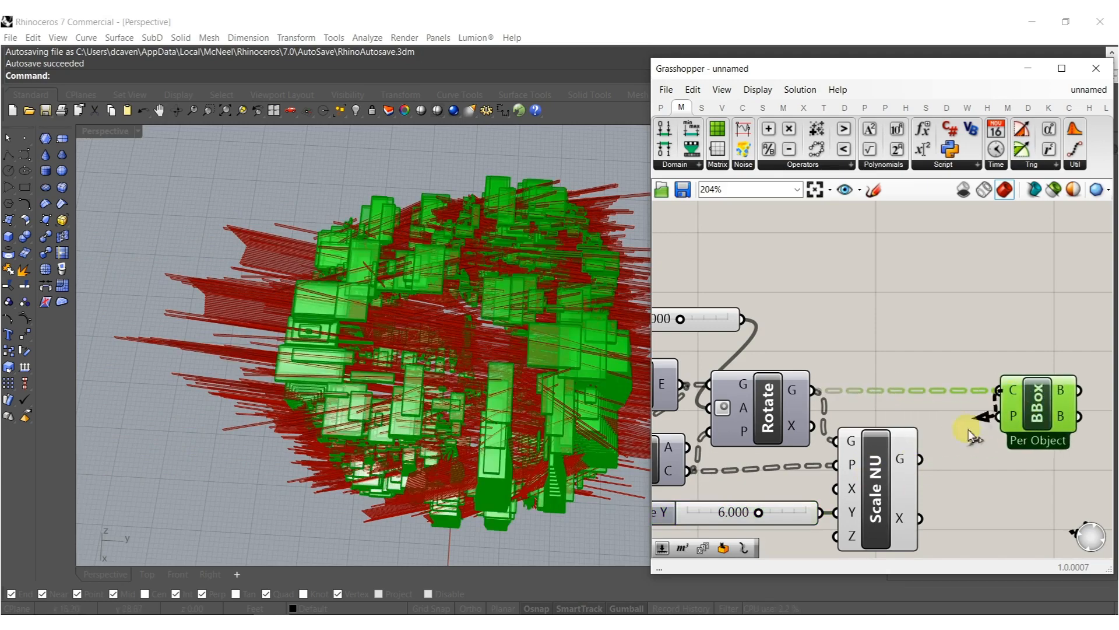
pyautogui.moveTo(887, 476); pyautogui.dragTo(904, 422)
pyautogui.middleClick(905, 458)
pyautogui.click(949, 411)
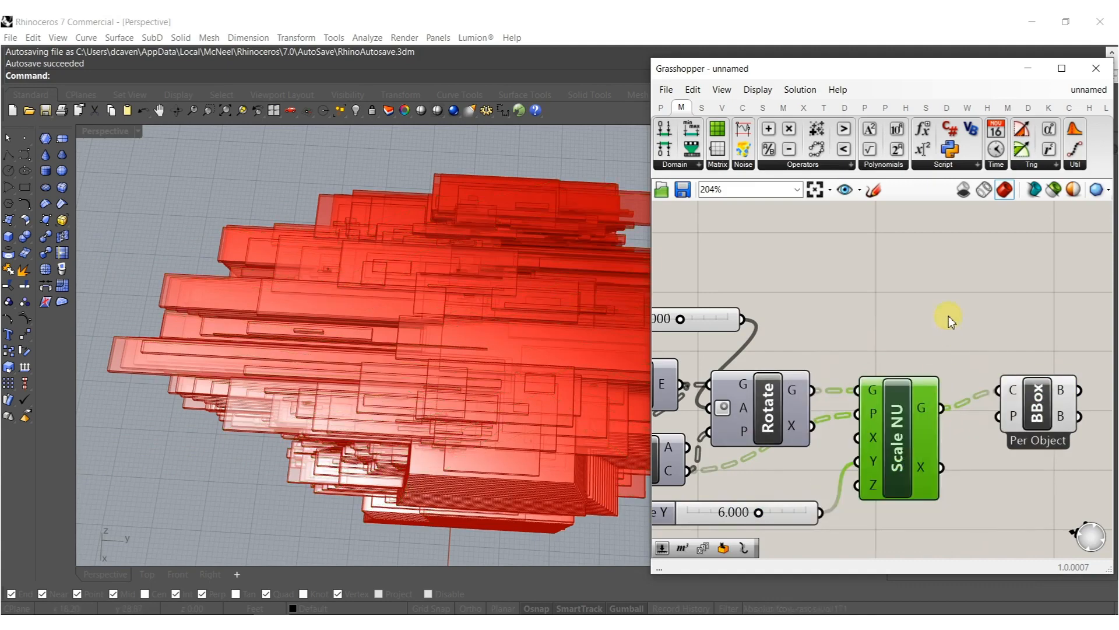
pyautogui.scroll(-3, 949, 319)
pyautogui.moveTo(586, 366); pyautogui.dragTo(269, 277, button='right')
# Bake the Bounding Box component's boxes into the Rhino model.
pyautogui.moveTo(992, 406); pyautogui.dragTo(786, 430, button='right')
pyautogui.click(962, 386)
pyautogui.middleClick(950, 396)
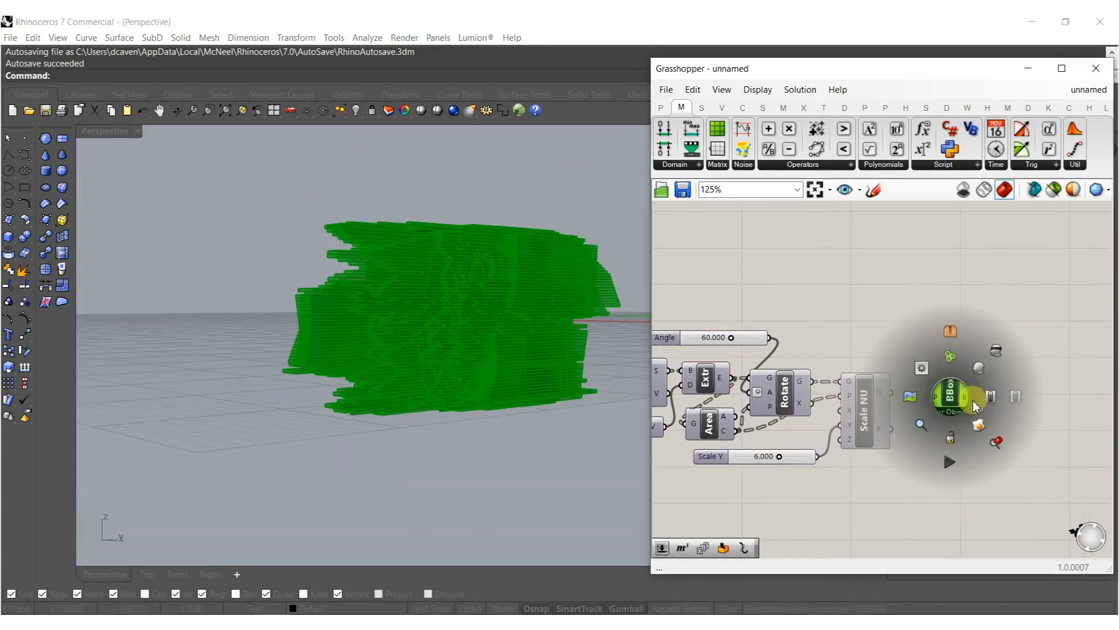
pyautogui.click(890, 262)
# Switch the Perspective viewport to the Rendered display mode.
pyautogui.middleClick(517, 295)
pyautogui.click(483, 310)
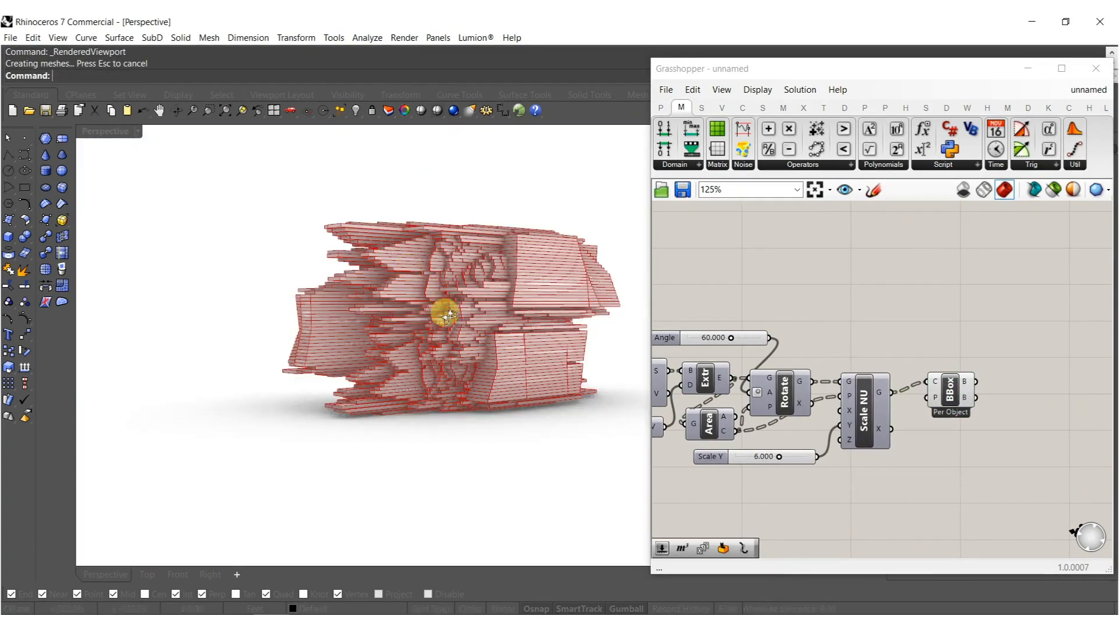
pyautogui.moveTo(446, 306); pyautogui.dragTo(445, 376, button='right')
# Close the Grasshopper window and examine the baked boxes from several sides.
pyautogui.click(1097, 69)
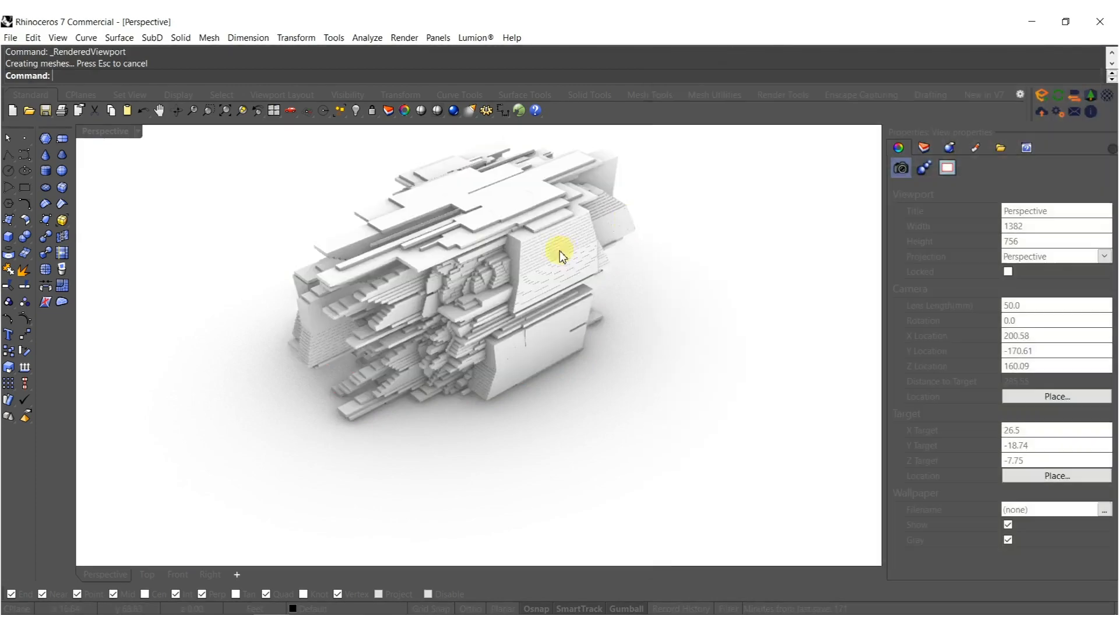
pyautogui.moveTo(457, 270); pyautogui.dragTo(405, 358, button='right')
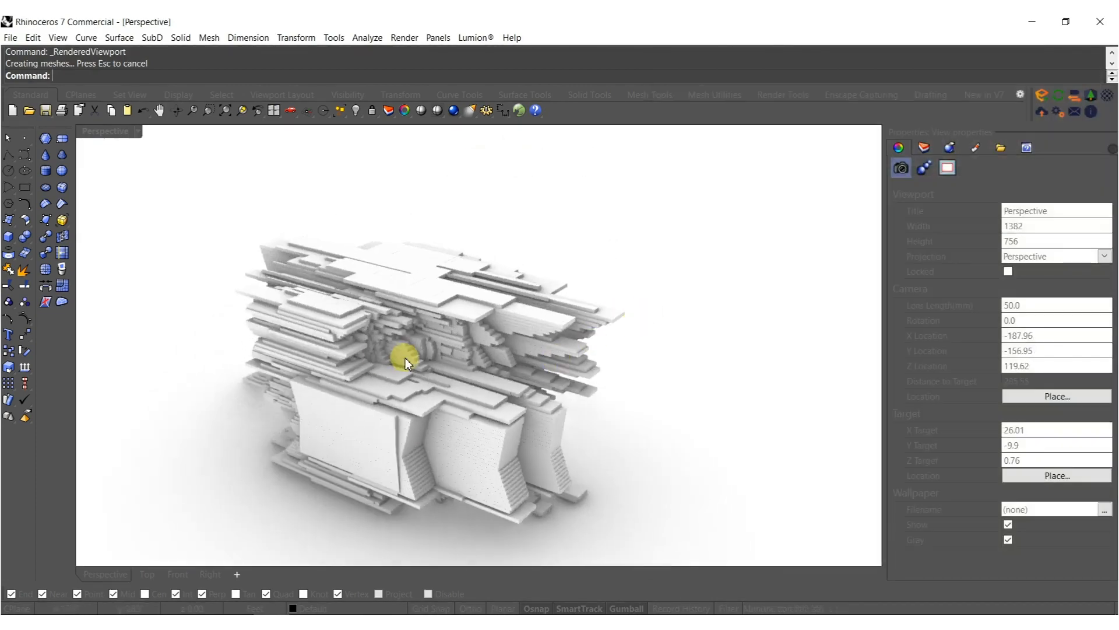
pyautogui.moveTo(432, 398); pyautogui.dragTo(475, 392, button='right')
# Undo the bake and reopen Grasshopper.
pyautogui.hotkey('ctrl', 'z')
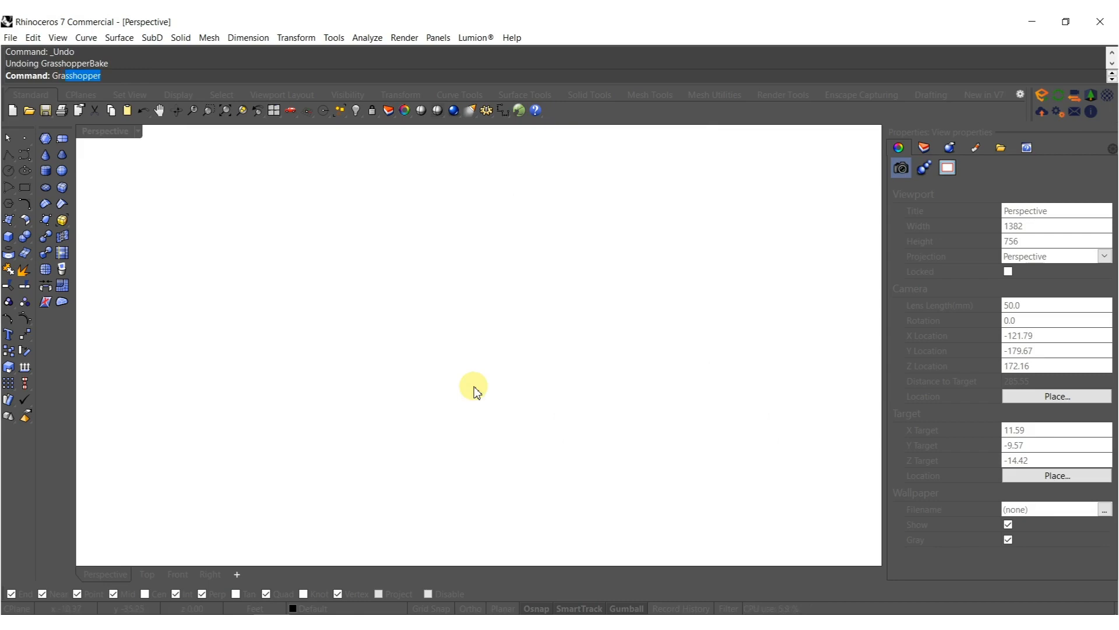
pyautogui.press('Return')
# Add a Mesh Brep component after Bounding Box, with the box output connected to its B input.
pyautogui.click(852, 396)
pyautogui.moveTo(852, 395); pyautogui.dragTo(843, 388)
pyautogui.doubleClick(933, 424)
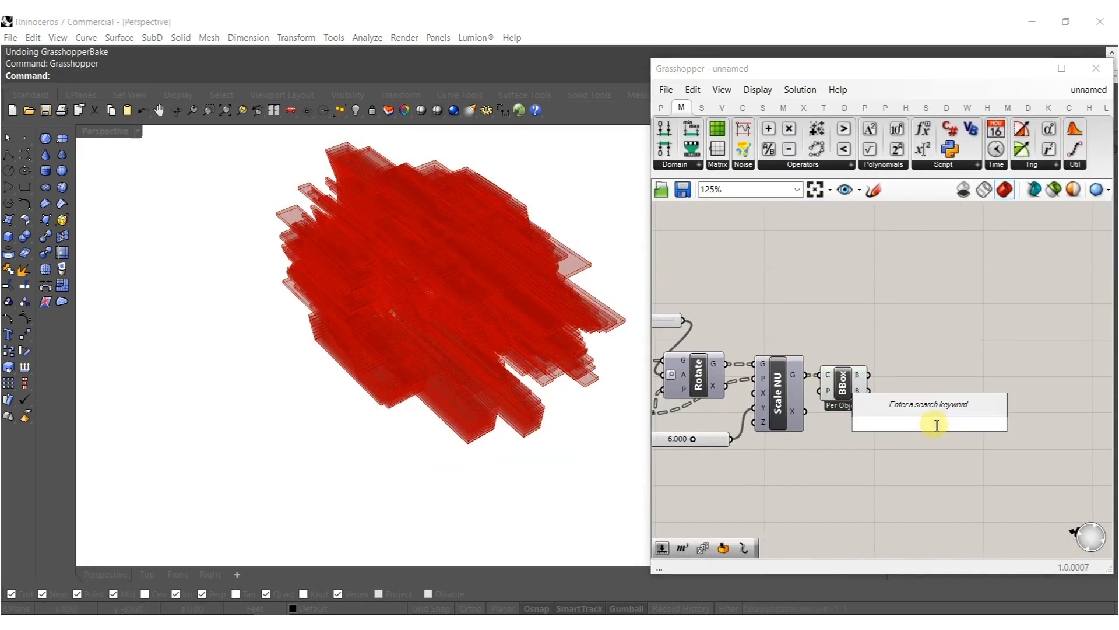
pyautogui.write('mesh')
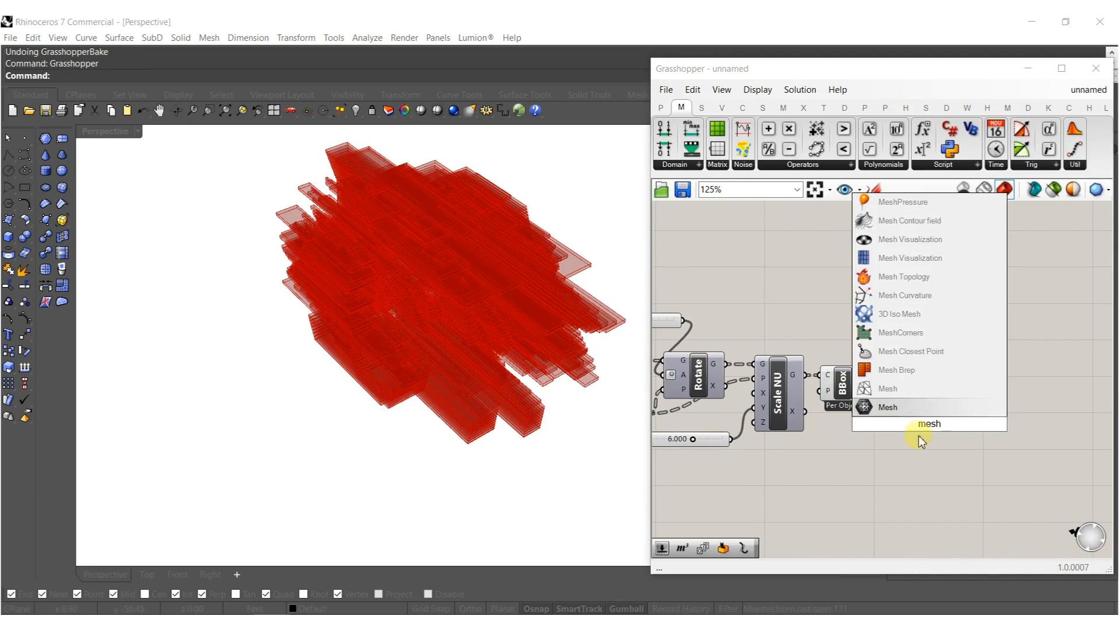
pyautogui.click(910, 407)
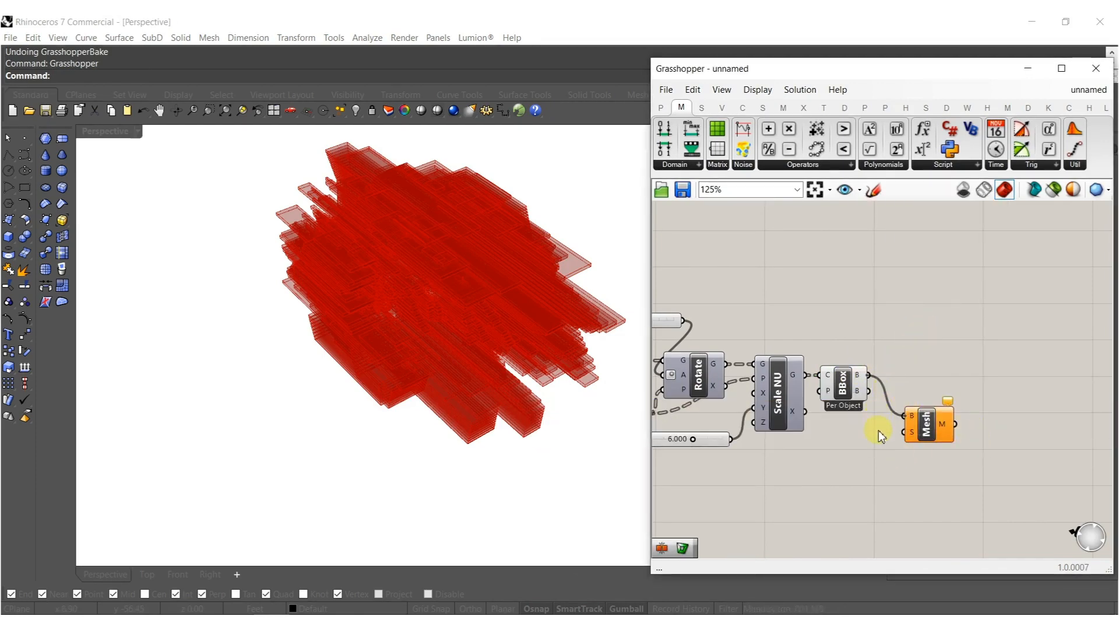
# Duplicate the earlier Mesh Join component to the end of the definition and feed it from the new Mesh component.
pyautogui.scroll(-4, 859, 435)
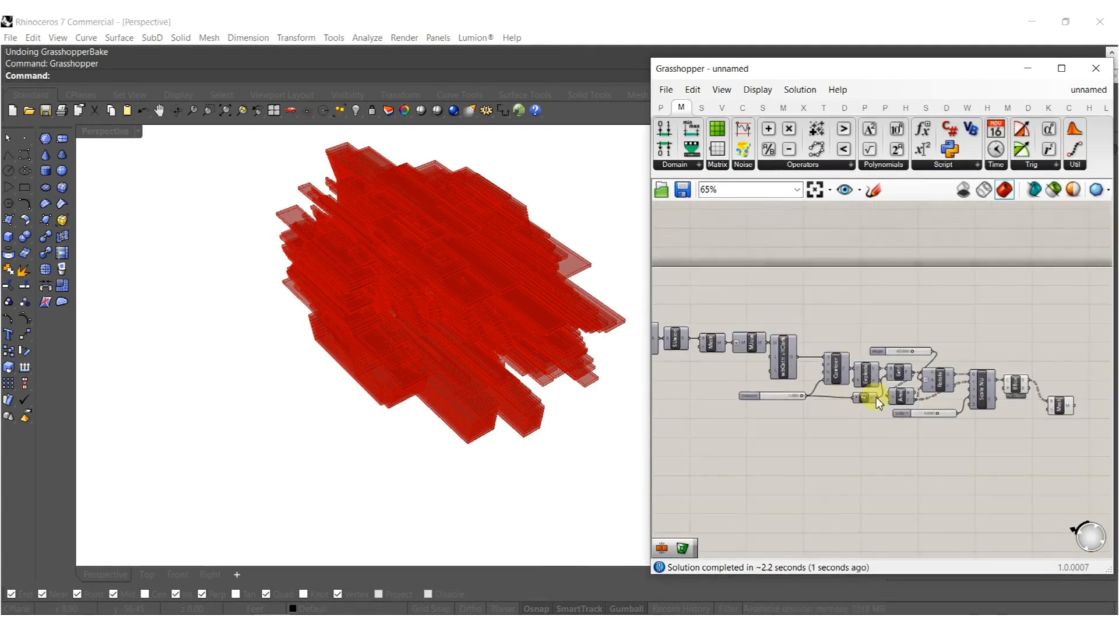
pyautogui.scroll(4, 747, 353)
pyautogui.click(746, 344)
pyautogui.scroll(-2, 766, 448)
pyautogui.scroll(-5, 764, 442)
pyautogui.keyDown('alt'); pyautogui.moveTo(763, 442); pyautogui.dragTo(992, 399); pyautogui.keyUp('alt')
pyautogui.scroll(7, 1023, 493)
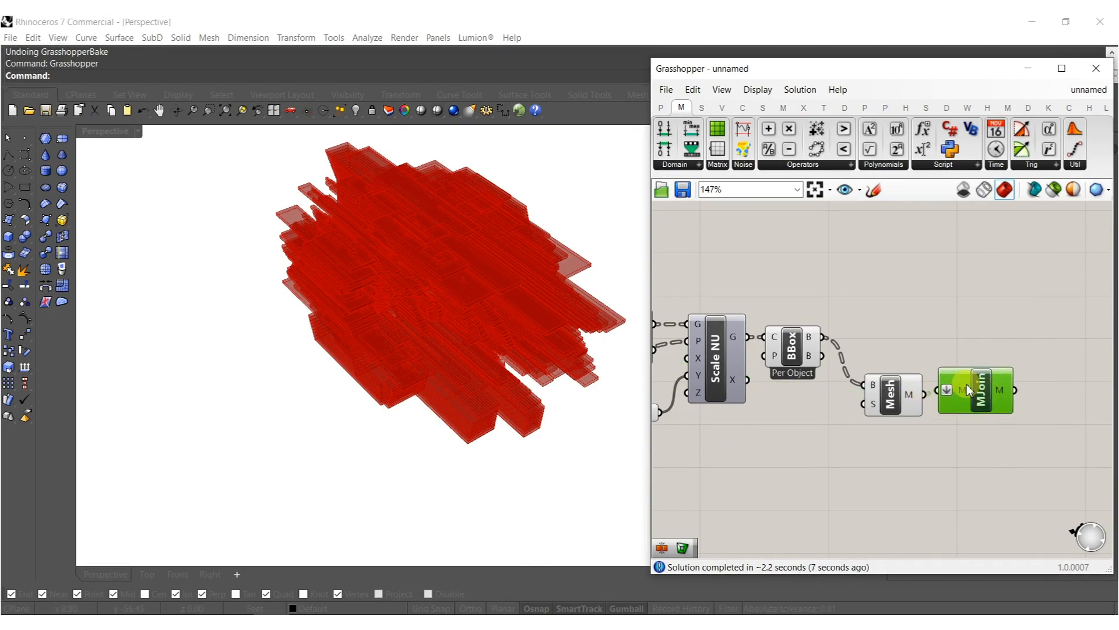
# Add a Custom Preview component with the joined mesh as its G input and a new Colour Swatch as its M input.
pyautogui.moveTo(940, 397); pyautogui.dragTo(820, 402, button='right')
pyautogui.doubleClick(937, 418)
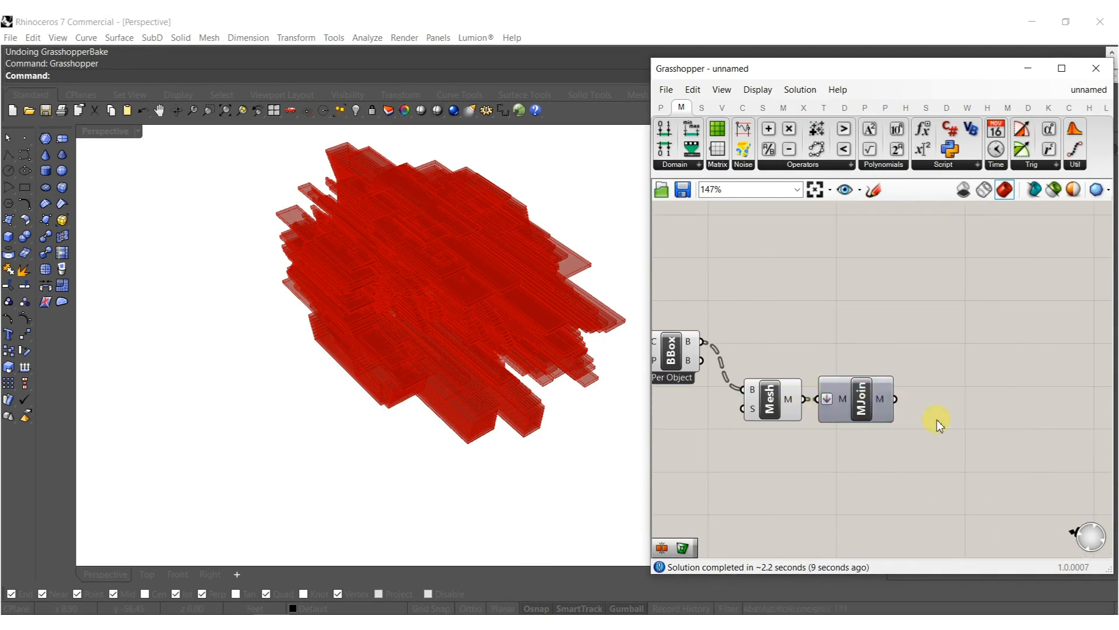
pyautogui.write('custom')
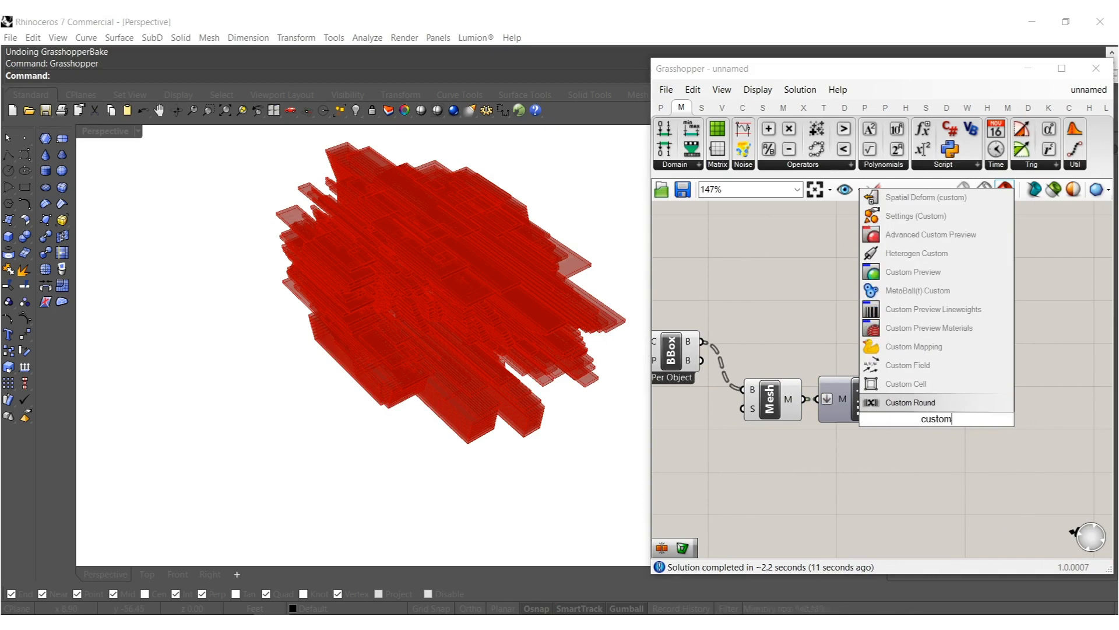
pyautogui.click(950, 273)
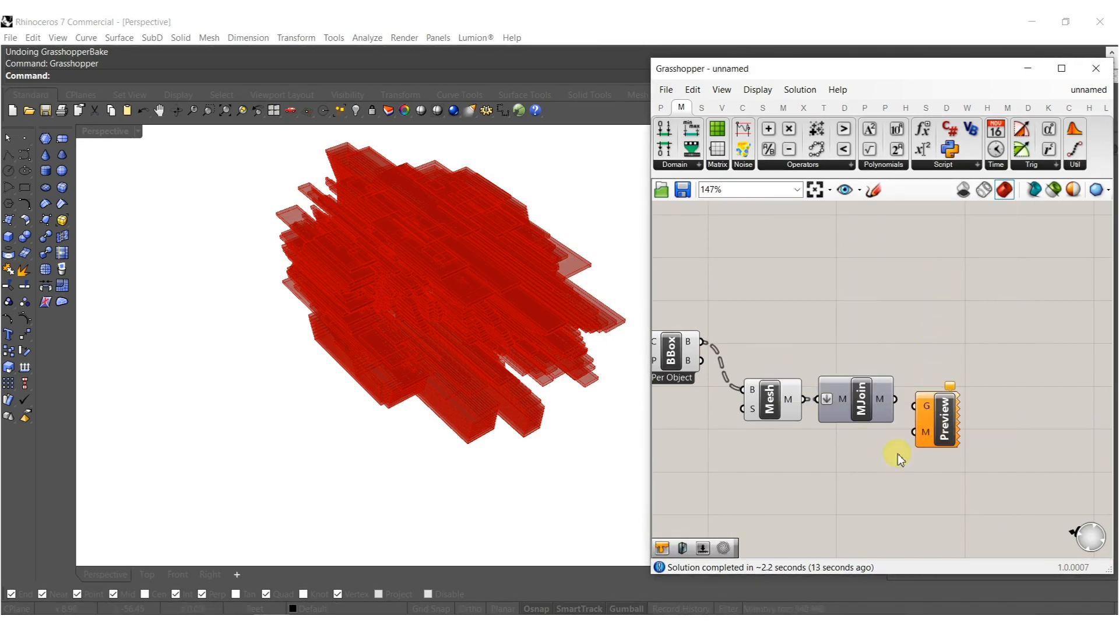
pyautogui.doubleClick(874, 477)
pyautogui.write('colo')
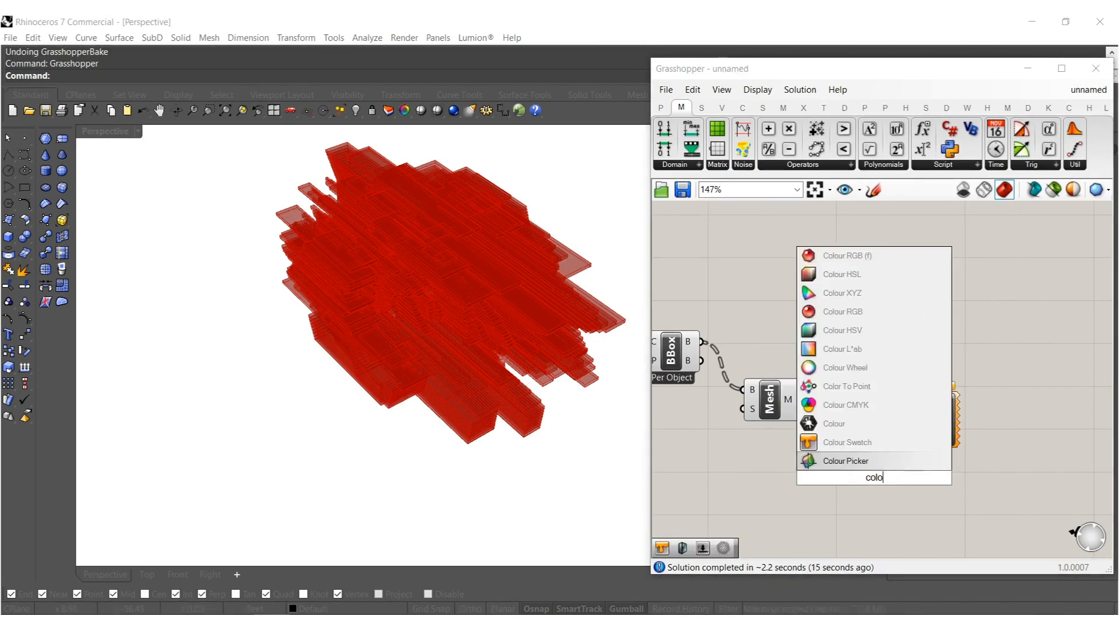
pyautogui.click(869, 443)
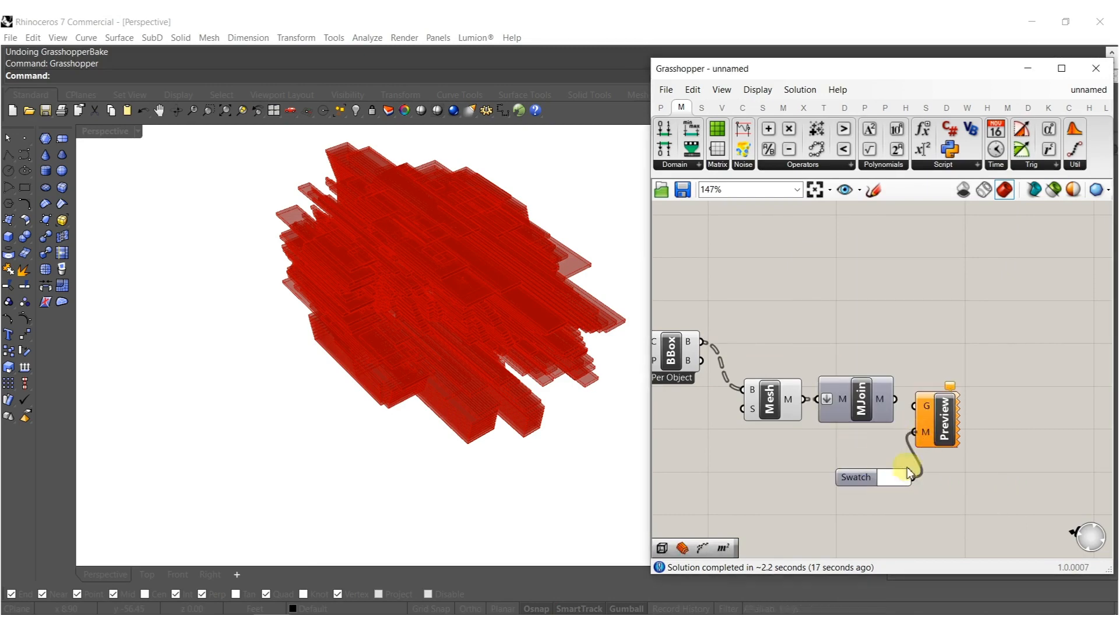
pyautogui.moveTo(903, 407); pyautogui.dragTo(921, 406)
pyautogui.click(934, 396)
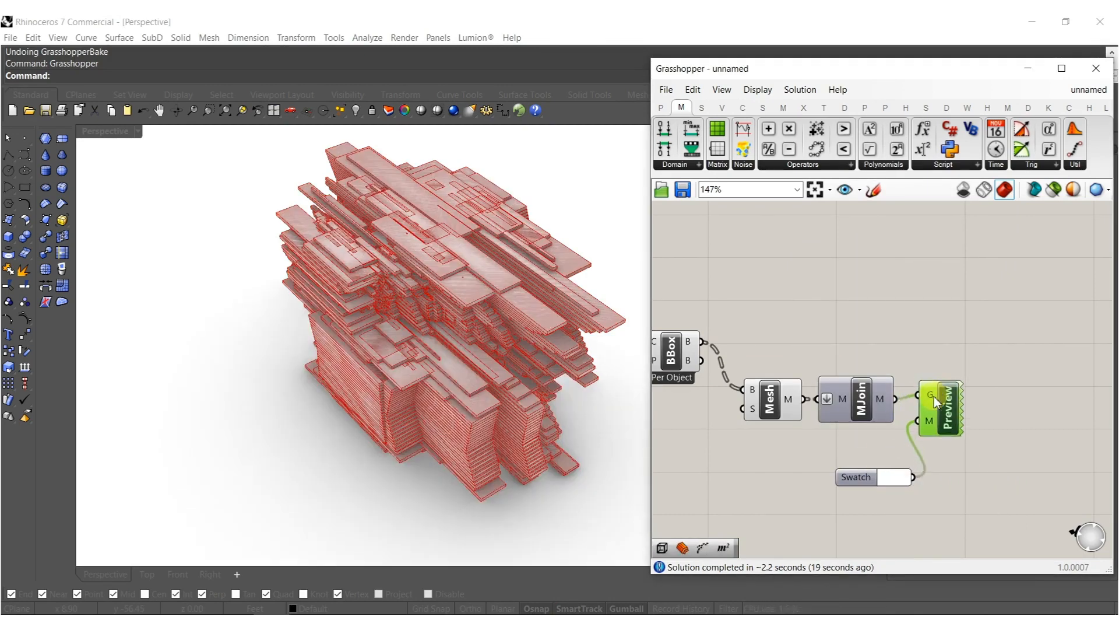
# Turn off the preview of the Bounding Box, Mesh and Mesh Join components so only the Custom Preview is drawn.
pyautogui.click(856, 478)
pyautogui.moveTo(855, 478); pyautogui.dragTo(705, 357)
pyautogui.middleClick(699, 350)
pyautogui.click(739, 308)
pyautogui.moveTo(963, 337); pyautogui.dragTo(769, 478)
pyautogui.moveTo(771, 405); pyautogui.dragTo(746, 351)
# Set the Count slider that drives the populated points and random values to 35.
pyautogui.moveTo(757, 401); pyautogui.dragTo(880, 391, button='right')
pyautogui.scroll(-5, 852, 408)
pyautogui.scroll(4, 784, 441)
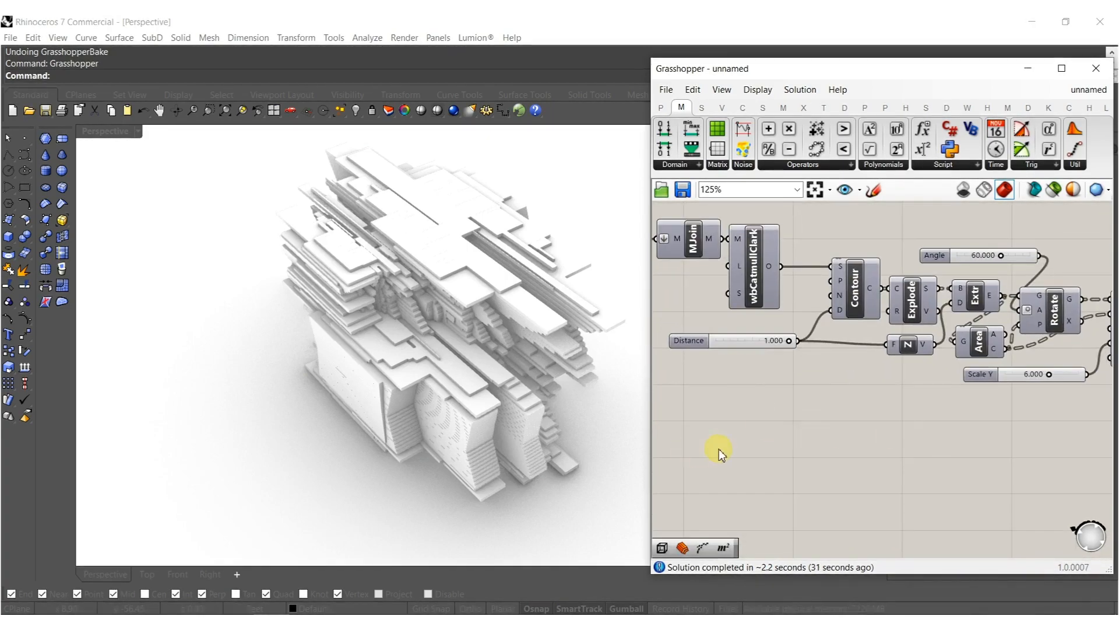
pyautogui.moveTo(720, 447); pyautogui.dragTo(913, 437, button='right')
pyautogui.moveTo(755, 375); pyautogui.dragTo(840, 400, button='right')
pyautogui.scroll(-2, 819, 399)
pyautogui.moveTo(660, 377); pyautogui.dragTo(813, 387, button='right')
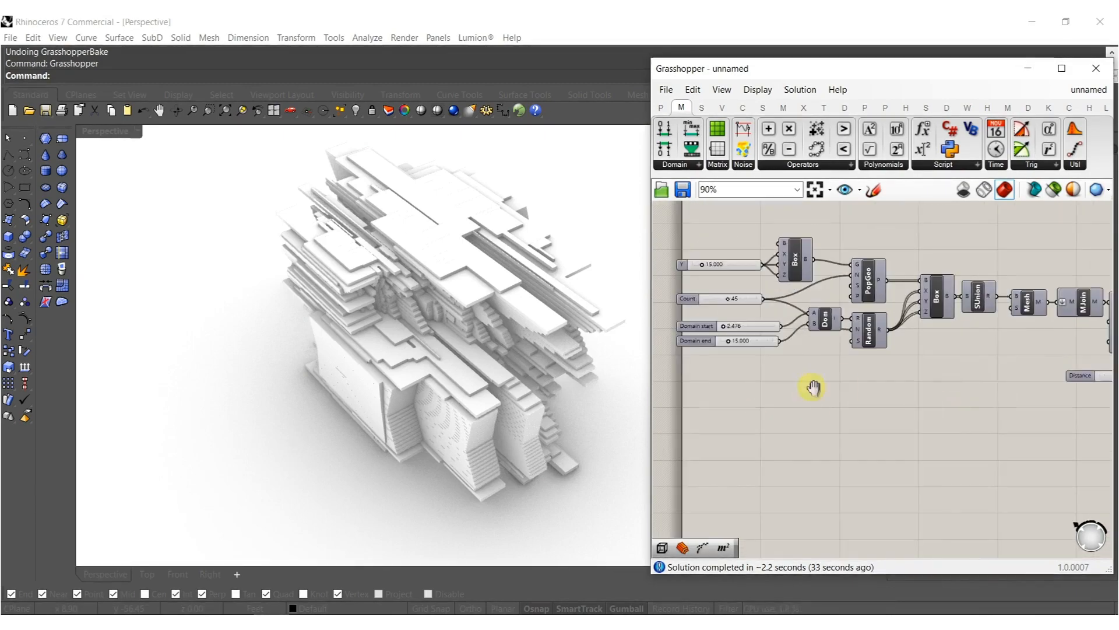
pyautogui.scroll(6, 774, 309)
pyautogui.doubleClick(811, 333)
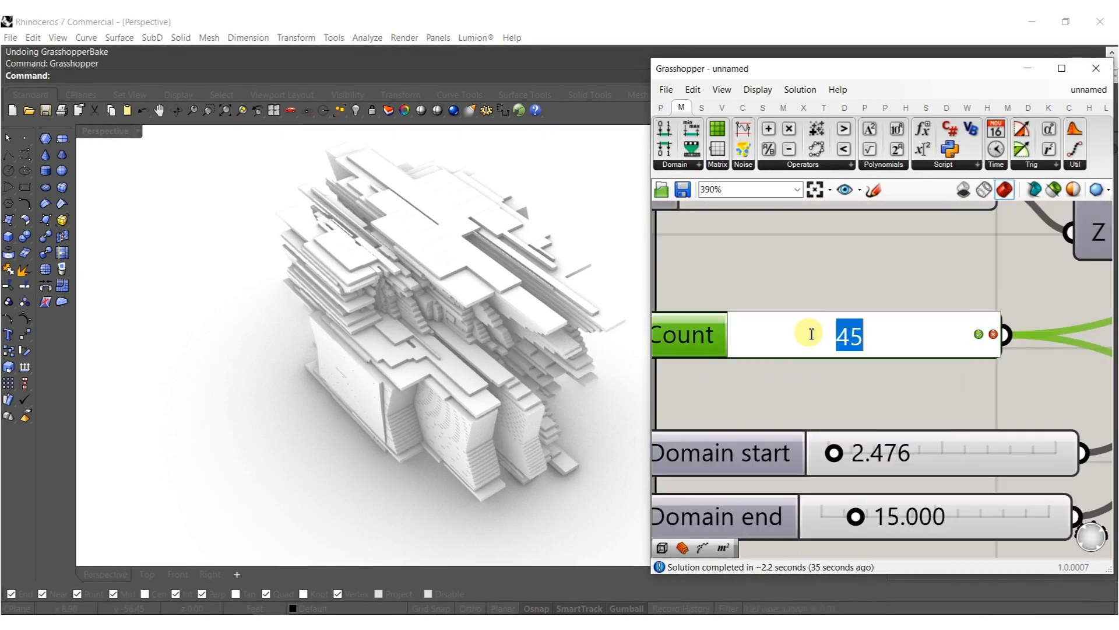
pyautogui.write('35')
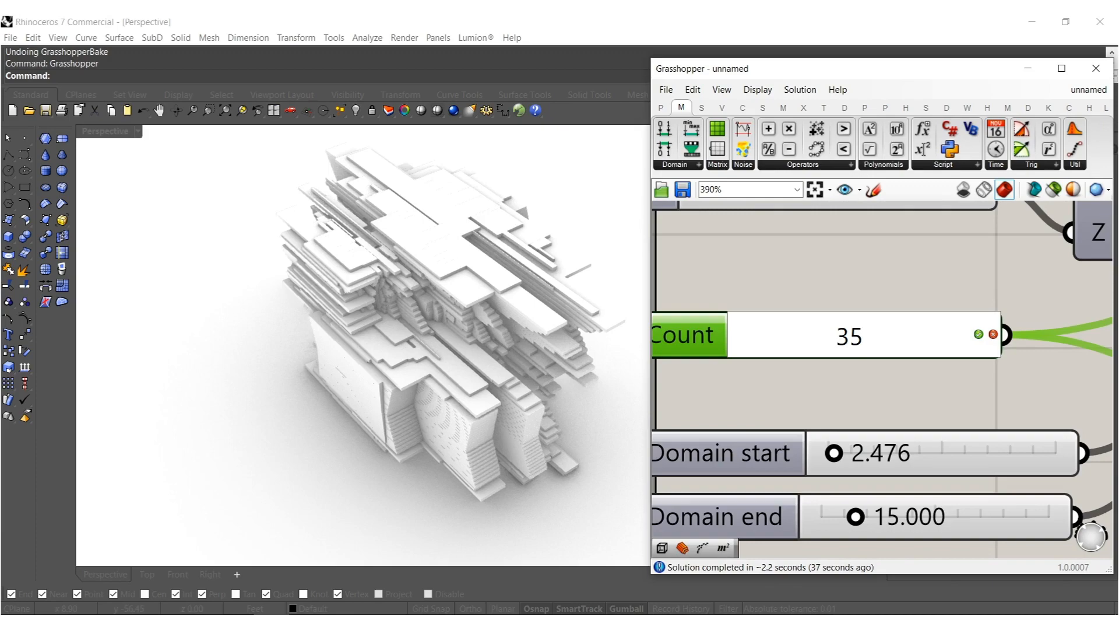
pyautogui.press('Return')
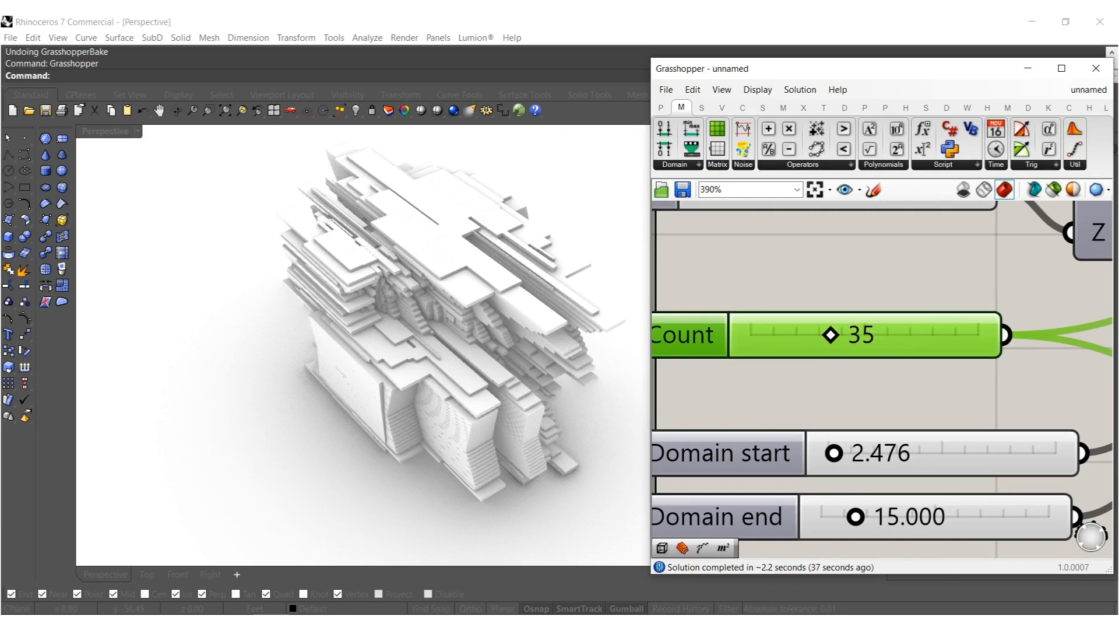
pyautogui.moveTo(570, 367); pyautogui.dragTo(562, 325, button='right')
# Set the Domain start slider of the random box sizes to 1.000.
pyautogui.scroll(-3, 799, 400)
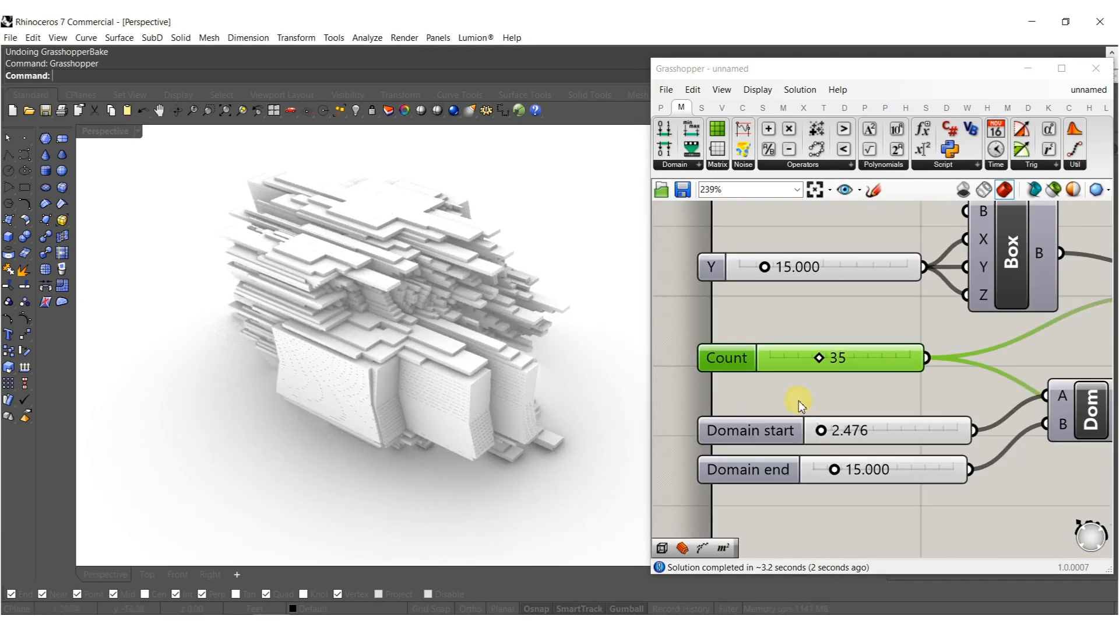
pyautogui.scroll(3, 828, 399)
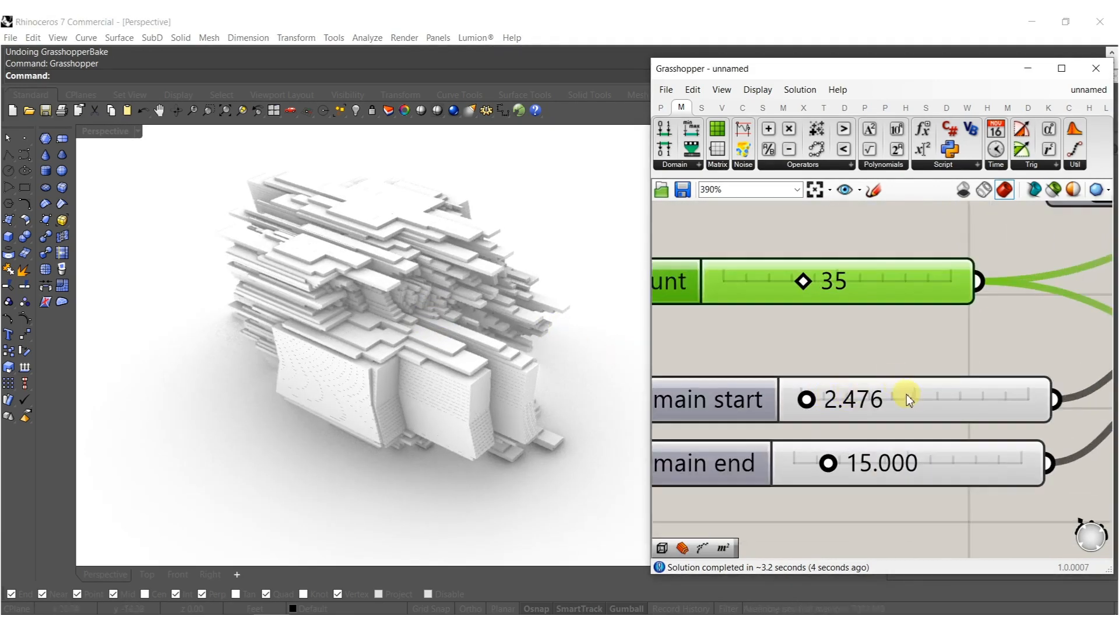
pyautogui.doubleClick(897, 386)
pyautogui.write('1')
pyautogui.press('Return')
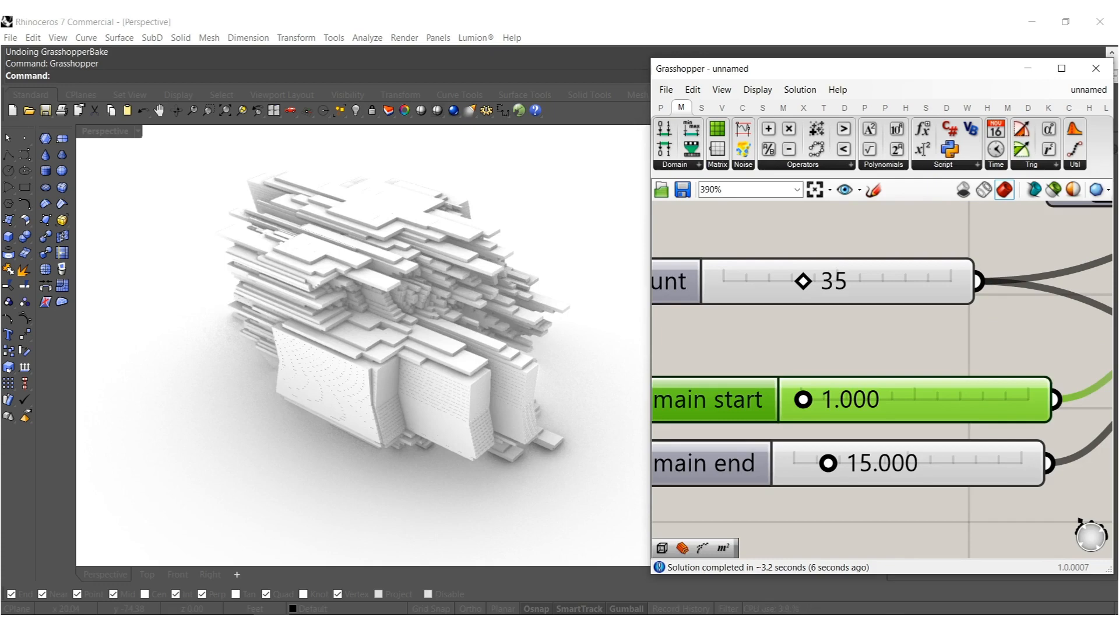
# Set the Domain end slider of the random box sizes to 6.000 and inspect the resulting panels.
pyautogui.doubleClick(935, 465)
pyautogui.write('6')
pyautogui.press('Return')
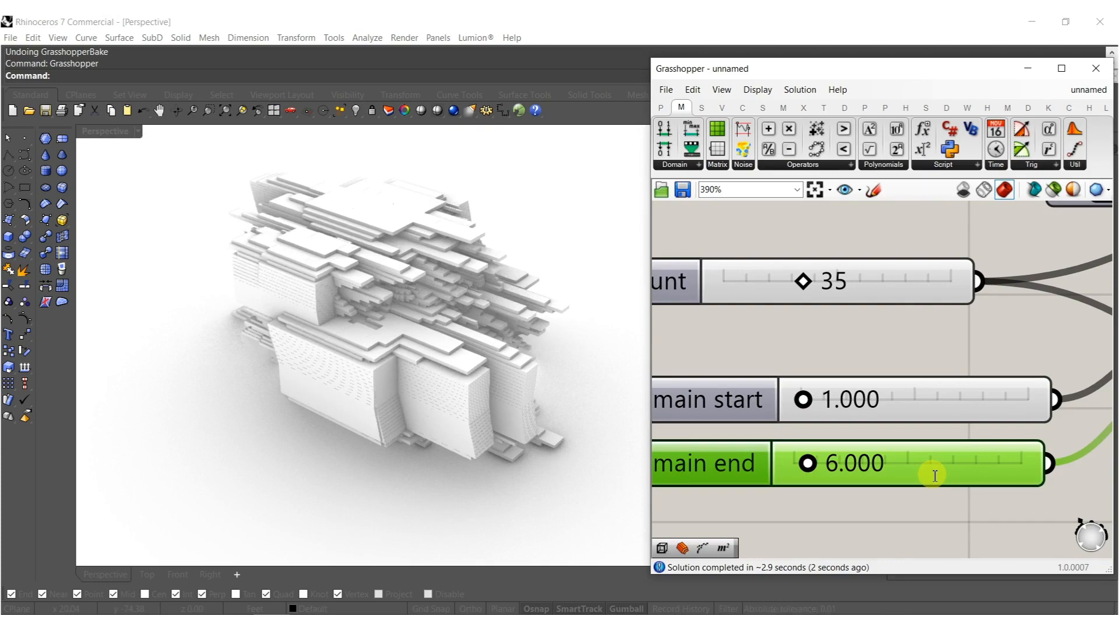
pyautogui.keyDown('shift'); pyautogui.moveTo(363, 346); pyautogui.dragTo(468, 340, button='right'); pyautogui.keyUp('shift')
pyautogui.scroll(5, 438, 247)
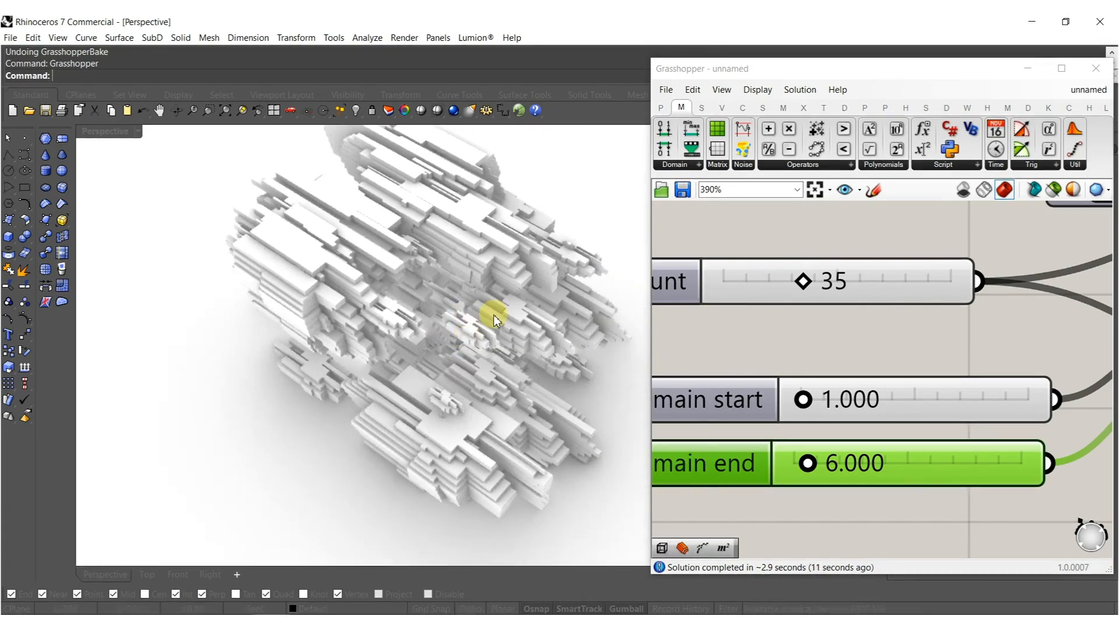
pyautogui.moveTo(488, 349); pyautogui.dragTo(484, 358, button='right')
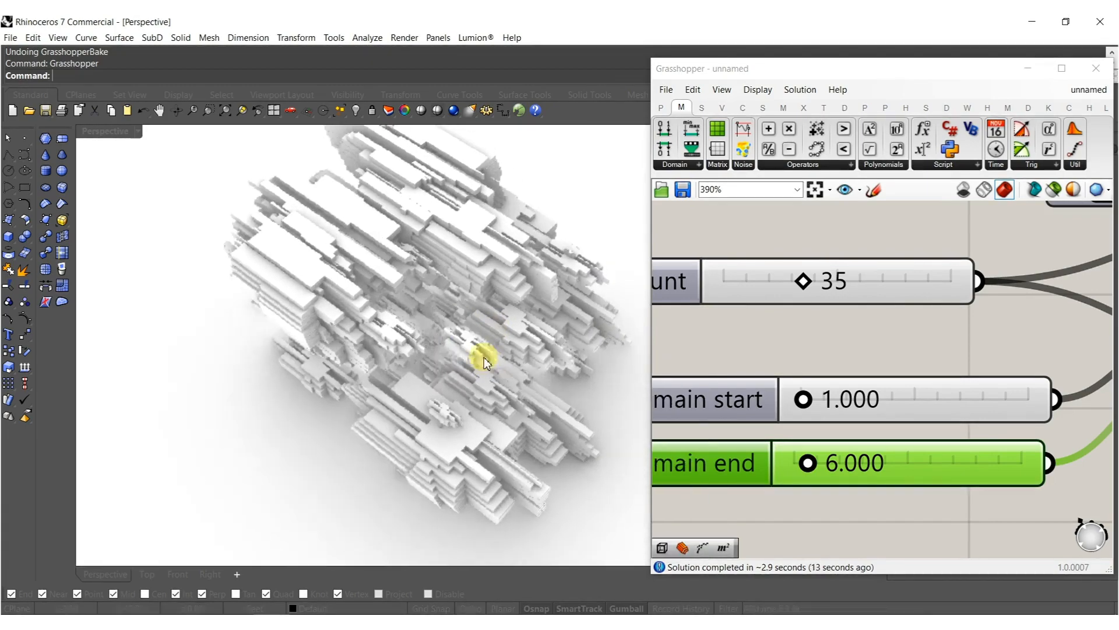
pyautogui.scroll(-1, 708, 341)
# Lower the Angle slider that drives the Rotate component to about 30.5 and inspect the panels.
pyautogui.scroll(-8, 707, 341)
pyautogui.moveTo(849, 370); pyautogui.dragTo(805, 366, button='right')
pyautogui.scroll(4, 814, 382)
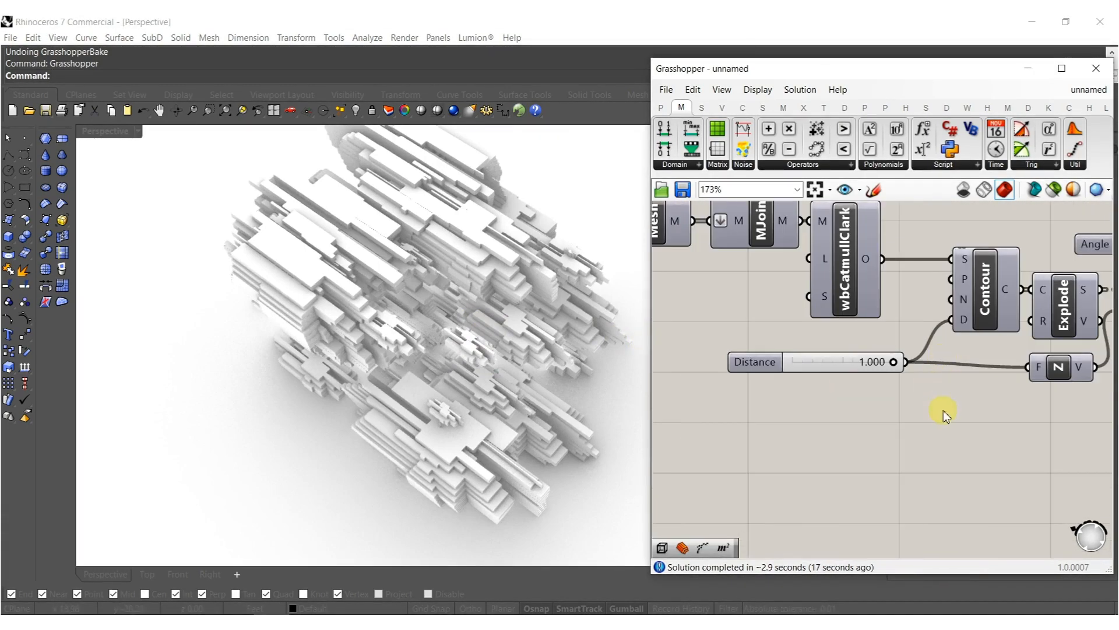
pyautogui.moveTo(1028, 416); pyautogui.dragTo(962, 413, button='right')
pyautogui.moveTo(1050, 409); pyautogui.dragTo(1007, 412, button='right')
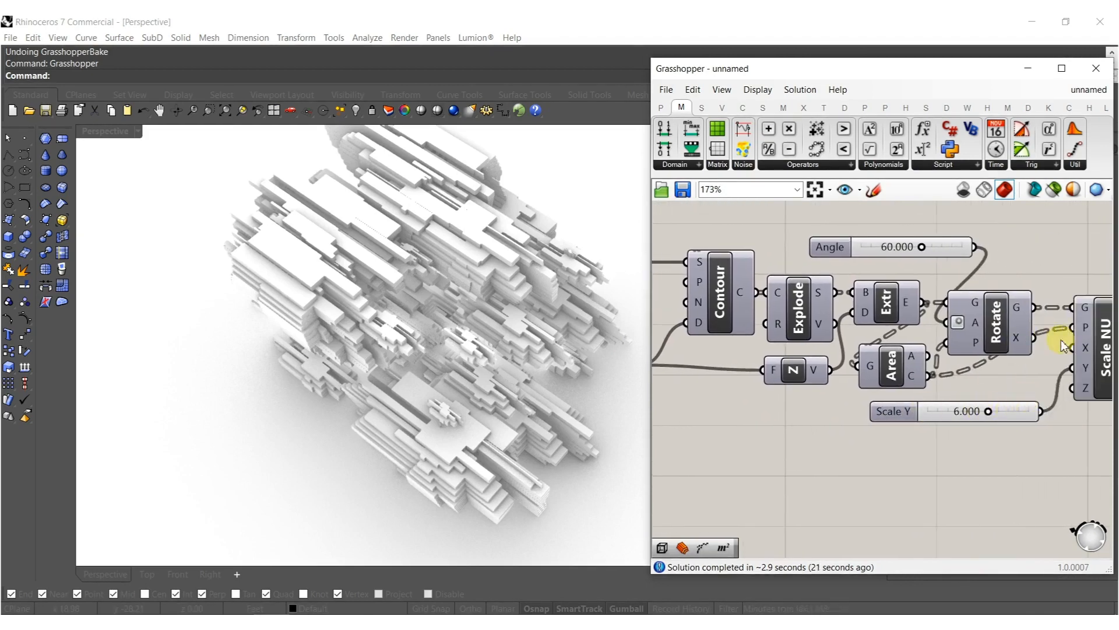
pyautogui.scroll(1, 932, 258)
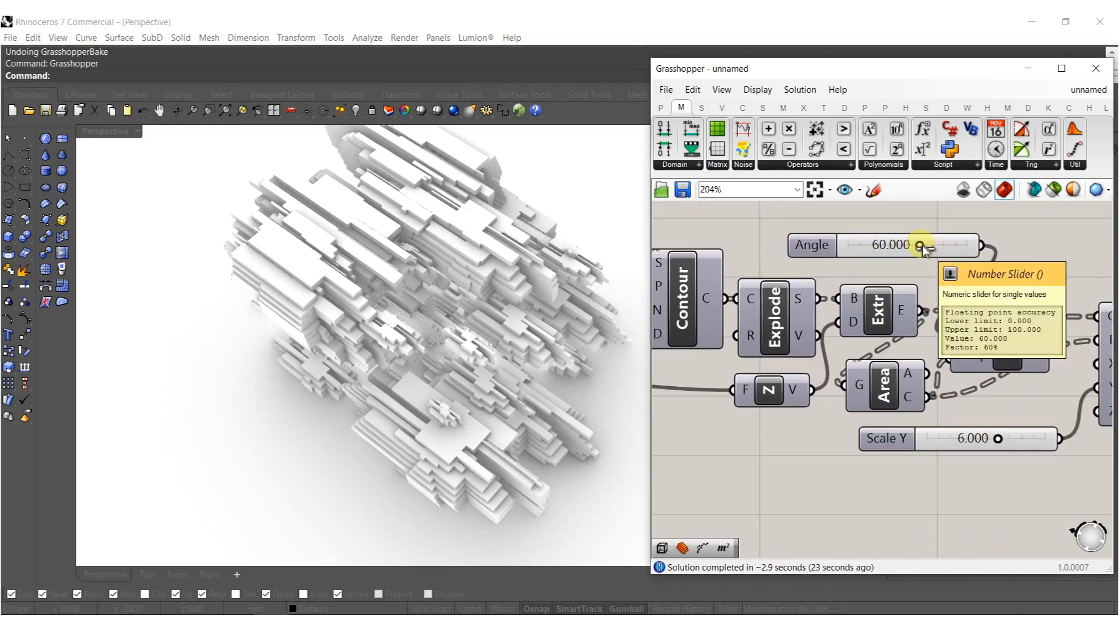
pyautogui.moveTo(896, 248); pyautogui.dragTo(888, 250)
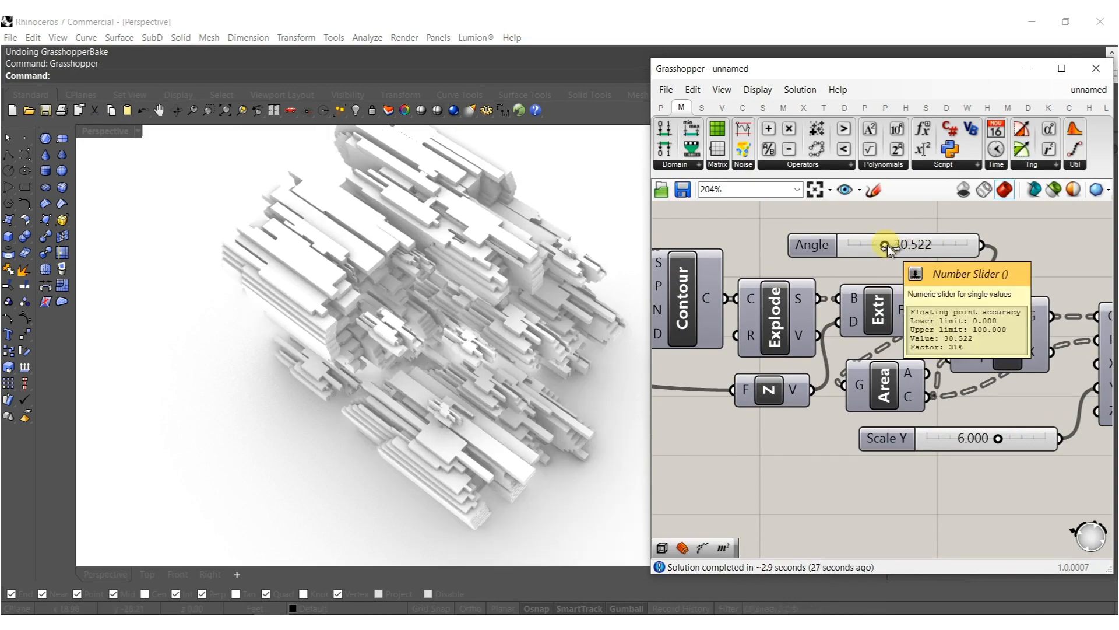
pyautogui.moveTo(460, 348); pyautogui.dragTo(583, 326, button='right')
# Try larger Domain end values for the random box sizes, from 6.302 through 8.715 up to 17.767.
pyautogui.scroll(-5, 777, 324)
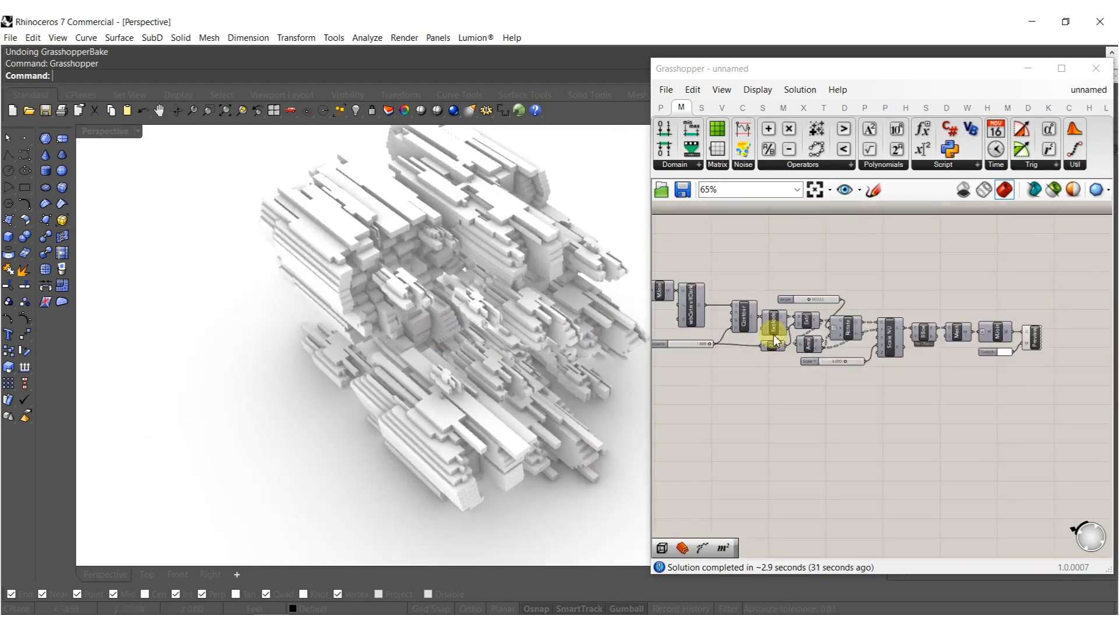
pyautogui.moveTo(729, 382); pyautogui.dragTo(795, 382, button='right')
pyautogui.scroll(5, 809, 359)
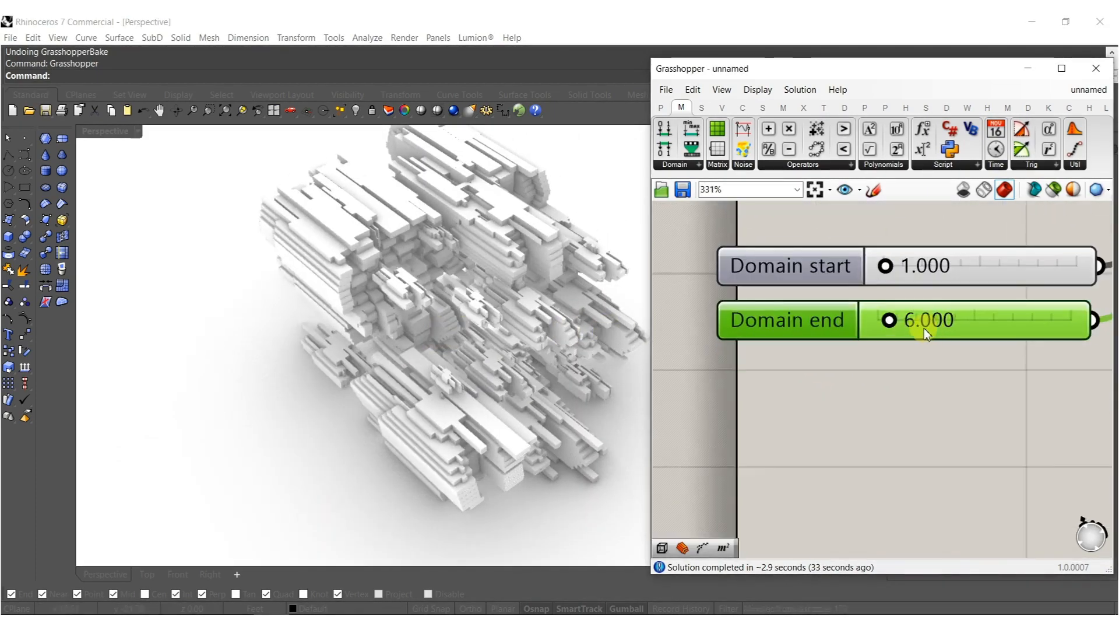
pyautogui.moveTo(911, 328); pyautogui.dragTo(915, 329)
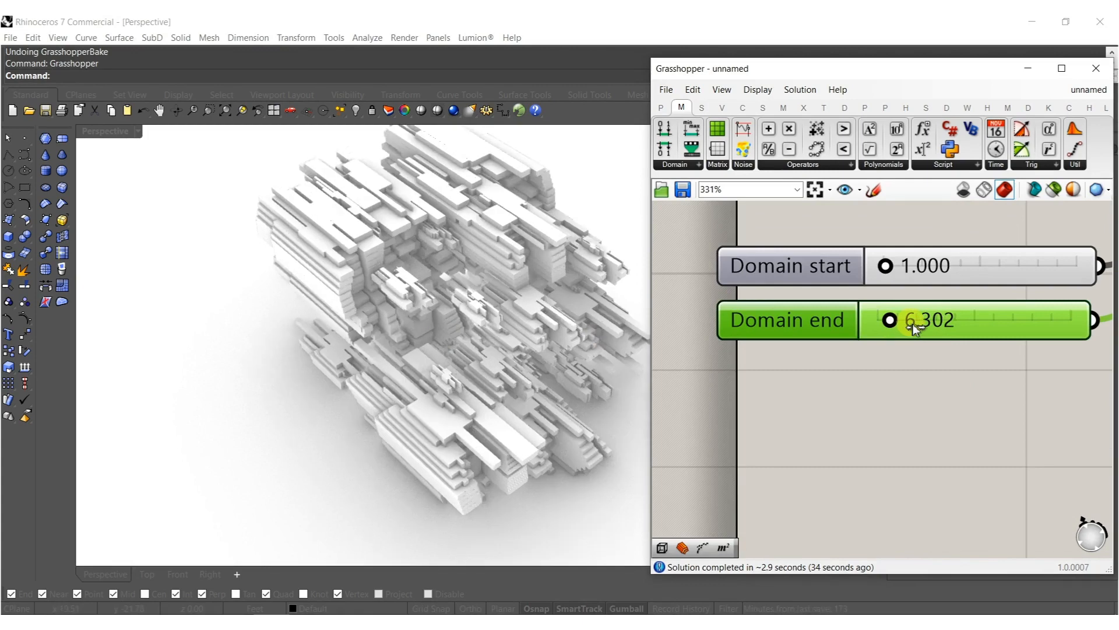
pyautogui.moveTo(904, 337); pyautogui.dragTo(919, 370)
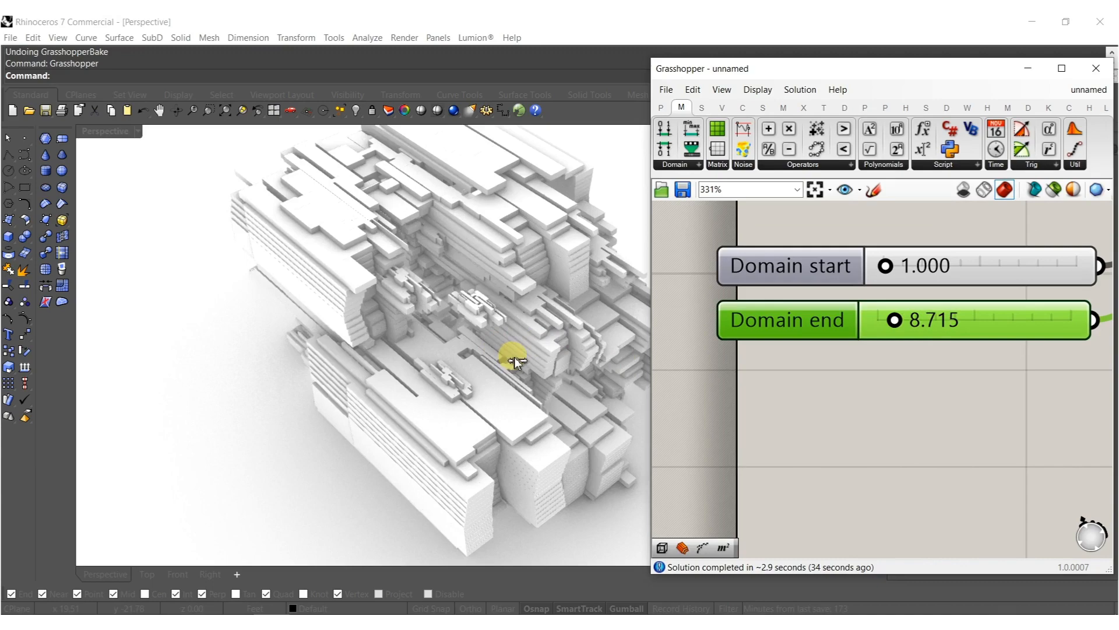
pyautogui.scroll(-6, 453, 349)
pyautogui.moveTo(453, 375); pyautogui.dragTo(542, 349, button='right')
# Set the Domain end slider of the random box sizes to 7.000.
pyautogui.doubleClick(897, 325)
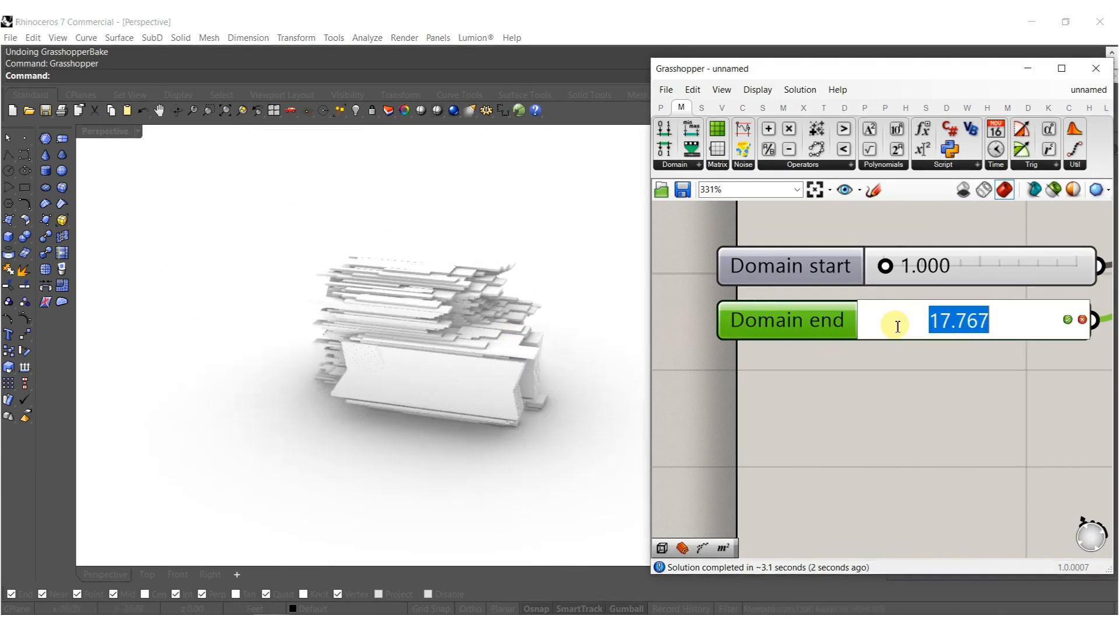
pyautogui.write('7')
pyautogui.press('Return')
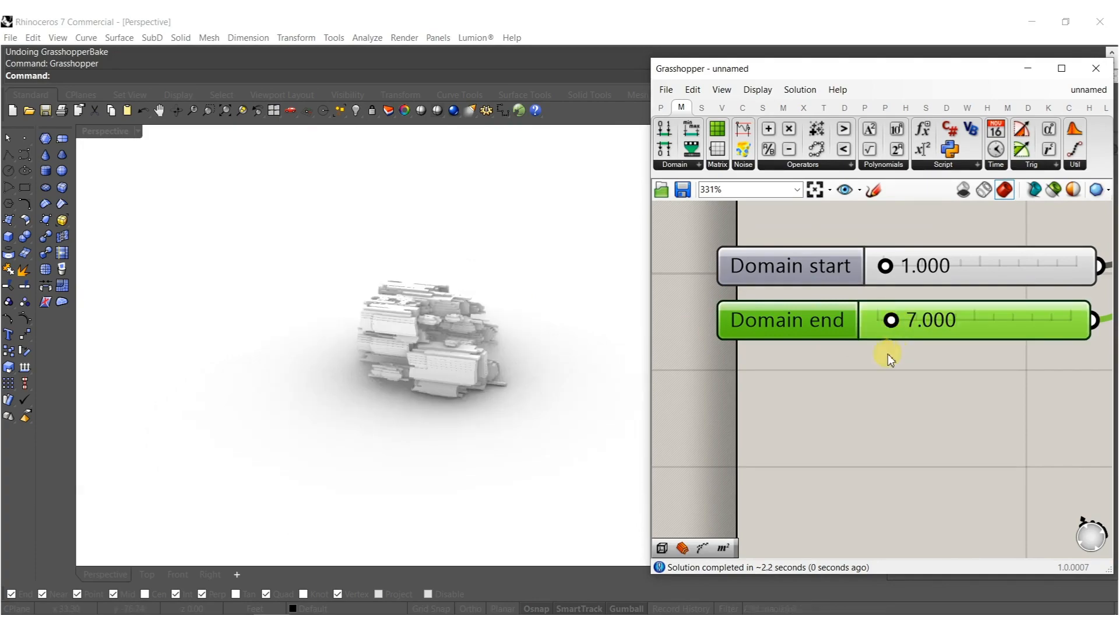
pyautogui.moveTo(488, 364); pyautogui.dragTo(434, 348, button='right')
pyautogui.moveTo(429, 335); pyautogui.dragTo(620, 389, button='right')
# Move the Mesh Join aside, wire the Mesh output directly into wbCatmullClark's M input, and place wbCatmullClark next to the Mesh component.
pyautogui.scroll(-8, 840, 380)
pyautogui.scroll(2, 898, 370)
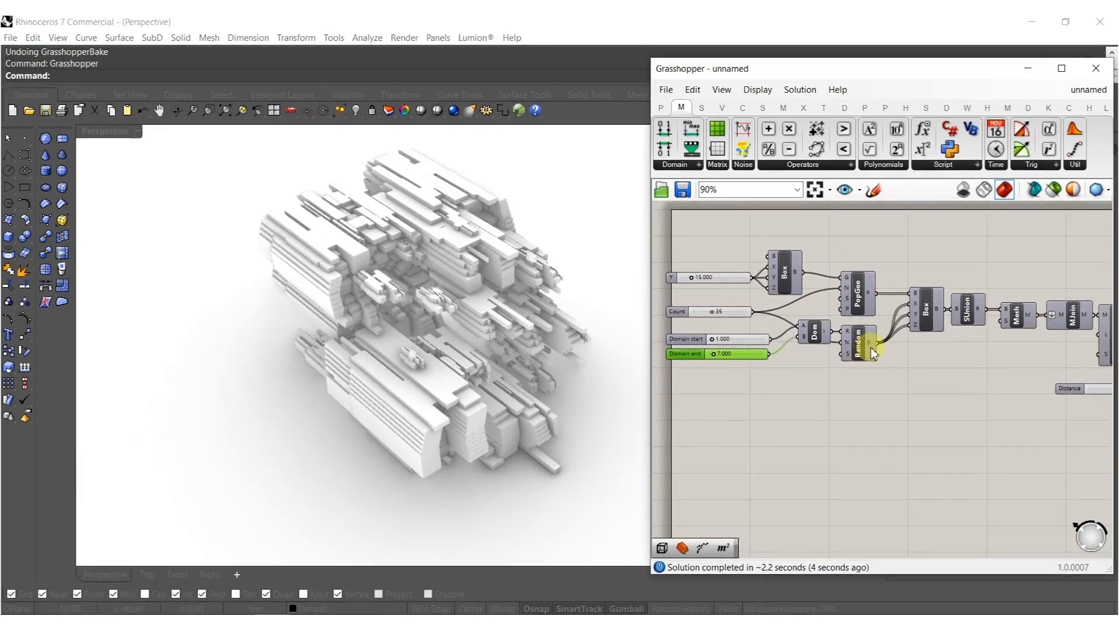
pyautogui.moveTo(1040, 394); pyautogui.dragTo(887, 392, button='right')
pyautogui.moveTo(862, 298); pyautogui.dragTo(934, 261)
pyautogui.moveTo(822, 300); pyautogui.dragTo(906, 300)
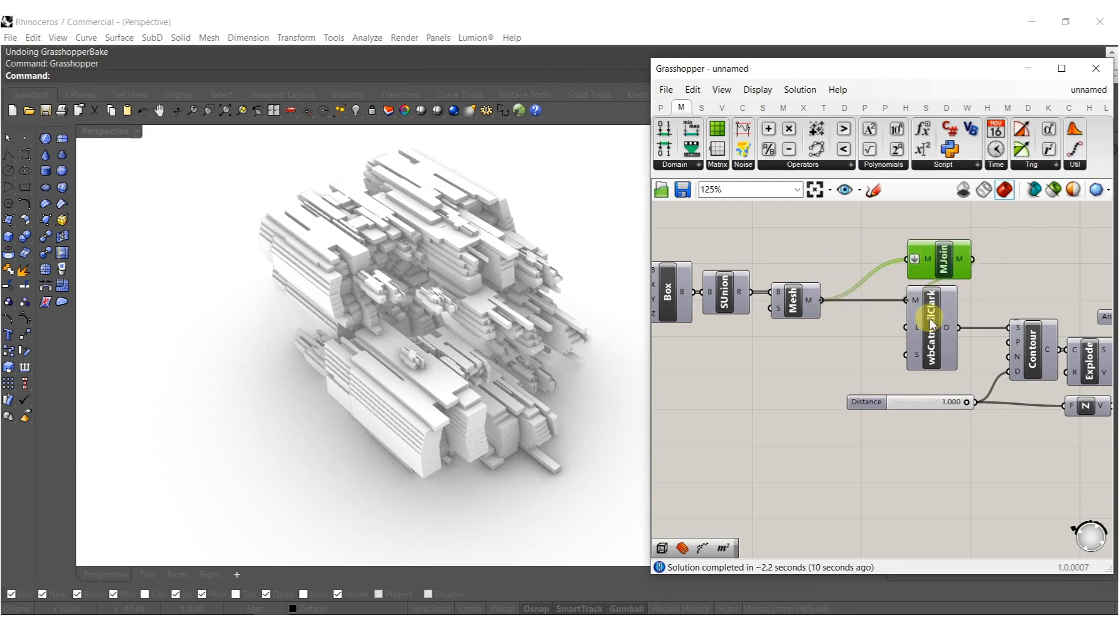
pyautogui.moveTo(931, 324); pyautogui.dragTo(869, 324)
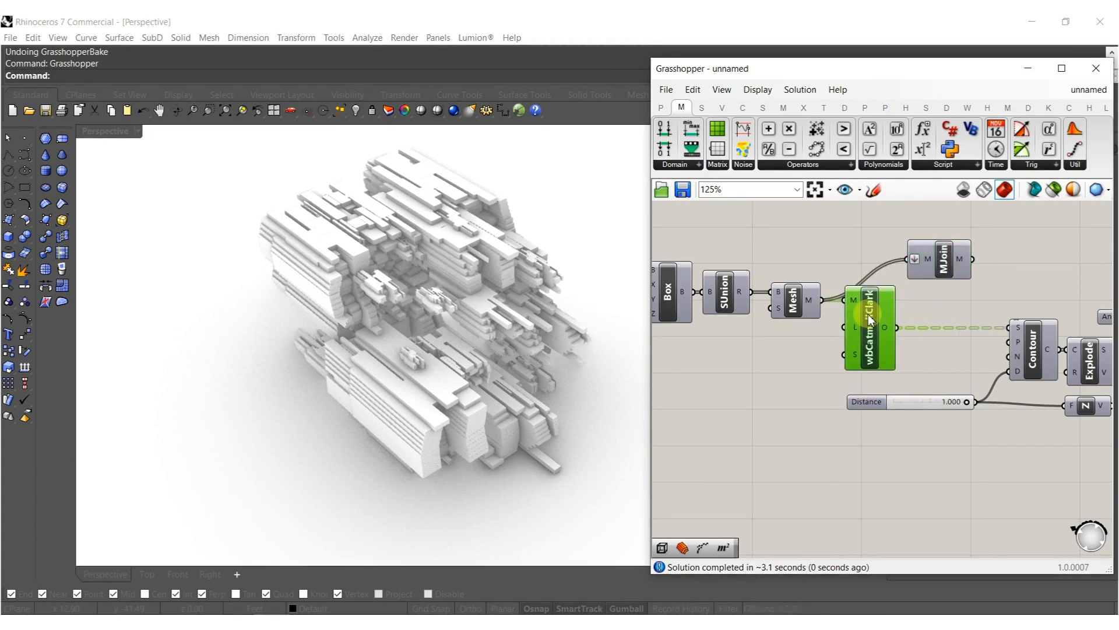
# Feed the wbCatmullClark output into Mesh Join, connect the joined mesh to Contour's S input, and place Mesh Join between them.
pyautogui.moveTo(908, 264); pyautogui.dragTo(897, 333)
pyautogui.moveTo(975, 256); pyautogui.dragTo(1019, 325)
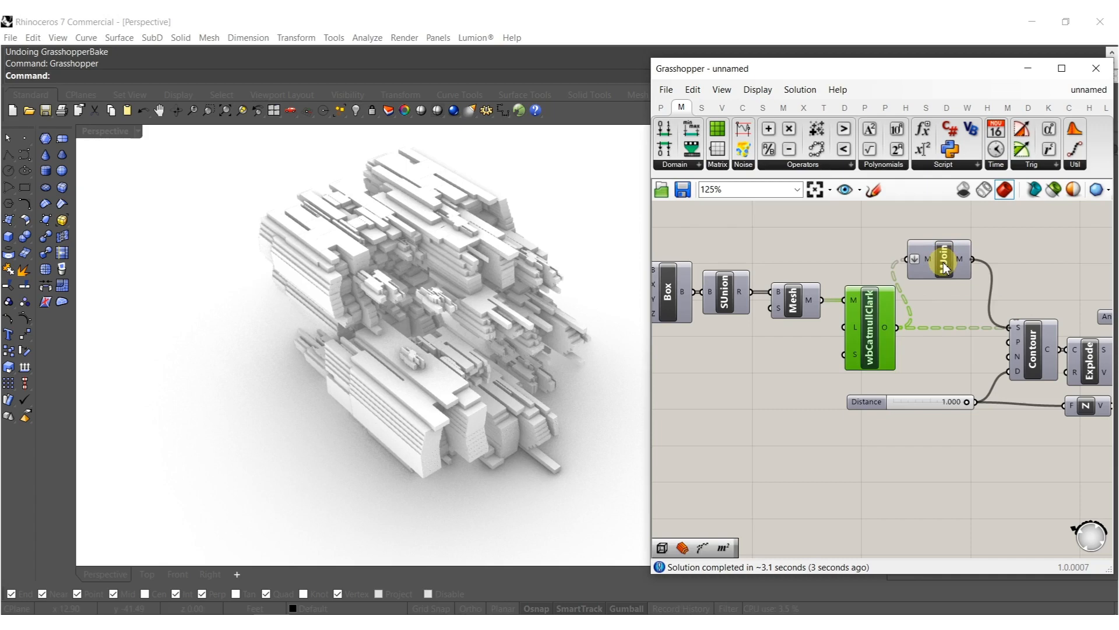
pyautogui.moveTo(945, 267); pyautogui.dragTo(947, 334)
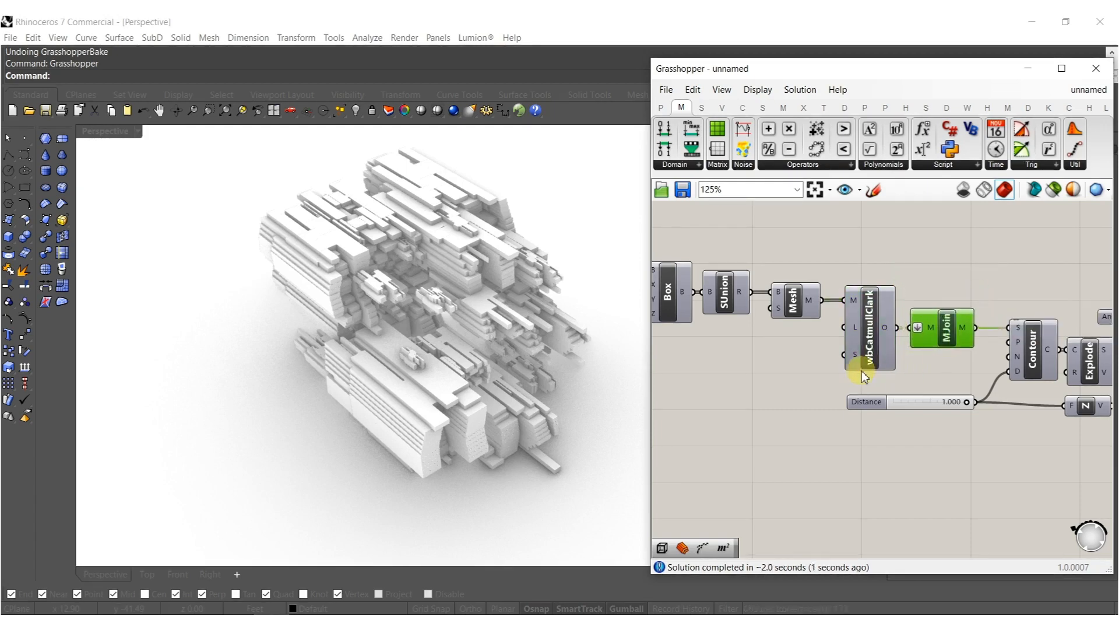
pyautogui.moveTo(862, 371); pyautogui.dragTo(817, 361, button='right')
pyautogui.click(771, 389)
# Set the Angle slider of the Rotate component to 70.
pyautogui.moveTo(932, 397); pyautogui.dragTo(799, 407, button='right')
pyautogui.scroll(1, 798, 406)
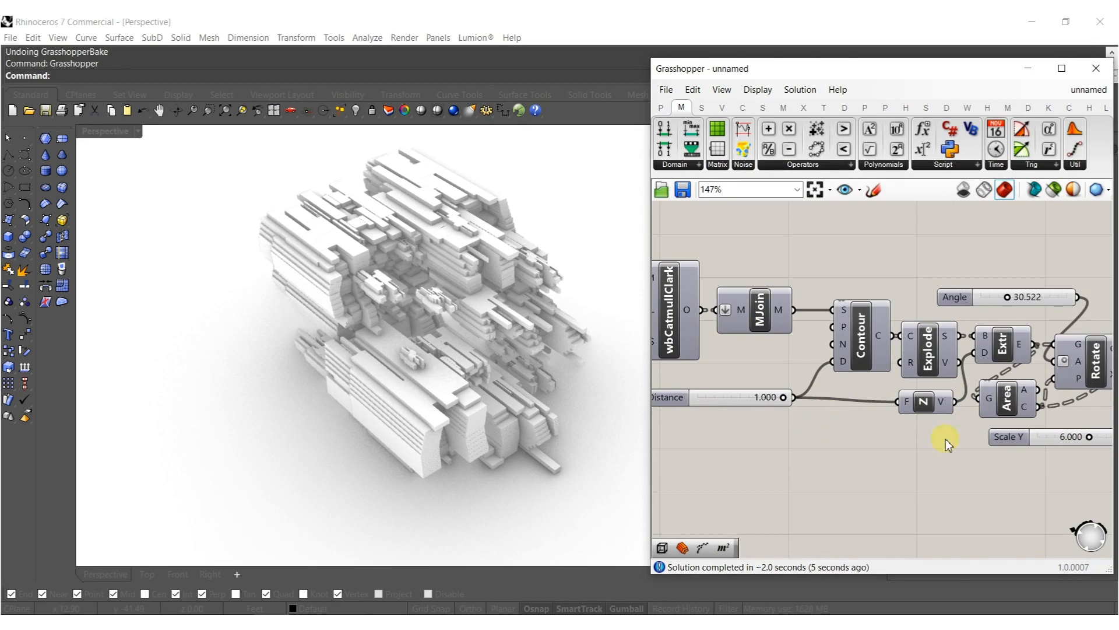
pyautogui.moveTo(946, 439); pyautogui.dragTo(887, 436, button='right')
pyautogui.scroll(3, 897, 297)
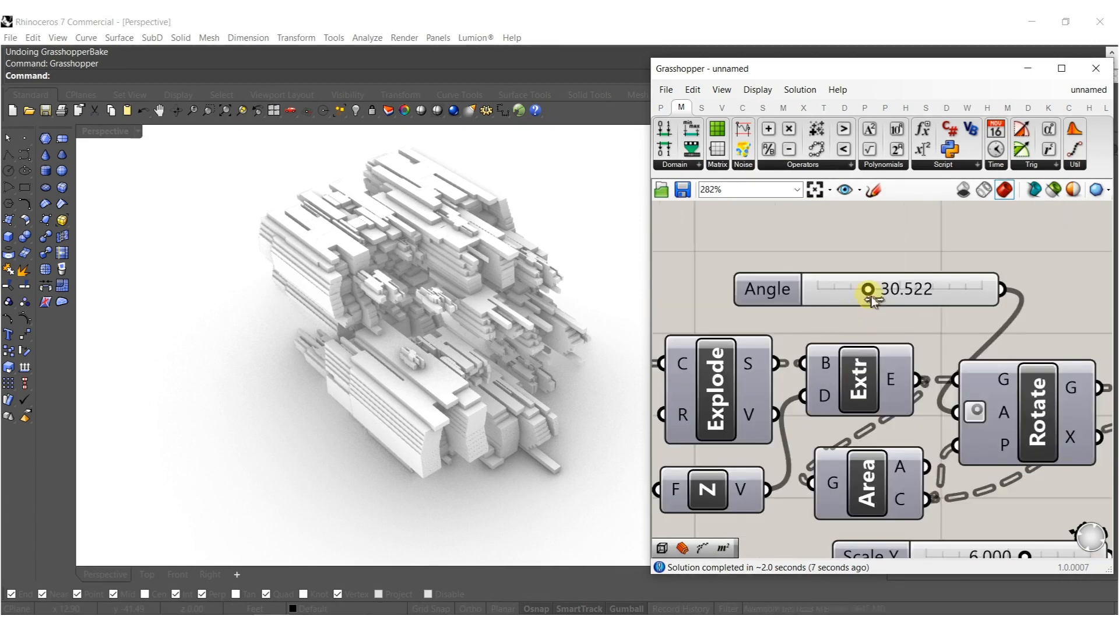
pyautogui.doubleClick(903, 289)
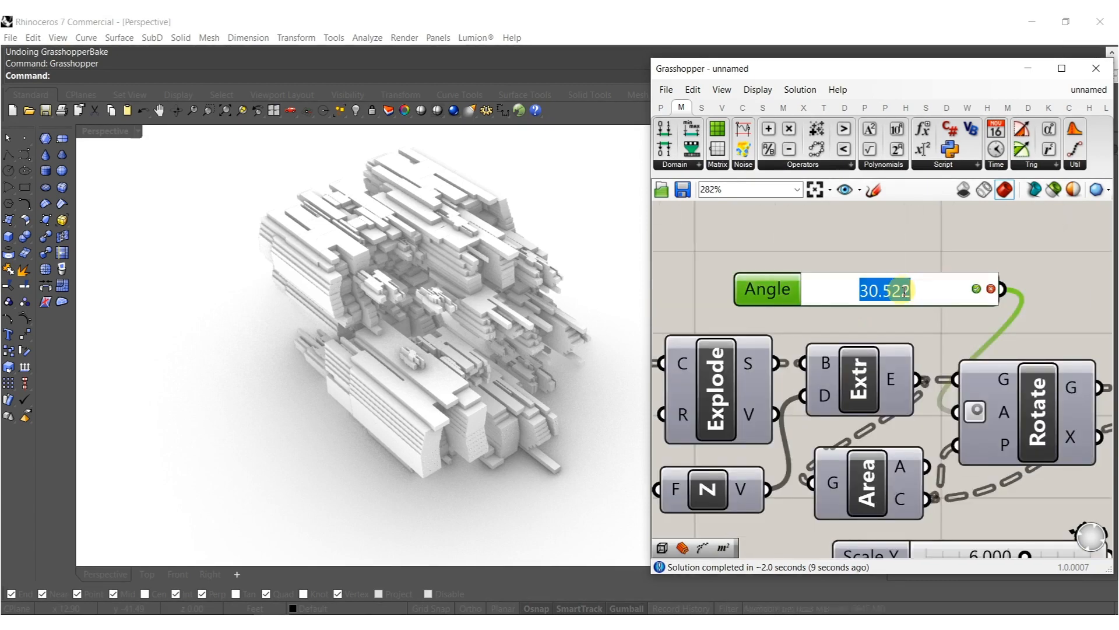
pyautogui.write('70')
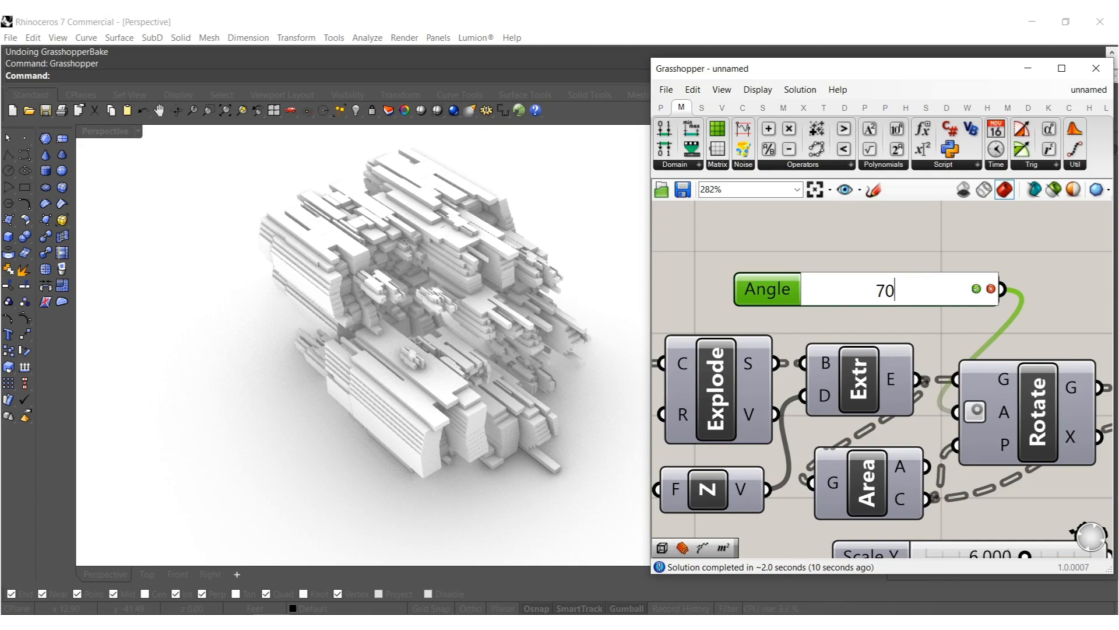
pyautogui.press('Return')
pyautogui.moveTo(506, 346)
pyautogui.mouseDown(button='right')
pyautogui.moveTo(430, 320)
pyautogui.moveTo(357, 264)
pyautogui.moveTo(375, 262)
pyautogui.moveTo(432, 302)
pyautogui.moveTo(465, 344)
pyautogui.moveTo(495, 350)
pyautogui.mouseUp(button='right')
# Try the Scale Y slider of Scale NU at 7.952 and 2.734, comparing the stretched panels.
pyautogui.scroll(-5, 777, 379)
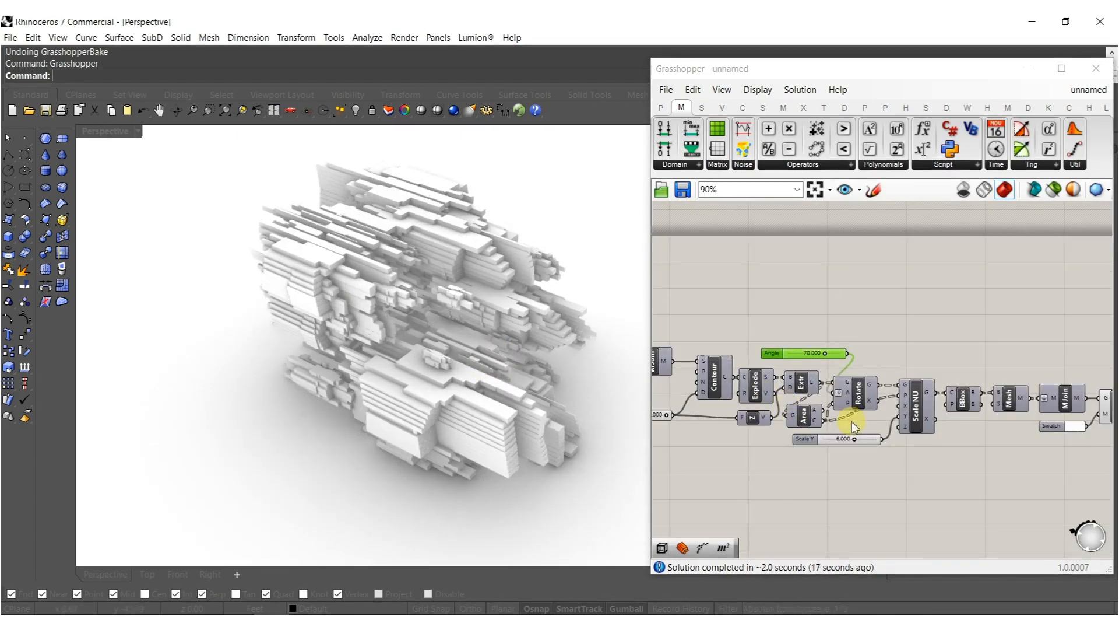
pyautogui.moveTo(889, 426); pyautogui.dragTo(855, 421, button='right')
pyautogui.scroll(1, 973, 409)
pyautogui.scroll(5, 915, 436)
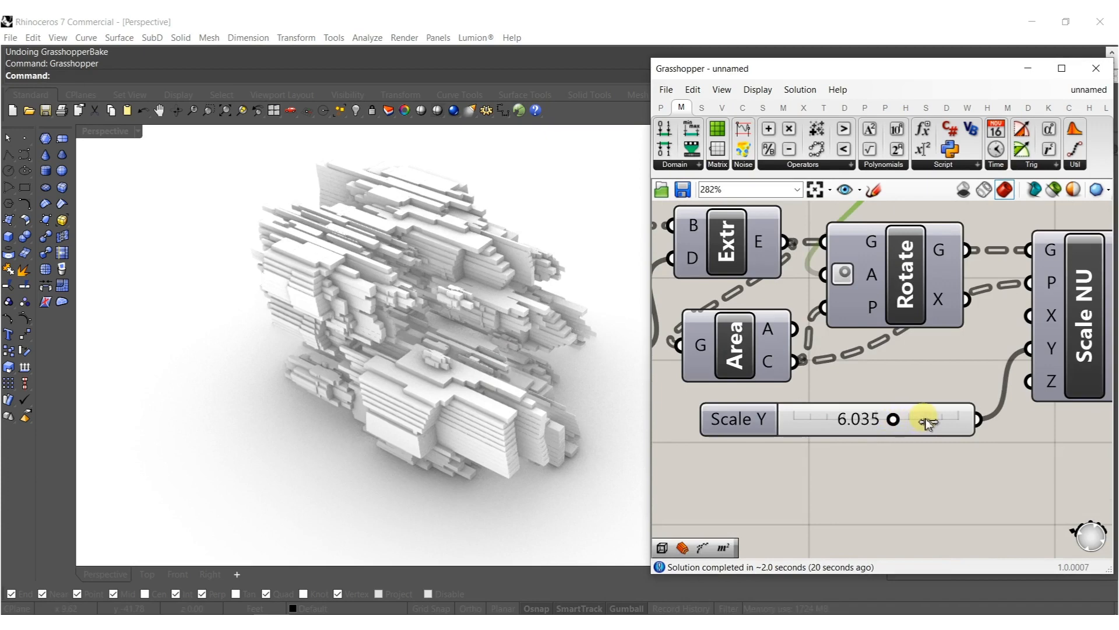
pyautogui.moveTo(926, 421); pyautogui.dragTo(925, 422)
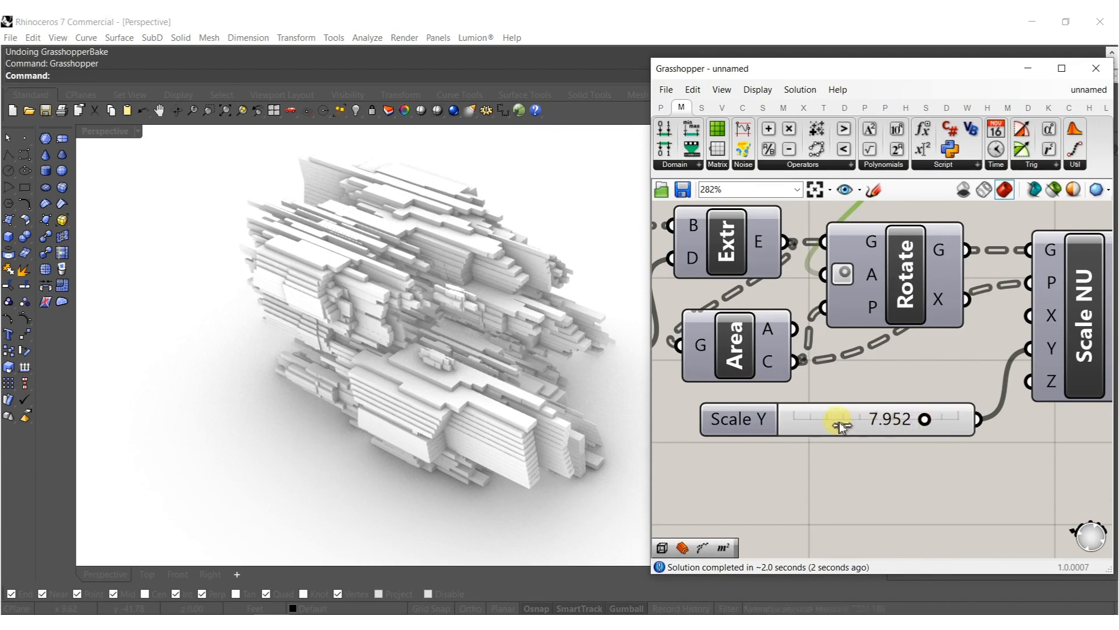
pyautogui.moveTo(842, 422); pyautogui.dragTo(844, 419)
pyautogui.moveTo(447, 352); pyautogui.dragTo(402, 280, button='right')
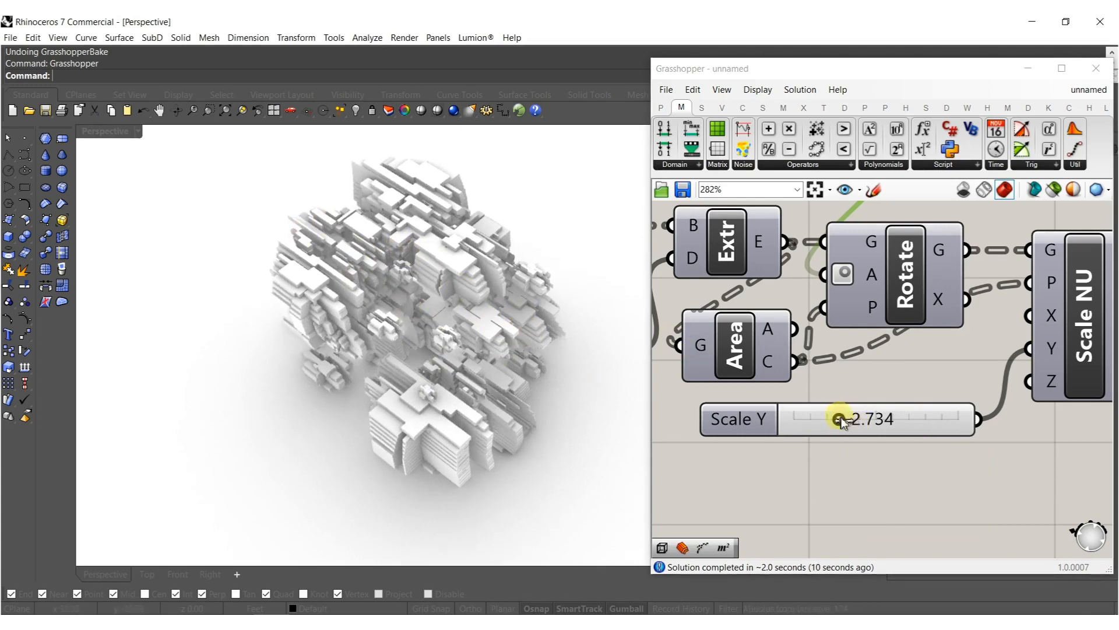
# Raise the Scale Y slider of Scale NU in increments, through 3.692 to about 4.86.
pyautogui.click(855, 422)
pyautogui.moveTo(857, 417); pyautogui.dragTo(858, 421)
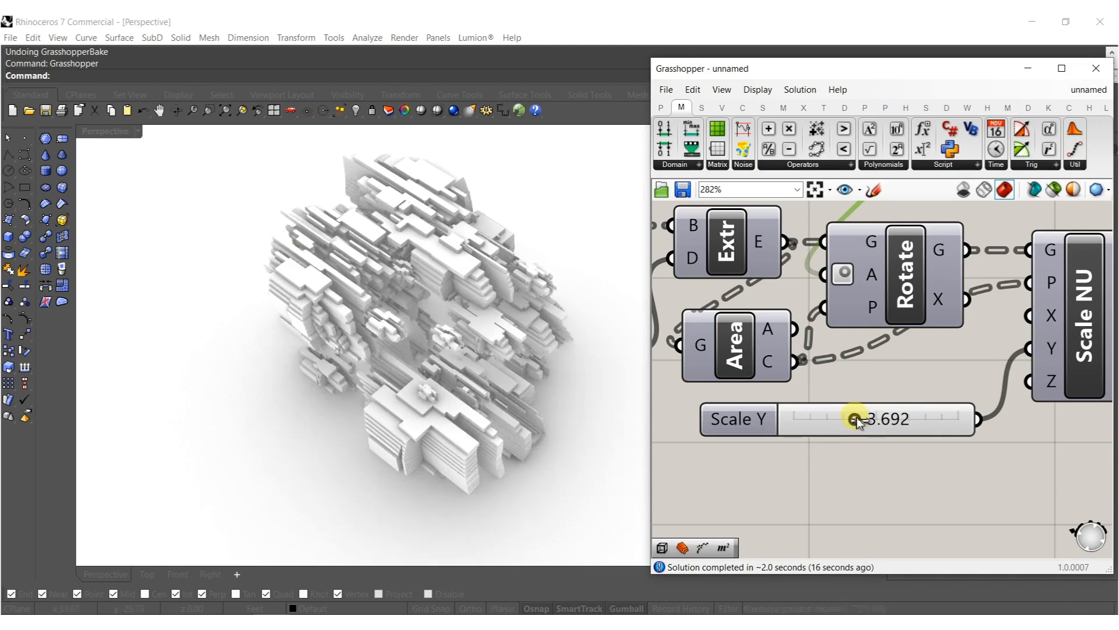
pyautogui.moveTo(876, 421); pyautogui.dragTo(877, 422)
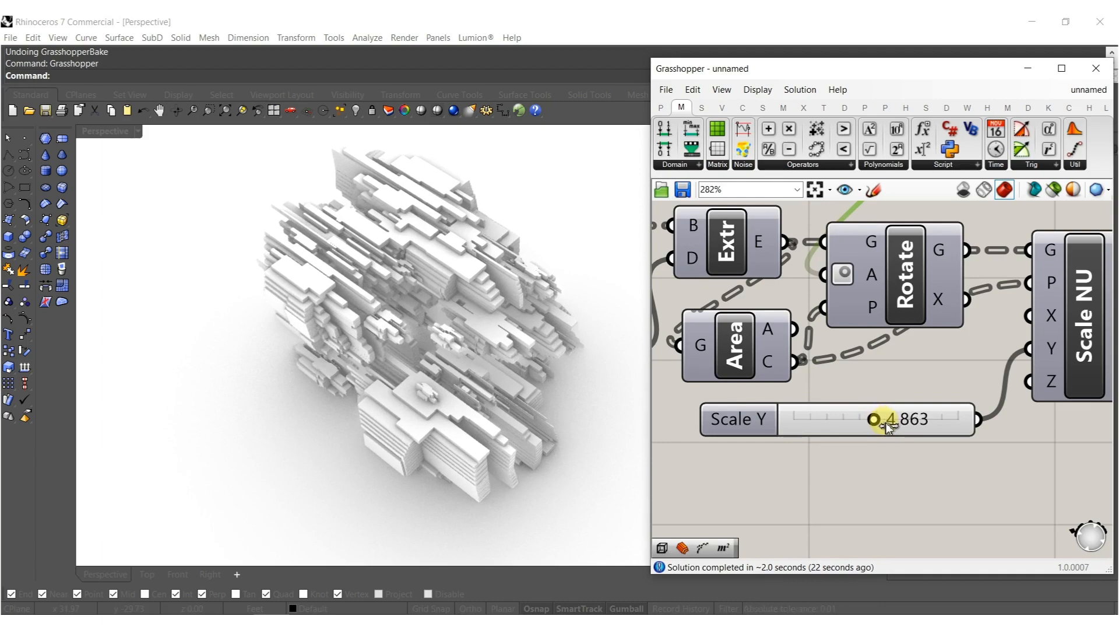
pyautogui.moveTo(887, 425); pyautogui.dragTo(884, 419)
pyautogui.moveTo(386, 330); pyautogui.dragTo(484, 329, button='right')
# Set the Distance slider that drives the contour spacing and extrusion height to 0.500.
pyautogui.scroll(-5, 718, 392)
pyautogui.moveTo(718, 392); pyautogui.dragTo(920, 392, button='right')
pyautogui.scroll(5, 886, 373)
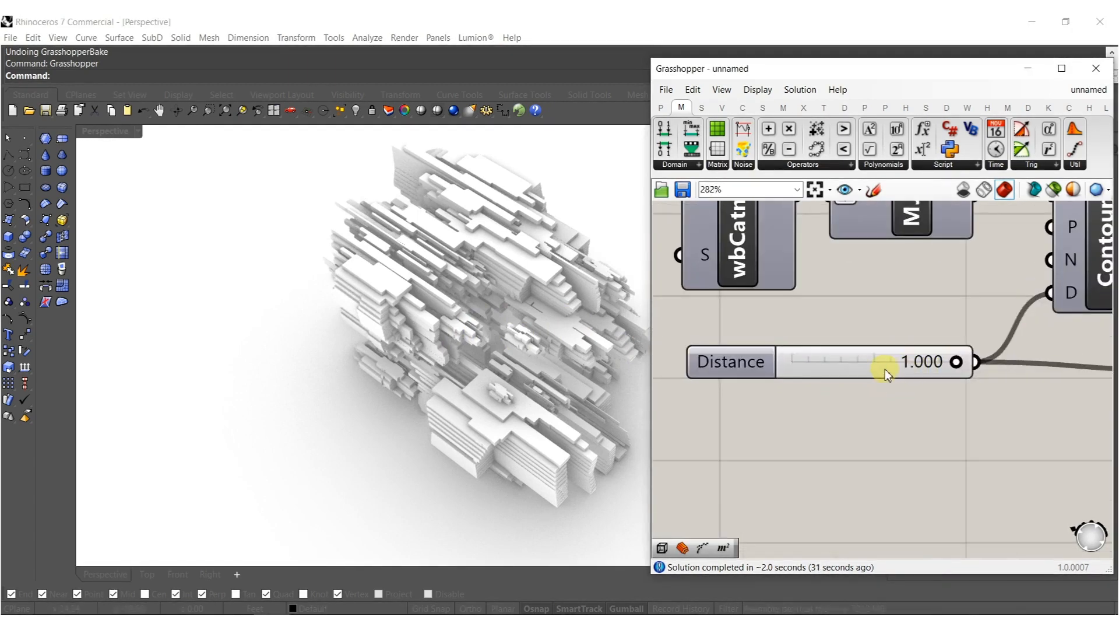
pyautogui.doubleClick(885, 367)
pyautogui.write('.5')
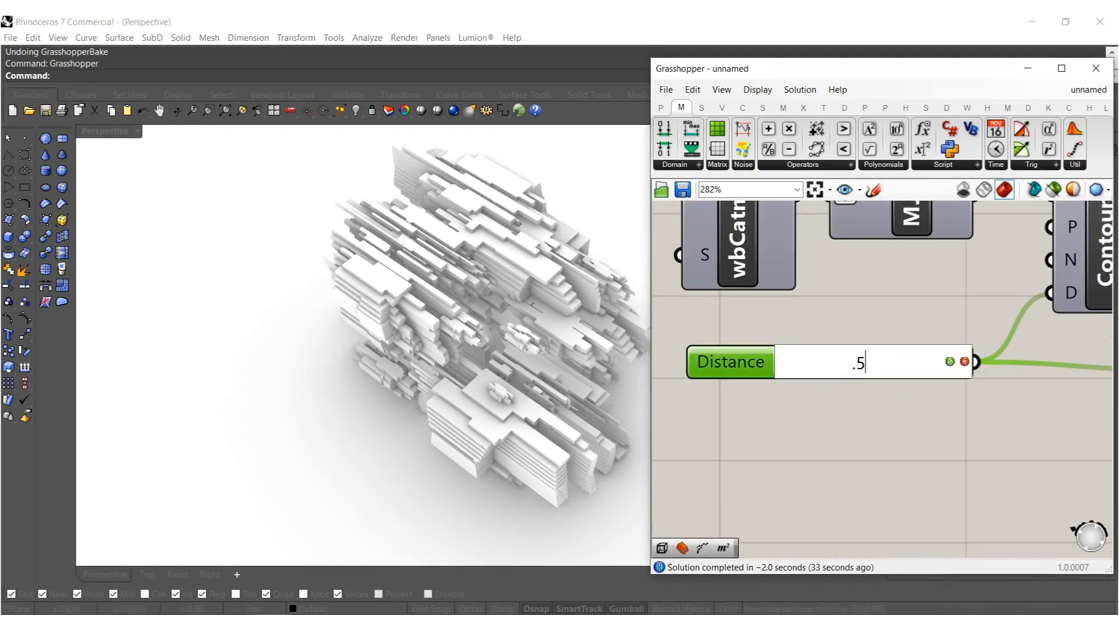
pyautogui.press('Return')
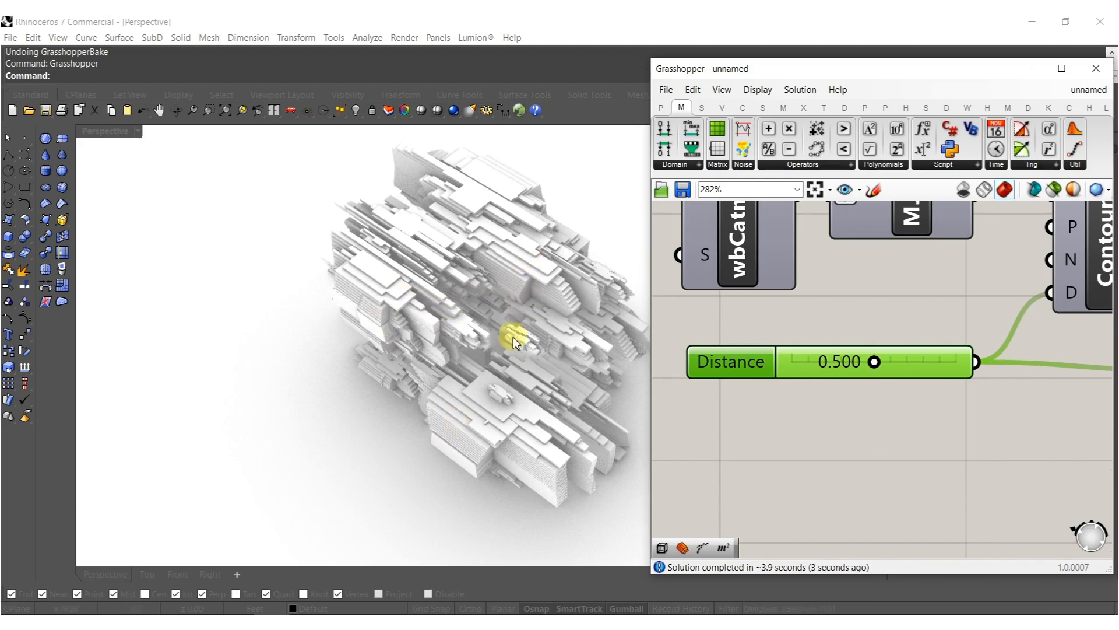
# Set the Count slider that drives the populated points and random values to 25 and inspect the new form.
pyautogui.moveTo(699, 287); pyautogui.dragTo(861, 425, button='right')
pyautogui.scroll(-5, 839, 350)
pyautogui.scroll(2, 787, 376)
pyautogui.moveTo(746, 377); pyautogui.dragTo(933, 367, button='right')
pyautogui.scroll(-3, 909, 376)
pyautogui.scroll(7, 874, 408)
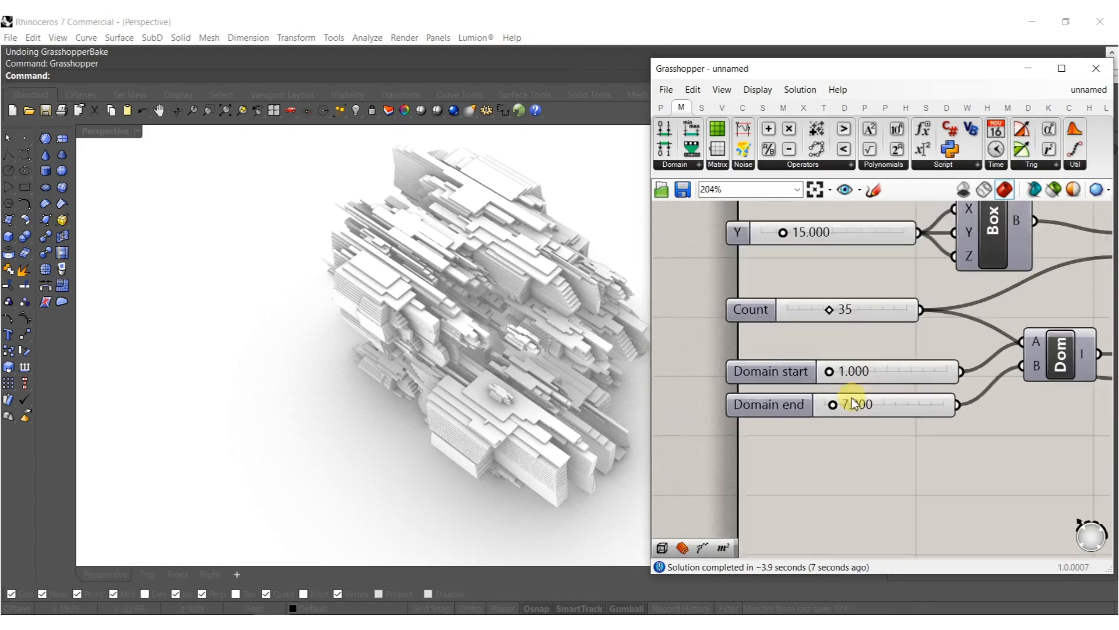
pyautogui.moveTo(475, 374)
pyautogui.mouseDown(button='right')
pyautogui.moveTo(462, 280)
pyautogui.moveTo(392, 275)
pyautogui.moveTo(383, 262)
pyautogui.moveTo(486, 382)
pyautogui.mouseUp(button='right')
pyautogui.scroll(-4, 839, 355)
pyautogui.scroll(6, 894, 351)
pyautogui.doubleClick(837, 330)
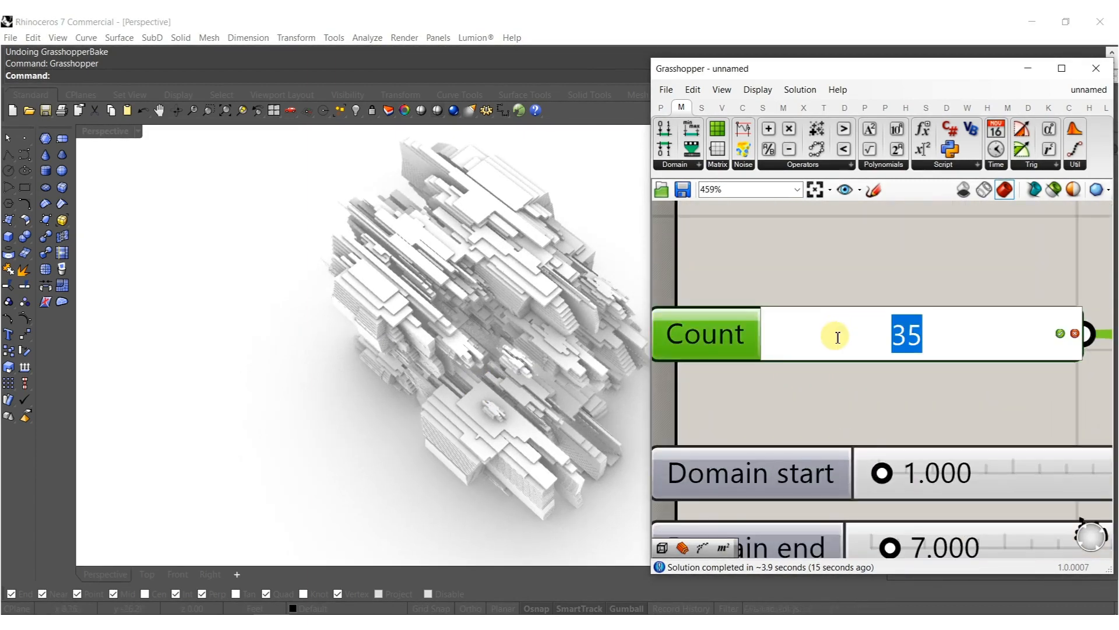
pyautogui.write('25')
pyautogui.press('Return')
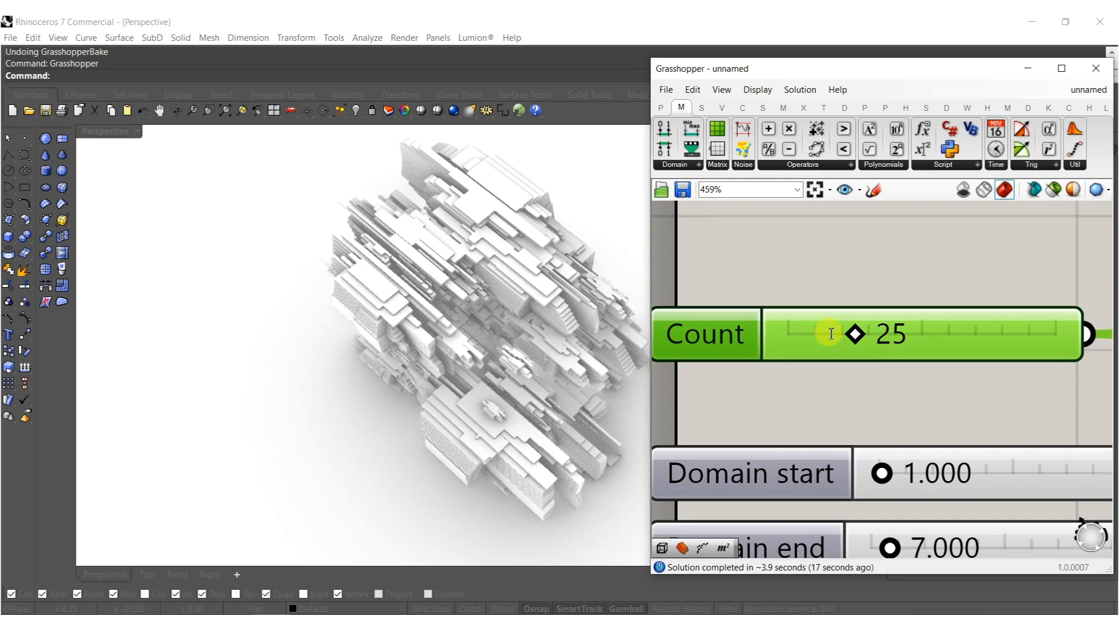
pyautogui.moveTo(551, 348); pyautogui.dragTo(495, 361, button='right')
pyautogui.scroll(5, 548, 342)
pyautogui.scroll(-5, 488, 364)
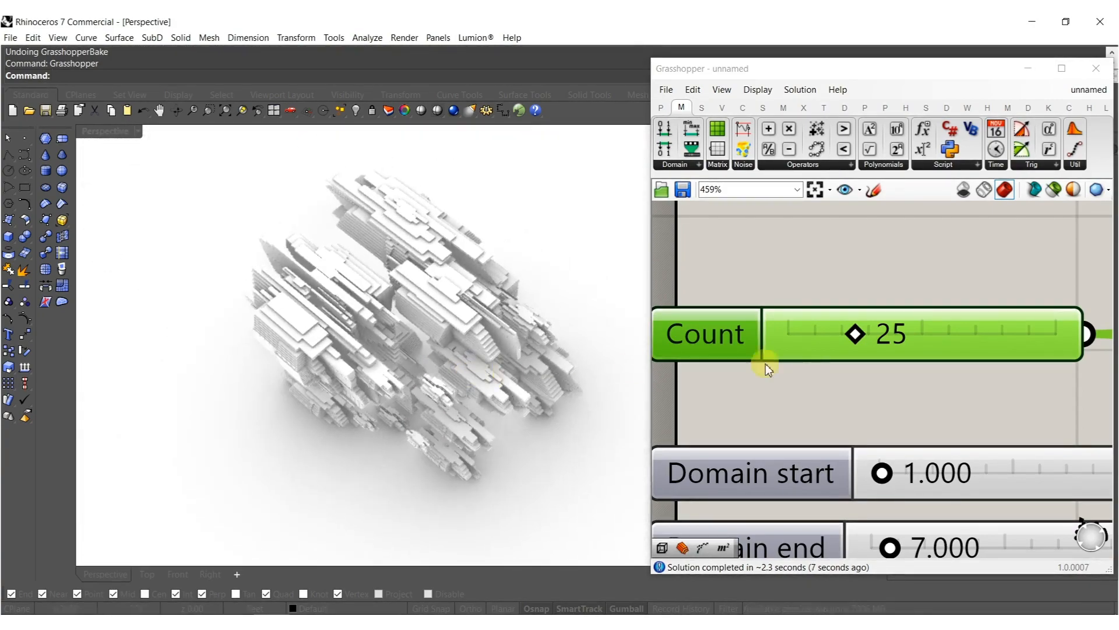
# Try the Count slider at 55 and inspect the resulting cluster of panels from a closer angle.
pyautogui.doubleClick(912, 334)
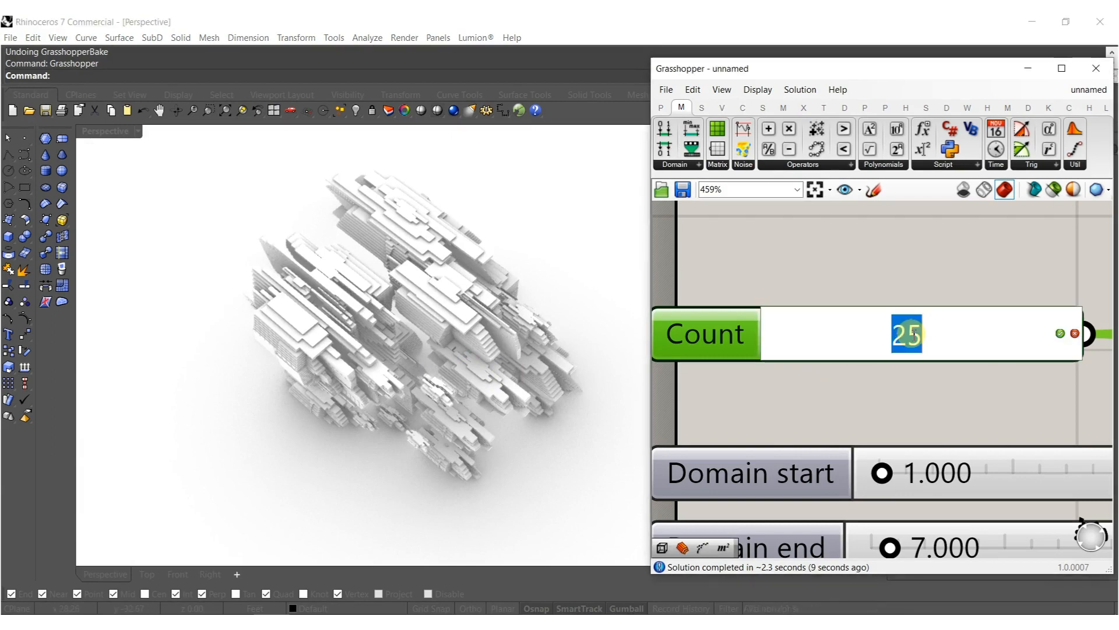
pyautogui.write('55')
pyautogui.press('Return')
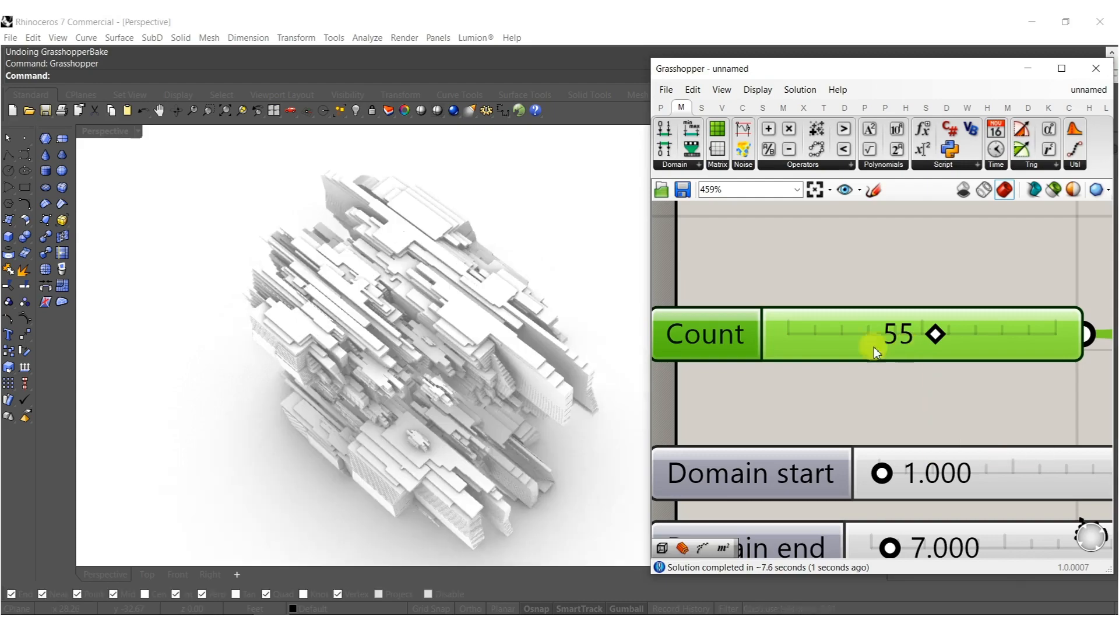
pyautogui.moveTo(472, 385); pyautogui.dragTo(492, 350, button='right')
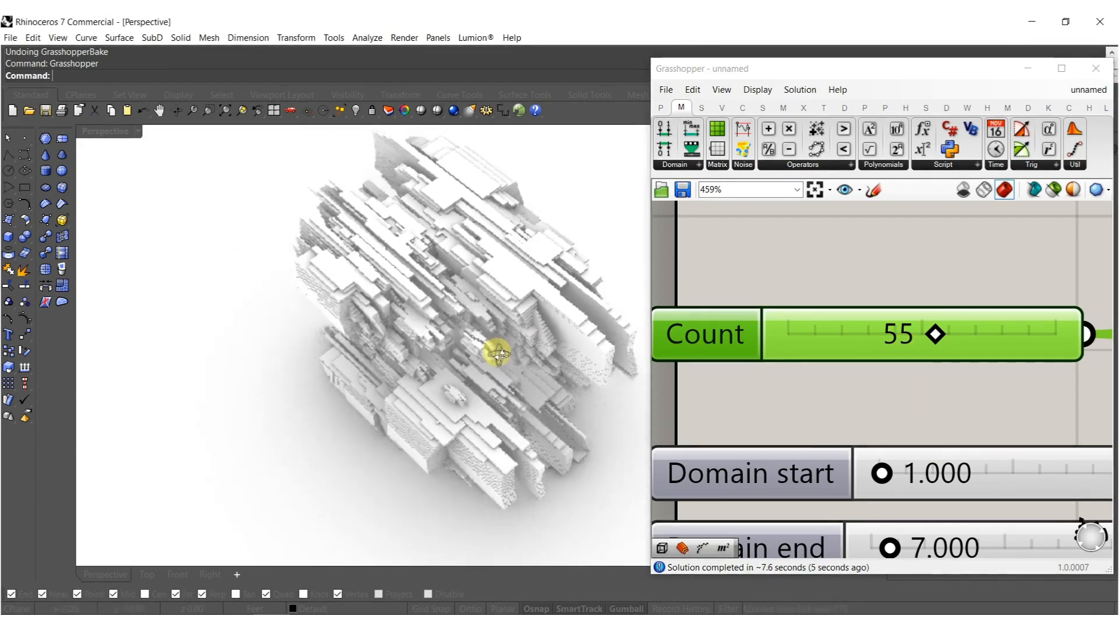
pyautogui.scroll(3, 506, 394)
# Set the Count slider to 40 and inspect the updated form in the viewport.
pyautogui.doubleClick(806, 341)
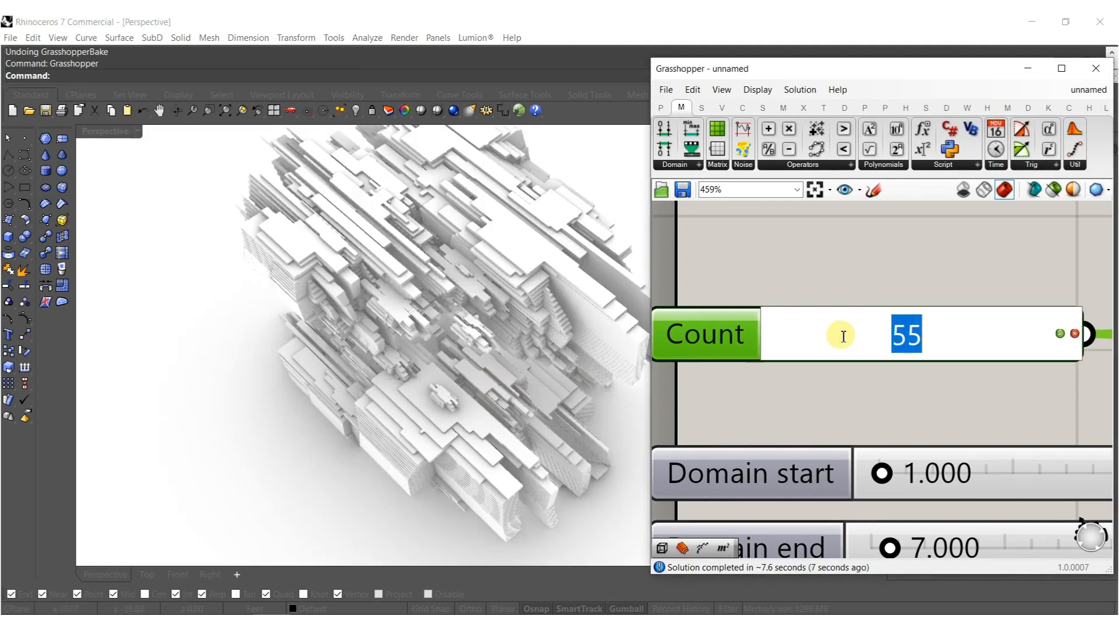
pyautogui.write('40')
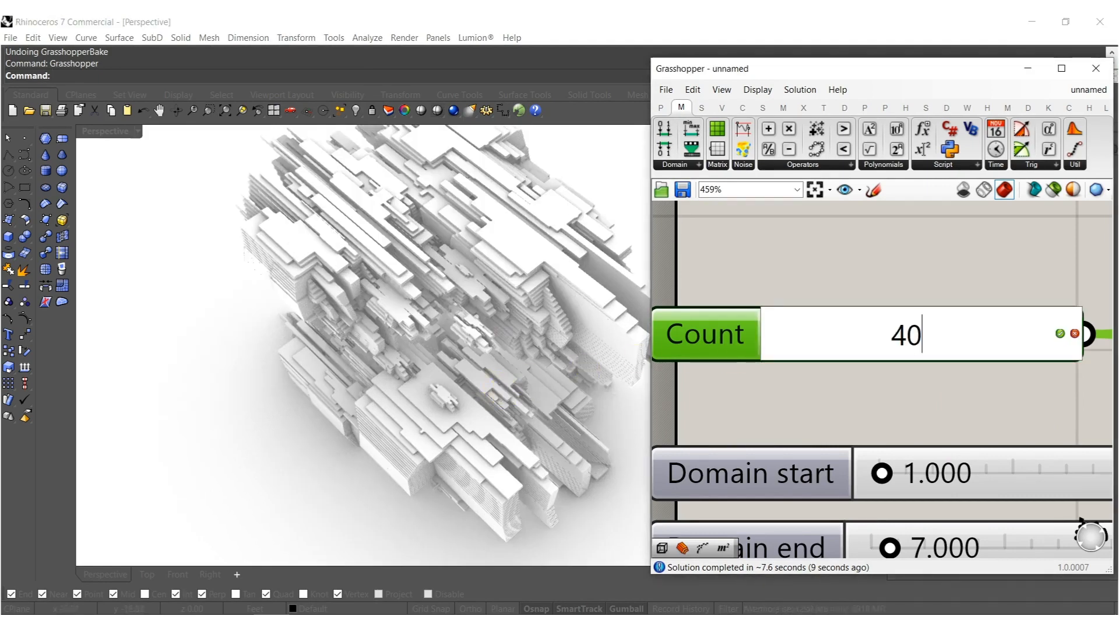
pyautogui.press('Return')
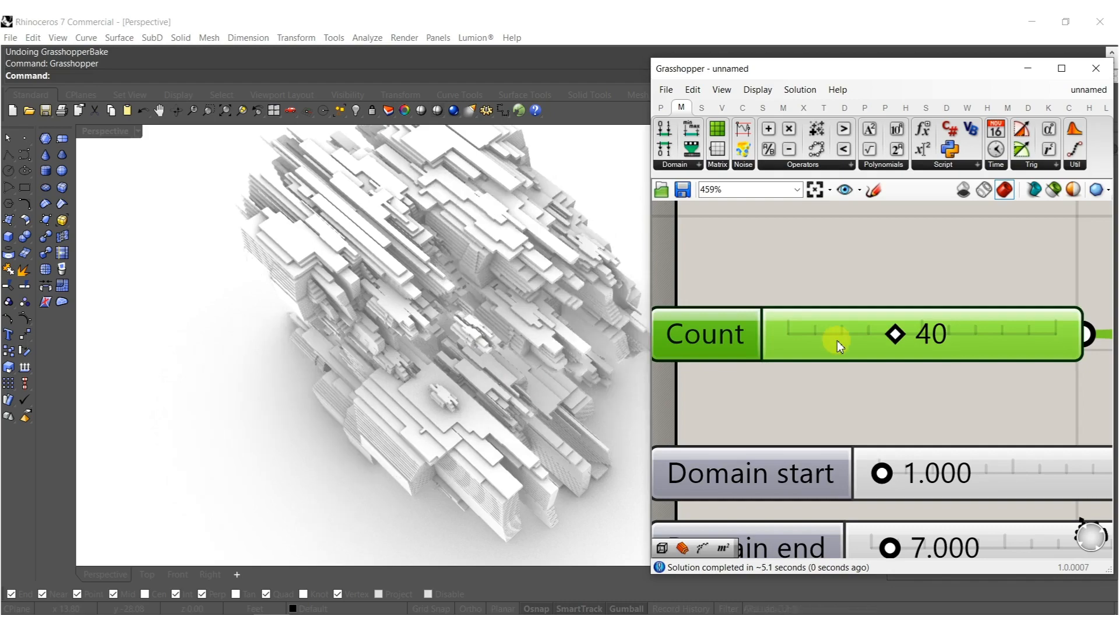
pyautogui.click(440, 344)
pyautogui.moveTo(440, 344); pyautogui.dragTo(520, 312, button='right')
pyautogui.scroll(-5, 761, 296)
# Set the Scale Y slider of Scale NU to 6.5 and check the more stretched panels.
pyautogui.scroll(-7, 987, 377)
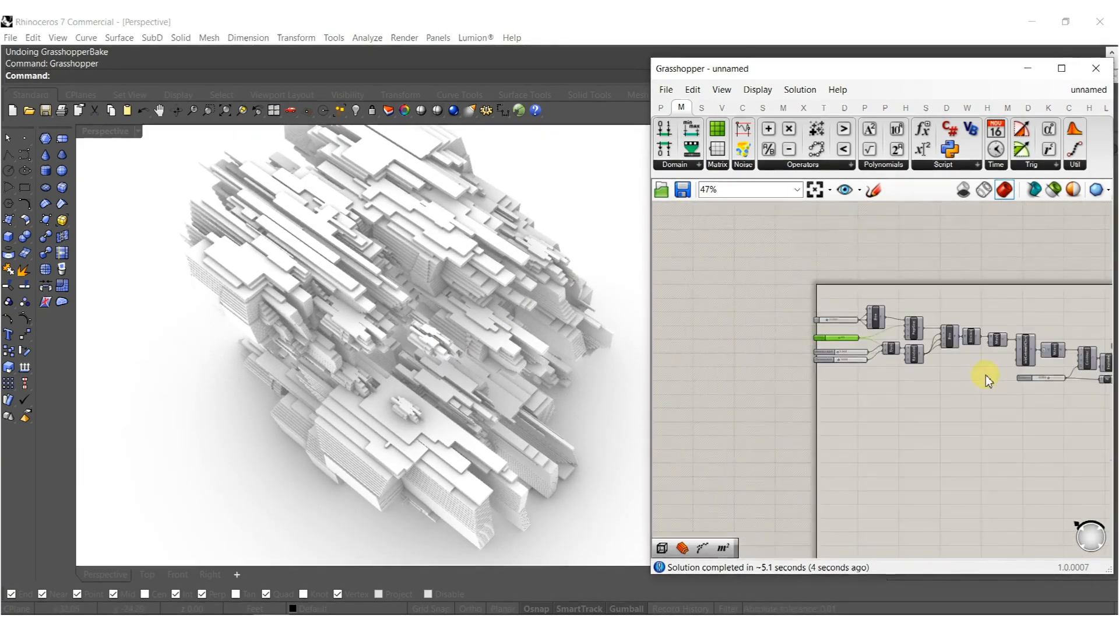
pyautogui.scroll(11, 953, 377)
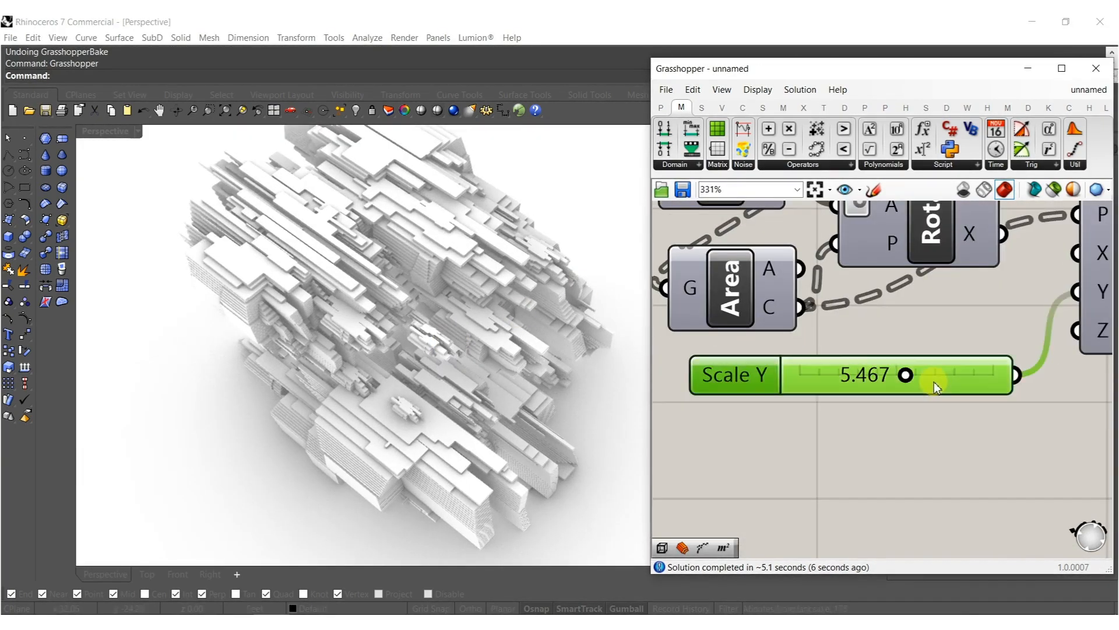
pyautogui.doubleClick(929, 380)
pyautogui.write('6.5')
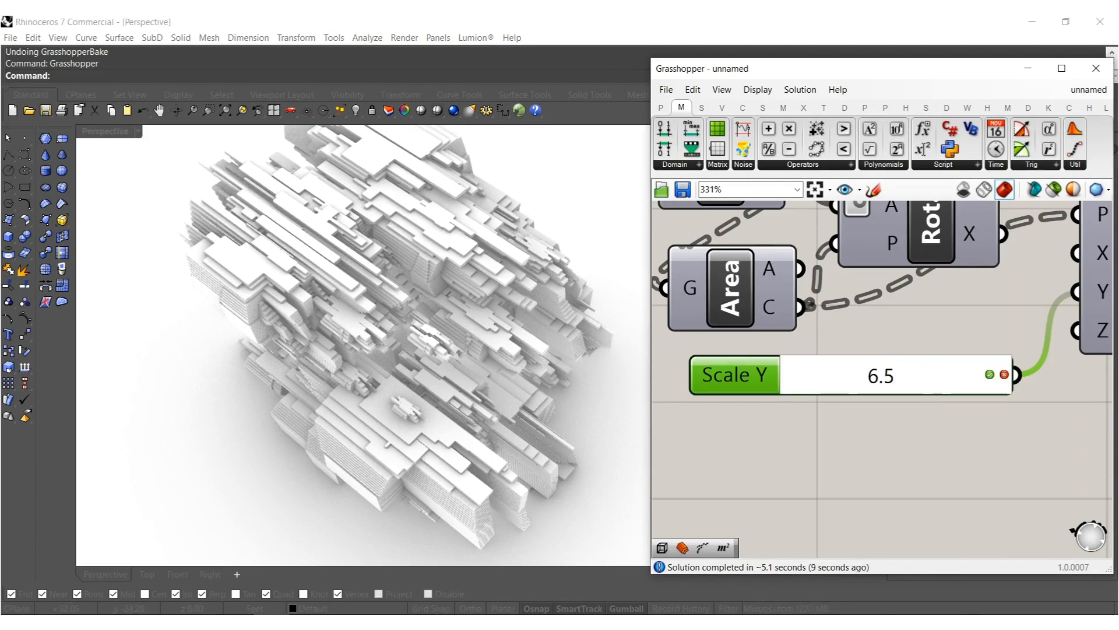
pyautogui.press('Return')
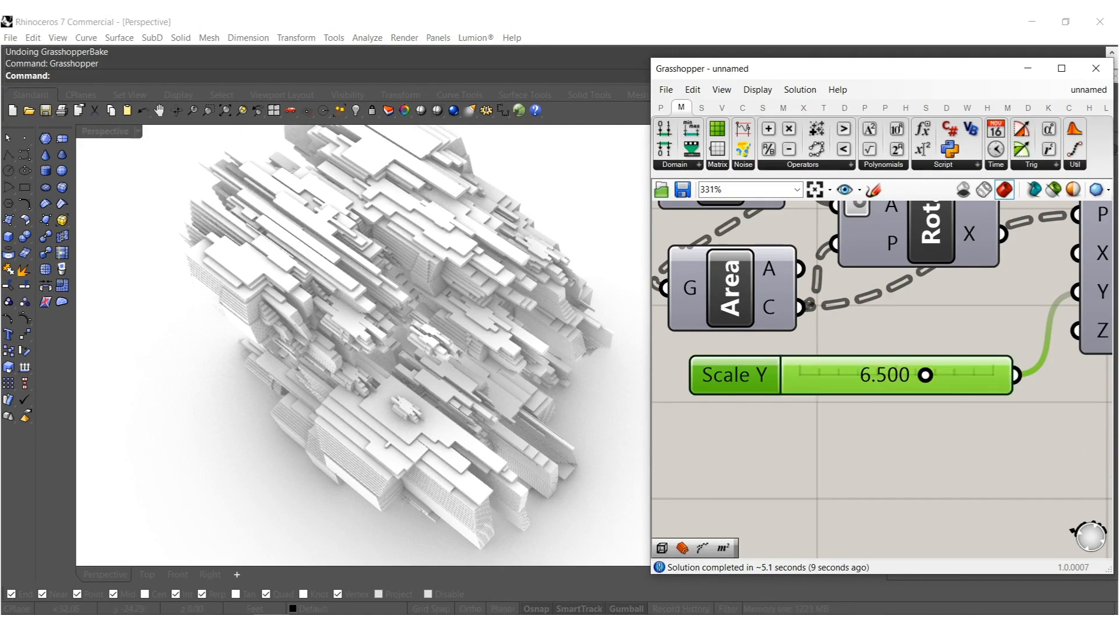
pyautogui.moveTo(444, 409); pyautogui.dragTo(443, 328, button='right')
pyautogui.scroll(-3, 775, 334)
# Bake the joined mesh from the MJoin component into Rhino and close the Grasshopper window.
pyautogui.scroll(-5, 775, 333)
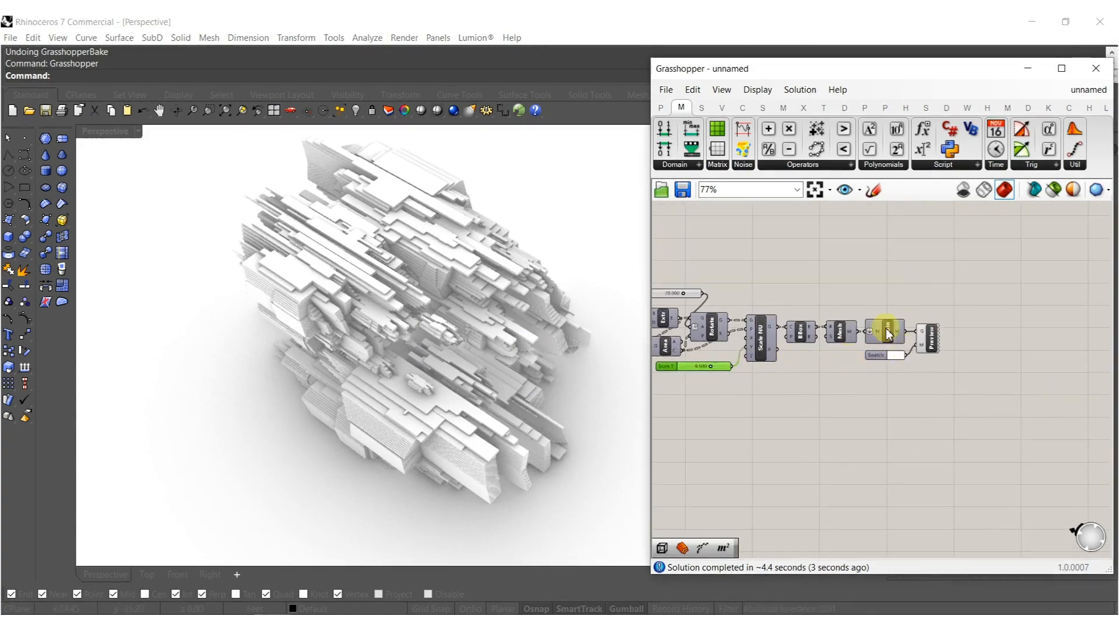
pyautogui.scroll(5, 885, 333)
pyautogui.middleClick(875, 343)
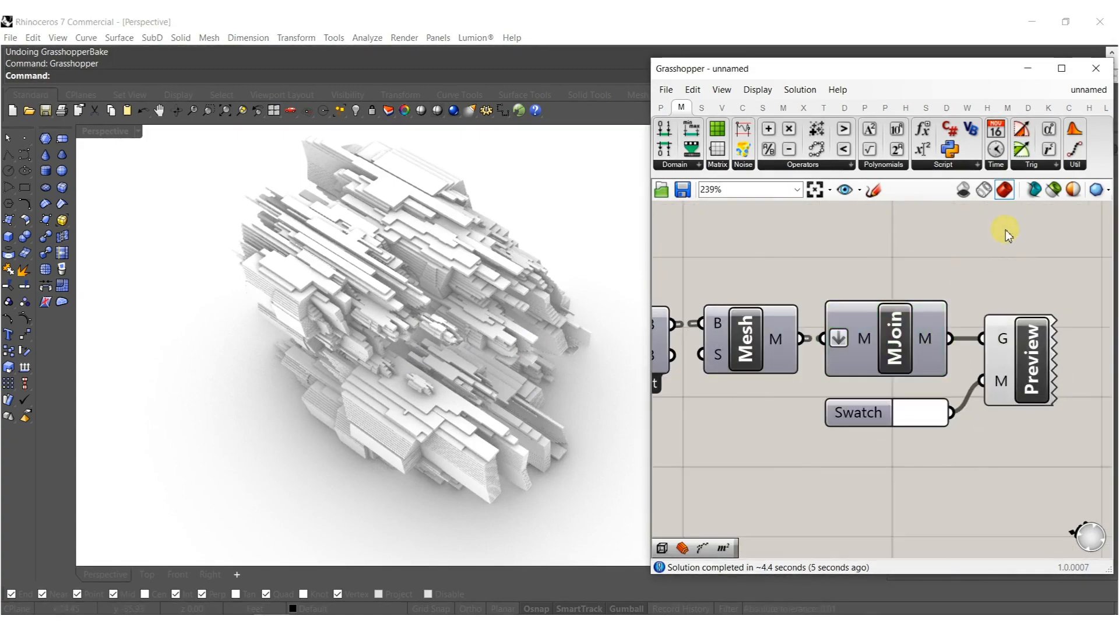
pyautogui.click(1096, 68)
# Select the baked mesh, rotate it freehand to a new tilt with the gumball arcs, and view it from a low angle.
pyautogui.moveTo(640, 341); pyautogui.dragTo(521, 338, button='right')
pyautogui.click(561, 370)
pyautogui.moveTo(492, 348); pyautogui.dragTo(487, 307)
pyautogui.moveTo(487, 307); pyautogui.dragTo(534, 358, button='right')
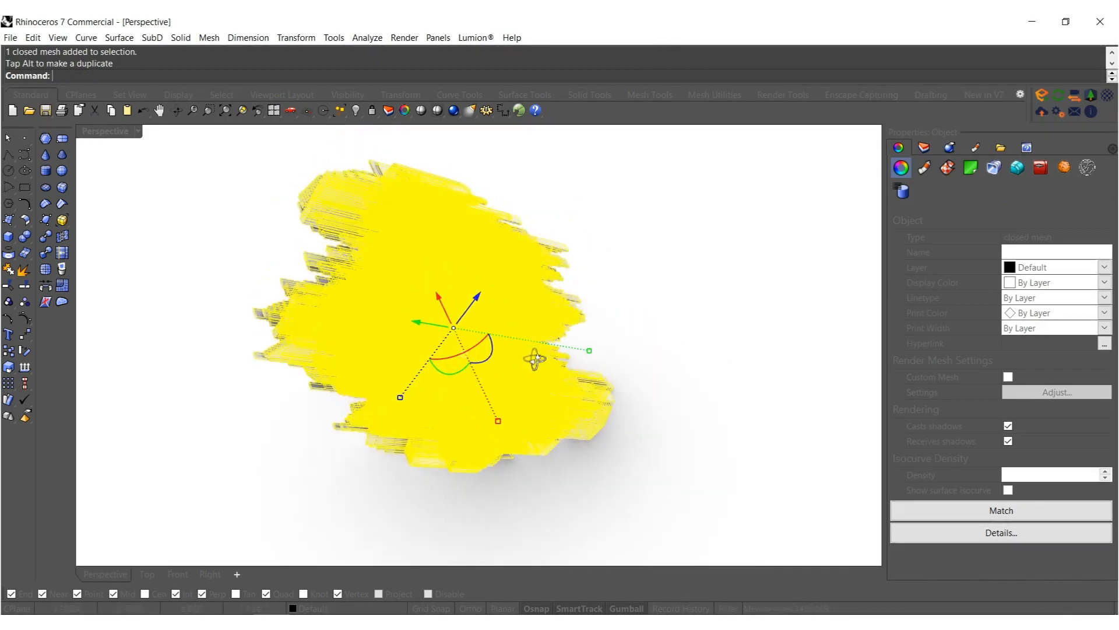
pyautogui.moveTo(492, 356); pyautogui.dragTo(490, 384)
pyautogui.click(659, 227)
pyautogui.moveTo(513, 291); pyautogui.dragTo(471, 324, button='right')
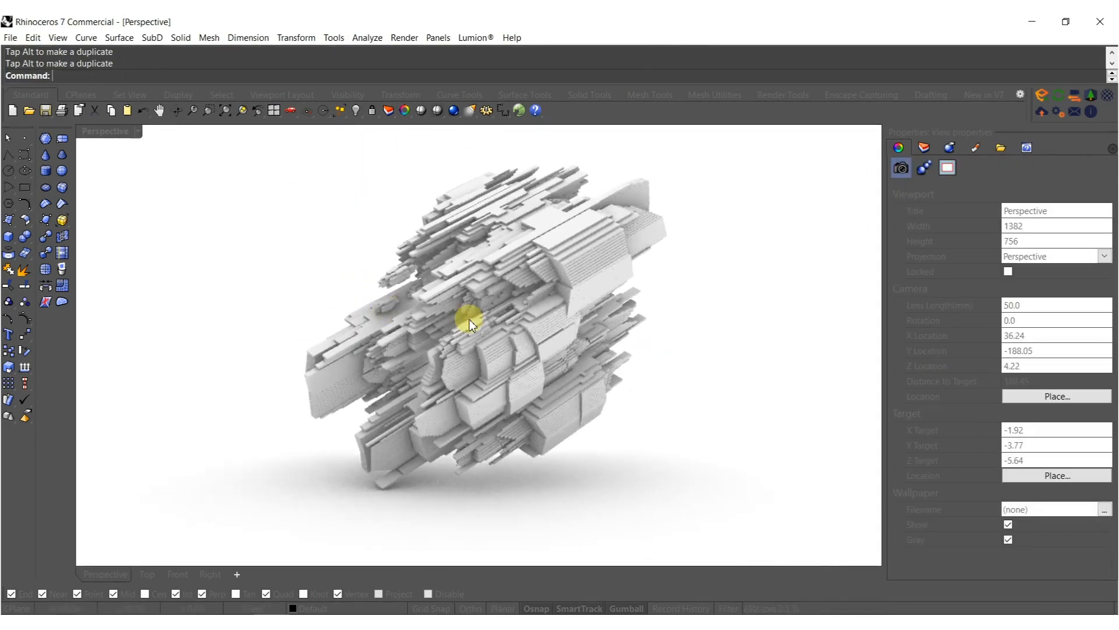
# Rotate the baked mesh slightly further with the gumball, deselect it and check its orientation.
pyautogui.click(471, 324)
pyautogui.moveTo(466, 349)
pyautogui.mouseDown()
pyautogui.moveTo(483, 362)
pyautogui.moveTo(470, 362)
pyautogui.mouseUp()
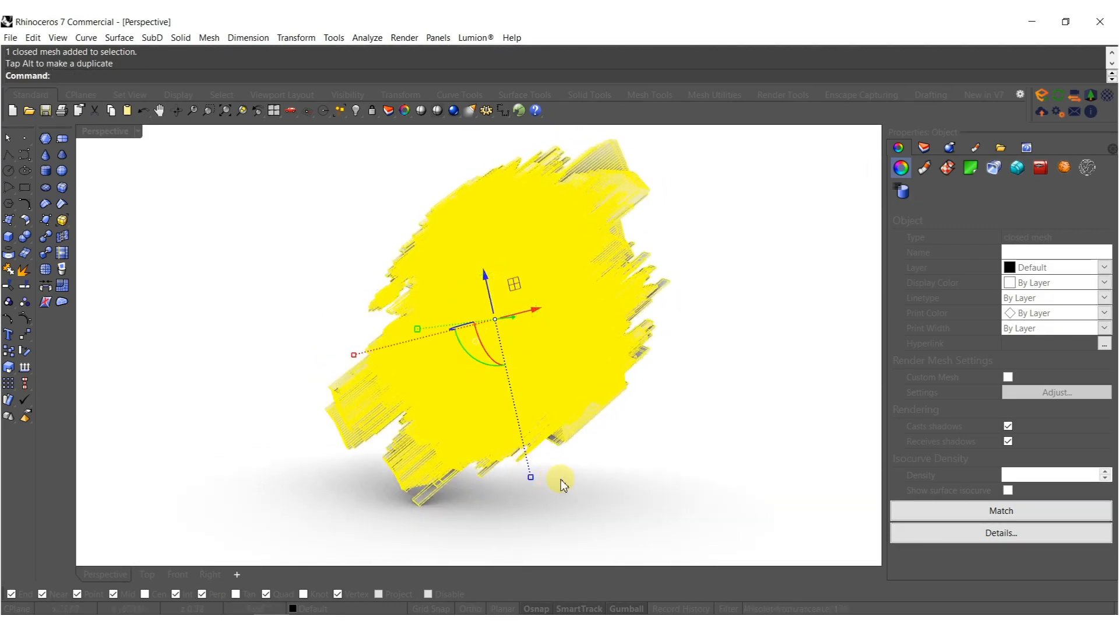
pyautogui.click(561, 484)
pyautogui.moveTo(438, 395); pyautogui.dragTo(554, 345, button='right')
# Select the rotated mesh and switch the Perspective viewport to Shaded display mode.
pyautogui.scroll(6, 513, 367)
pyautogui.click(510, 371)
pyautogui.scroll(-6, 509, 370)
pyautogui.middleClick(569, 321)
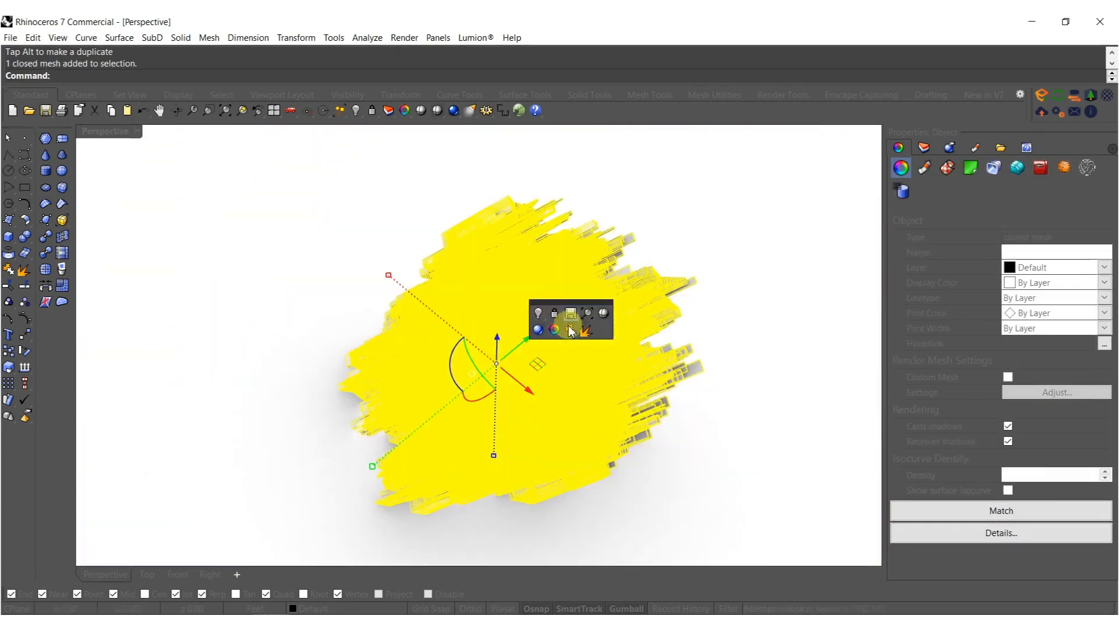
pyautogui.click(603, 315)
# Duplicate the mesh twice with the gumball, shifting each copy slightly in the XY plane so the three meshes nearly overlap.
pyautogui.moveTo(490, 320)
pyautogui.mouseDown(button='right')
pyautogui.moveTo(479, 406)
pyautogui.moveTo(518, 399)
pyautogui.mouseUp(button='right')
pyautogui.moveTo(512, 400); pyautogui.dragTo(509, 396)
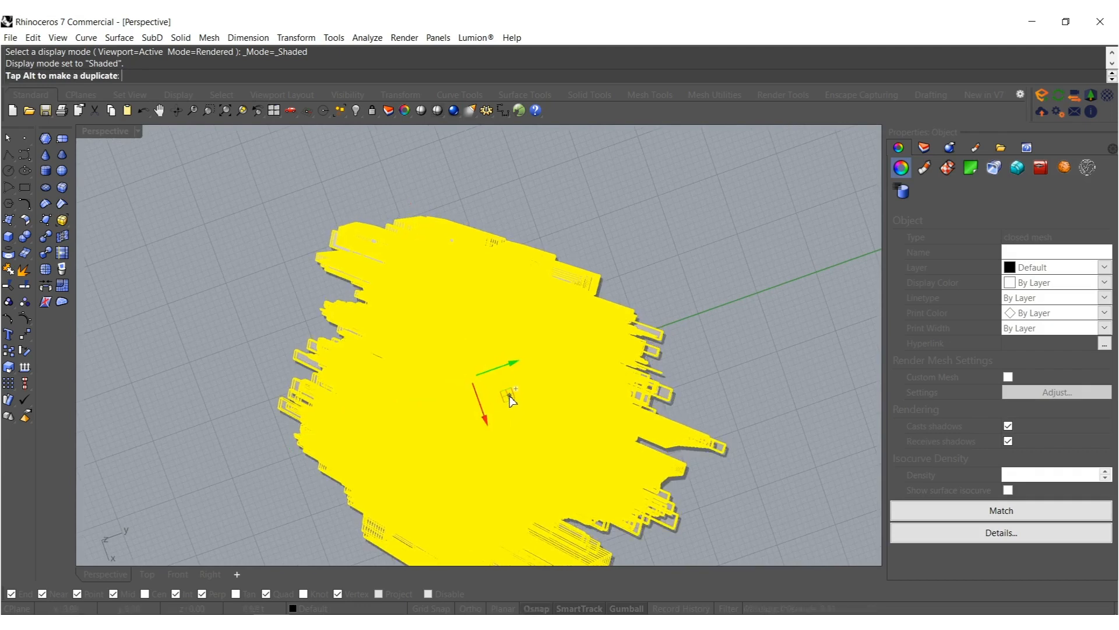
pyautogui.moveTo(510, 400); pyautogui.dragTo(507, 392)
pyautogui.moveTo(507, 392); pyautogui.dragTo(516, 319, button='right')
pyautogui.press('Escape')
pyautogui.moveTo(447, 395); pyautogui.dragTo(481, 318, button='right')
pyautogui.scroll(6, 395, 283)
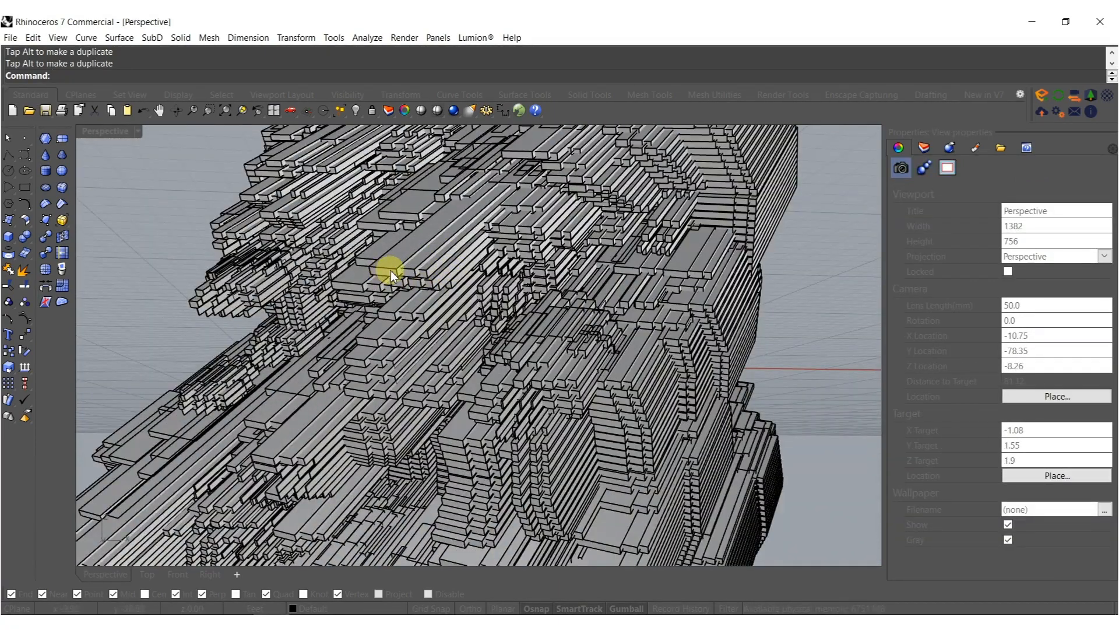
# Assign one of the overlapping meshes to the BRONZE layer under METAL.
pyautogui.click(391, 270)
pyautogui.click(924, 147)
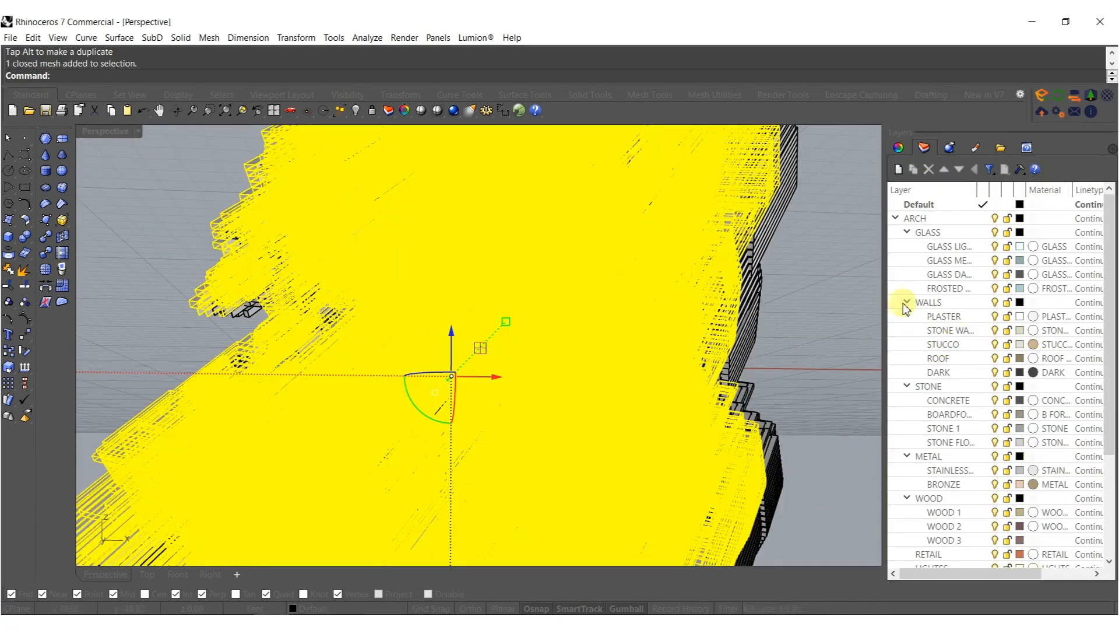
pyautogui.rightClick(943, 487)
pyautogui.click(991, 426)
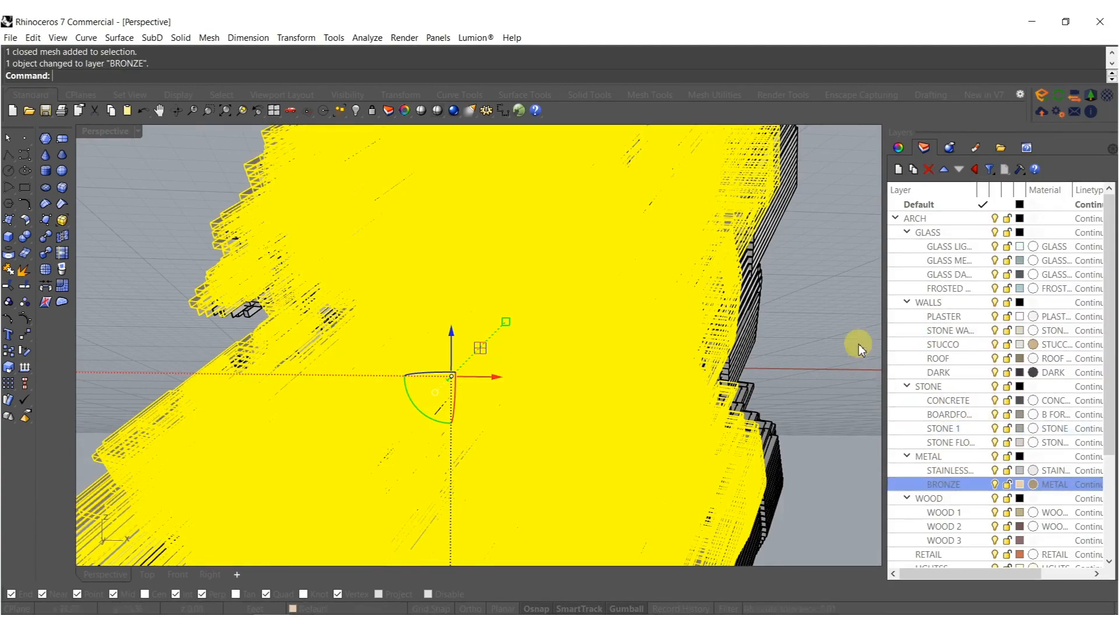
pyautogui.click(859, 344)
# Assign another of the overlapping meshes to the CONCRETE layer under STONE.
pyautogui.moveTo(817, 246); pyautogui.dragTo(694, 286, button='right')
pyautogui.scroll(6, 431, 390)
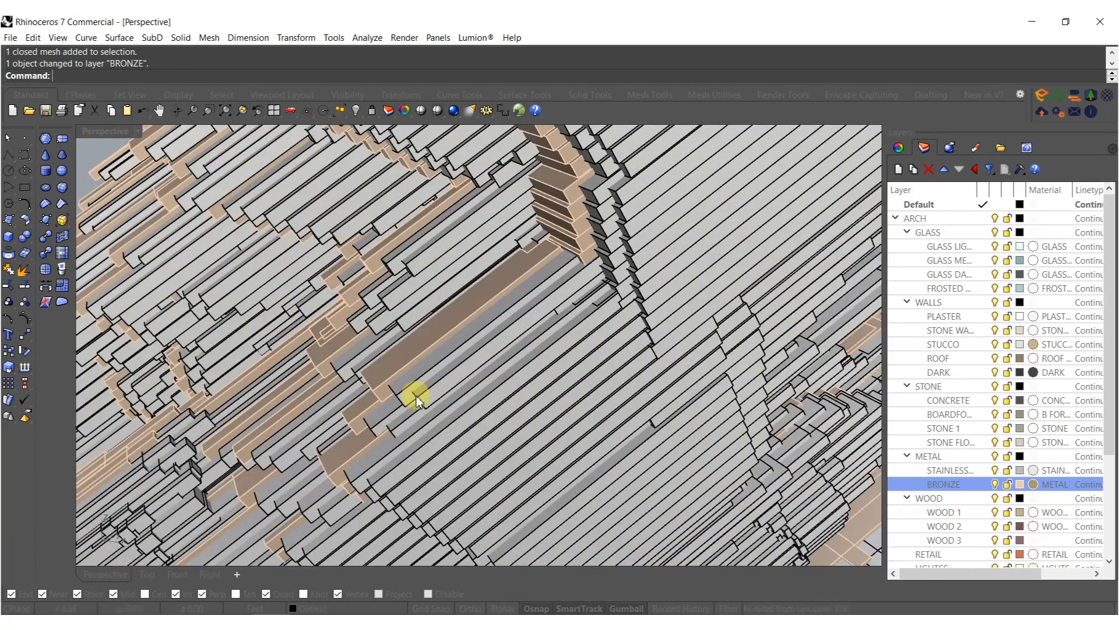
pyautogui.click(407, 396)
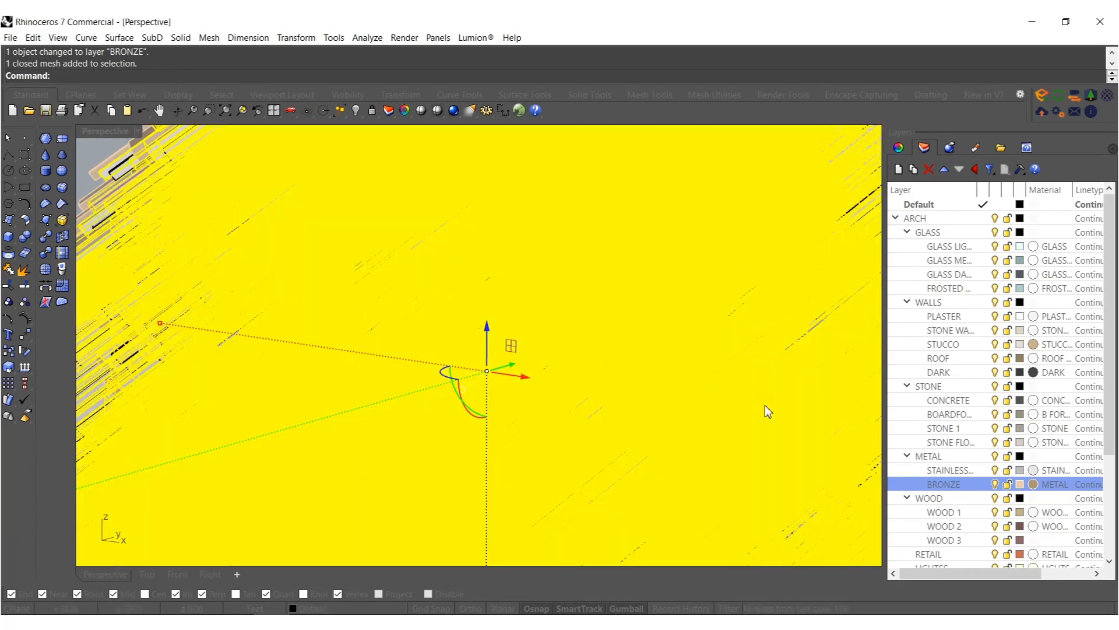
pyautogui.rightClick(937, 401)
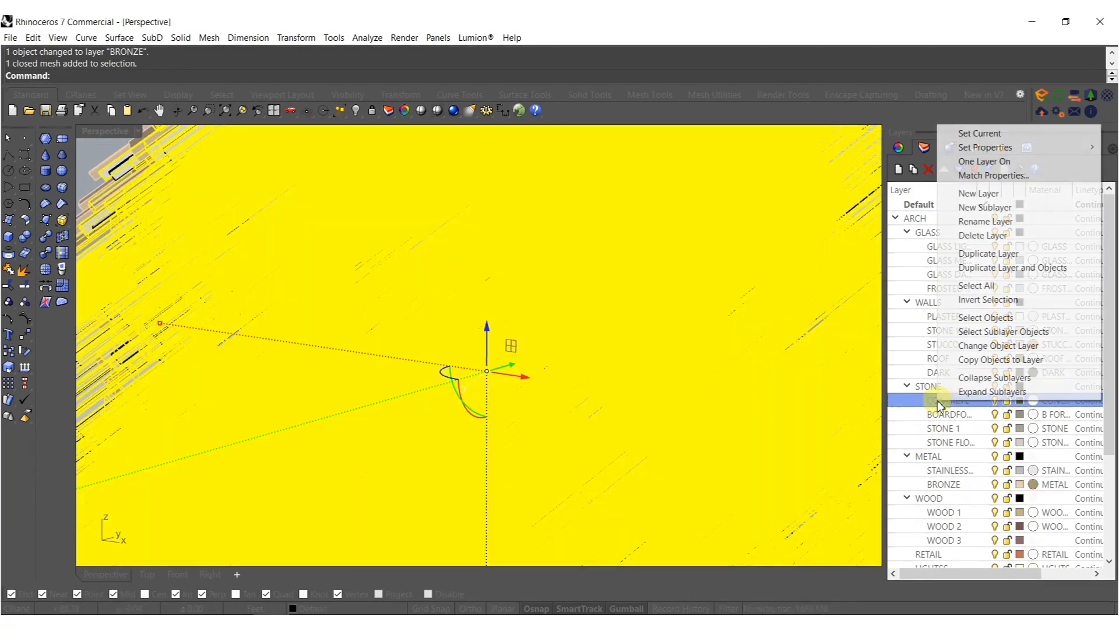
pyautogui.click(974, 347)
pyautogui.press('Escape')
pyautogui.scroll(-10, 583, 355)
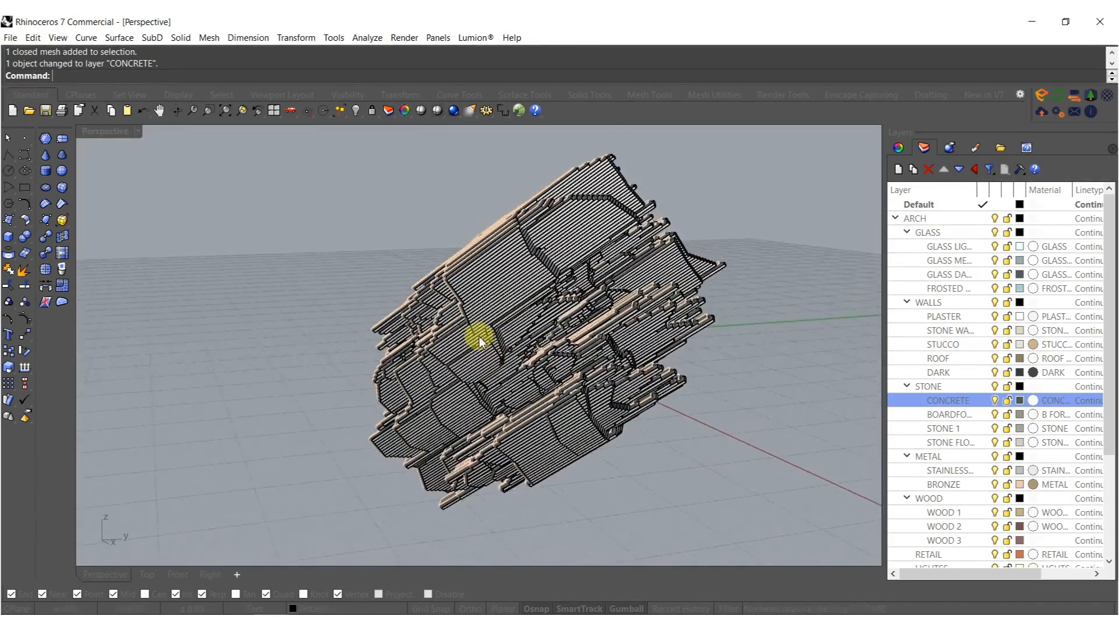
# Select a non-bronze mesh in the stack and assign it to the DARK layer under WALLS.
pyautogui.click(482, 344)
pyautogui.scroll(5, 472, 342)
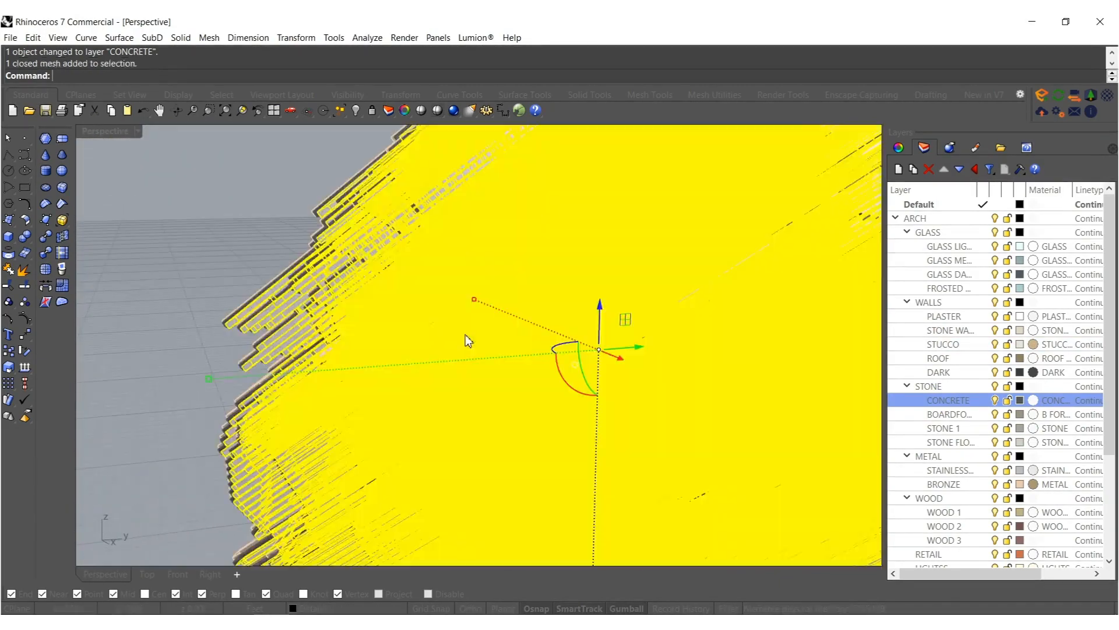
pyautogui.rightClick(946, 376)
pyautogui.click(982, 317)
pyautogui.moveTo(697, 325); pyautogui.dragTo(627, 319, button='right')
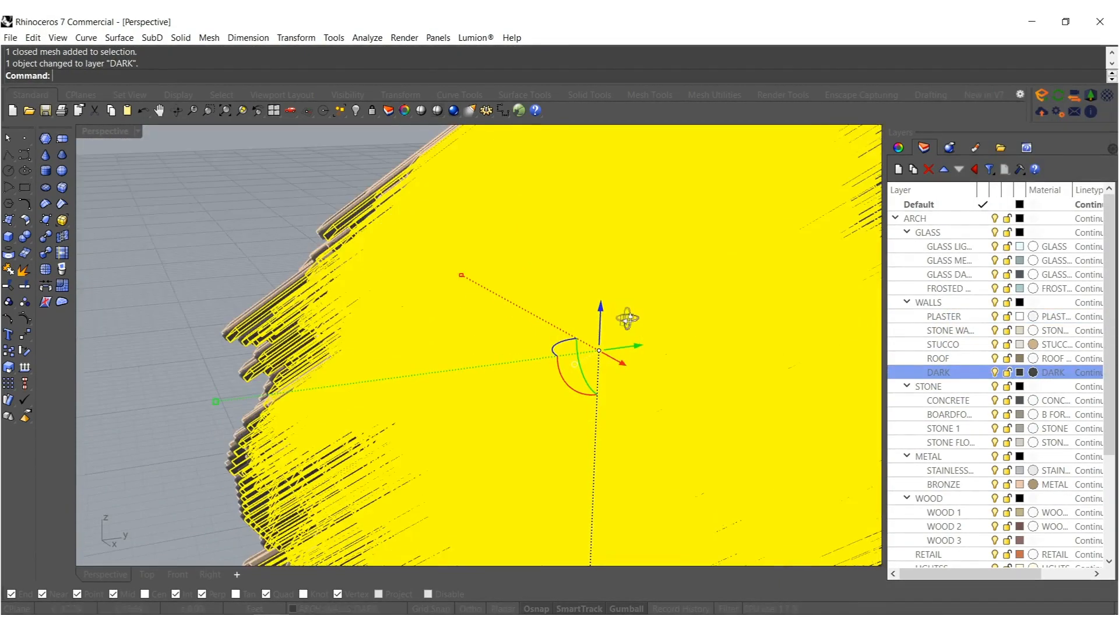
pyautogui.press('Escape')
pyautogui.scroll(-6, 519, 375)
# Select the mesh lying between the bronze and dark surfaces and assign it to the PLASTER layer under WALLS.
pyautogui.scroll(8, 559, 291)
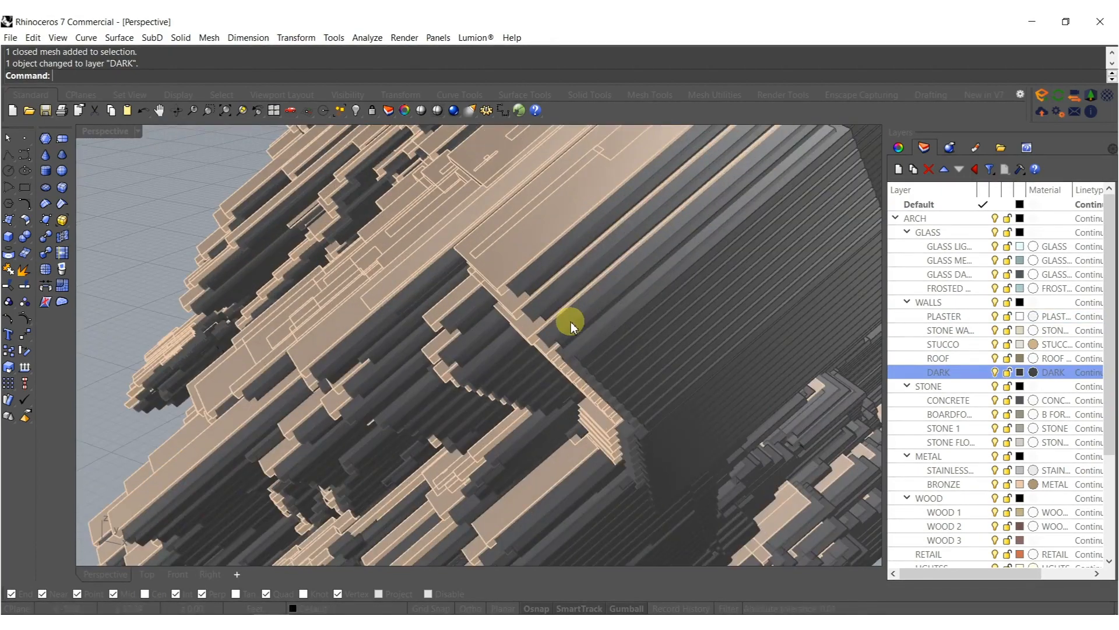
pyautogui.click(570, 324)
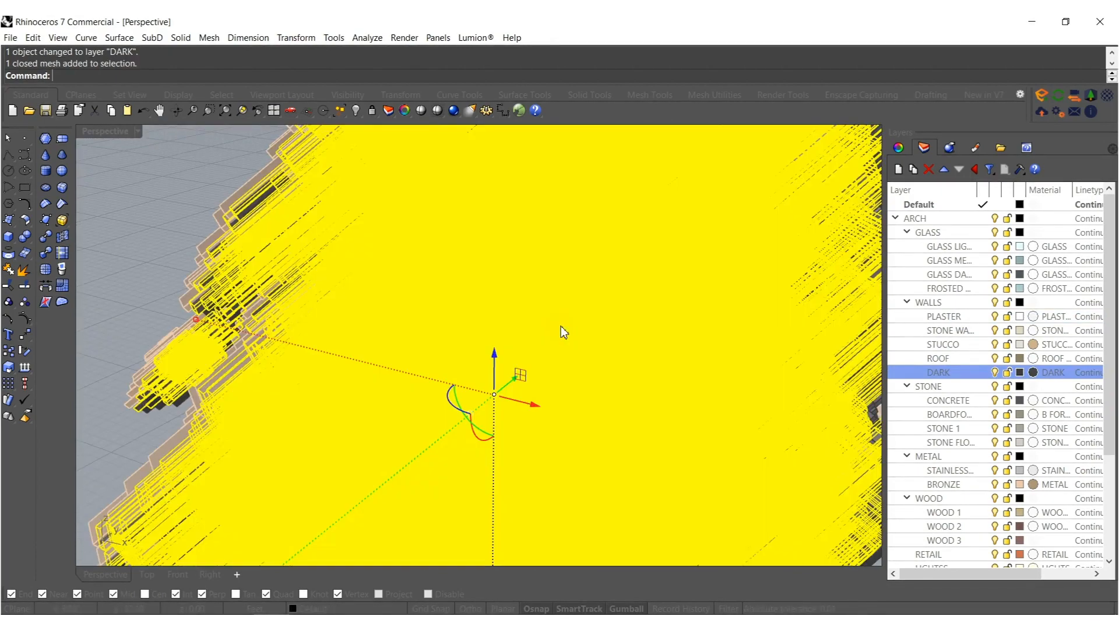
pyautogui.rightClick(942, 317)
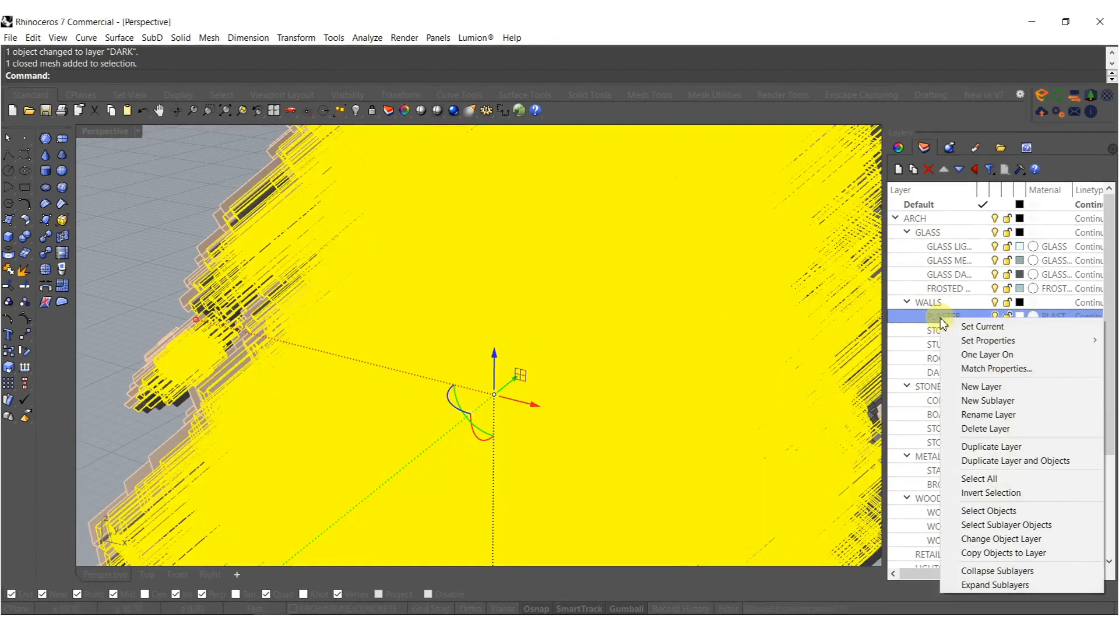
pyautogui.click(985, 538)
pyautogui.click(169, 223)
pyautogui.scroll(-8, 353, 286)
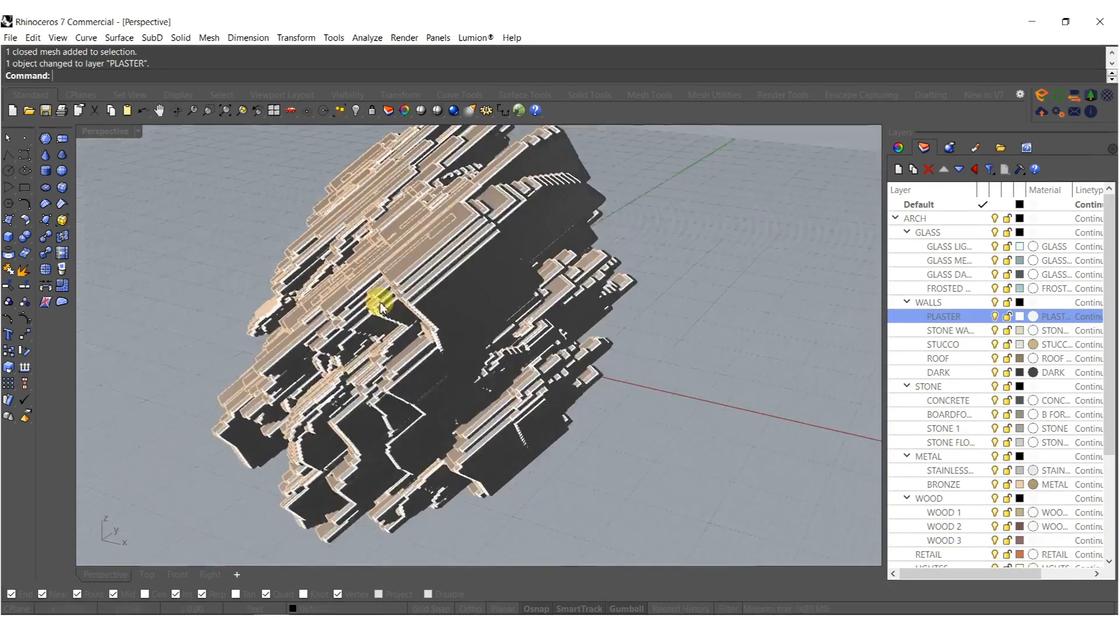
pyautogui.scroll(4, 508, 371)
# Switch the viewport to Rendered display mode and inspect the layered materials on the form.
pyautogui.moveTo(499, 377); pyautogui.dragTo(572, 365, button='right')
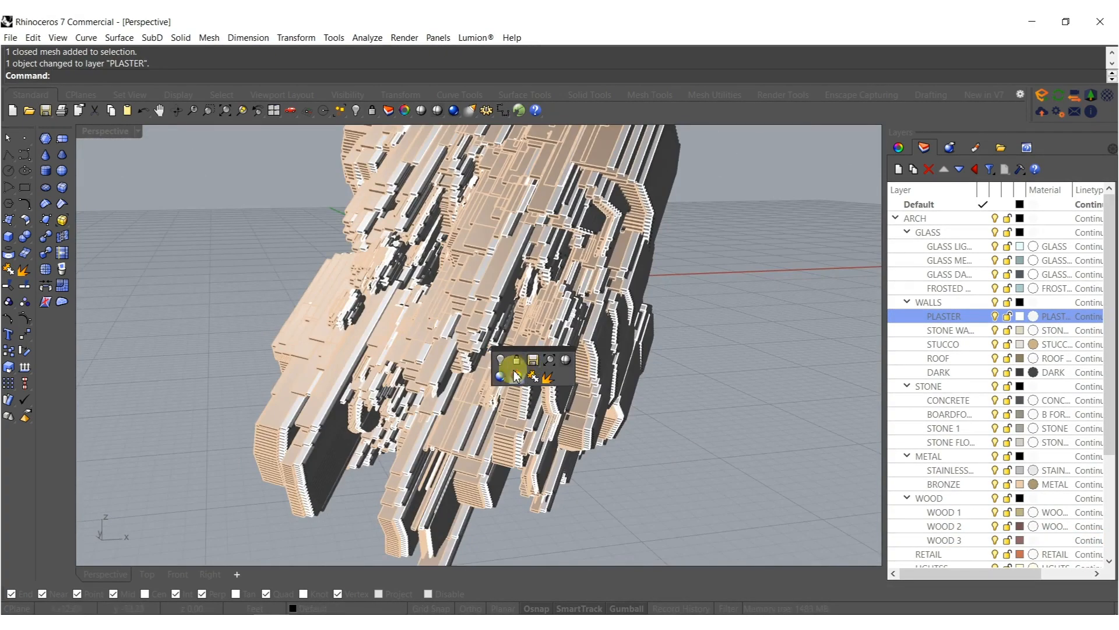
pyautogui.click(500, 376)
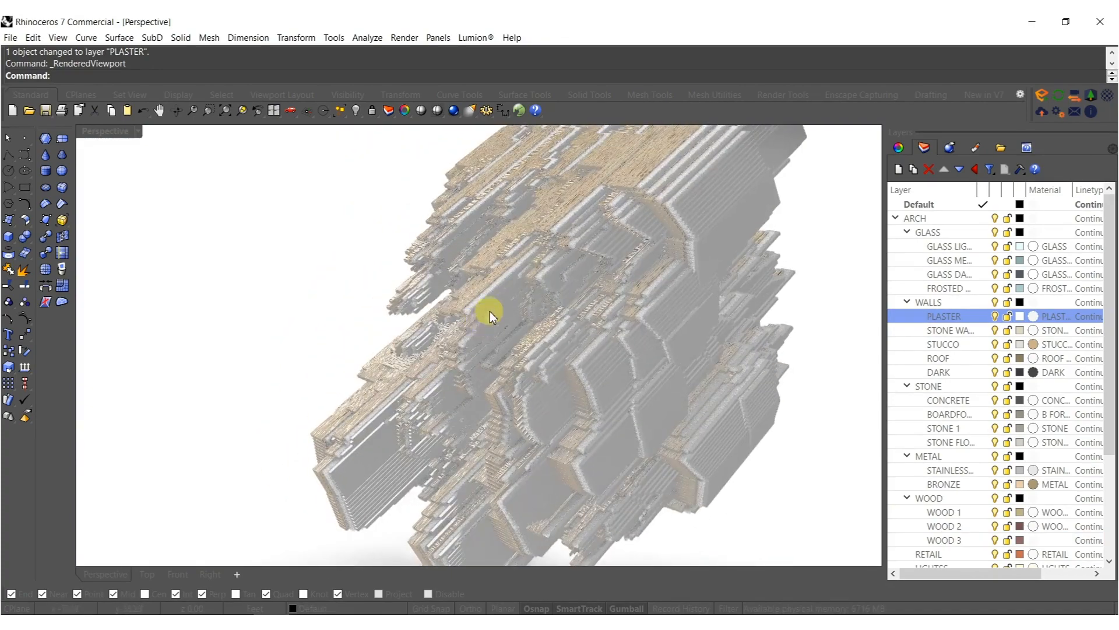
pyautogui.moveTo(501, 377)
pyautogui.mouseDown(button='right')
pyautogui.moveTo(523, 303)
pyautogui.moveTo(543, 301)
pyautogui.moveTo(561, 336)
pyautogui.moveTo(410, 368)
pyautogui.moveTo(414, 393)
pyautogui.moveTo(421, 386)
pyautogui.moveTo(402, 373)
pyautogui.mouseUp(button='right')
pyautogui.scroll(-8, 415, 392)
# Return the viewport to Shaded, select all three meshes and mirror a copy across a freehand plane beside them, keeping the originals.
pyautogui.click(534, 422)
pyautogui.moveTo(422, 455); pyautogui.dragTo(353, 280)
pyautogui.moveTo(378, 406); pyautogui.dragTo(433, 342, button='right')
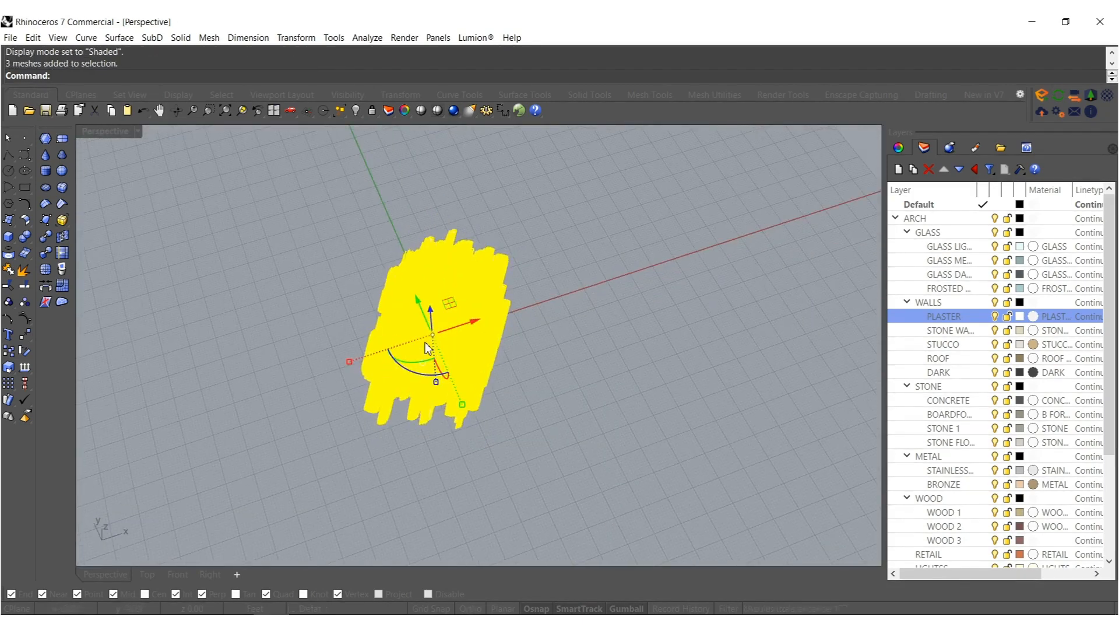
pyautogui.click(368, 400)
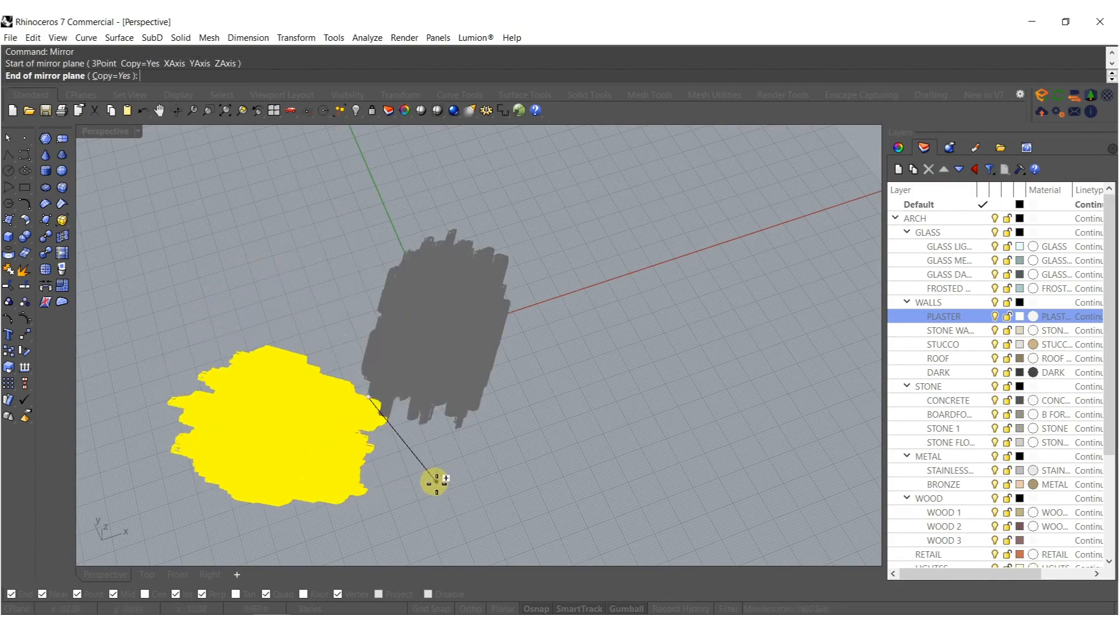
pyautogui.click(420, 482)
pyautogui.moveTo(480, 447); pyautogui.dragTo(375, 329, button='right')
pyautogui.scroll(8, 416, 359)
pyautogui.moveTo(417, 360); pyautogui.dragTo(432, 356, button='right')
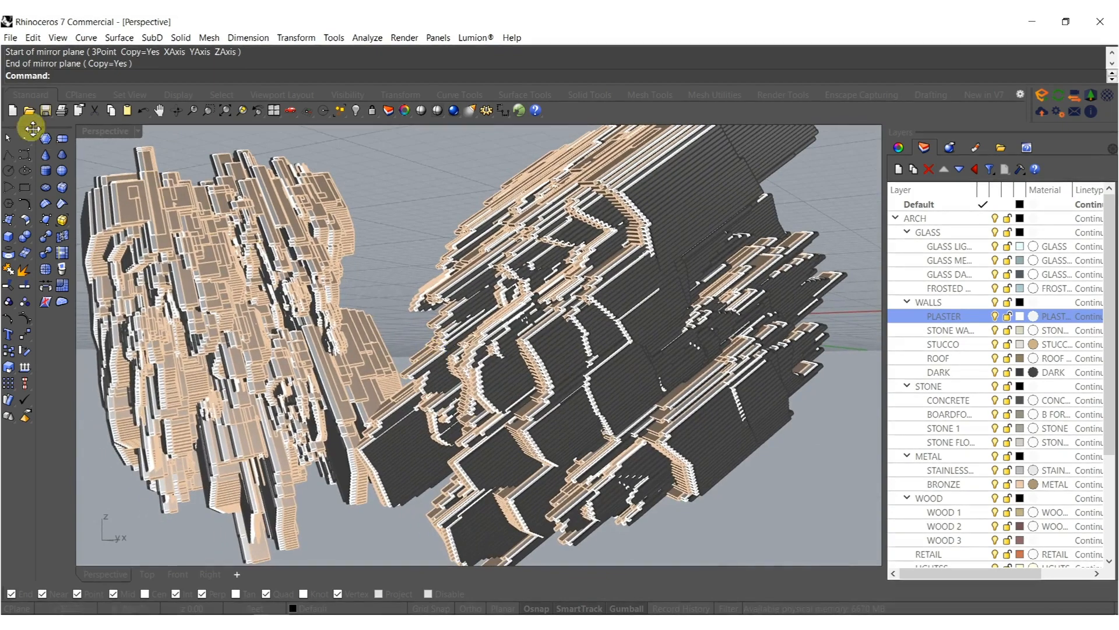
# Switch the viewport to Arctic display mode and examine the mirrored form from several angles.
pyautogui.click(115, 134)
pyautogui.click(143, 284)
pyautogui.moveTo(294, 333); pyautogui.dragTo(388, 379, button='right')
pyautogui.scroll(2, 467, 385)
pyautogui.moveTo(464, 382); pyautogui.dragTo(529, 401, button='right')
pyautogui.scroll(-5, 500, 335)
pyautogui.scroll(10, 606, 320)
# Return the viewport to Shaded, select the original and mirrored bronze meshes, and join them into one mesh.
pyautogui.middleClick(532, 344)
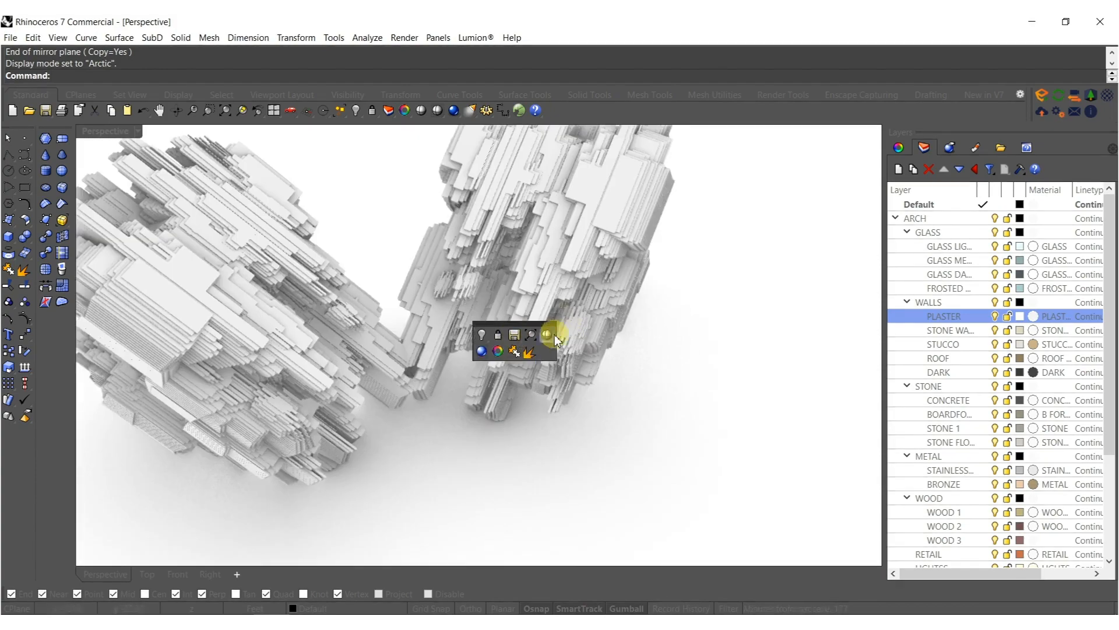
pyautogui.click(551, 334)
pyautogui.scroll(5, 422, 315)
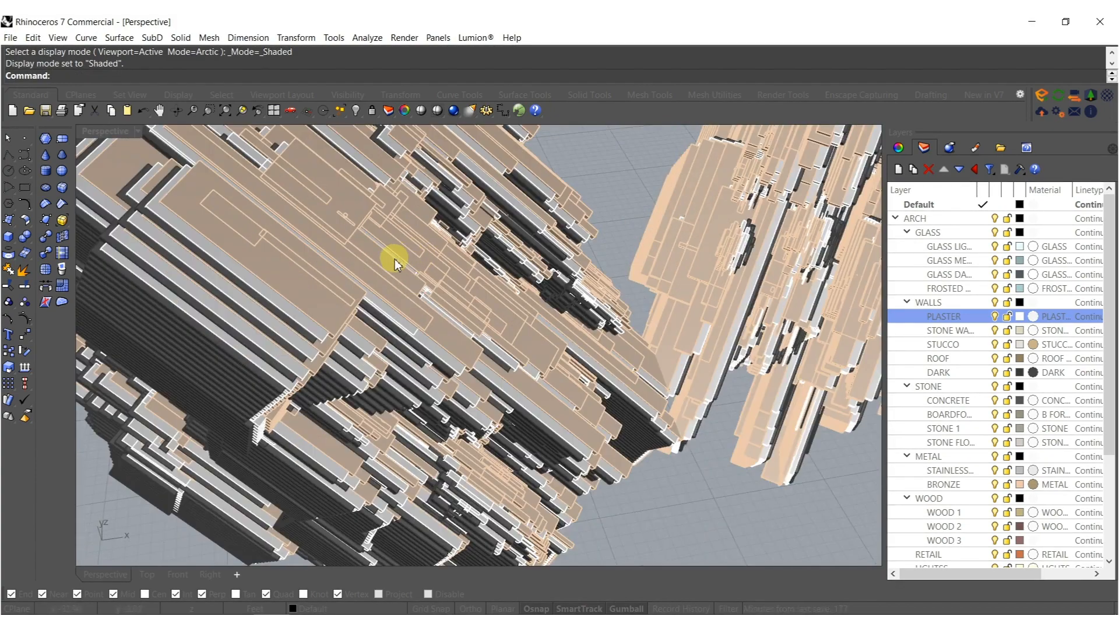
pyautogui.click(395, 263)
pyautogui.moveTo(593, 346); pyautogui.dragTo(606, 398, button='right')
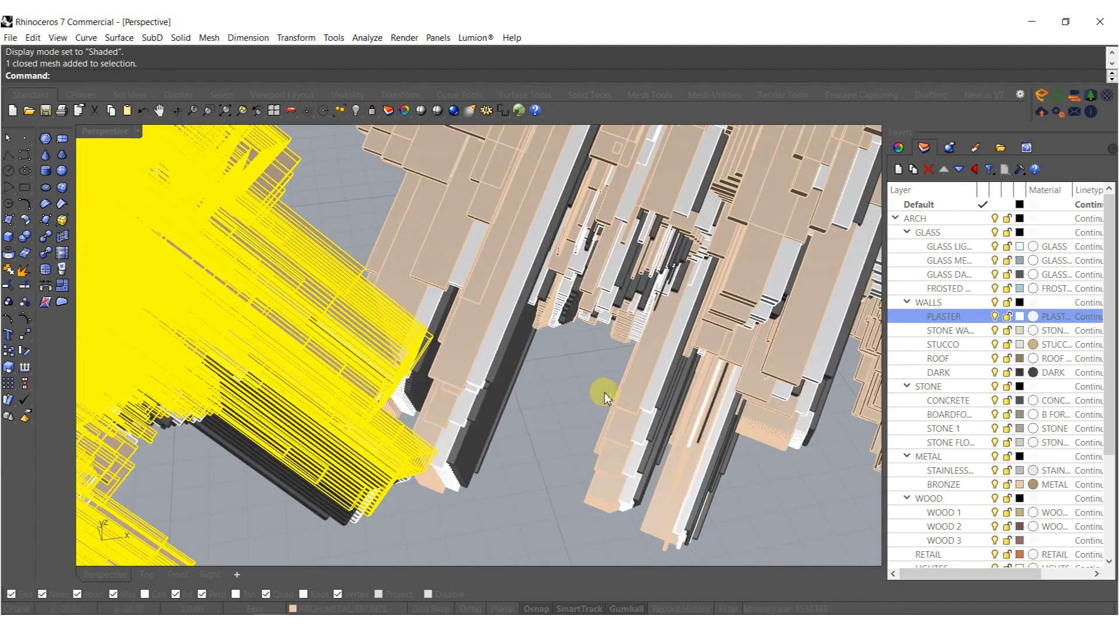
pyautogui.keyDown('shift'); pyautogui.click(623, 401); pyautogui.keyUp('shift')
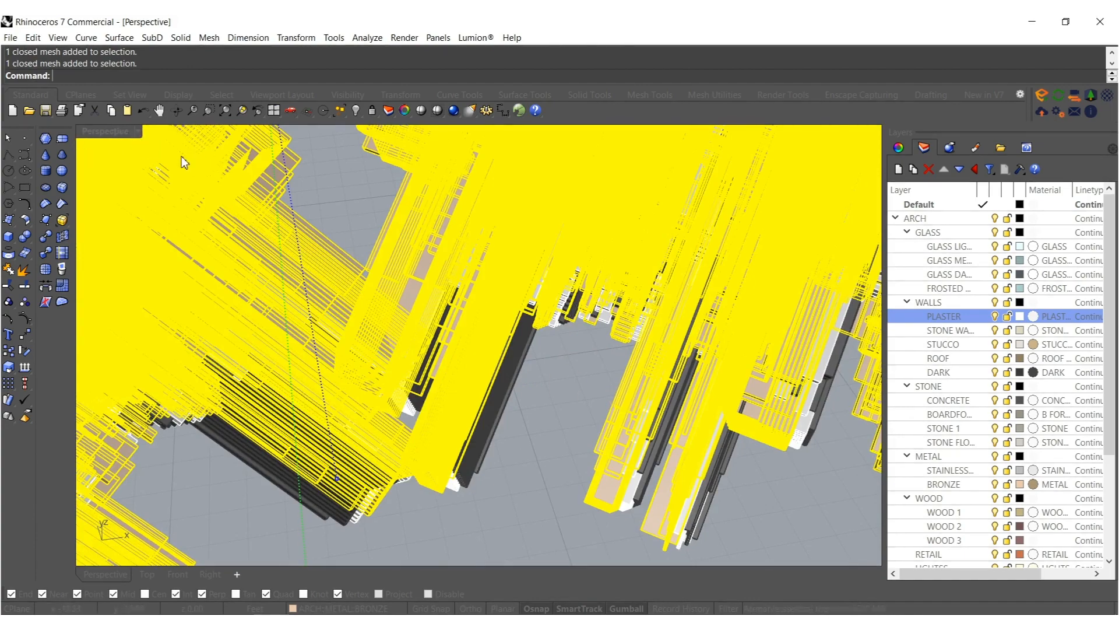
pyautogui.keyDown('shift'); pyautogui.moveTo(576, 440); pyautogui.dragTo(516, 386, button='right'); pyautogui.keyUp('shift')
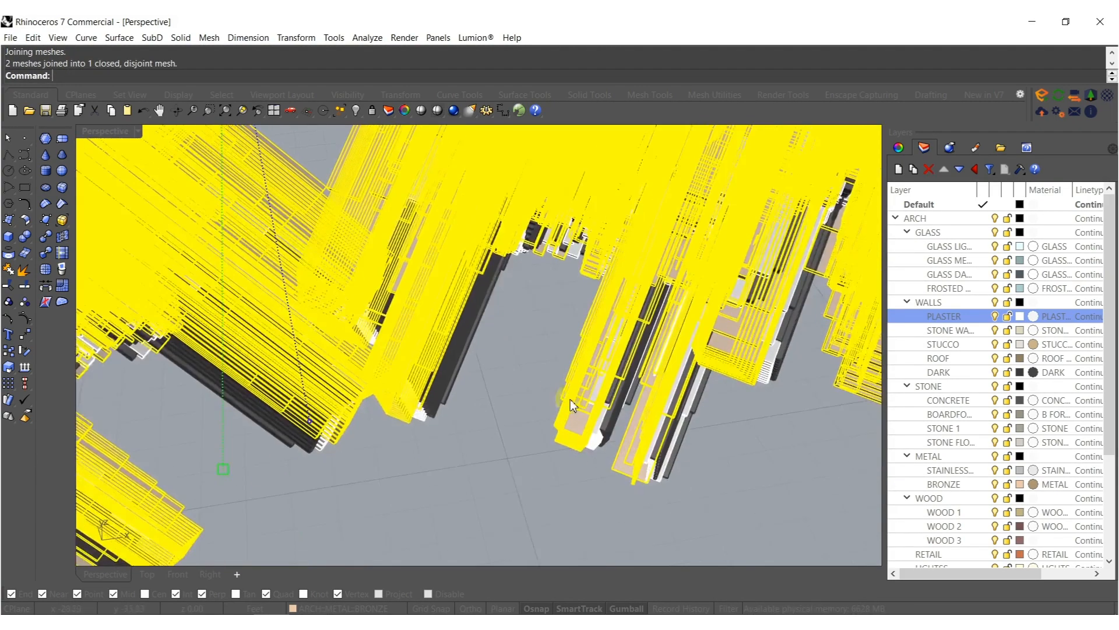
pyautogui.click(517, 389)
# Select one plaster mesh, add its mirrored counterpart by matching colour, and join the two into one mesh.
pyautogui.scroll(5, 565, 454)
pyautogui.click(566, 454)
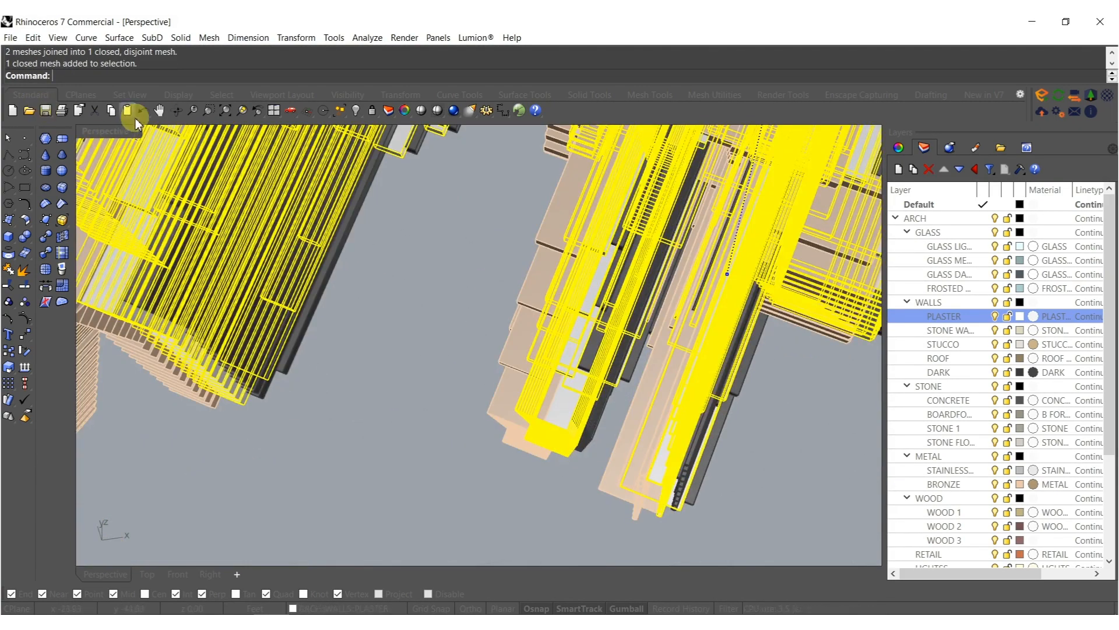
pyautogui.click(217, 96)
pyautogui.click(144, 111)
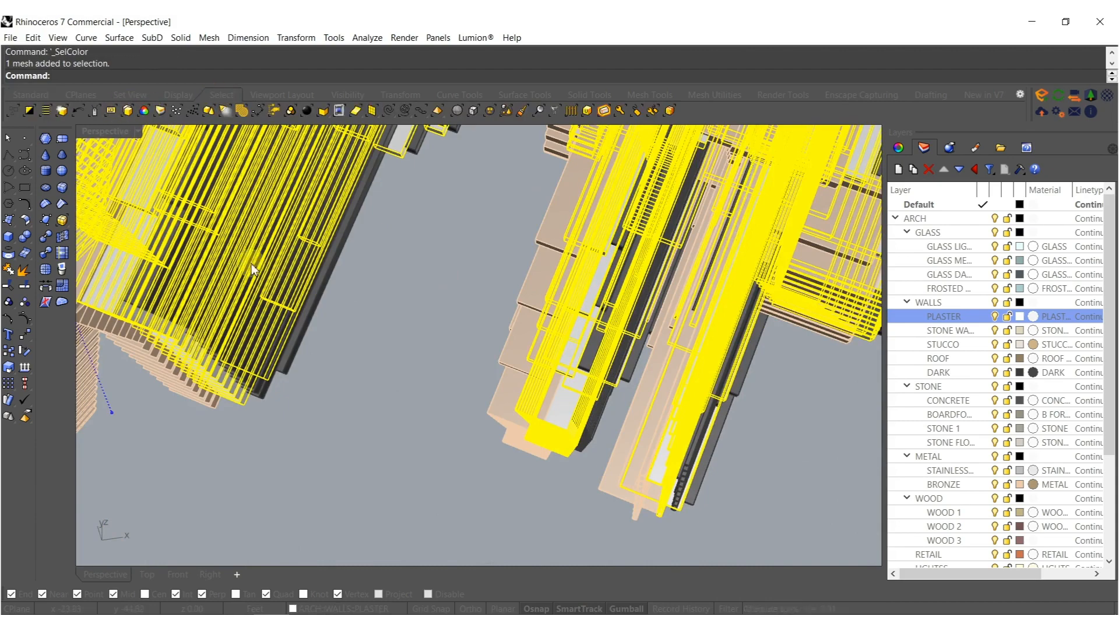
pyautogui.scroll(-1, 424, 325)
pyautogui.keyDown('shift'); pyautogui.moveTo(630, 356); pyautogui.dragTo(530, 351, button='right'); pyautogui.keyUp('shift')
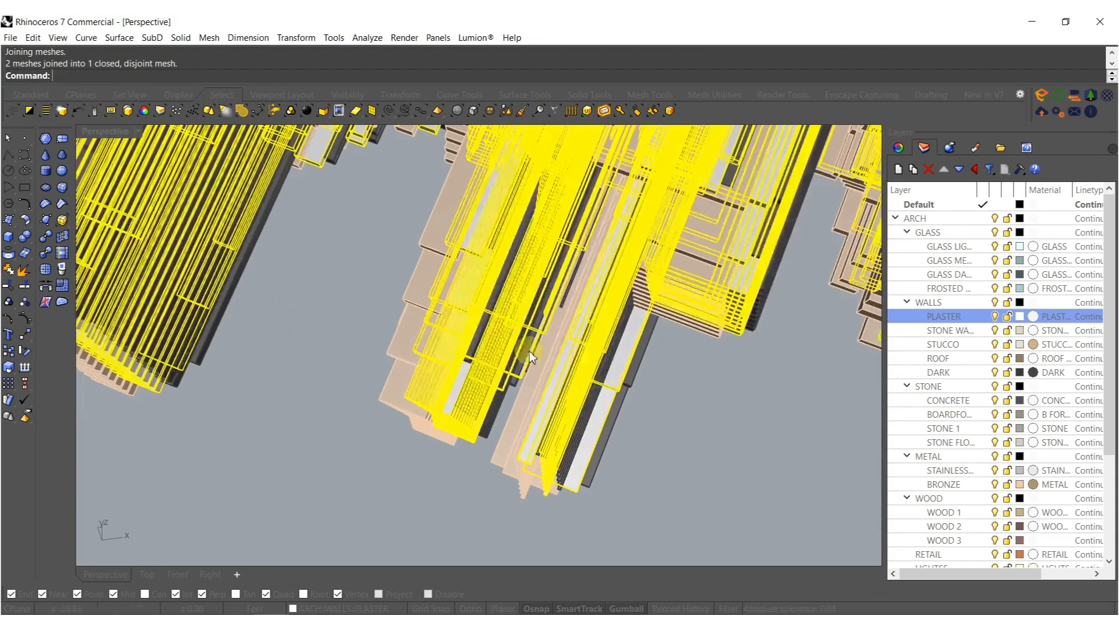
# Select the original and mirrored dark meshes and join them into one mesh.
pyautogui.click(632, 374)
pyautogui.click(640, 385)
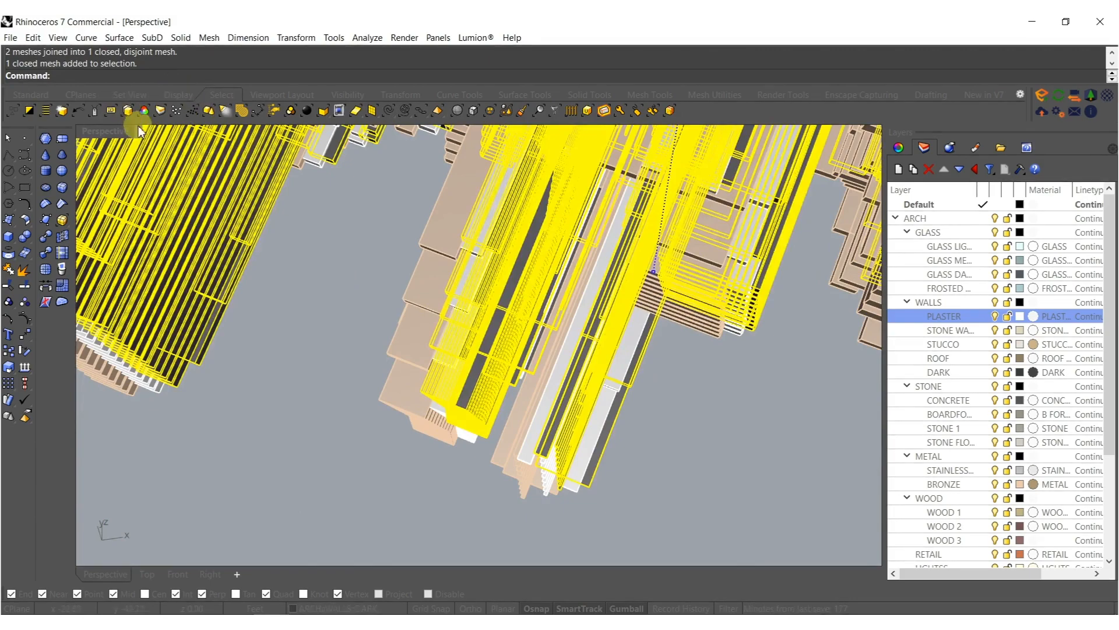
pyautogui.moveTo(379, 274); pyautogui.dragTo(512, 243, button='right')
pyautogui.moveTo(553, 358); pyautogui.dragTo(594, 341, button='right')
pyautogui.scroll(-4, 512, 291)
pyautogui.moveTo(627, 401); pyautogui.dragTo(428, 326)
pyautogui.moveTo(425, 326)
pyautogui.keyDown('shift'); pyautogui.mouseDown(button='right')
pyautogui.moveTo(392, 336)
pyautogui.moveTo(568, 278)
pyautogui.mouseUp(button='right'); pyautogui.keyUp('shift')
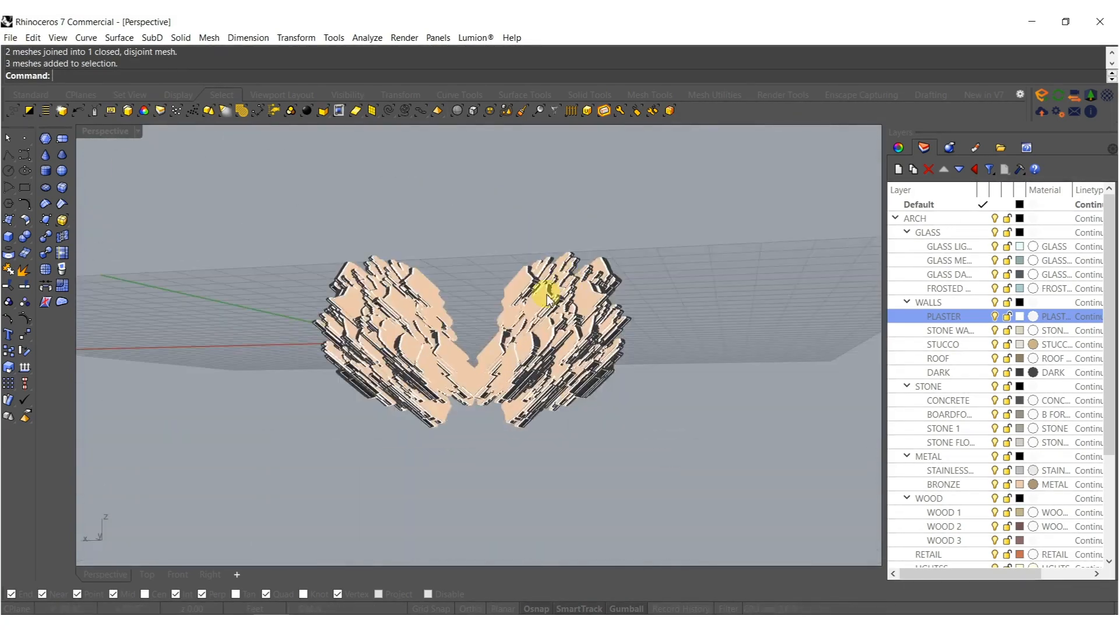
# Switch the viewport to Arctic display mode and examine the joined, mirrored form from the front.
pyautogui.scroll(5, 503, 348)
pyautogui.click(86, 131)
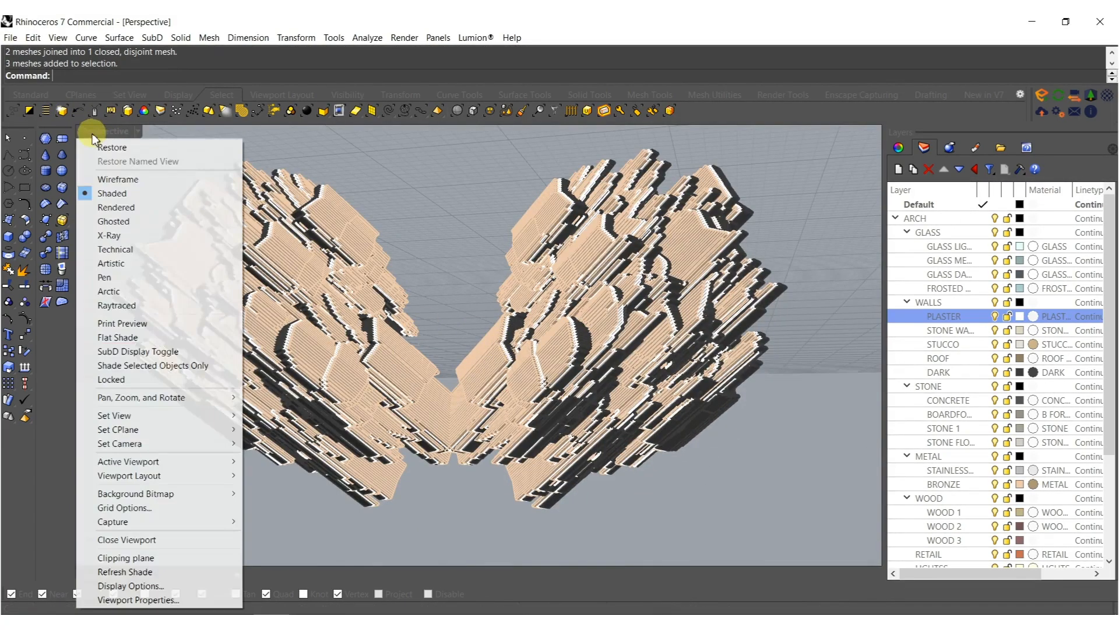
pyautogui.click(129, 292)
pyautogui.moveTo(443, 341); pyautogui.dragTo(474, 282, button='right')
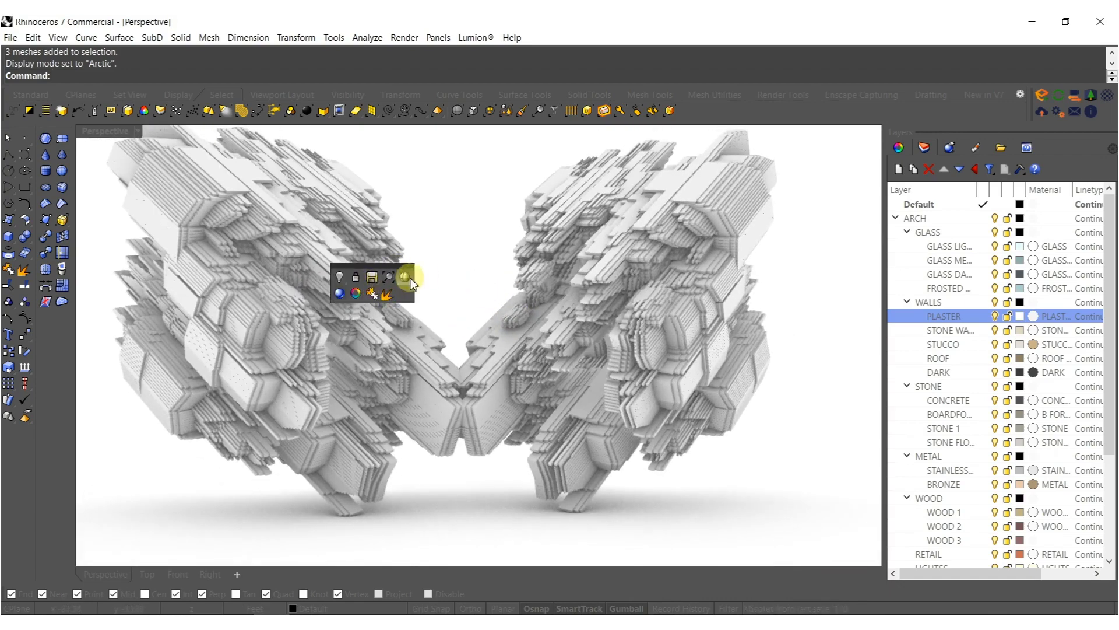
# Return the viewport to Shaded, select the joined bronze mesh and scale it down slightly along its width.
pyautogui.click(405, 277)
pyautogui.scroll(6, 270, 269)
pyautogui.scroll(-6, 310, 234)
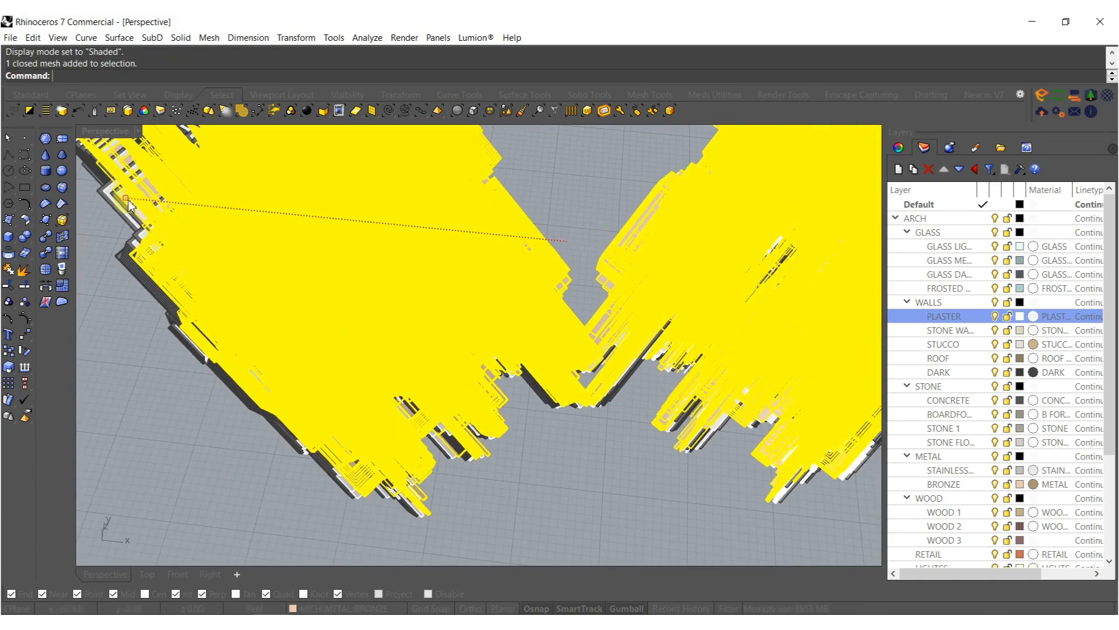
pyautogui.moveTo(129, 201); pyautogui.dragTo(140, 203)
pyautogui.click(112, 355)
pyautogui.moveTo(350, 400); pyautogui.dragTo(388, 289, button='right')
pyautogui.scroll(3, 508, 280)
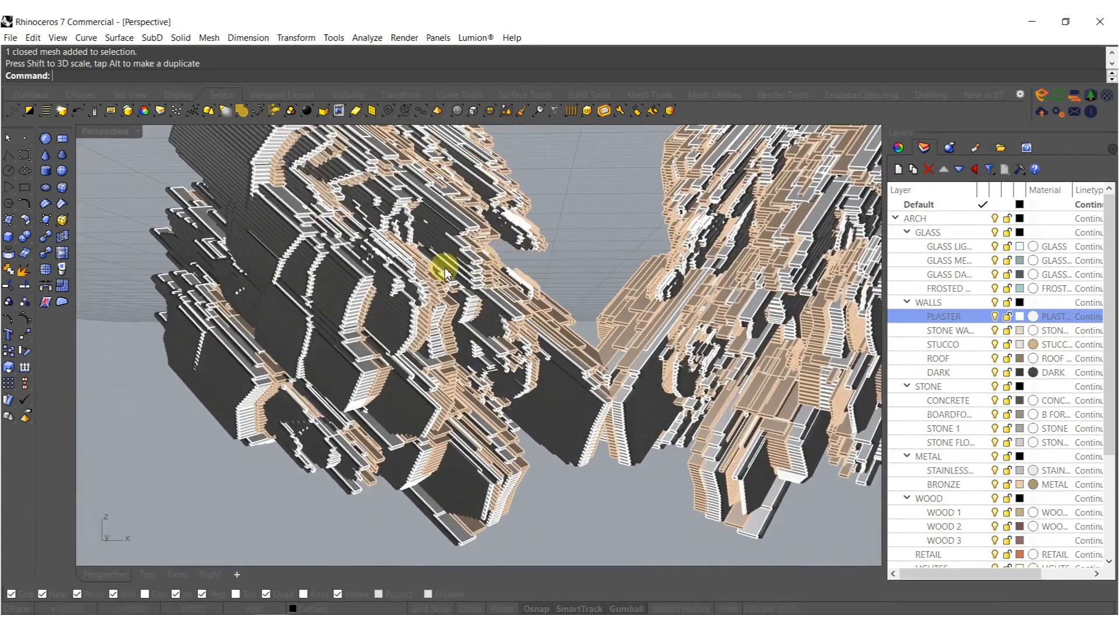
# Examine how the bronze, plaster and dark layers overlap, viewing the mirrored form close up, from above and from the sides.
pyautogui.scroll(5, 362, 274)
pyautogui.click(333, 285)
pyautogui.scroll(-6, 319, 290)
pyautogui.press('Escape')
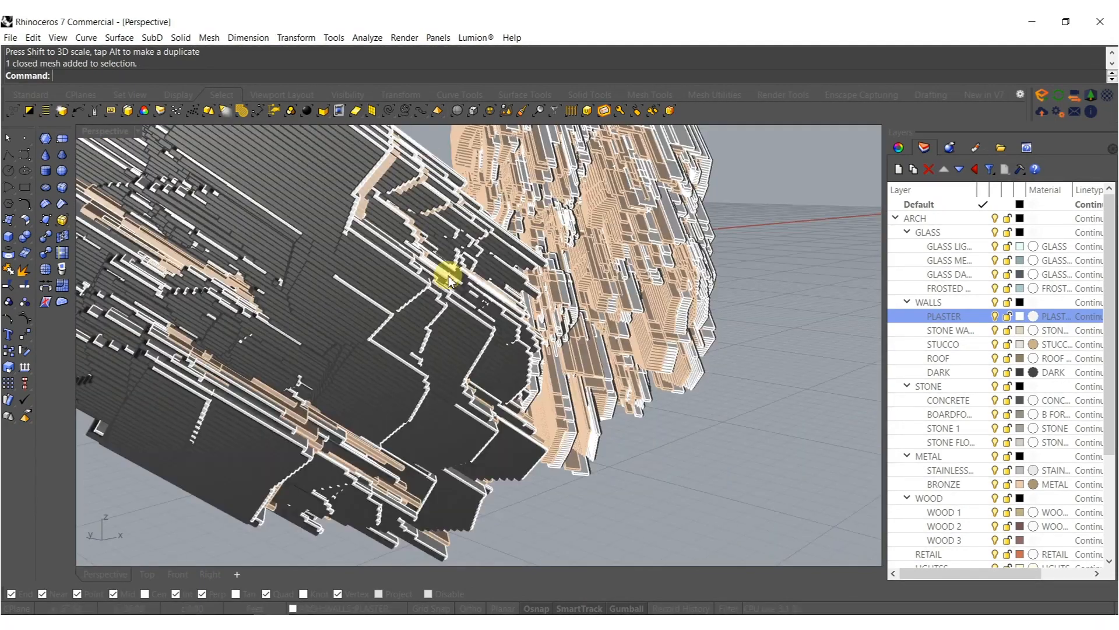
pyautogui.scroll(-3, 490, 300)
pyautogui.moveTo(492, 302); pyautogui.dragTo(433, 334, button='right')
pyautogui.scroll(-7, 432, 334)
pyautogui.moveTo(412, 270); pyautogui.dragTo(470, 322, button='right')
pyautogui.scroll(7, 470, 322)
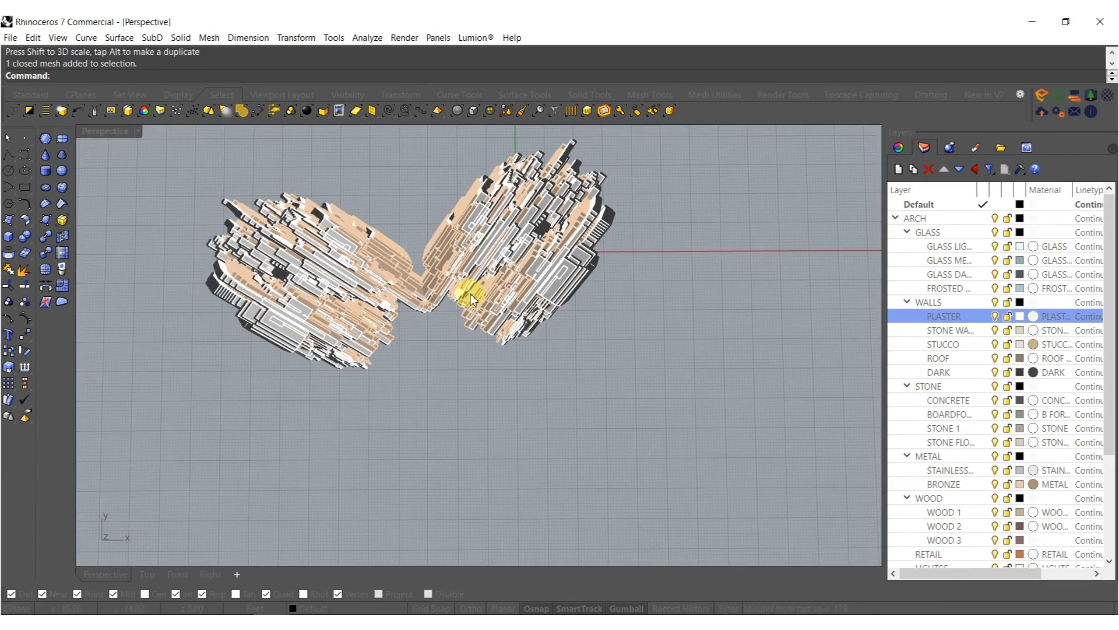
pyautogui.moveTo(445, 392); pyautogui.dragTo(429, 258, button='right')
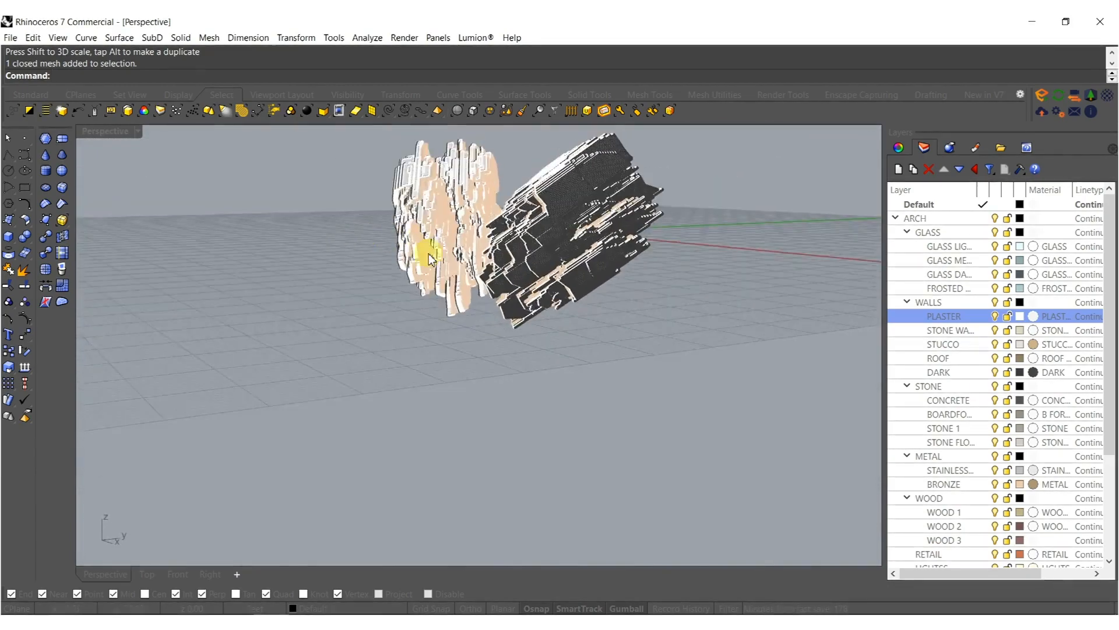
pyautogui.scroll(5, 429, 259)
pyautogui.moveTo(442, 387); pyautogui.dragTo(258, 483, button='right')
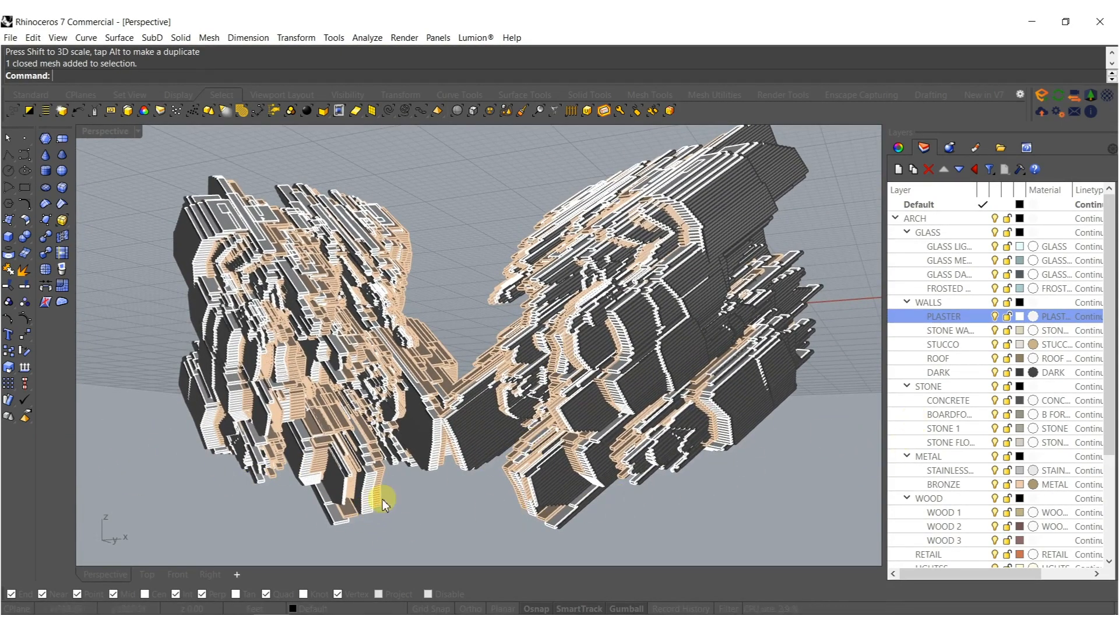
pyautogui.moveTo(237, 506); pyautogui.dragTo(402, 311, button='right')
# Select all three joined meshes and create a bounding box around them with BoundingBox.
pyautogui.click(400, 312)
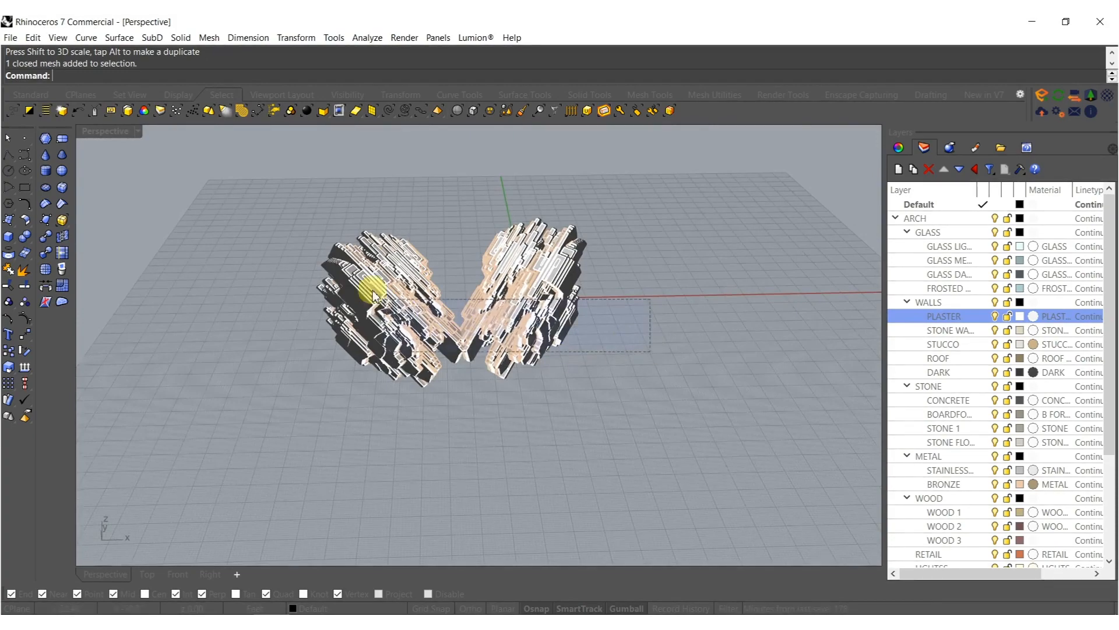
pyautogui.write('BoundingBox')
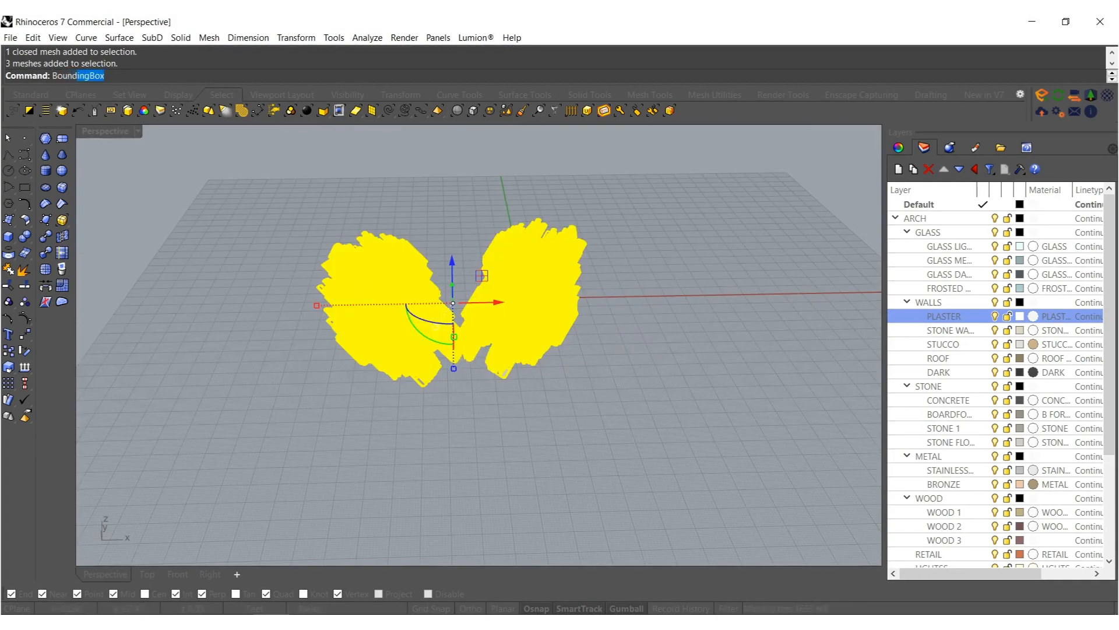
pyautogui.press('Return')
# Explode the bounding box and delete all its faces except the bottom one.
pyautogui.moveTo(450, 384); pyautogui.dragTo(483, 291, button='right')
pyautogui.click(462, 441)
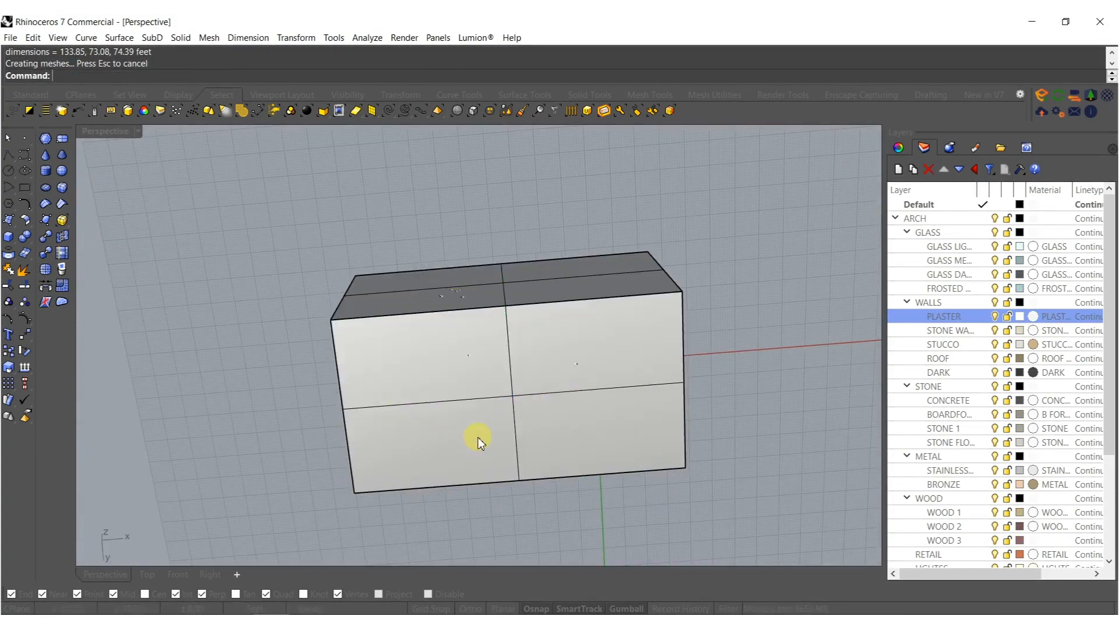
pyautogui.middleClick(480, 439)
pyautogui.press('Delete')
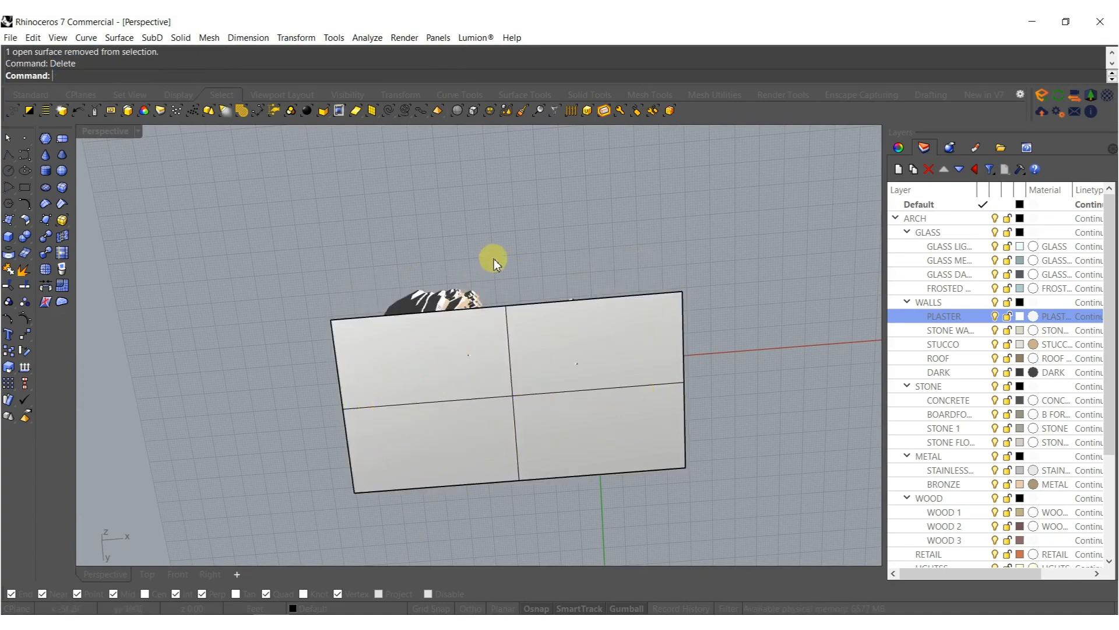
# Select the remaining base surface, stretch it in depth, and scale it up in plan into a large ground plane around the form.
pyautogui.moveTo(495, 257); pyautogui.dragTo(491, 540, button='right')
pyautogui.click(504, 449)
pyautogui.keyDown('shift'); pyautogui.moveTo(503, 449); pyautogui.dragTo(482, 402, button='right'); pyautogui.keyUp('shift')
pyautogui.moveTo(486, 404); pyautogui.dragTo(487, 450)
pyautogui.scroll(-5, 495, 449)
pyautogui.keyDown('shift'); pyautogui.moveTo(511, 454); pyautogui.dragTo(494, 357, button='right'); pyautogui.keyUp('shift')
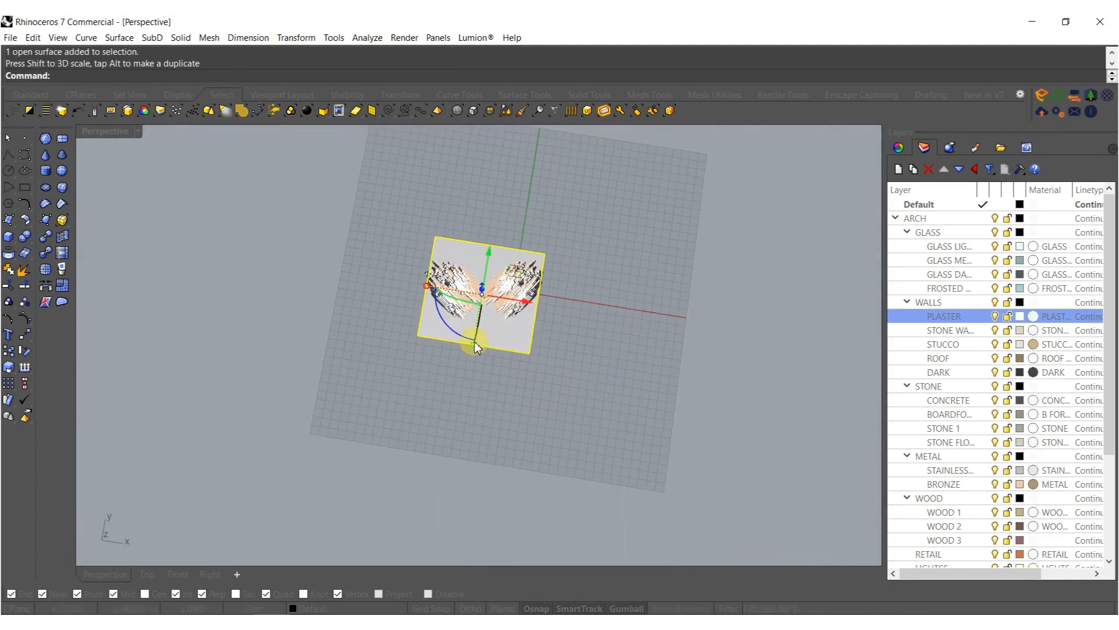
pyautogui.keyDown('shift'); pyautogui.moveTo(474, 347); pyautogui.dragTo(471, 524); pyautogui.keyUp('shift')
pyautogui.keyDown('shift'); pyautogui.moveTo(262, 342); pyautogui.dragTo(274, 370, button='right'); pyautogui.keyUp('shift')
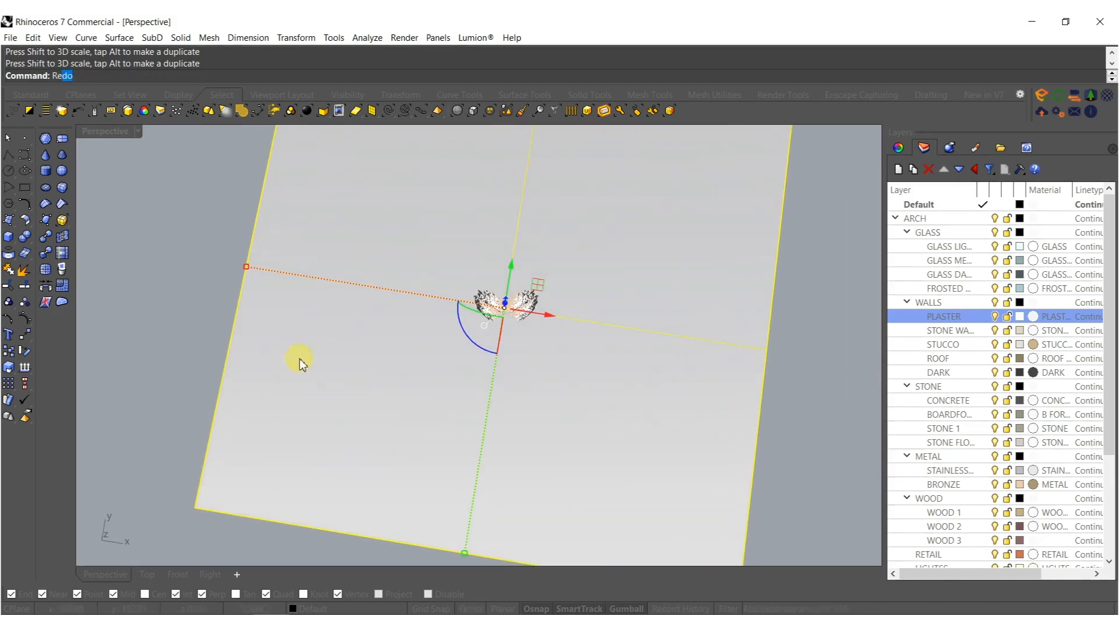
# Rebuild the ground surface with 125 points and degree 3 in both U and V, deleting the input.
pyautogui.write('build')
pyautogui.press('Return')
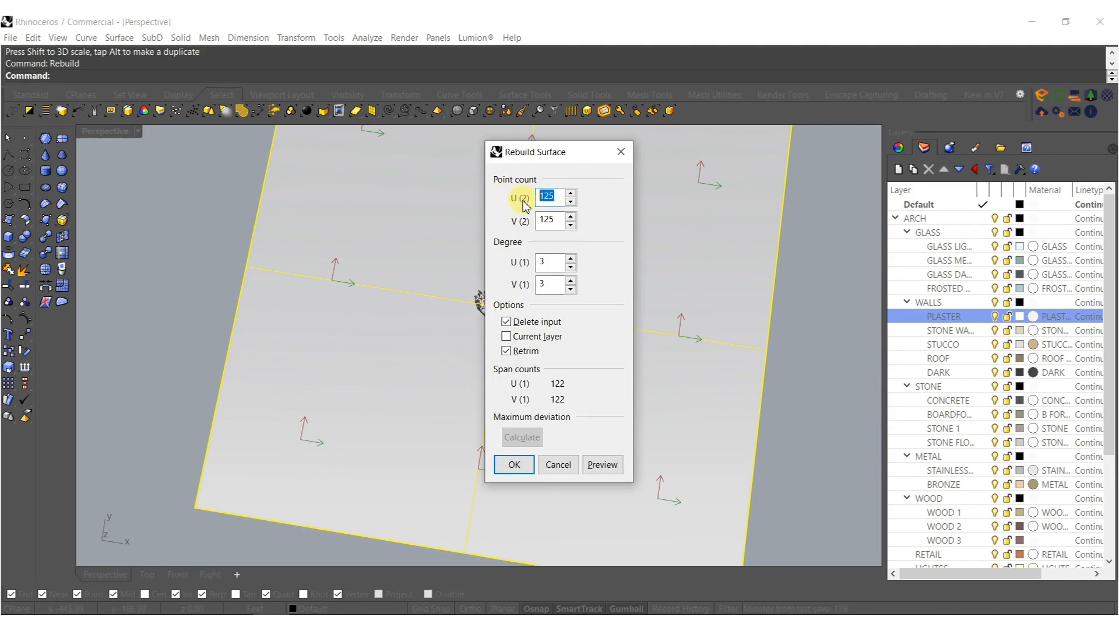
pyautogui.click(515, 465)
# Turn on the ground surface's control points, then select the three meshes and lock them.
pyautogui.moveTo(282, 290); pyautogui.dragTo(70, 306, button='right')
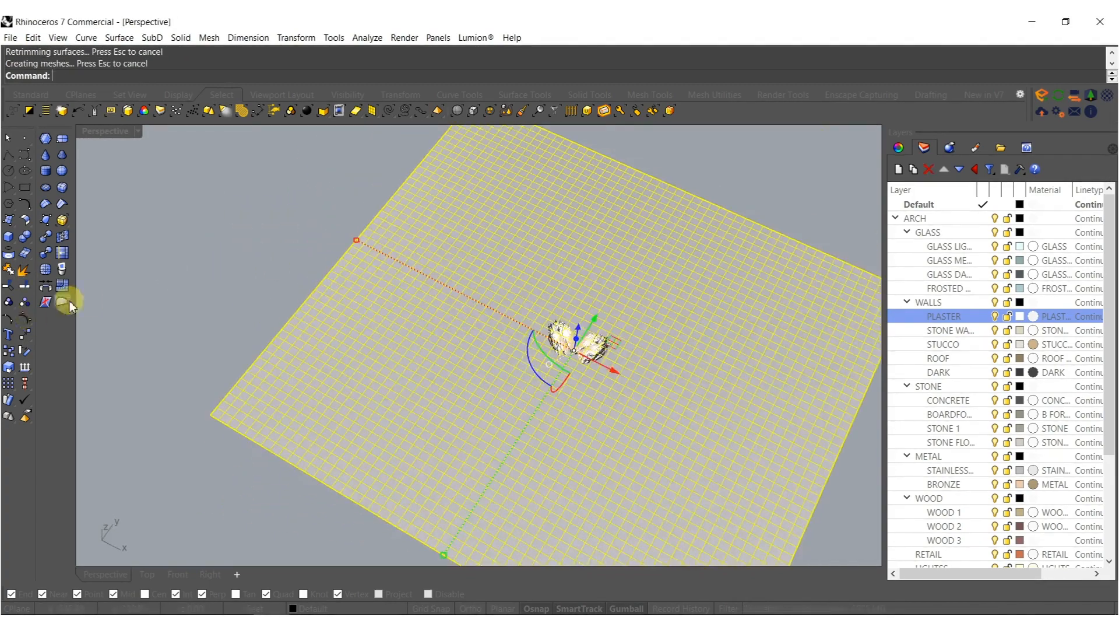
pyautogui.click(24, 318)
pyautogui.moveTo(344, 295); pyautogui.dragTo(590, 310, button='right')
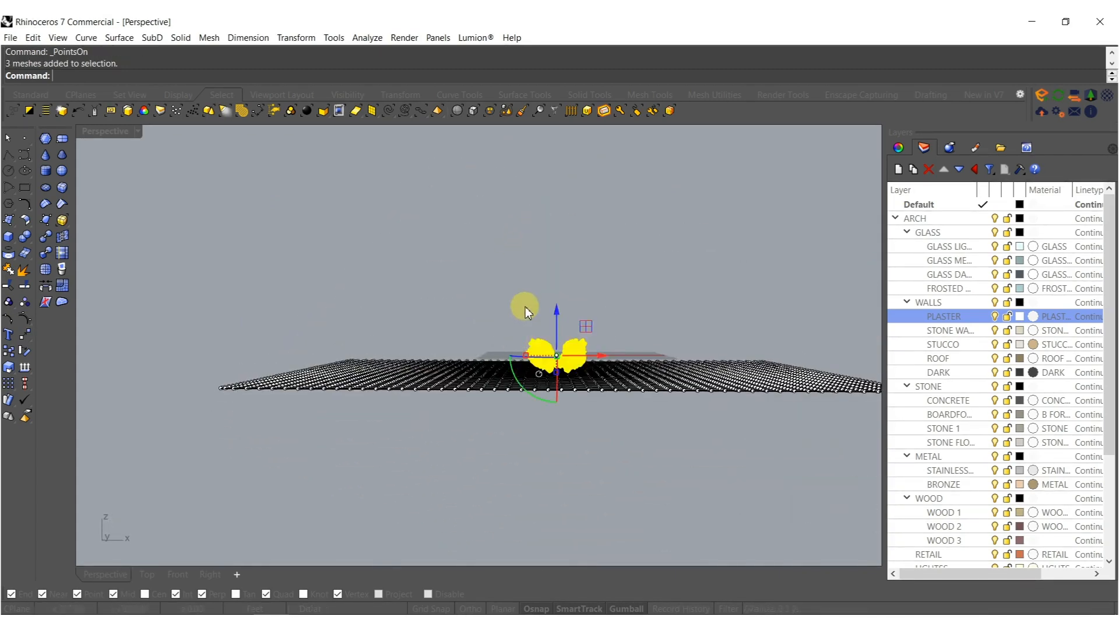
pyautogui.hotkey('ctrl', 'l')
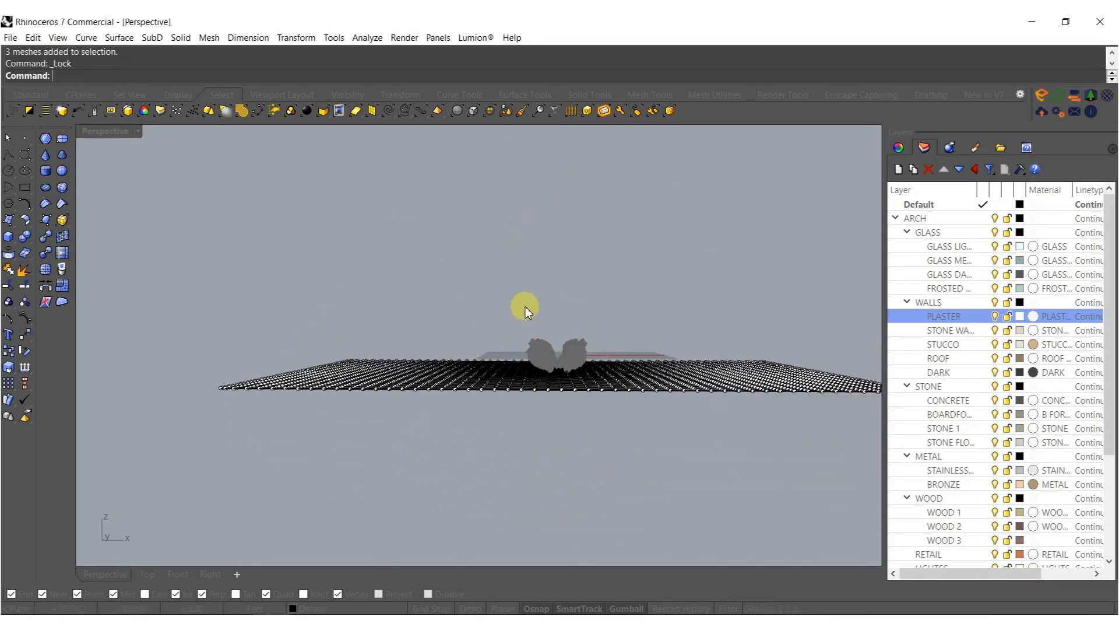
# Use SelBrush at a brush width of 149 to select a broad swath of ground control points on one side of the form.
pyautogui.click(522, 115)
pyautogui.moveTo(512, 349); pyautogui.dragTo(511, 396, button='right')
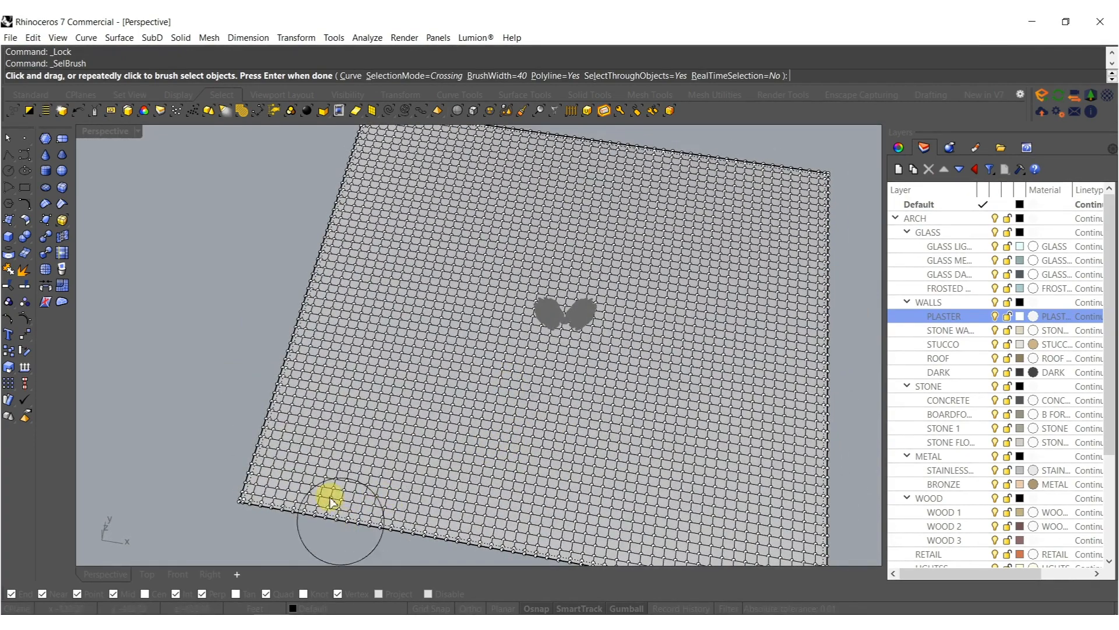
pyautogui.moveTo(266, 495)
pyautogui.mouseDown()
pyautogui.moveTo(450, 470)
pyautogui.moveTo(466, 370)
pyautogui.moveTo(462, 257)
pyautogui.moveTo(548, 235)
pyautogui.moveTo(645, 177)
pyautogui.mouseUp()
pyautogui.moveTo(564, 210)
pyautogui.mouseDown()
pyautogui.moveTo(430, 233)
pyautogui.moveTo(412, 365)
pyautogui.moveTo(271, 441)
pyautogui.mouseUp()
pyautogui.press('Return')
pyautogui.keyDown('shift'); pyautogui.moveTo(728, 419); pyautogui.dragTo(574, 356, button='right'); pyautogui.keyUp('shift')
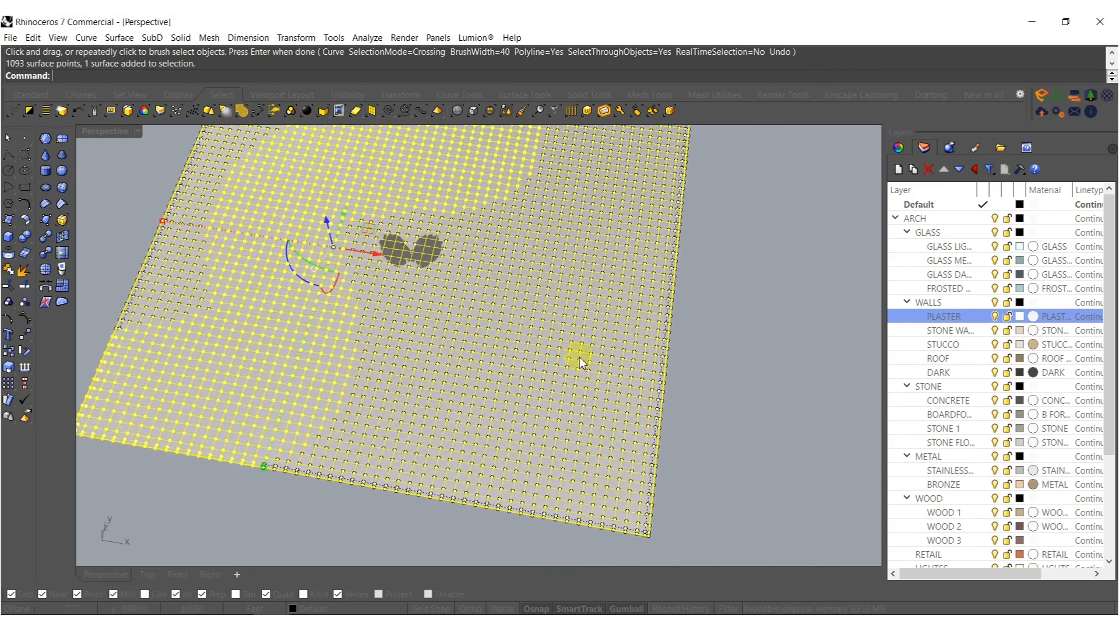
# Add the control points near the opposite front corner and side of the ground surface to the selection with more brush strokes.
pyautogui.press('Return')
pyautogui.moveTo(636, 526)
pyautogui.mouseDown()
pyautogui.moveTo(537, 462)
pyautogui.moveTo(485, 376)
pyautogui.mouseUp()
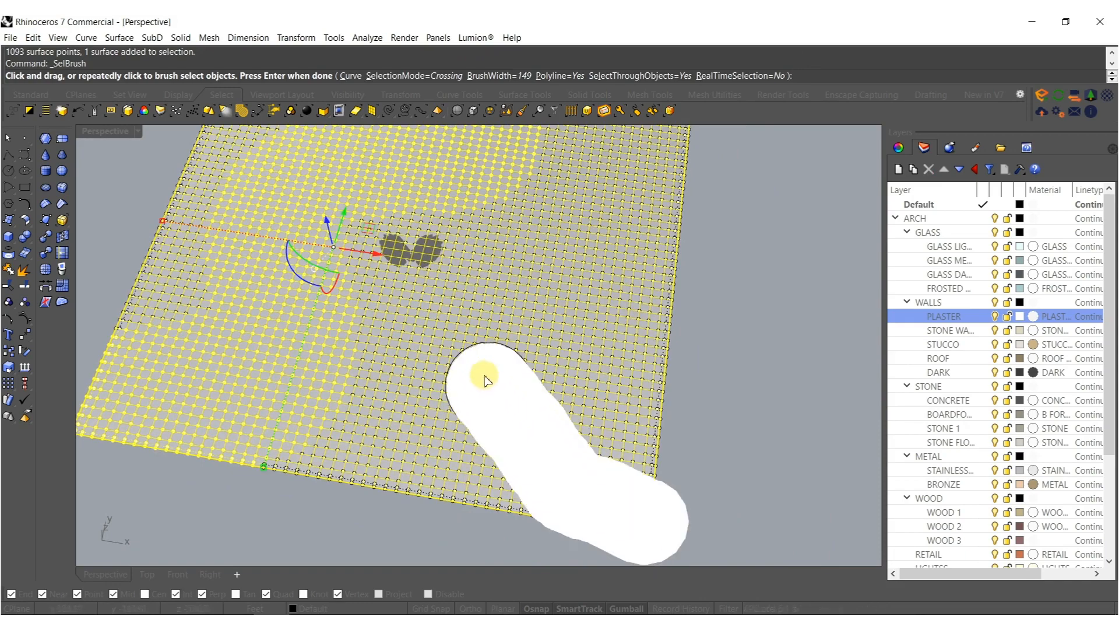
pyautogui.moveTo(475, 319)
pyautogui.mouseDown()
pyautogui.moveTo(592, 268)
pyautogui.moveTo(680, 260)
pyautogui.moveTo(583, 365)
pyautogui.moveTo(676, 365)
pyautogui.mouseUp()
pyautogui.moveTo(615, 441); pyautogui.dragTo(720, 452)
pyautogui.press('Return')
pyautogui.moveTo(720, 452)
pyautogui.mouseDown(button='right')
pyautogui.moveTo(750, 402)
pyautogui.moveTo(655, 325)
pyautogui.moveTo(641, 384)
pyautogui.moveTo(534, 390)
pyautogui.mouseUp(button='right')
pyautogui.press('Return')
pyautogui.moveTo(655, 314)
pyautogui.mouseDown()
pyautogui.moveTo(739, 312)
pyautogui.moveTo(779, 418)
pyautogui.mouseUp()
pyautogui.press('Return')
# Raise the brushed control points vertically to form a first level of terrain, and clear the selection.
pyautogui.moveTo(557, 436)
pyautogui.keyDown('shift'); pyautogui.mouseDown(button='right')
pyautogui.moveTo(772, 365)
pyautogui.moveTo(761, 317)
pyautogui.moveTo(720, 278)
pyautogui.mouseUp(button='right'); pyautogui.keyUp('shift')
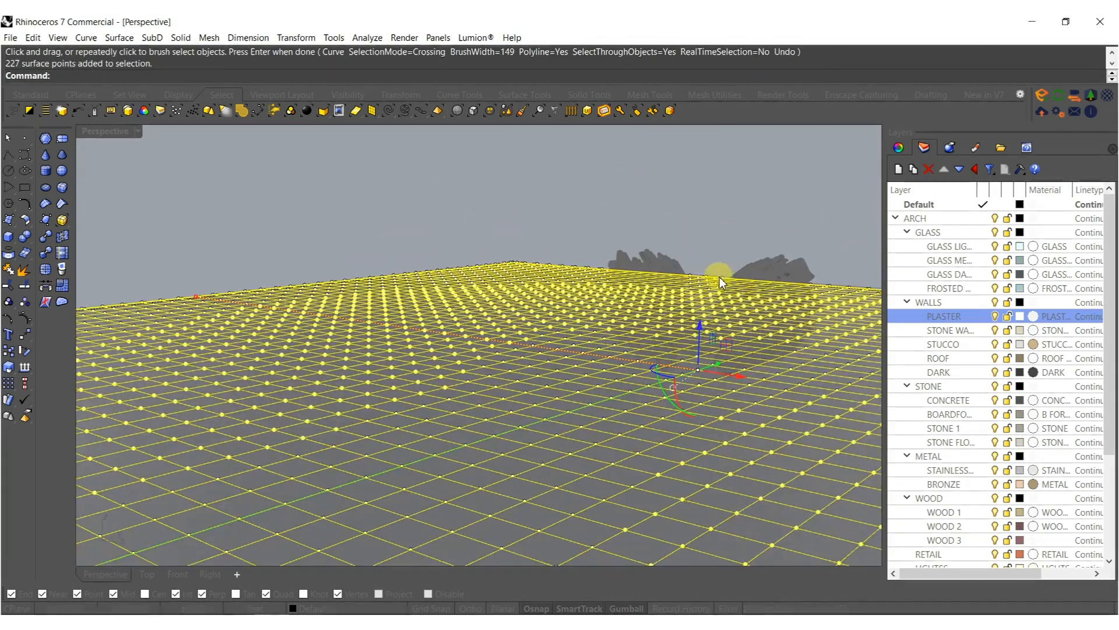
pyautogui.moveTo(702, 317); pyautogui.dragTo(696, 280)
pyautogui.moveTo(696, 280); pyautogui.dragTo(487, 337, button='right')
pyautogui.scroll(-10, 489, 373)
pyautogui.press('Escape')
# Brush-select smaller patches of control points inside the raised areas on both sides of and behind the form.
pyautogui.rightClick(400, 377)
pyautogui.moveTo(347, 401)
pyautogui.mouseDown()
pyautogui.moveTo(451, 325)
pyautogui.moveTo(448, 315)
pyautogui.mouseUp()
pyautogui.rightClick(447, 316)
pyautogui.keyDown('shift'); pyautogui.moveTo(535, 245); pyautogui.dragTo(486, 306, button='right'); pyautogui.keyUp('shift')
pyautogui.moveTo(502, 282)
pyautogui.mouseDown()
pyautogui.moveTo(619, 305)
pyautogui.moveTo(710, 292)
pyautogui.moveTo(726, 303)
pyautogui.mouseUp()
pyautogui.keyDown('shift'); pyautogui.moveTo(736, 370); pyautogui.dragTo(730, 326, button='right'); pyautogui.keyUp('shift')
pyautogui.rightClick(730, 326)
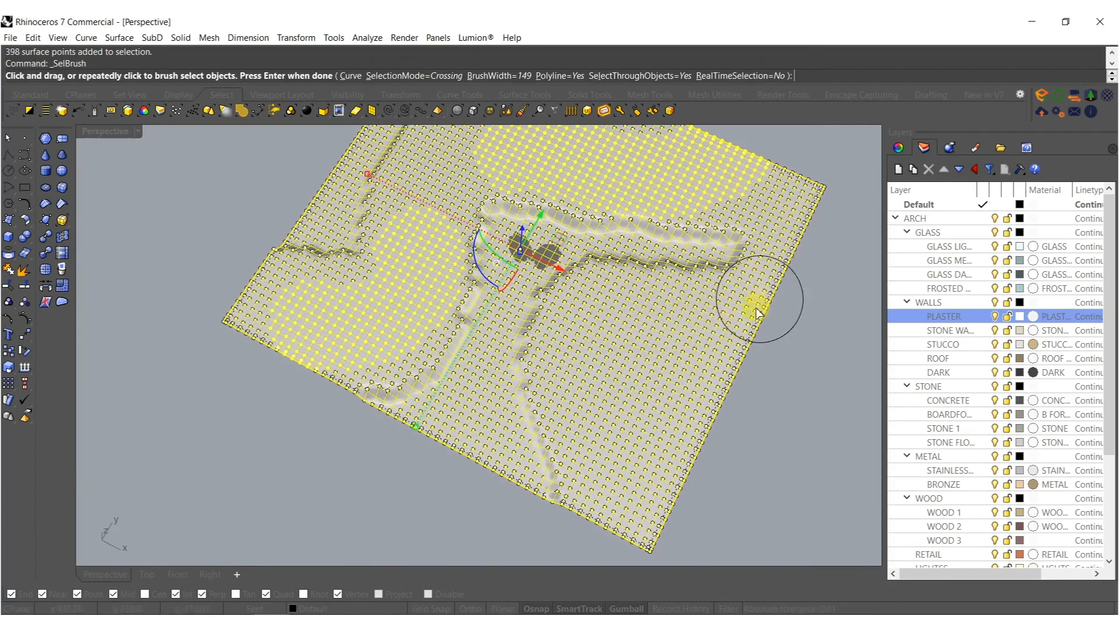
pyautogui.moveTo(761, 306)
pyautogui.mouseDown()
pyautogui.moveTo(612, 412)
pyautogui.moveTo(652, 508)
pyautogui.mouseUp()
pyautogui.rightClick(651, 508)
# Remove the surface itself from the selection, raise the picked points vertically into a second terrain level, and turn the points off.
pyautogui.moveTo(563, 393)
pyautogui.keyDown('shift'); pyautogui.mouseDown(button='right')
pyautogui.moveTo(576, 446)
pyautogui.moveTo(550, 437)
pyautogui.moveTo(555, 337)
pyautogui.mouseUp(button='right'); pyautogui.keyUp('shift')
pyautogui.keyDown('ctrl'); pyautogui.click(566, 424); pyautogui.keyUp('ctrl')
pyautogui.scroll(5, 571, 344)
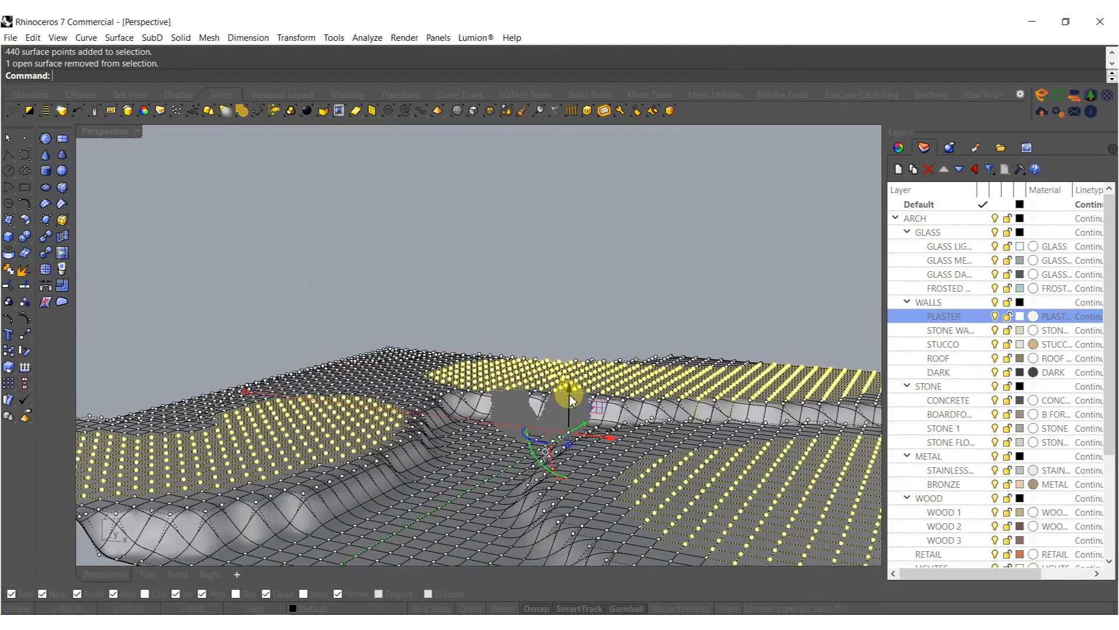
pyautogui.moveTo(570, 396); pyautogui.dragTo(570, 365)
pyautogui.moveTo(523, 398); pyautogui.dragTo(509, 387, button='right')
pyautogui.press('Escape')
pyautogui.press('Escape')
pyautogui.click(463, 411)
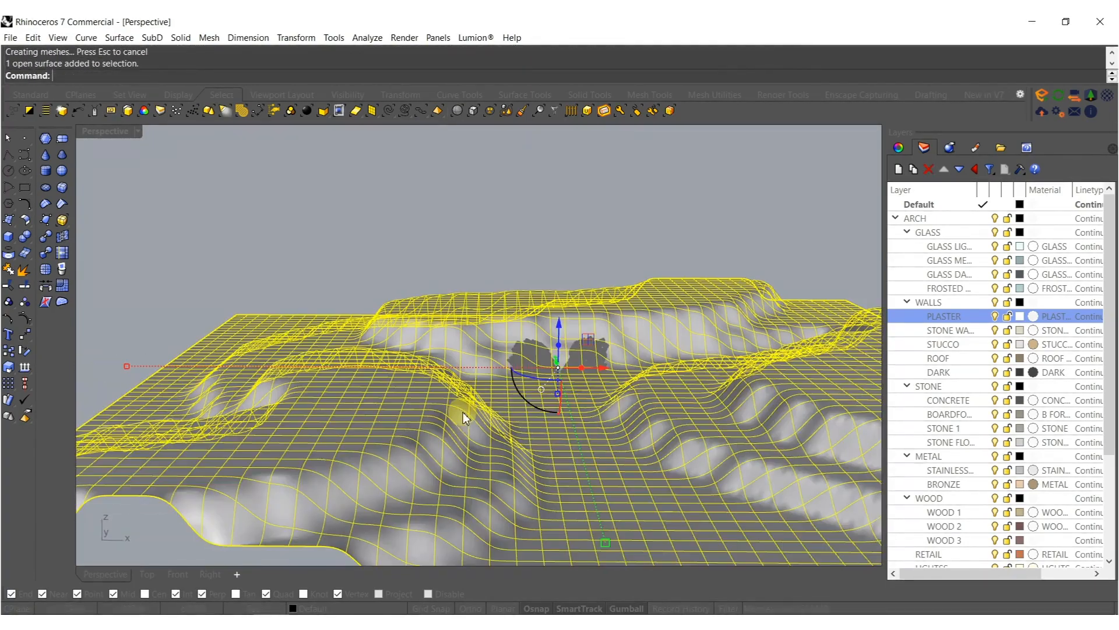
# Smooth the terrain surface in X, Y and Z using world coordinates, 100 smooth steps and a factor per step of about 0.0814.
pyautogui.press('Return')
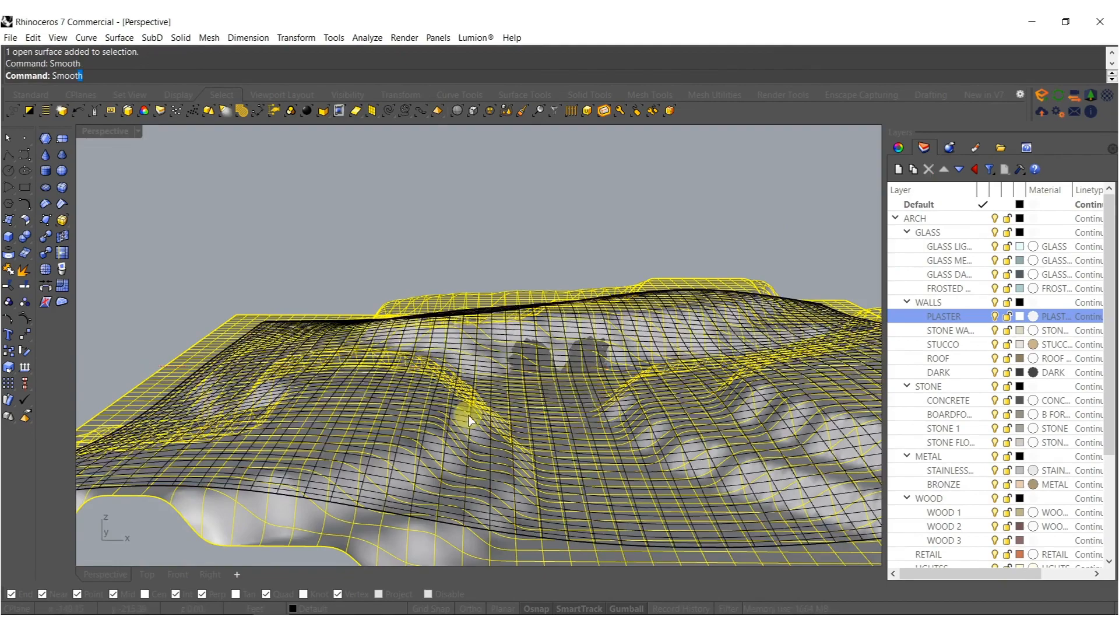
pyautogui.moveTo(595, 335); pyautogui.dragTo(559, 336)
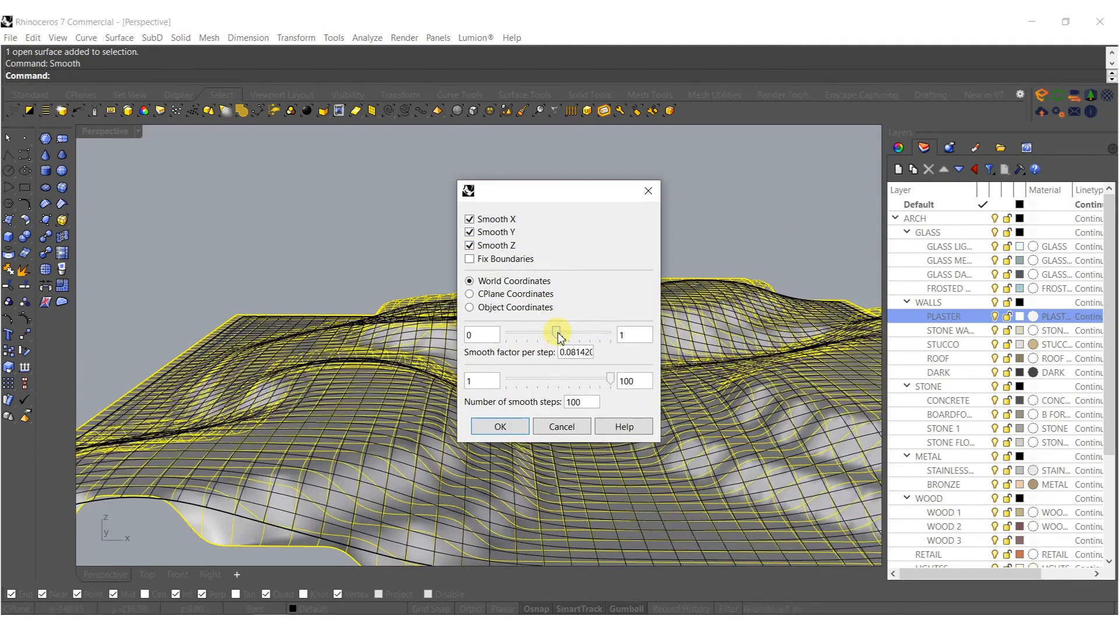
pyautogui.click(523, 427)
# Raise the smoothed terrain surface slightly against the base of the form and clear the selection.
pyautogui.moveTo(525, 430); pyautogui.dragTo(583, 517, button='right')
pyautogui.click(642, 499)
pyautogui.moveTo(643, 499); pyautogui.dragTo(643, 485)
pyautogui.press('Escape')
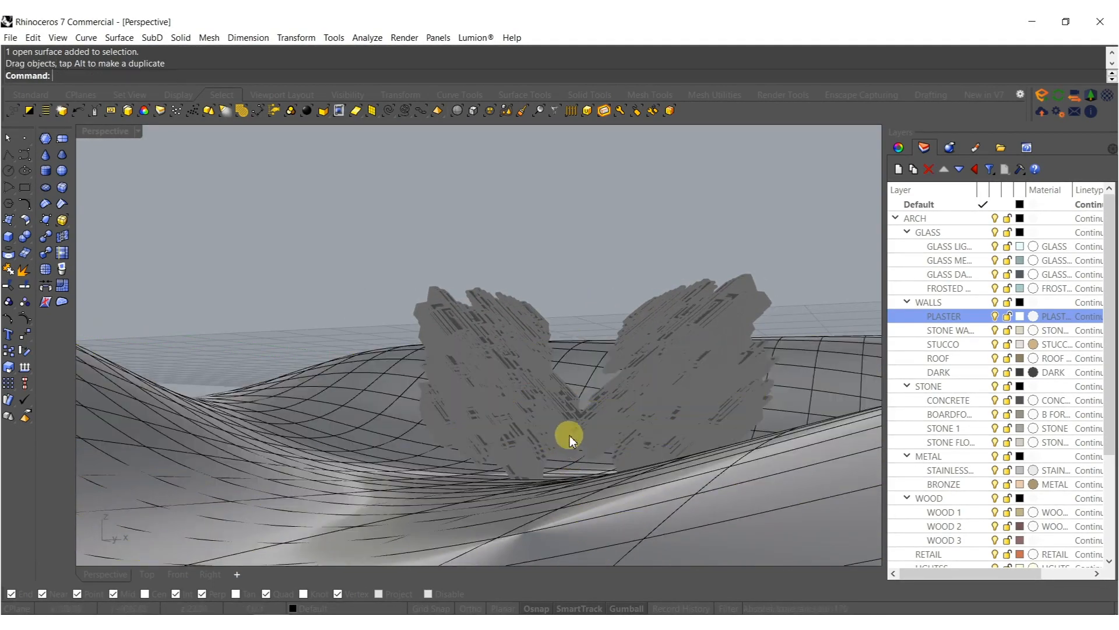
# Set the Perspective viewport to the Arctic display mode with the form seen close up.
pyautogui.moveTo(593, 395); pyautogui.dragTo(620, 372, button='right')
pyautogui.scroll(5, 679, 380)
pyautogui.click(111, 132)
pyautogui.click(187, 289)
# Scale the terrain surface down toward the form with its gumball and clear the selection.
pyautogui.moveTo(430, 338); pyautogui.dragTo(316, 339, button='right')
pyautogui.scroll(-7, 456, 385)
pyautogui.click(437, 388)
pyautogui.scroll(-6, 316, 338)
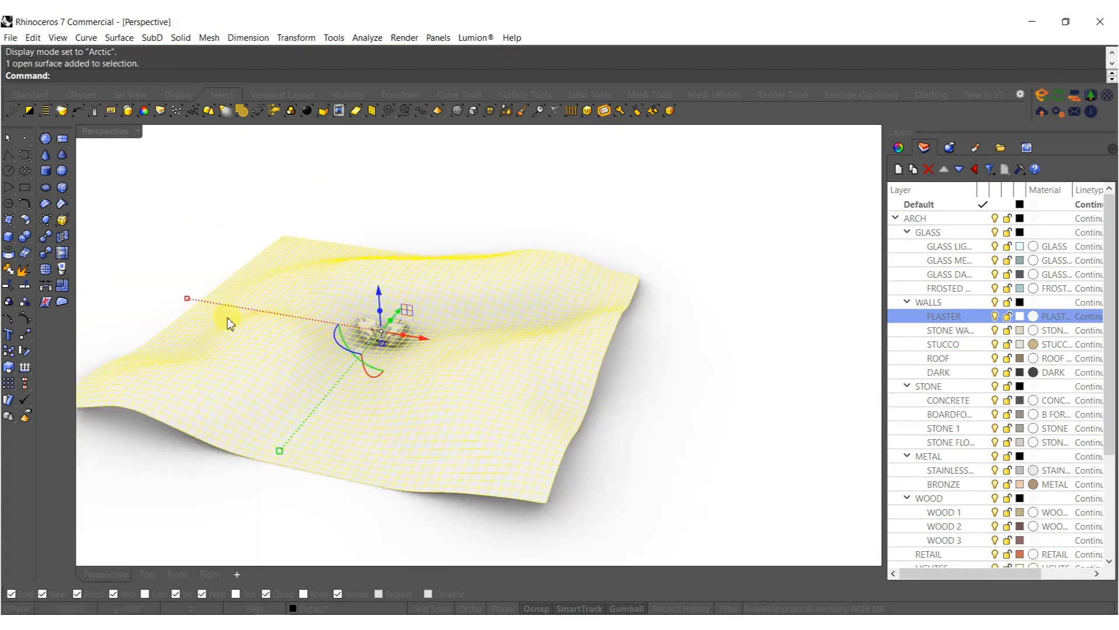
pyautogui.moveTo(192, 303); pyautogui.dragTo(249, 309)
pyautogui.scroll(10, 367, 333)
pyautogui.press('Escape')
# Shift the terrain surface down so less of the form protrudes beneath it, and nudge it once more.
pyautogui.moveTo(355, 355); pyautogui.dragTo(592, 449, button='right')
pyautogui.scroll(5, 527, 439)
pyautogui.click(461, 343)
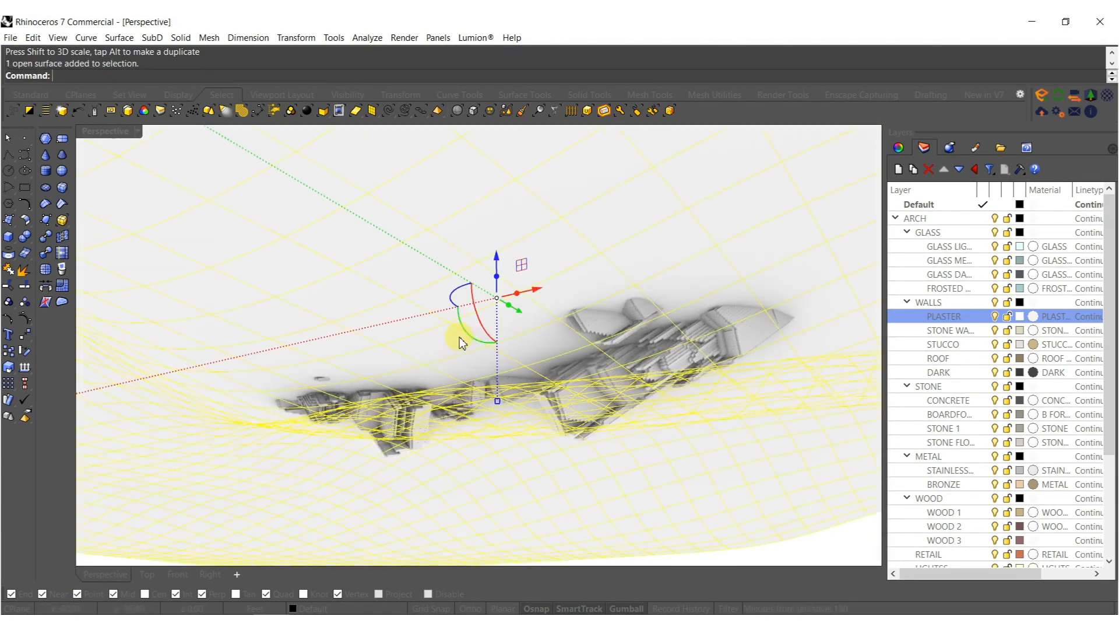
pyautogui.moveTo(640, 239); pyautogui.dragTo(645, 261)
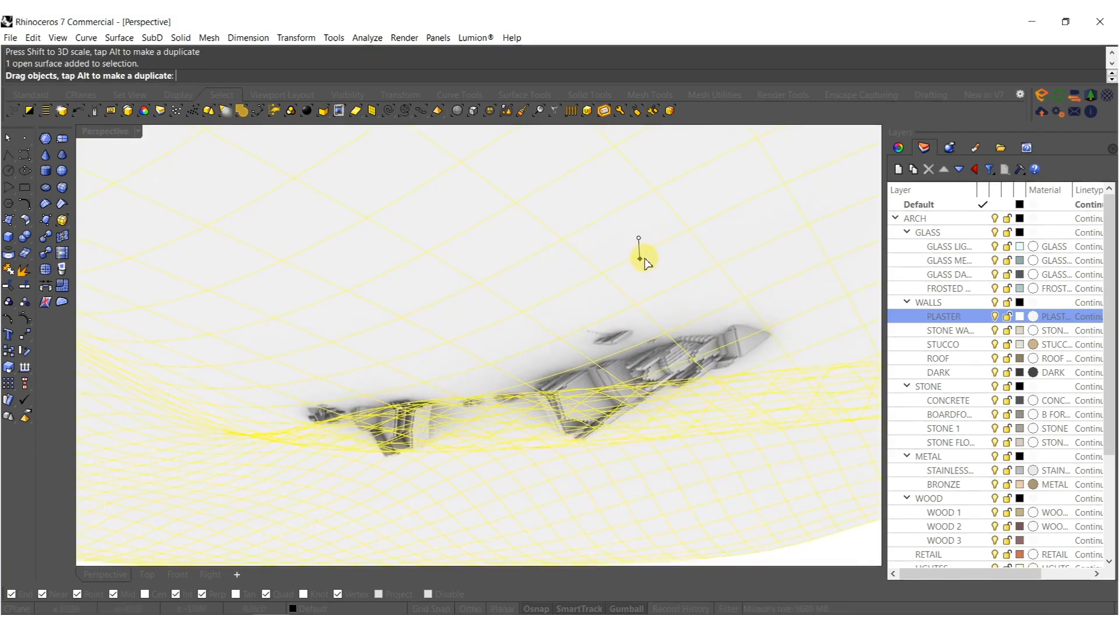
pyautogui.moveTo(607, 279); pyautogui.dragTo(499, 403, button='right')
pyautogui.press('Escape')
pyautogui.click(499, 404)
pyautogui.moveTo(534, 392); pyautogui.dragTo(542, 391)
pyautogui.press('Escape')
# Select the terrain surface around the form and set the viewport to the Shaded display mode.
pyautogui.scroll(8, 505, 331)
pyautogui.moveTo(501, 327); pyautogui.dragTo(607, 332, button='right')
pyautogui.scroll(6, 432, 252)
pyautogui.scroll(-4, 490, 352)
pyautogui.scroll(5, 502, 414)
pyautogui.scroll(5, 573, 327)
pyautogui.click(454, 516)
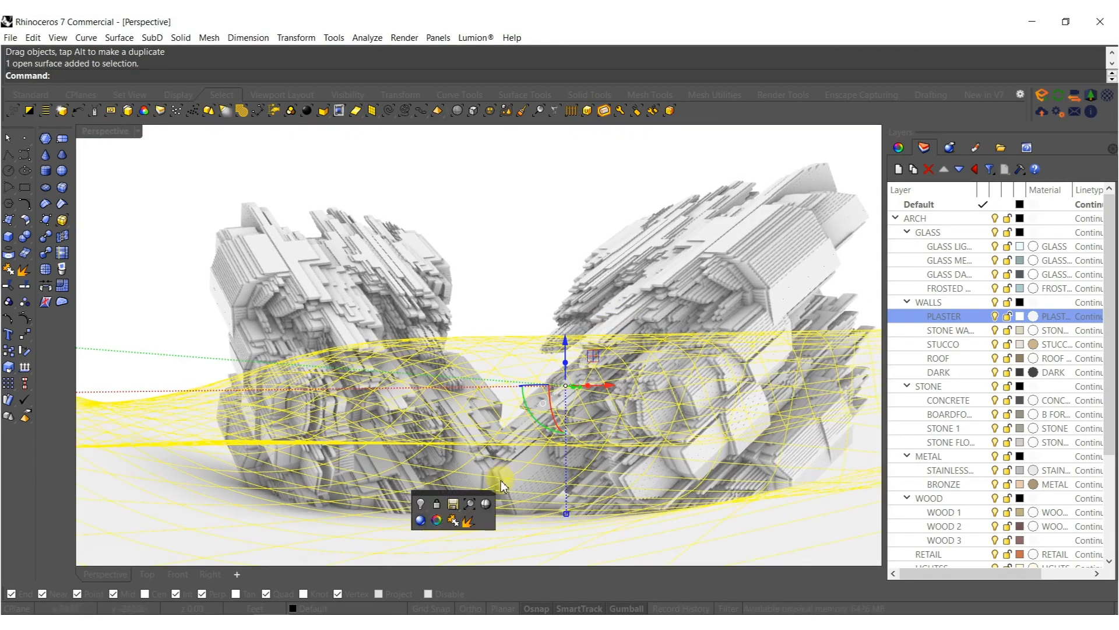
pyautogui.moveTo(479, 350)
pyautogui.mouseDown(button='right')
pyautogui.moveTo(487, 406)
pyautogui.moveTo(492, 375)
pyautogui.moveTo(427, 332)
pyautogui.mouseUp(button='right')
pyautogui.scroll(-7, 487, 406)
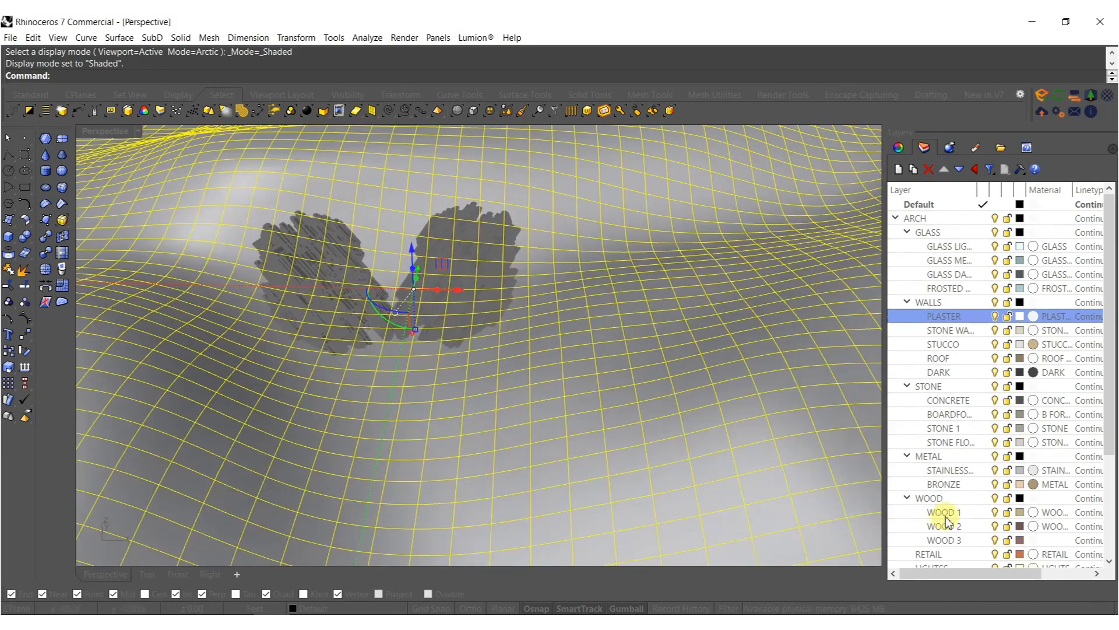
# Move the selected terrain surface to the GRASS layer under LANDSCAPE, and unlock the form's locked objects.
pyautogui.scroll(-4, 939, 520)
pyautogui.rightClick(925, 473)
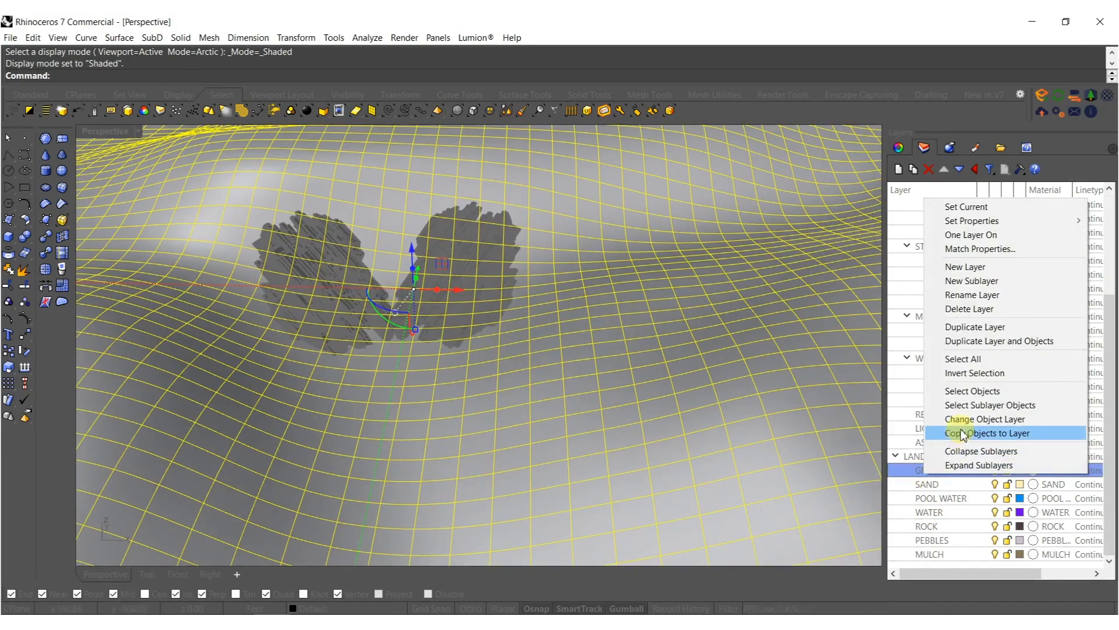
pyautogui.click(984, 418)
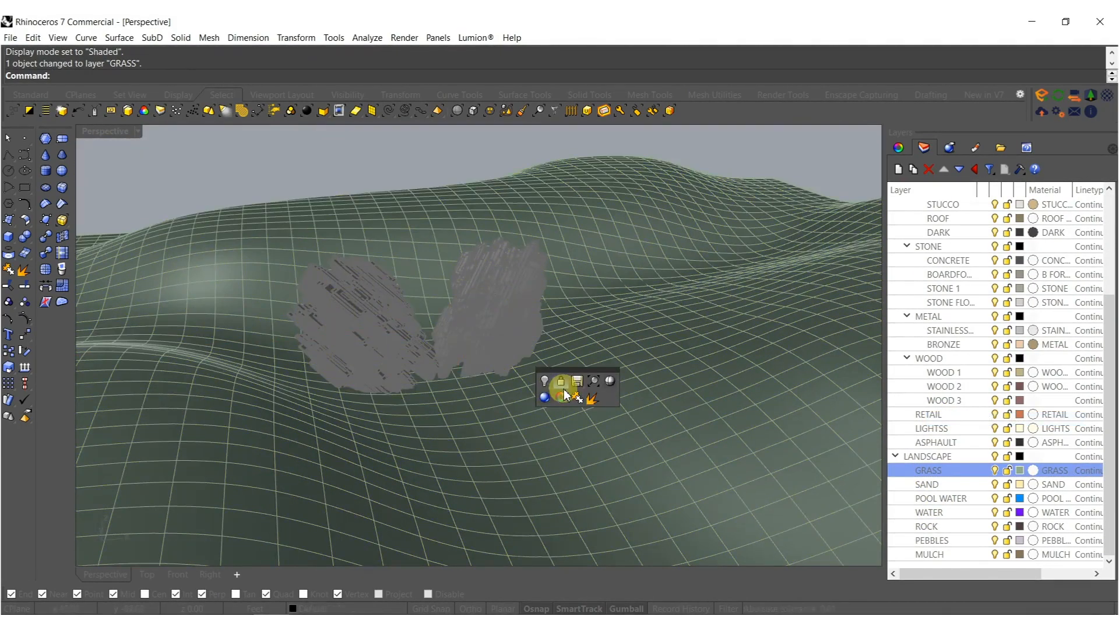
pyautogui.rightClick(562, 386)
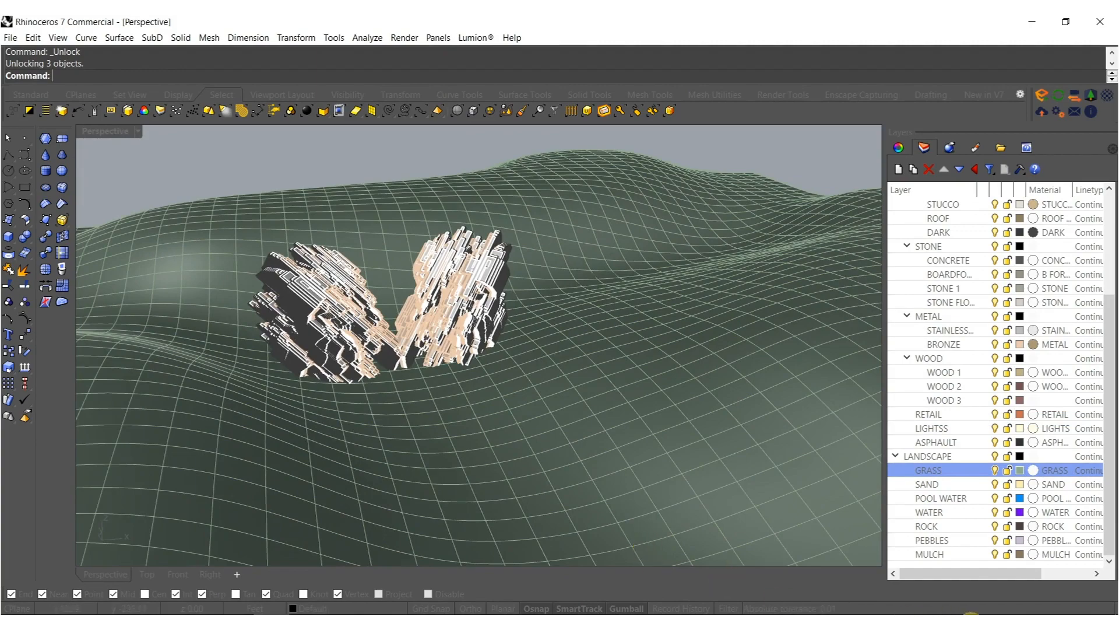
# Switch to Lumion and open the material library for the terrain's GRASS material, with the 2D Grass materials listed.
pyautogui.click(957, 614)
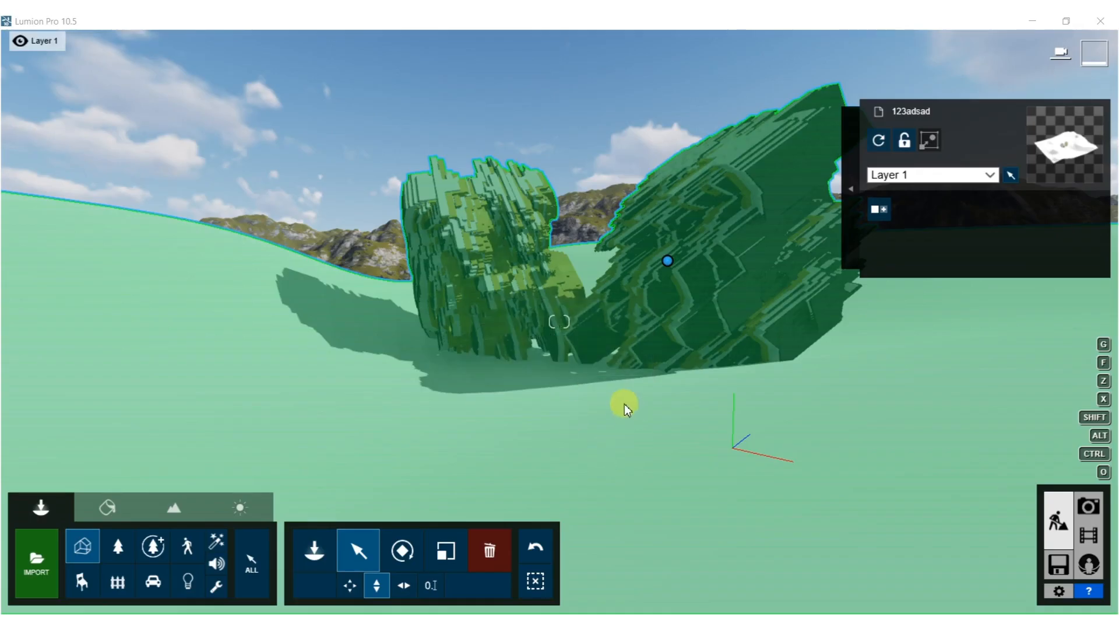
pyautogui.moveTo(624, 403); pyautogui.dragTo(637, 355, button='right')
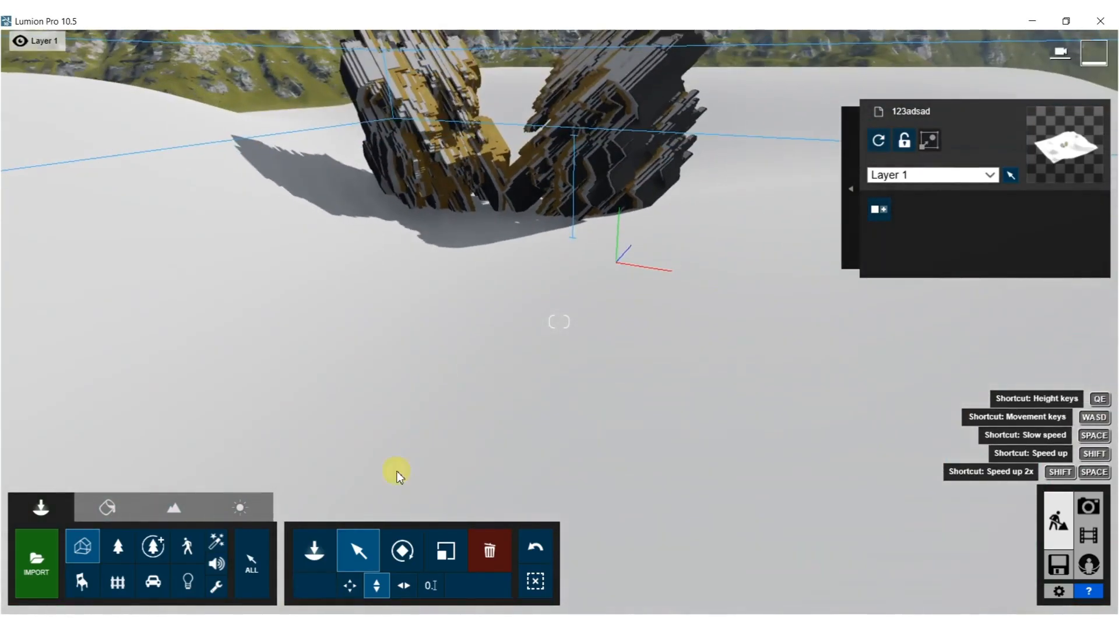
pyautogui.click(107, 511)
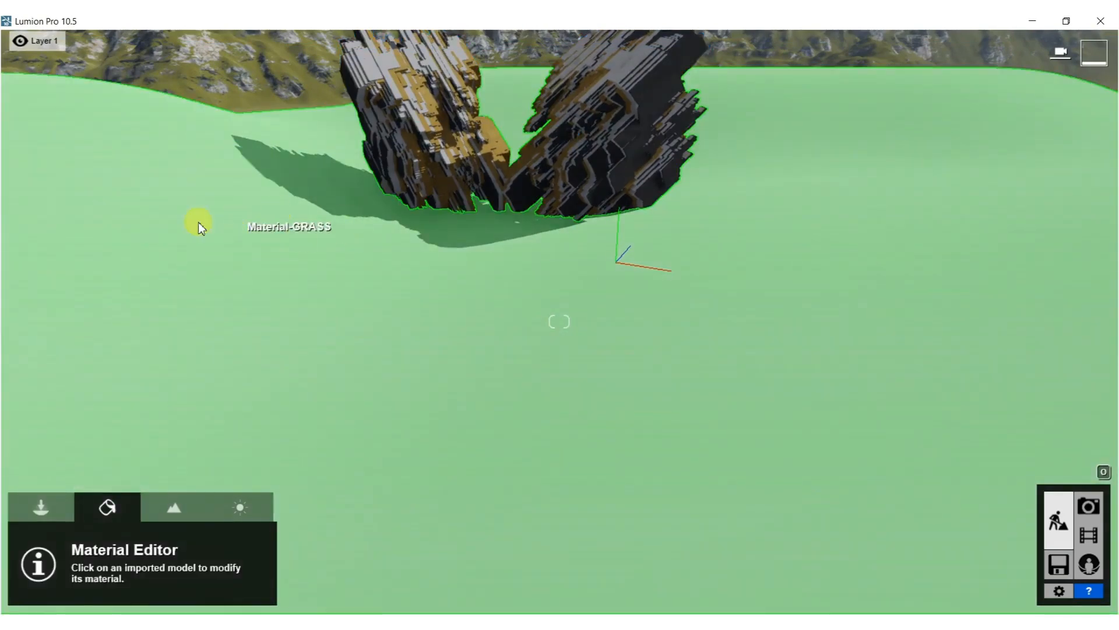
pyautogui.click(277, 213)
pyautogui.click(50, 118)
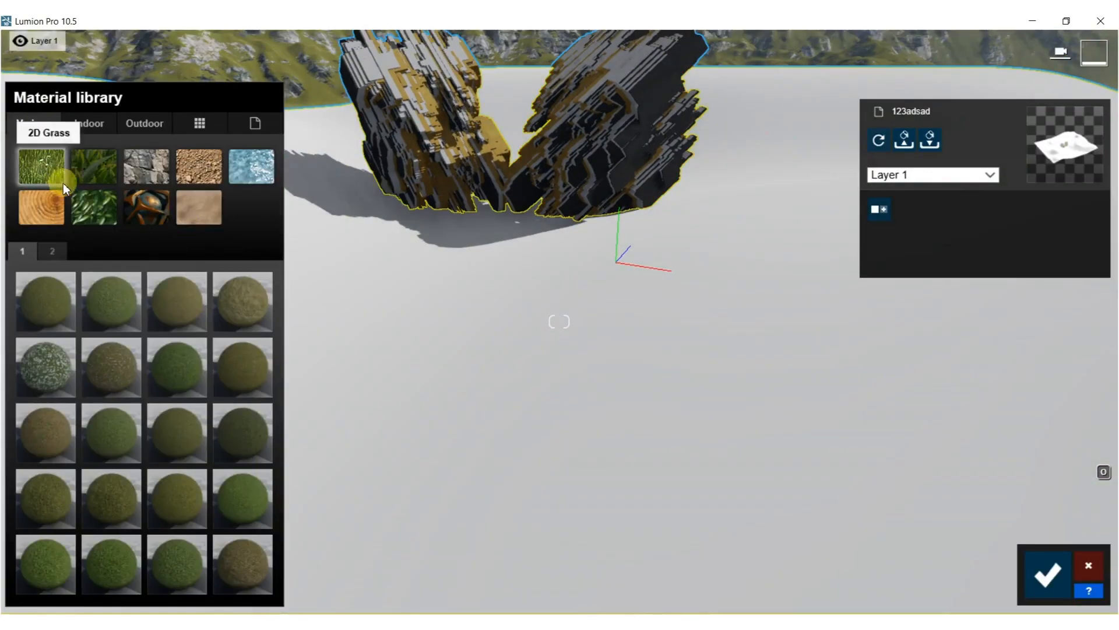
# Give the ground a dense 3D grass material and the model's Metal surfaces the dark reddish-brown material from the aged collection.
pyautogui.click(93, 169)
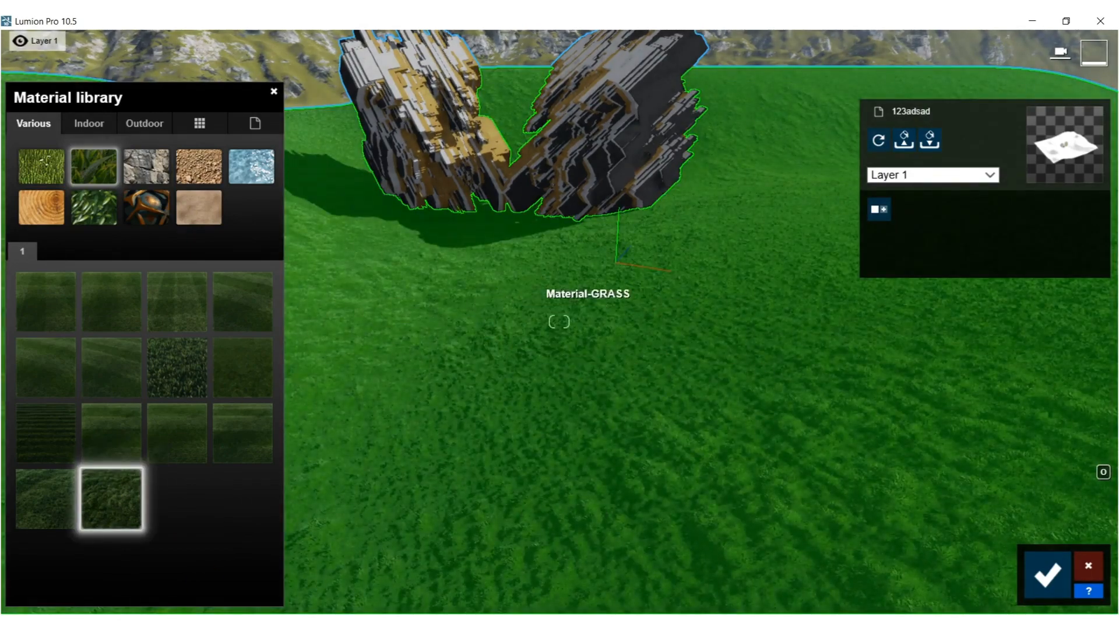
pyautogui.moveTo(548, 294); pyautogui.dragTo(574, 233, button='right')
pyautogui.press('w')
pyautogui.moveTo(583, 373); pyautogui.dragTo(694, 493, button='right')
pyautogui.click(691, 381)
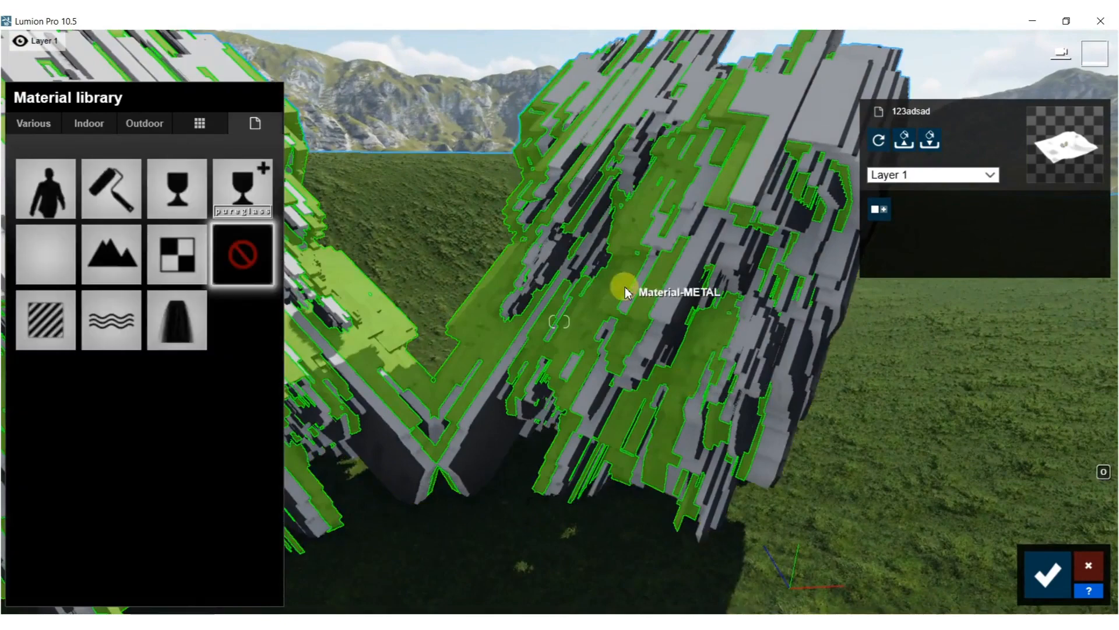
pyautogui.click(48, 125)
pyautogui.click(153, 201)
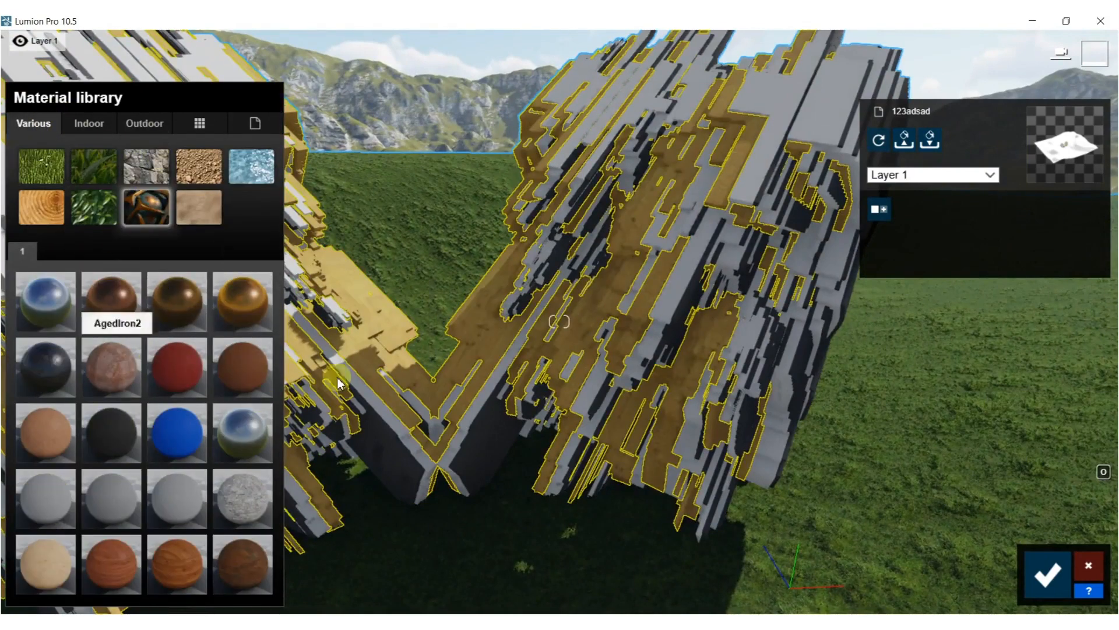
pyautogui.click(114, 307)
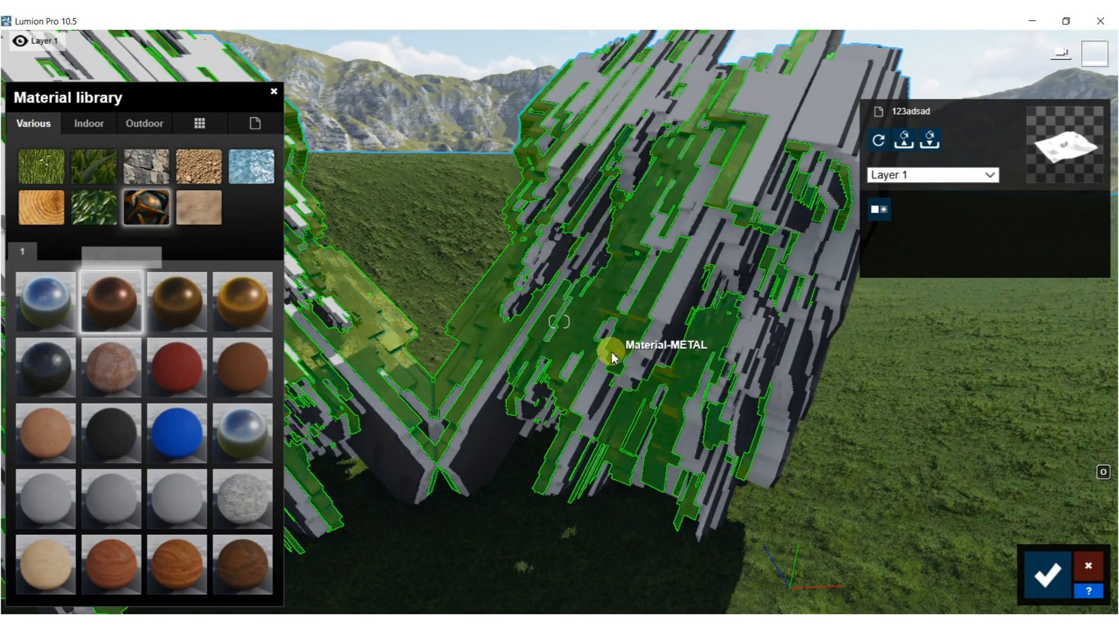
# Apply the indoor Marble 014 1024 material to the model's light surfaces and raise its emissive value slightly.
pyautogui.click(703, 181)
pyautogui.moveTo(758, 181); pyautogui.dragTo(435, 292, button='right')
pyautogui.click(524, 312)
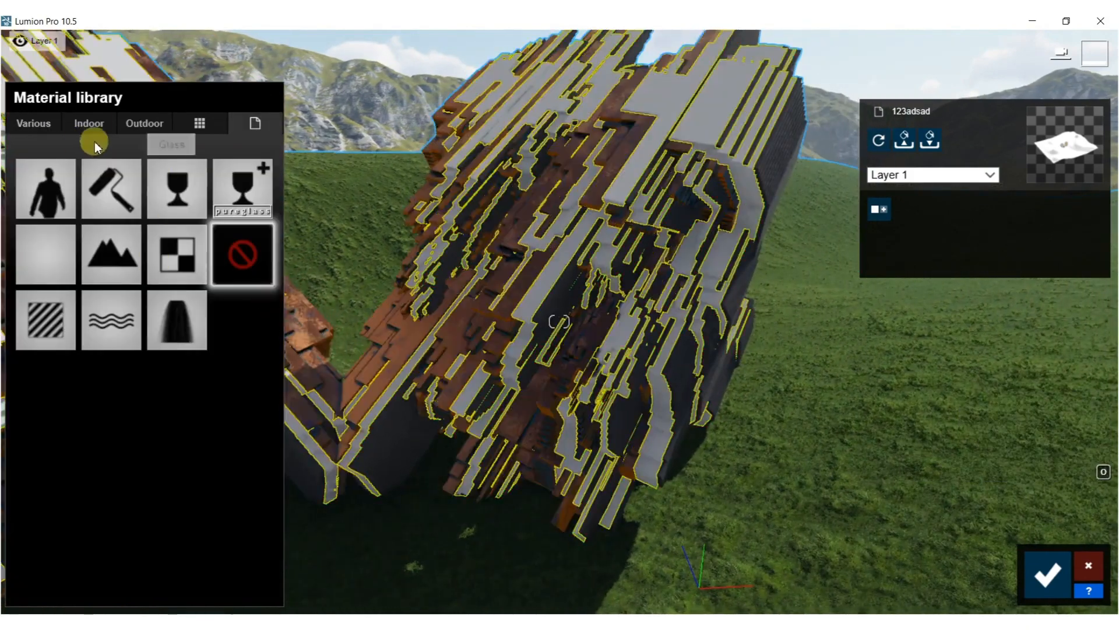
pyautogui.click(88, 123)
pyautogui.click(93, 207)
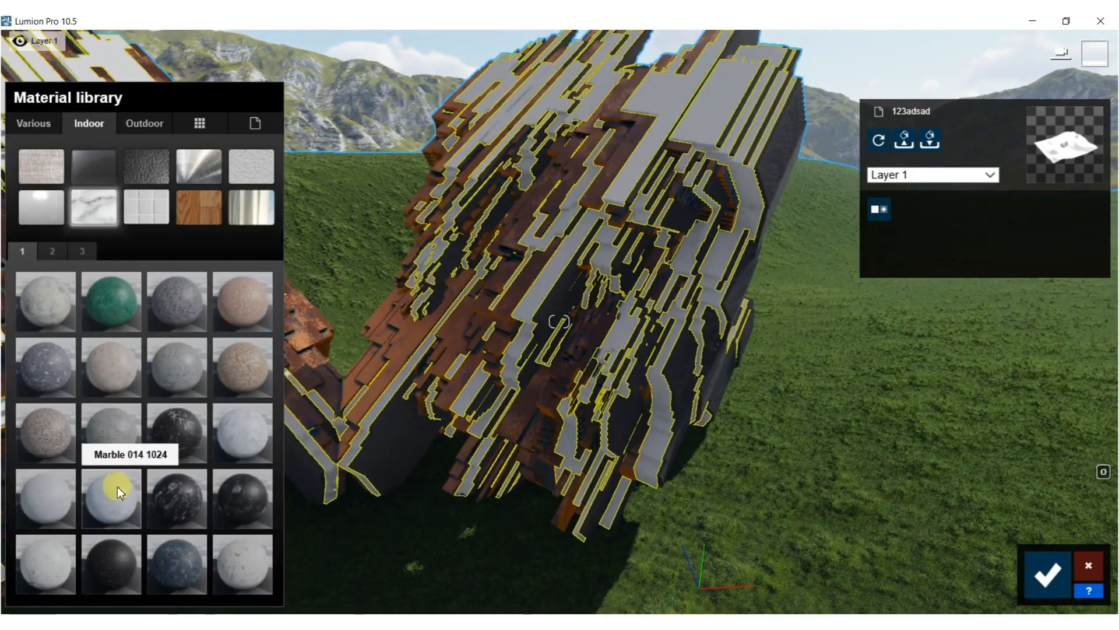
pyautogui.click(165, 434)
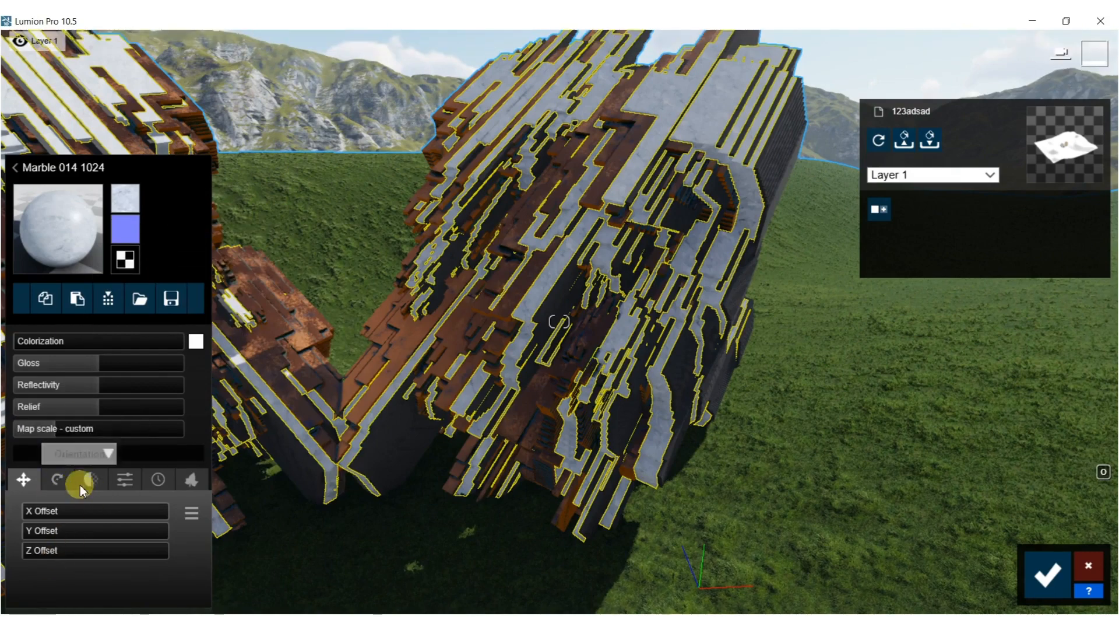
pyautogui.click(125, 478)
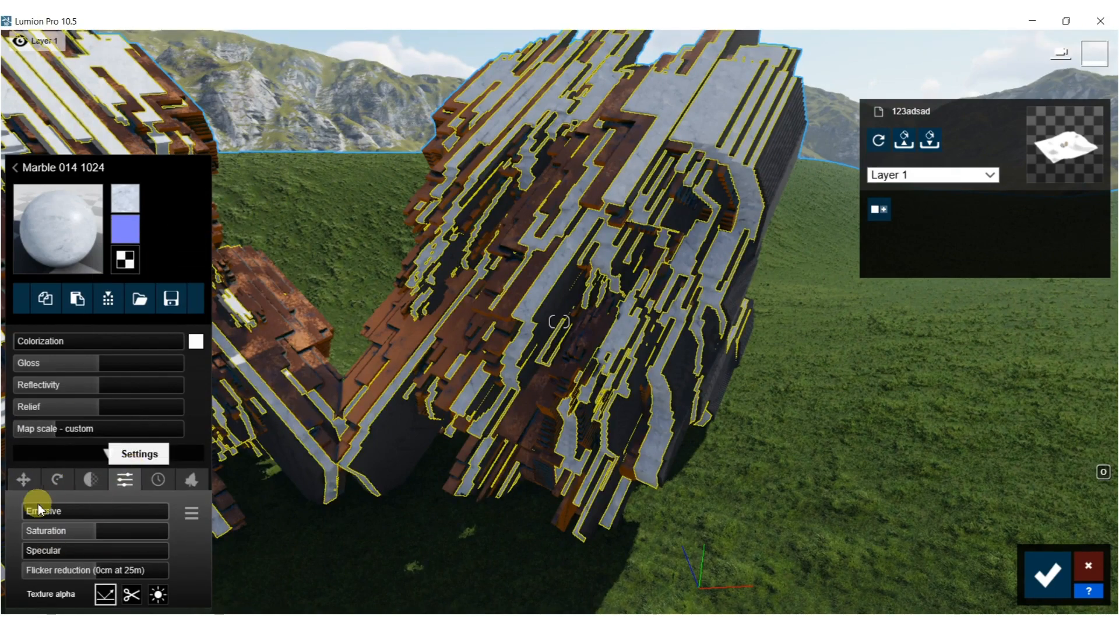
pyautogui.moveTo(29, 509); pyautogui.dragTo(37, 509)
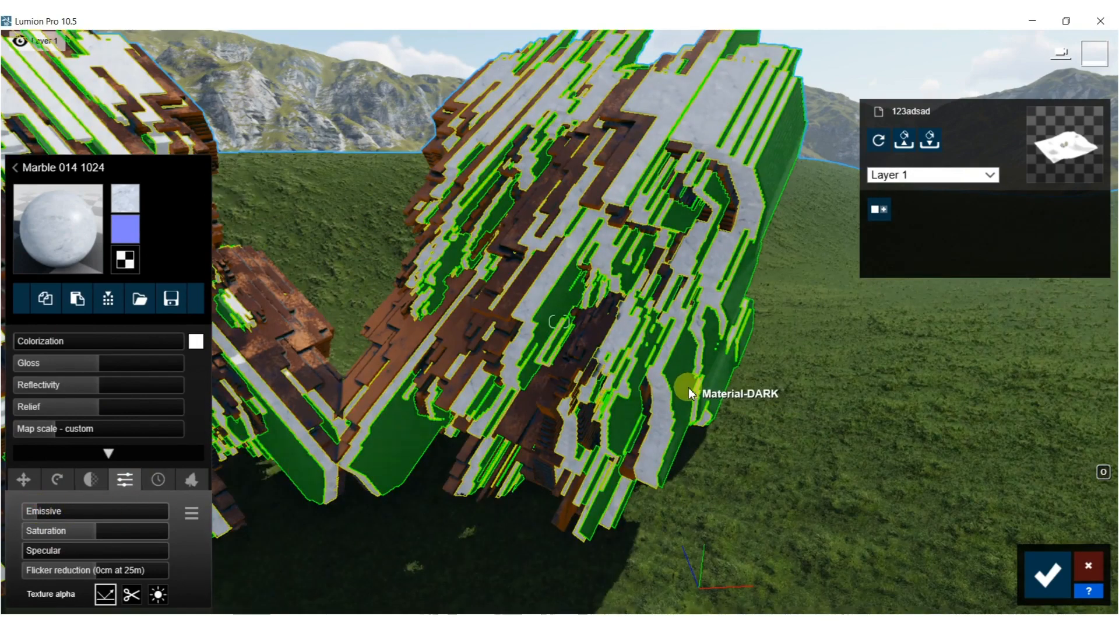
# Apply the dark outdoor brick material Polii Bricks 26 01 3k to the model's Dark surfaces.
pyautogui.click(688, 387)
pyautogui.click(143, 124)
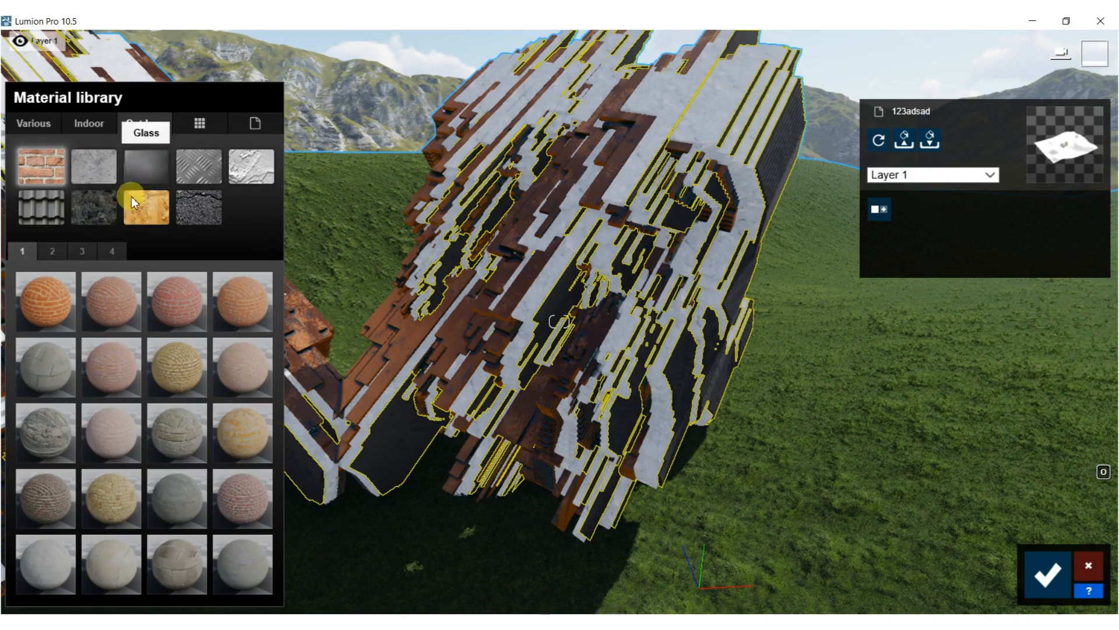
pyautogui.click(88, 210)
pyautogui.click(34, 163)
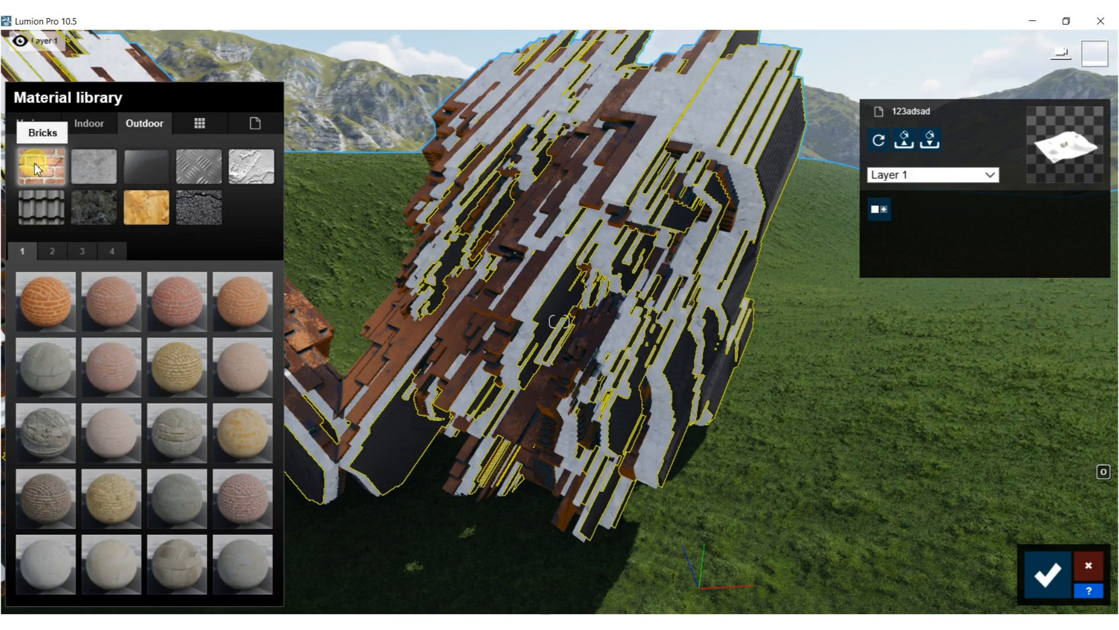
pyautogui.click(51, 254)
pyautogui.click(83, 254)
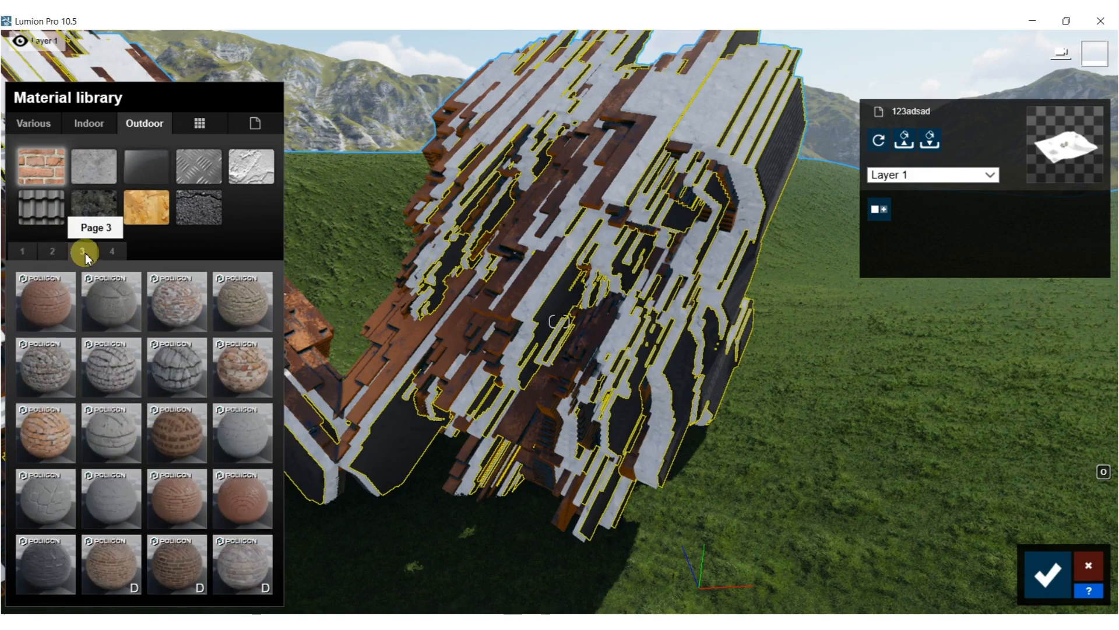
pyautogui.click(65, 562)
# Adjust the dark brick texture by raising its pitch to over a third, relief to the maximum, and map scale slightly.
pyautogui.press('w')
pyautogui.moveTo(481, 279); pyautogui.dragTo(542, 280, button='right')
pyautogui.press('w')
pyautogui.moveTo(839, 233); pyautogui.dragTo(723, 204, button='right')
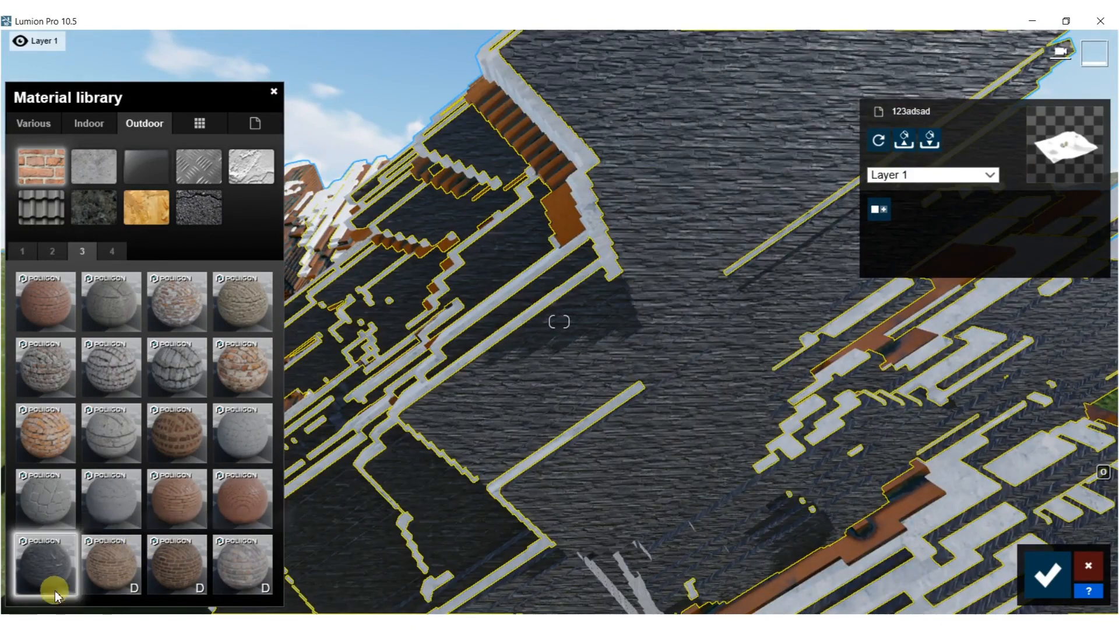
pyautogui.click(63, 581)
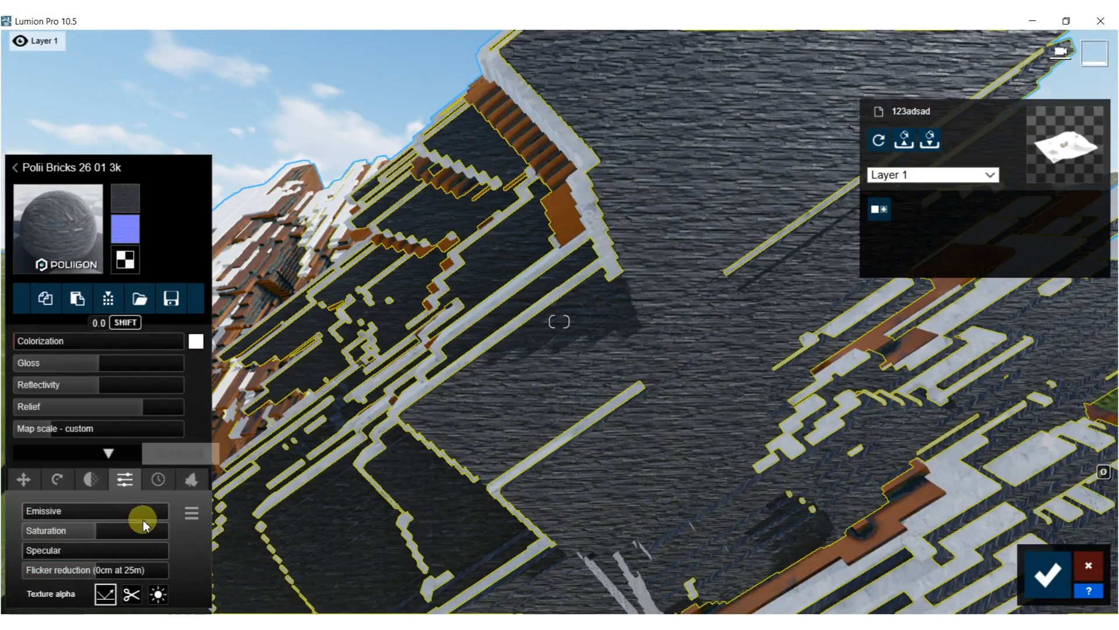
pyautogui.click(48, 482)
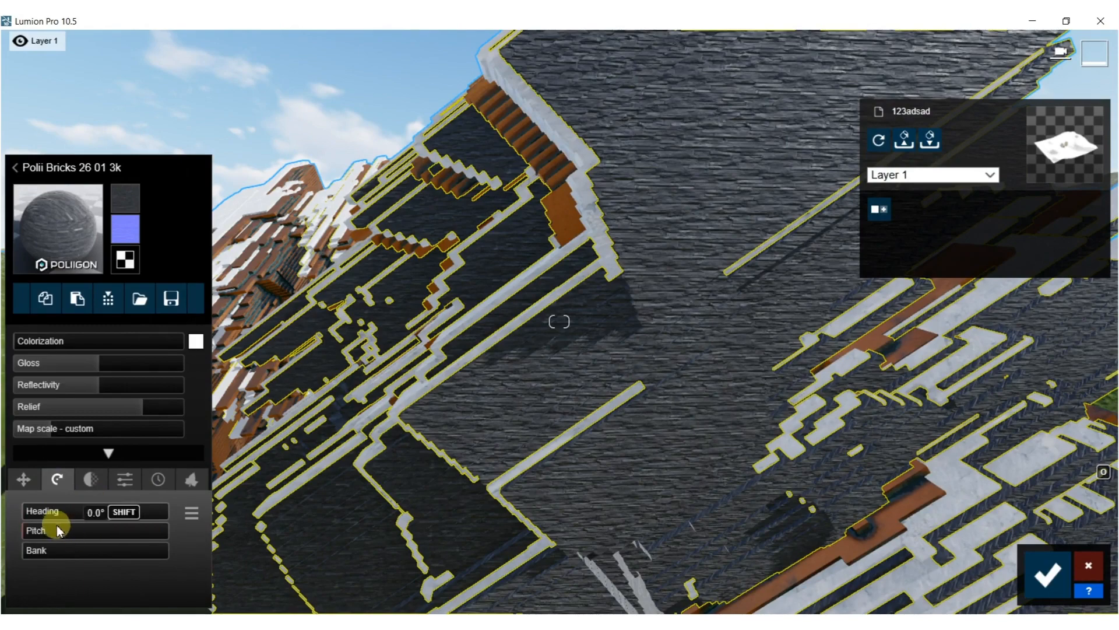
pyautogui.moveTo(43, 532); pyautogui.dragTo(78, 530)
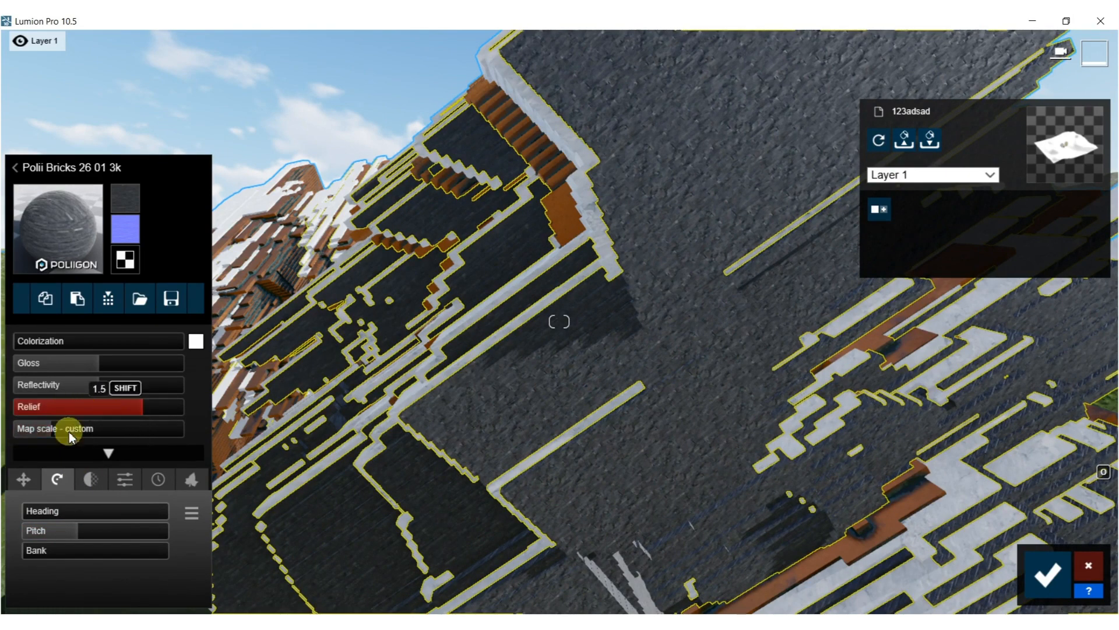
pyautogui.moveTo(174, 410); pyautogui.dragTo(228, 411)
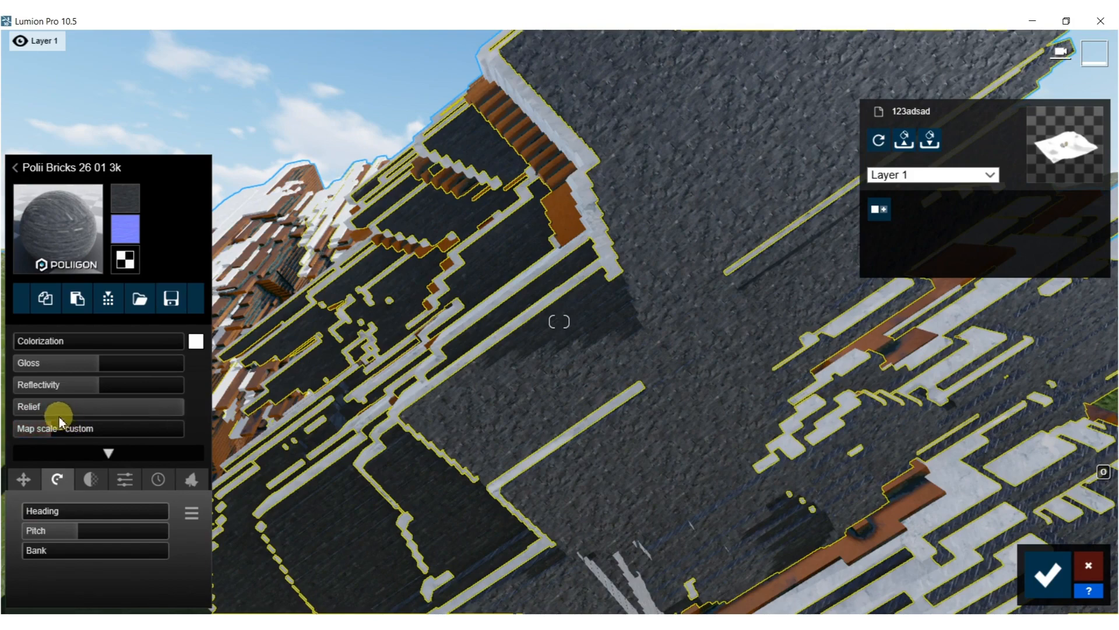
pyautogui.moveTo(47, 428); pyautogui.dragTo(60, 427)
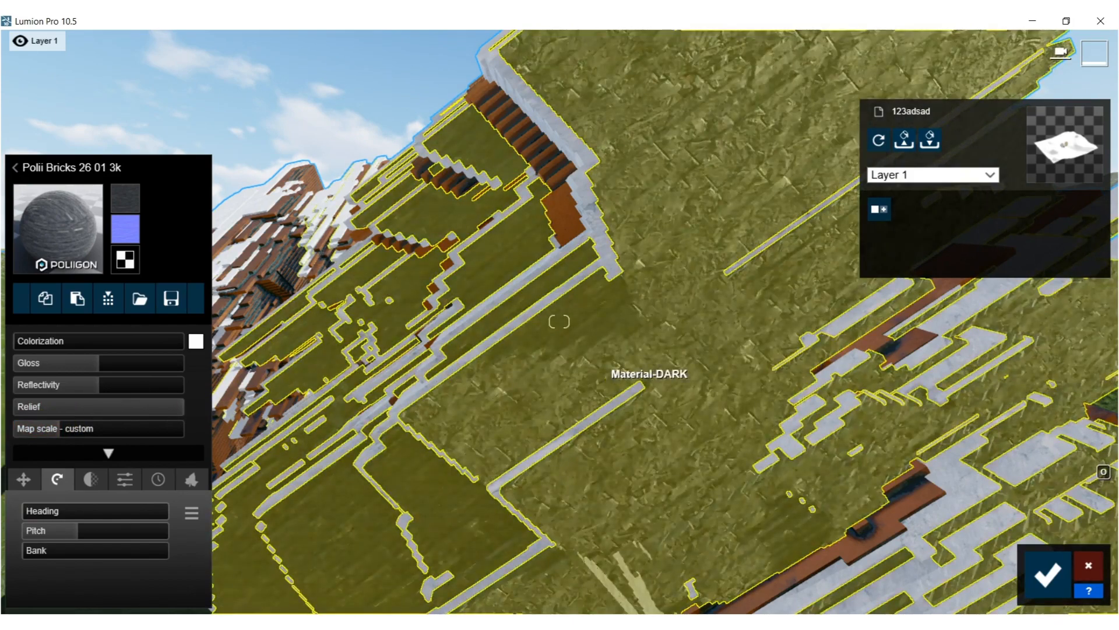
# Review the dark brick texture from farther away and save the model's material changes.
pyautogui.press('s')
pyautogui.moveTo(607, 373); pyautogui.dragTo(600, 420, button='right')
pyautogui.press('s')
pyautogui.moveTo(560, 321); pyautogui.dragTo(537, 245, button='right')
pyautogui.press('a')
pyautogui.moveTo(816, 413); pyautogui.dragTo(800, 407, button='right')
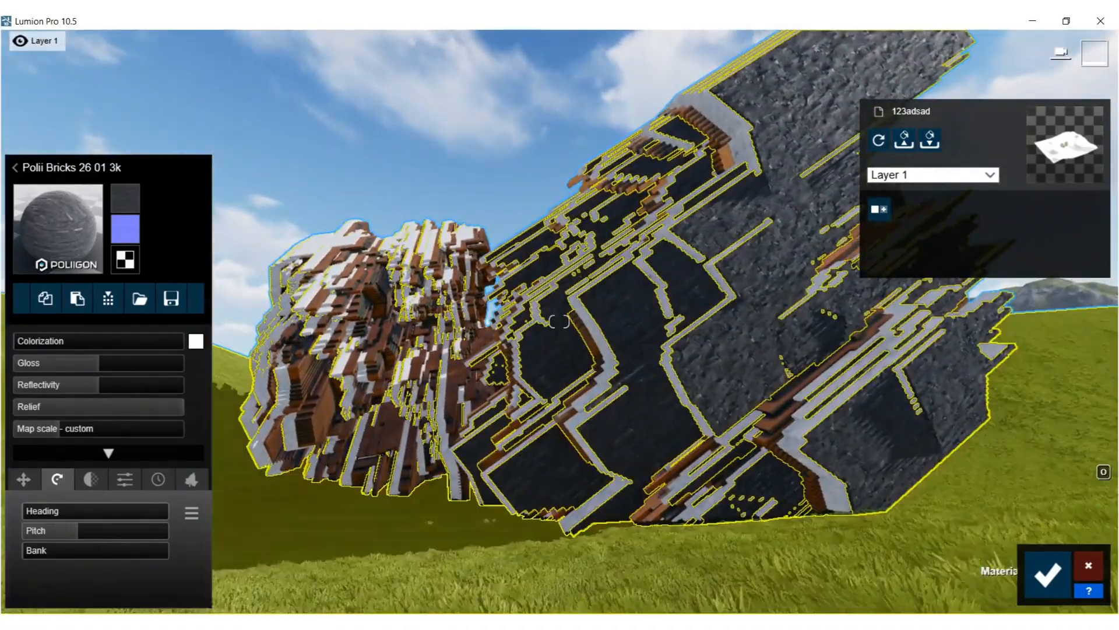
pyautogui.click(1044, 584)
# Switch from material editing to object placement and open the Nature library.
pyautogui.moveTo(539, 340); pyautogui.dragTo(4, 270, button='right')
pyautogui.press('s')
pyautogui.press('s')
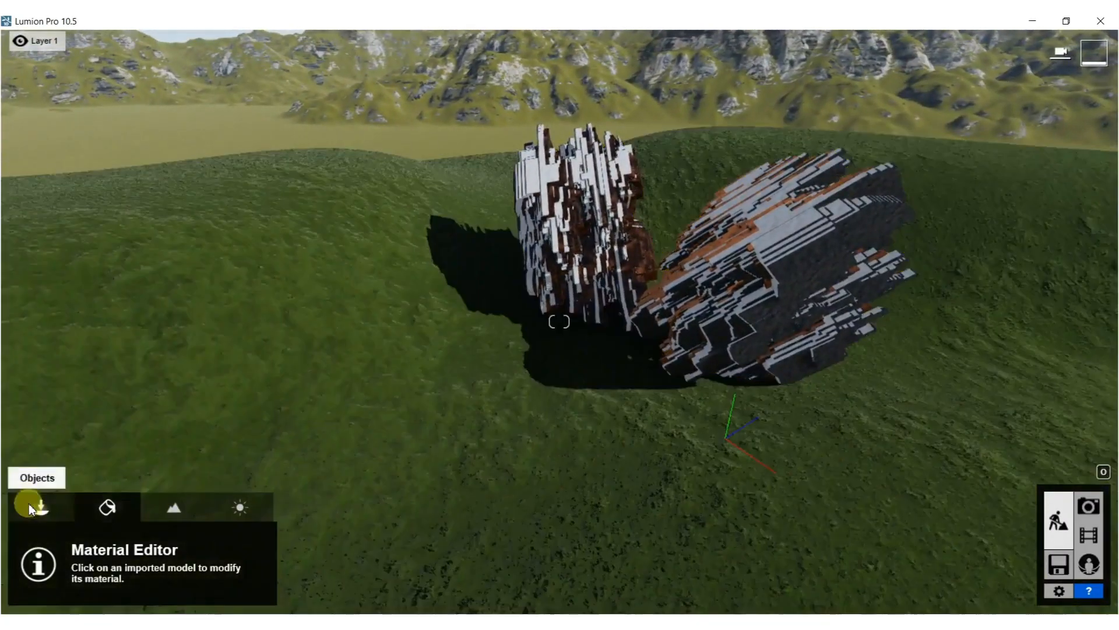
pyautogui.click(30, 505)
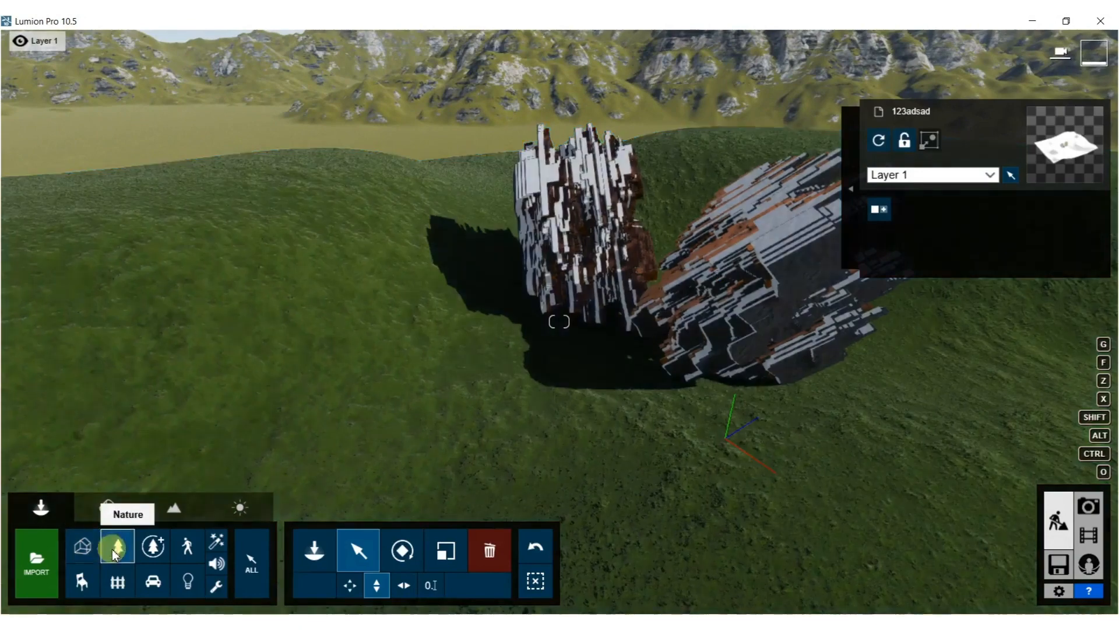
pyautogui.click(115, 551)
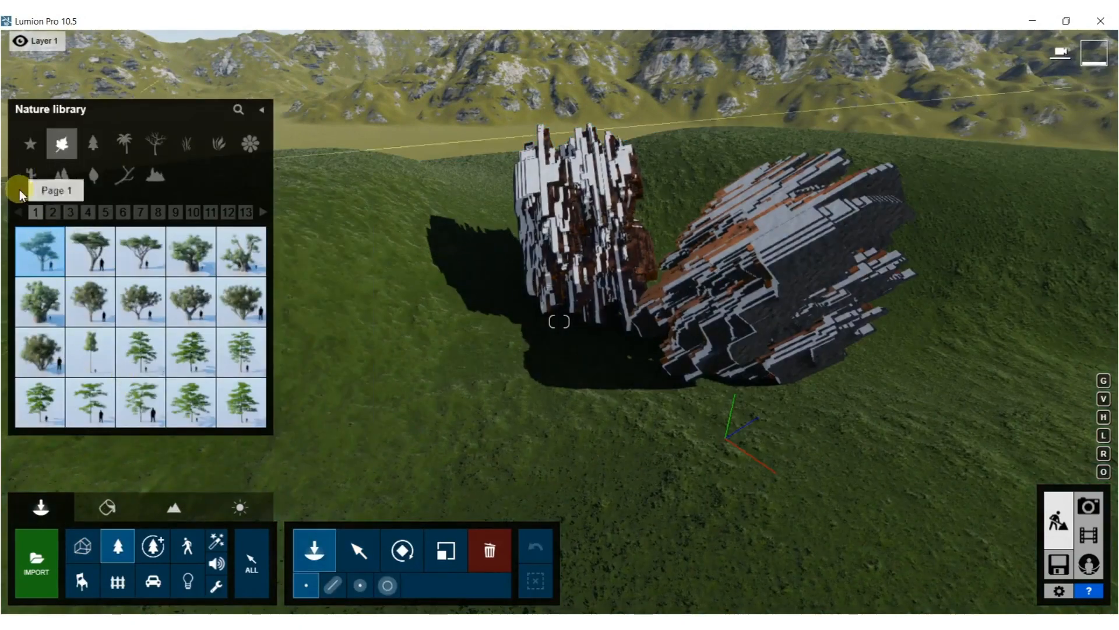
# Browse the broadleaf trees and choose the first of the broad-crowned green trees in page 6's last row.
pyautogui.click(122, 212)
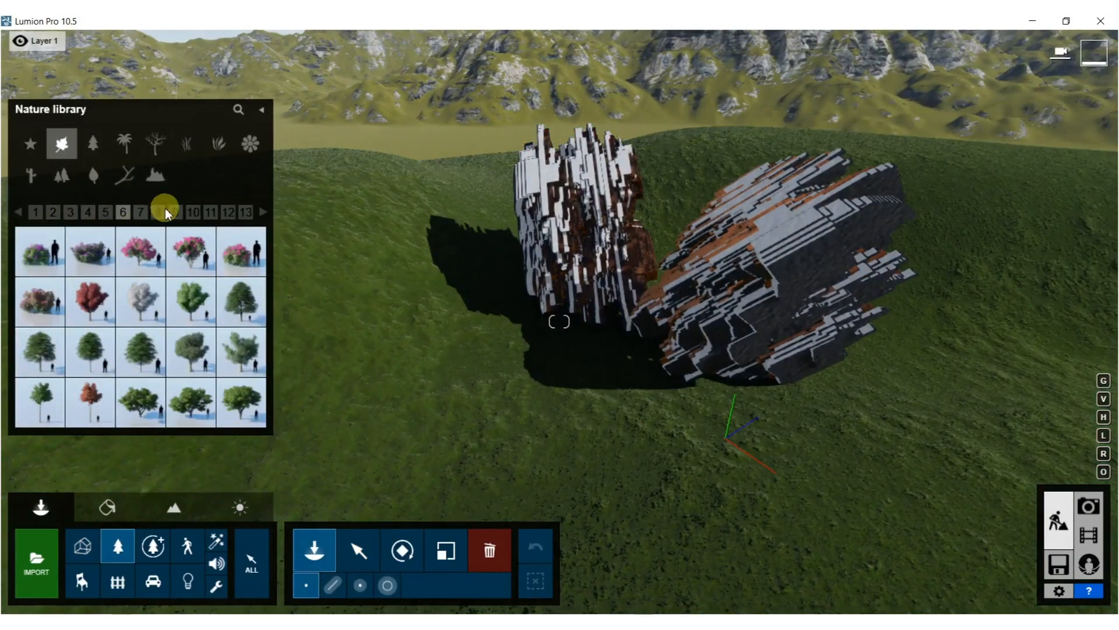
pyautogui.click(193, 214)
pyautogui.click(227, 215)
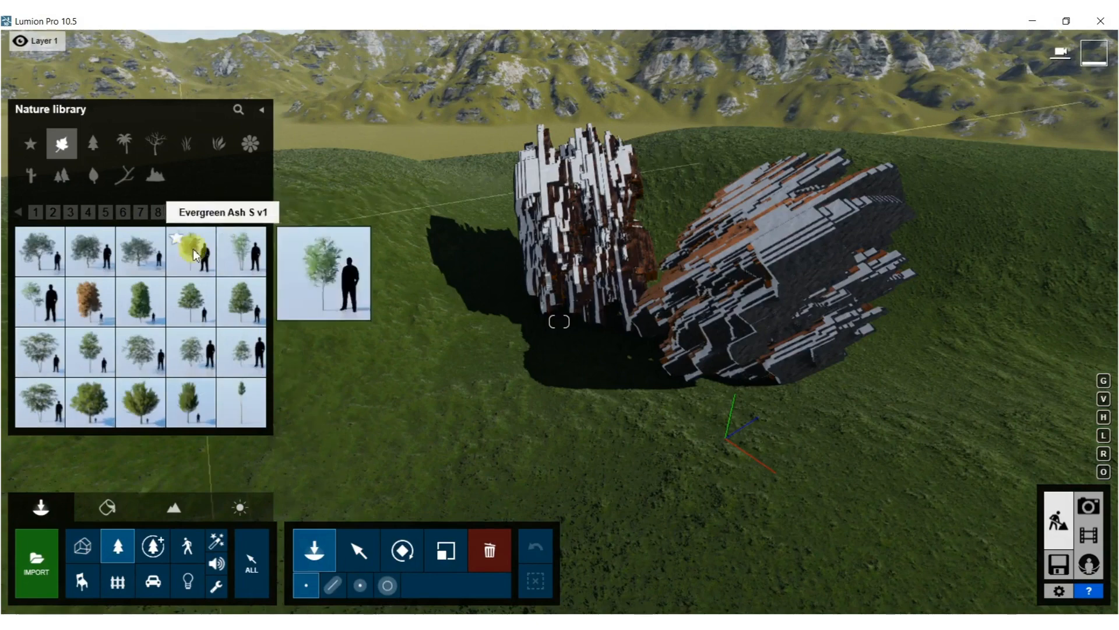
pyautogui.click(243, 214)
pyautogui.click(177, 214)
pyautogui.click(139, 214)
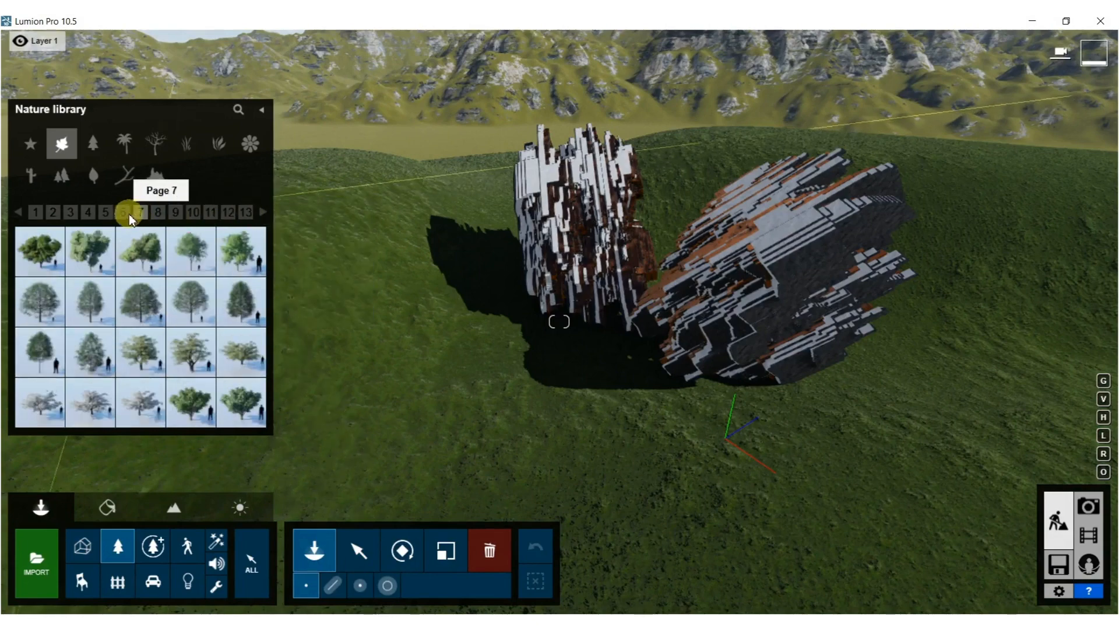
pyautogui.click(96, 214)
pyautogui.click(106, 213)
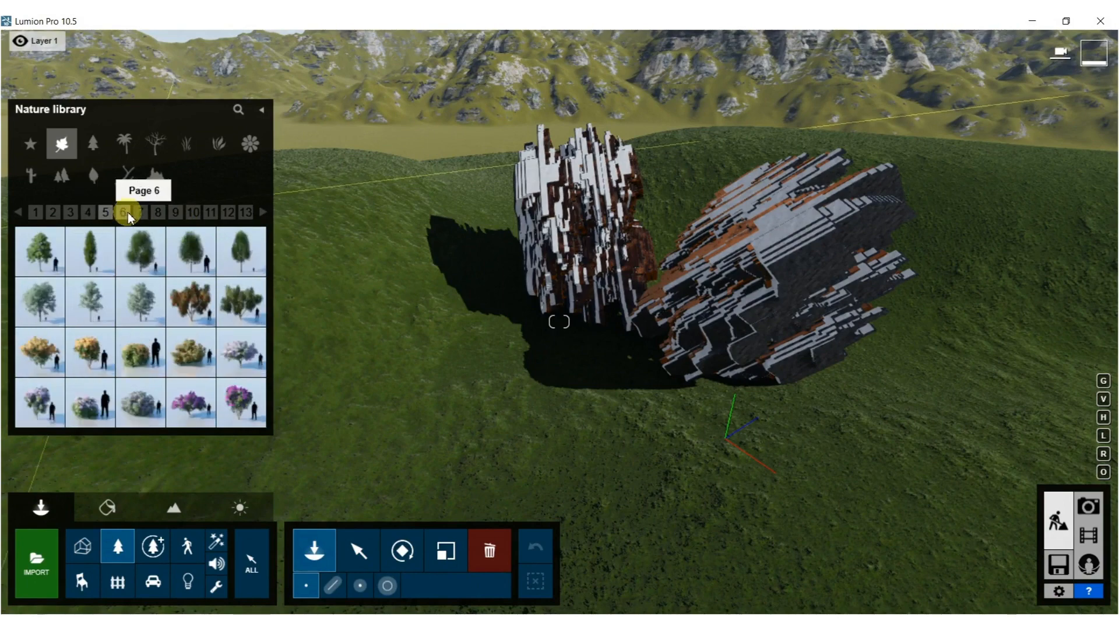
pyautogui.click(129, 215)
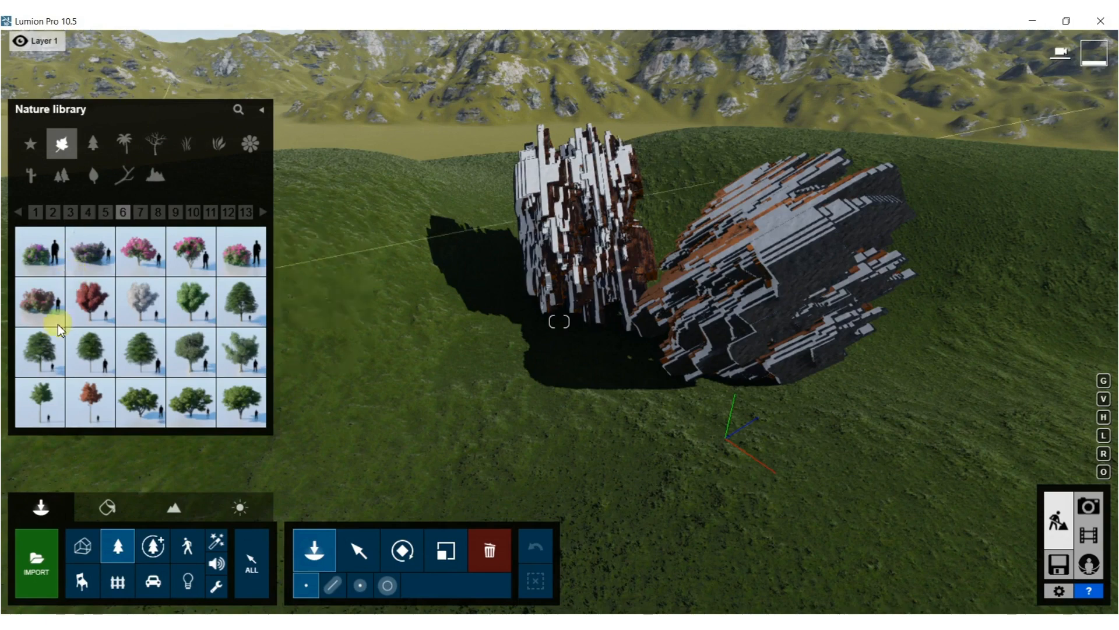
pyautogui.click(143, 415)
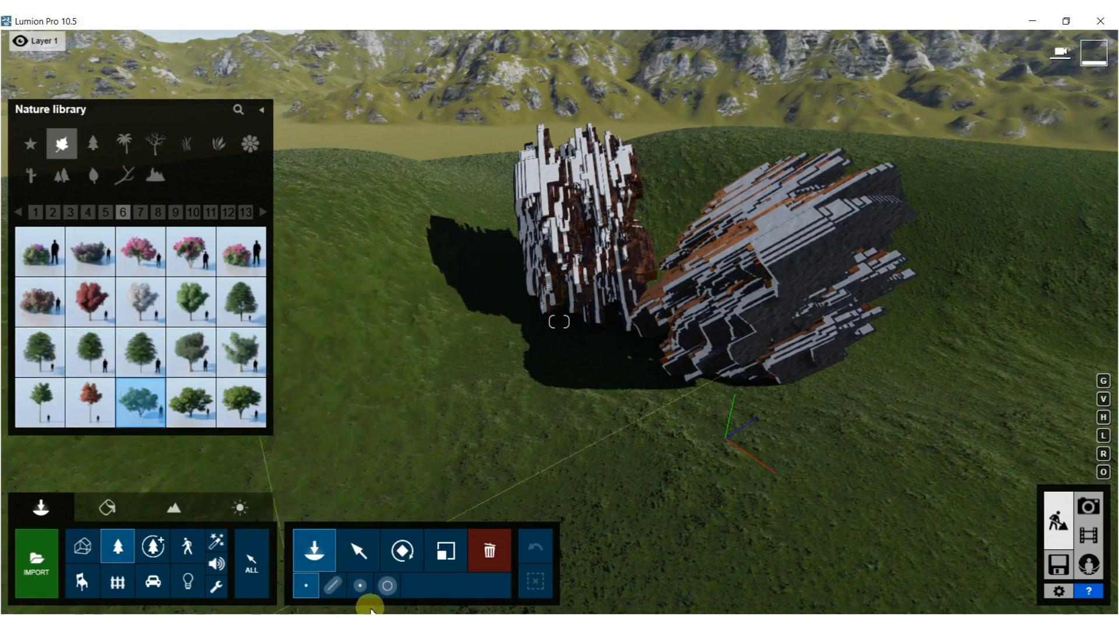
# Paint dense groups of the chosen tree over the grassy ground around the structures with the circular placement brush.
pyautogui.click(388, 586)
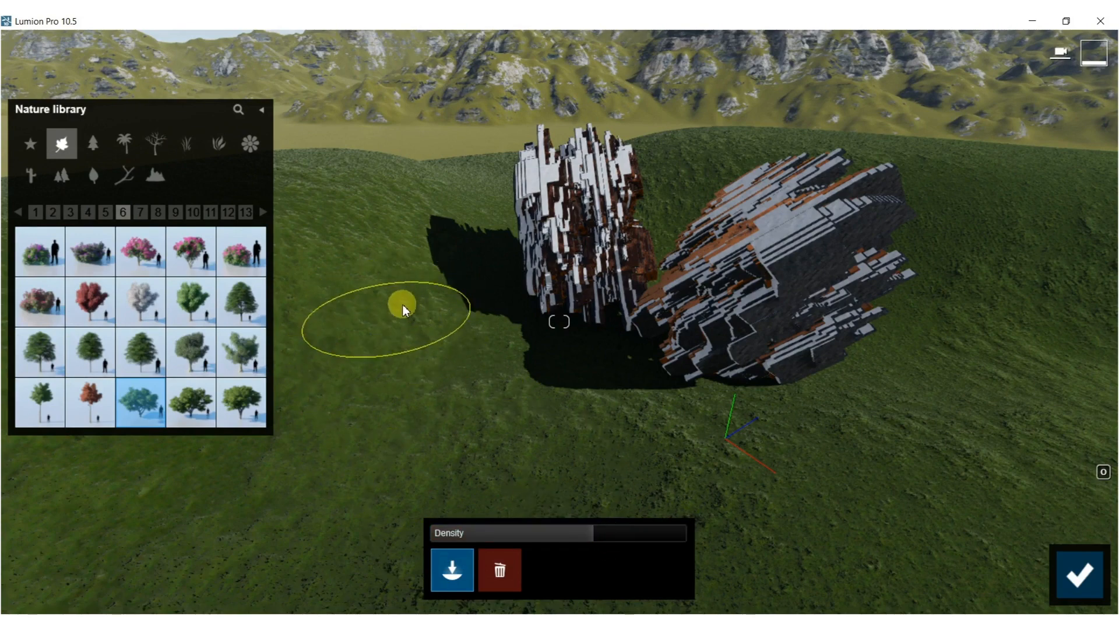
pyautogui.moveTo(422, 283)
pyautogui.mouseDown()
pyautogui.moveTo(302, 362)
pyautogui.moveTo(290, 457)
pyautogui.moveTo(384, 498)
pyautogui.mouseUp()
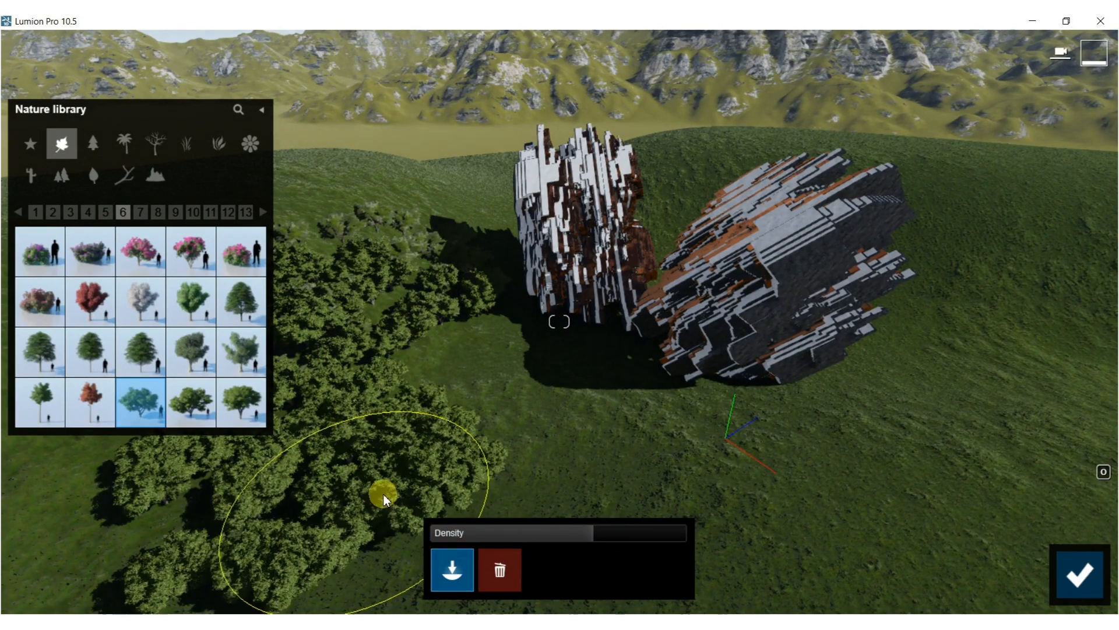
pyautogui.moveTo(474, 374)
pyautogui.mouseDown(button='right')
pyautogui.moveTo(470, 443)
pyautogui.moveTo(449, 431)
pyautogui.moveTo(522, 175)
pyautogui.mouseUp(button='right')
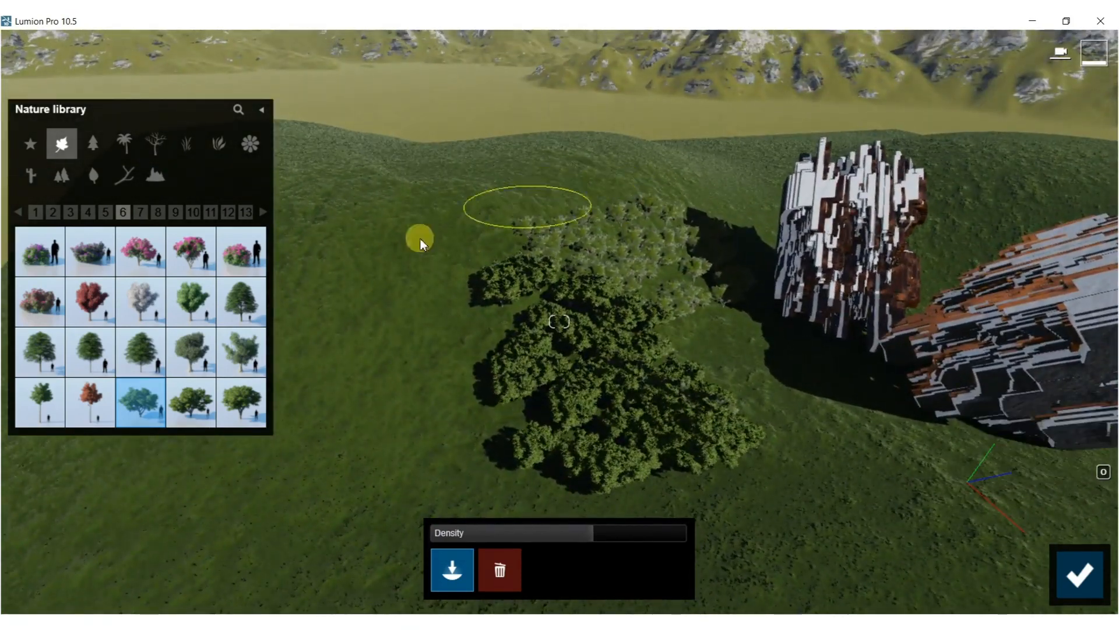
pyautogui.moveTo(508, 228)
pyautogui.mouseDown()
pyautogui.moveTo(404, 330)
pyautogui.moveTo(379, 488)
pyautogui.moveTo(105, 527)
pyautogui.moveTo(87, 548)
pyautogui.mouseUp()
pyautogui.moveTo(674, 165); pyautogui.dragTo(548, 131, button='right')
pyautogui.moveTo(501, 130)
pyautogui.mouseDown()
pyautogui.moveTo(632, 200)
pyautogui.moveTo(529, 292)
pyautogui.moveTo(530, 369)
pyautogui.moveTo(667, 394)
pyautogui.moveTo(820, 344)
pyautogui.mouseUp()
pyautogui.moveTo(991, 216)
pyautogui.mouseDown()
pyautogui.moveTo(837, 181)
pyautogui.moveTo(739, 105)
pyautogui.moveTo(577, 100)
pyautogui.mouseUp()
# Extend the painted tree cover across the open slope on the other side of the structures.
pyautogui.moveTo(577, 100)
pyautogui.mouseDown(button='right')
pyautogui.moveTo(545, 111)
pyautogui.moveTo(618, 187)
pyautogui.moveTo(684, 82)
pyautogui.moveTo(783, 109)
pyautogui.mouseUp(button='right')
pyautogui.press('w')
pyautogui.press('s')
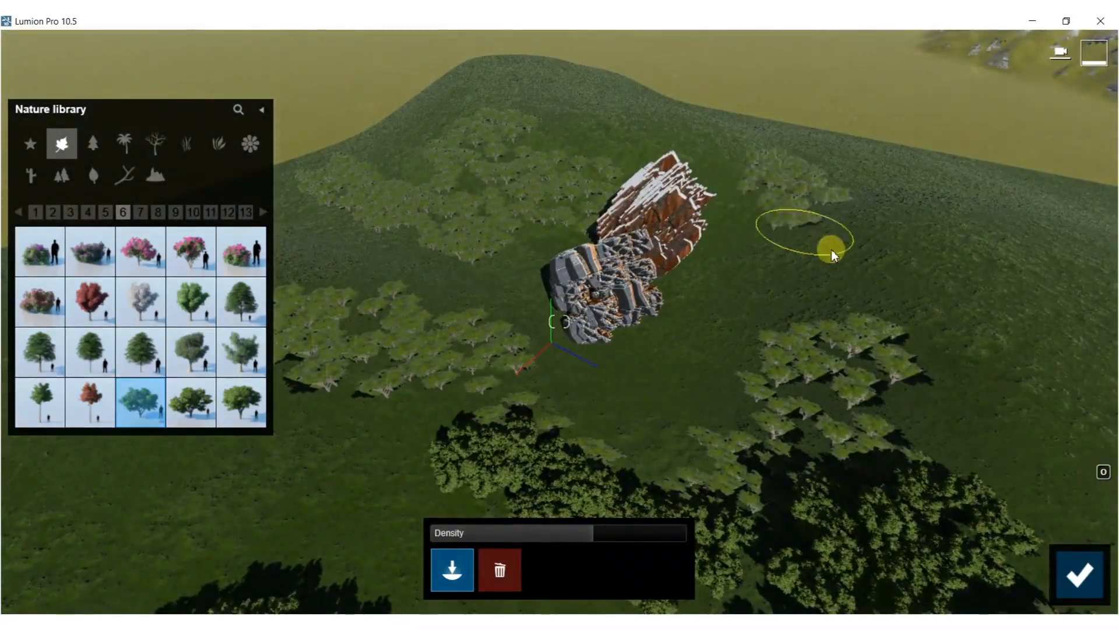
pyautogui.moveTo(988, 271); pyautogui.dragTo(1038, 390)
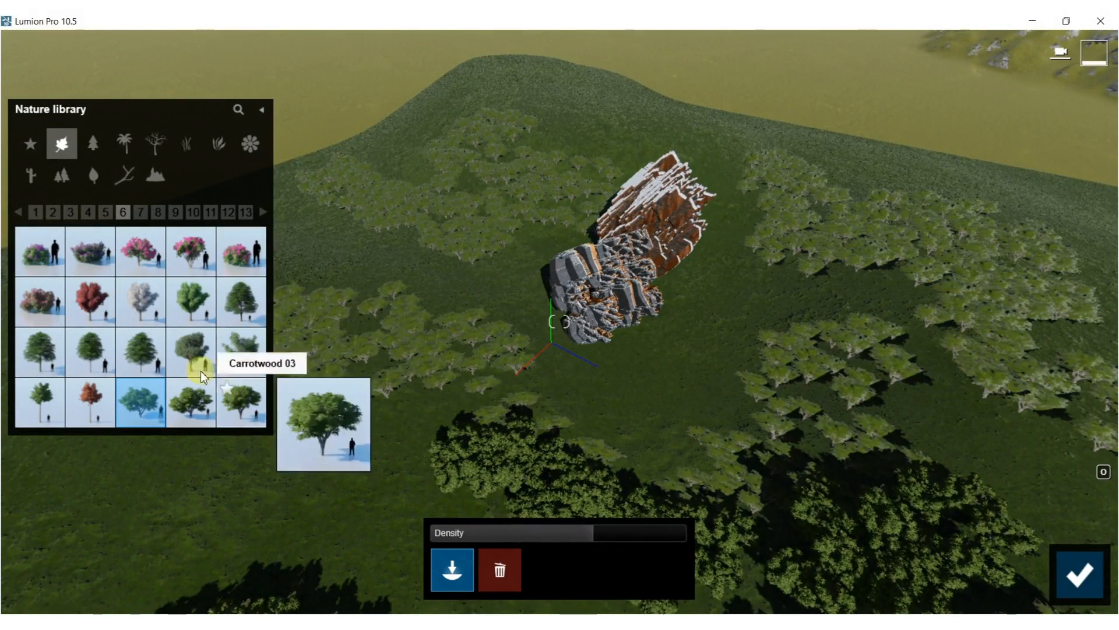
# Choose the neighbouring broad-crowned green tree and paint it into the gaps and across the foreground of the forest.
pyautogui.click(190, 401)
pyautogui.moveTo(1049, 496)
pyautogui.mouseDown()
pyautogui.moveTo(991, 382)
pyautogui.moveTo(894, 314)
pyautogui.moveTo(799, 326)
pyautogui.mouseUp()
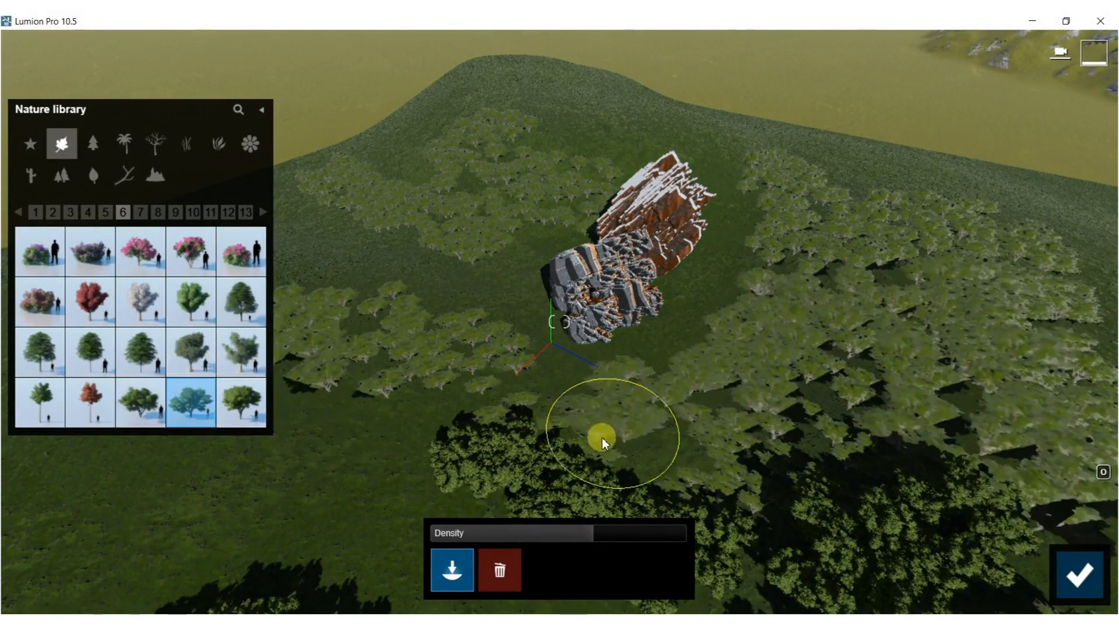
pyautogui.moveTo(404, 425)
pyautogui.mouseDown()
pyautogui.moveTo(155, 495)
pyautogui.moveTo(134, 576)
pyautogui.mouseUp()
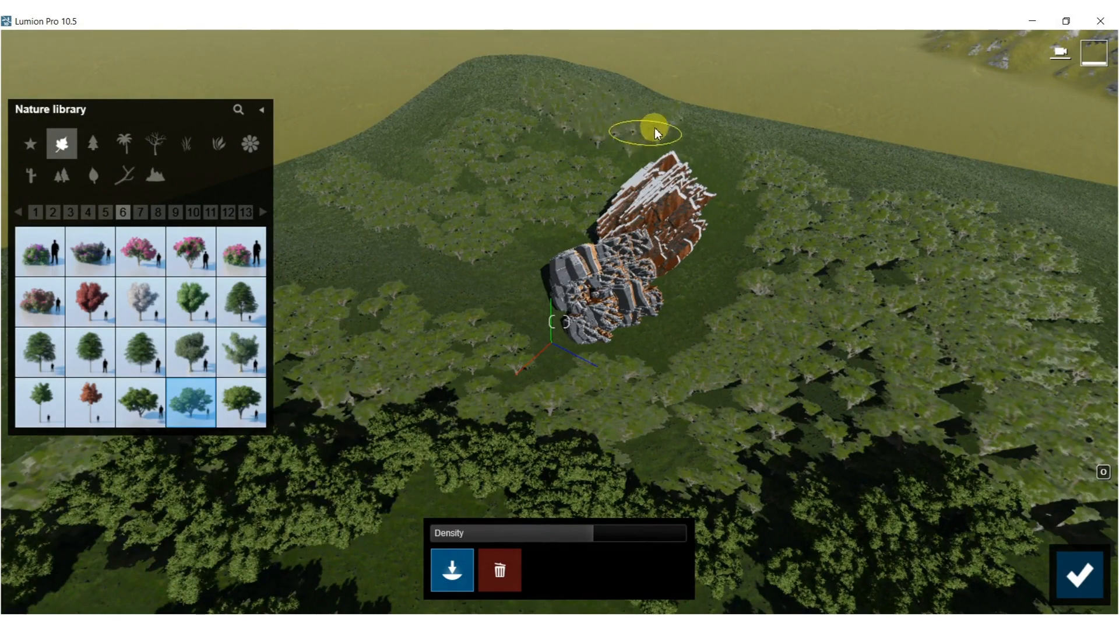
# Finish painting the forest and browse the log and branch models for the grassy clearing beside the structures.
pyautogui.press('w')
pyautogui.moveTo(737, 170); pyautogui.dragTo(682, 218, button='right')
pyautogui.press('w')
pyautogui.press('s')
pyautogui.press('w')
pyautogui.press('a')
pyautogui.press('d')
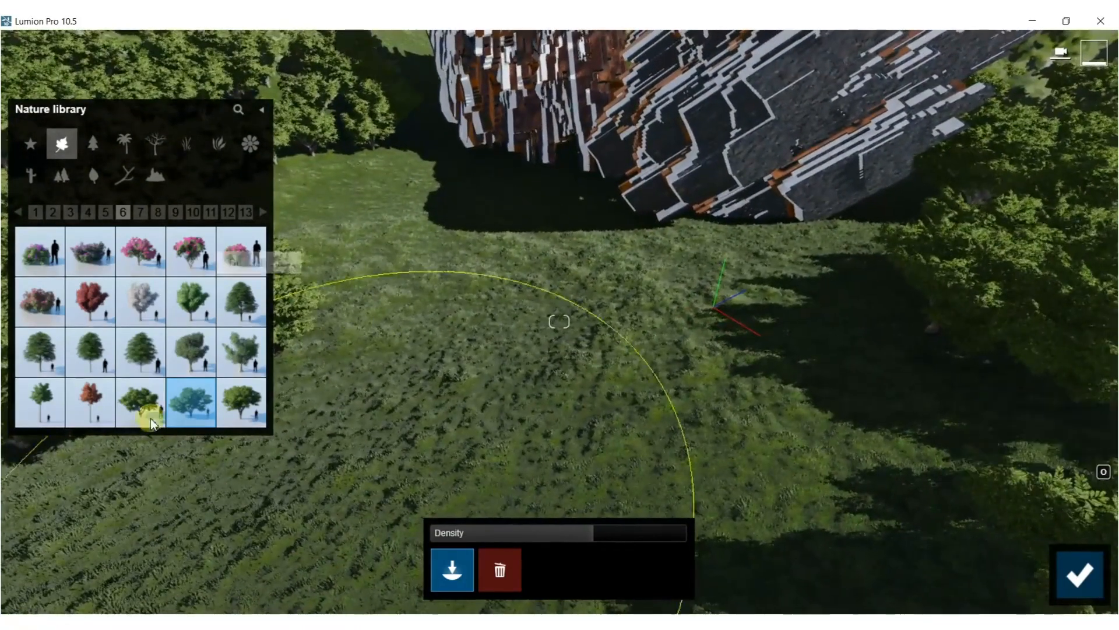
pyautogui.click(124, 175)
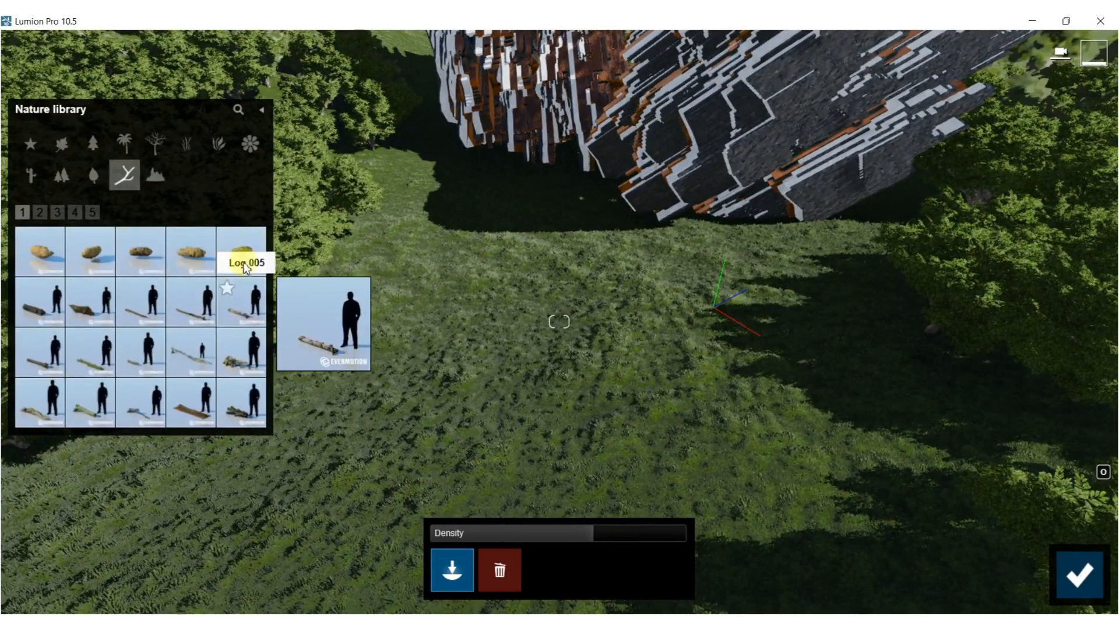
pyautogui.click(1076, 576)
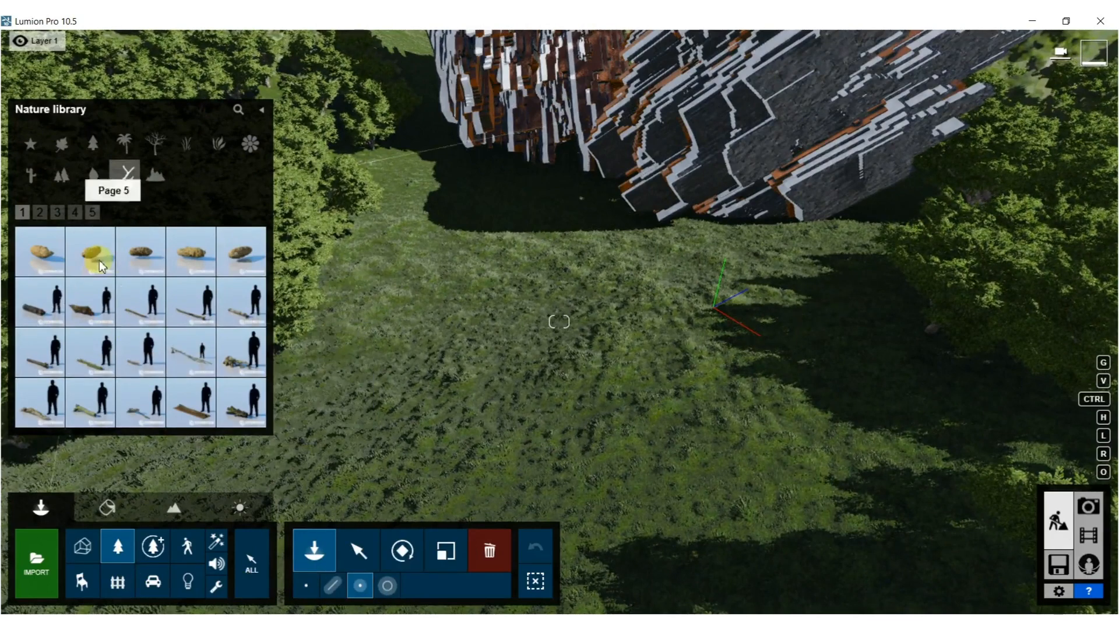
pyautogui.click(40, 212)
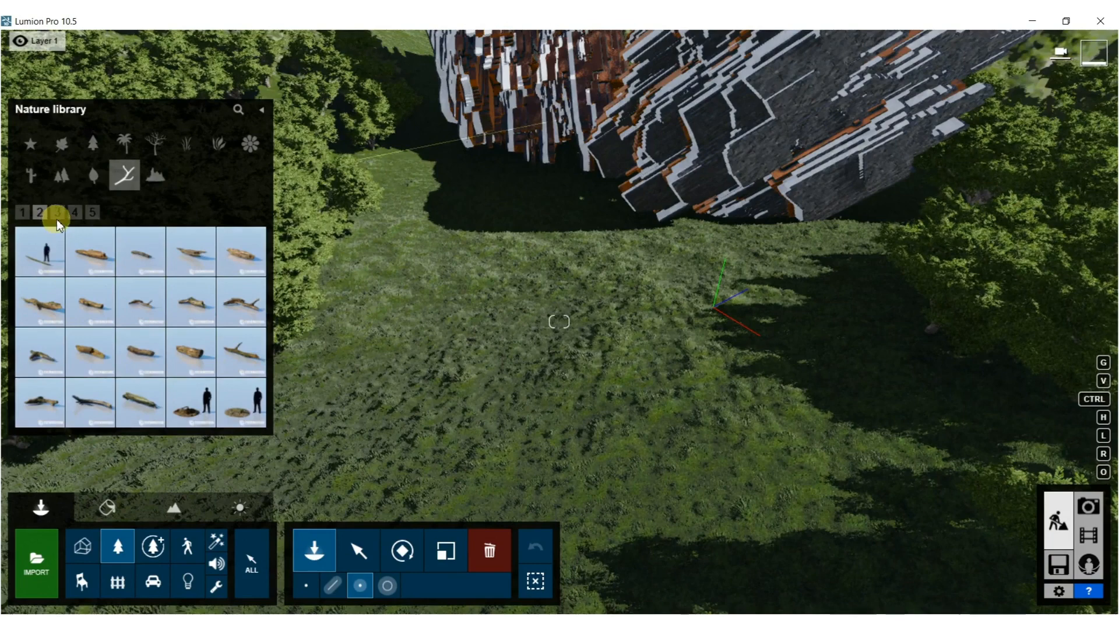
# Choose the first fallen trunk among the leafless trees and place a group of them on the grass beside the structures.
pyautogui.click(156, 142)
pyautogui.click(194, 263)
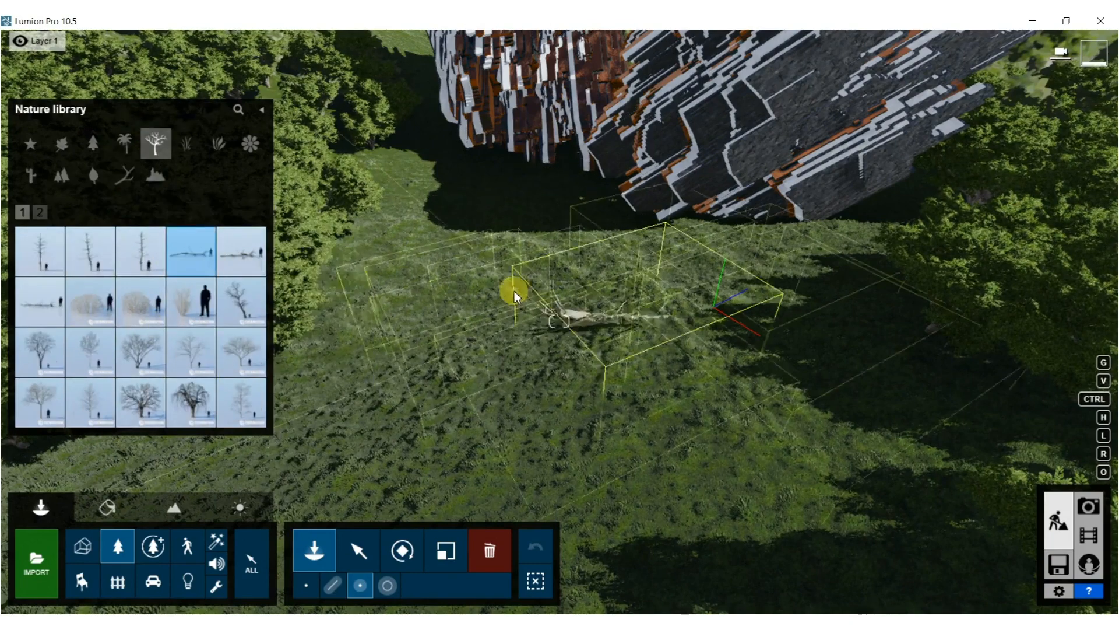
pyautogui.click(458, 330)
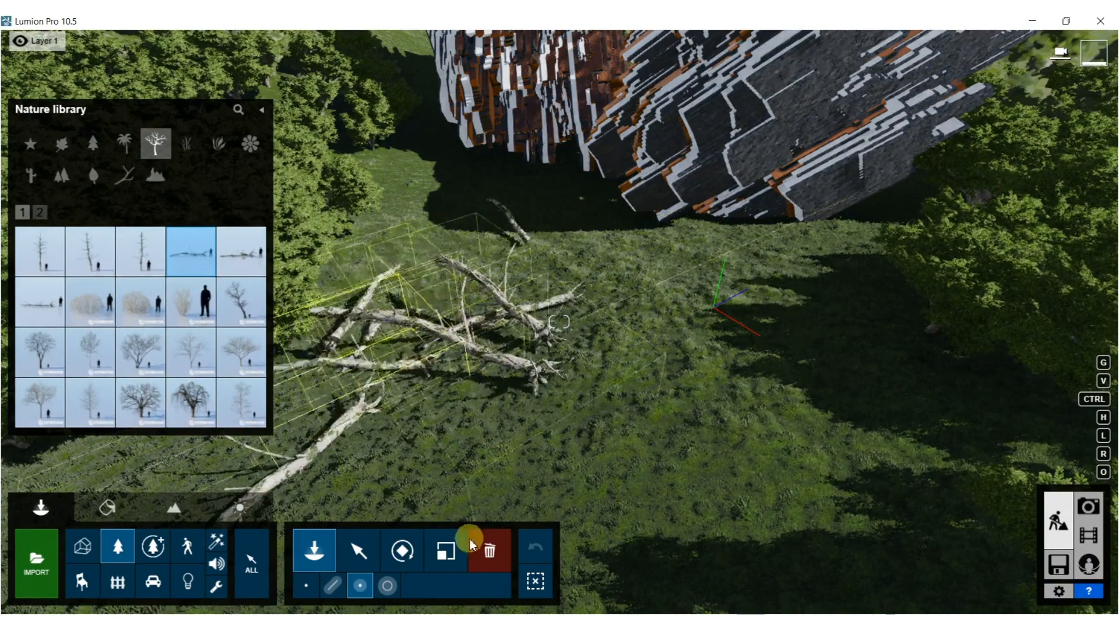
# Delete several of the overlapping fallen trunks from the clearing to thin out the pile.
pyautogui.click(481, 551)
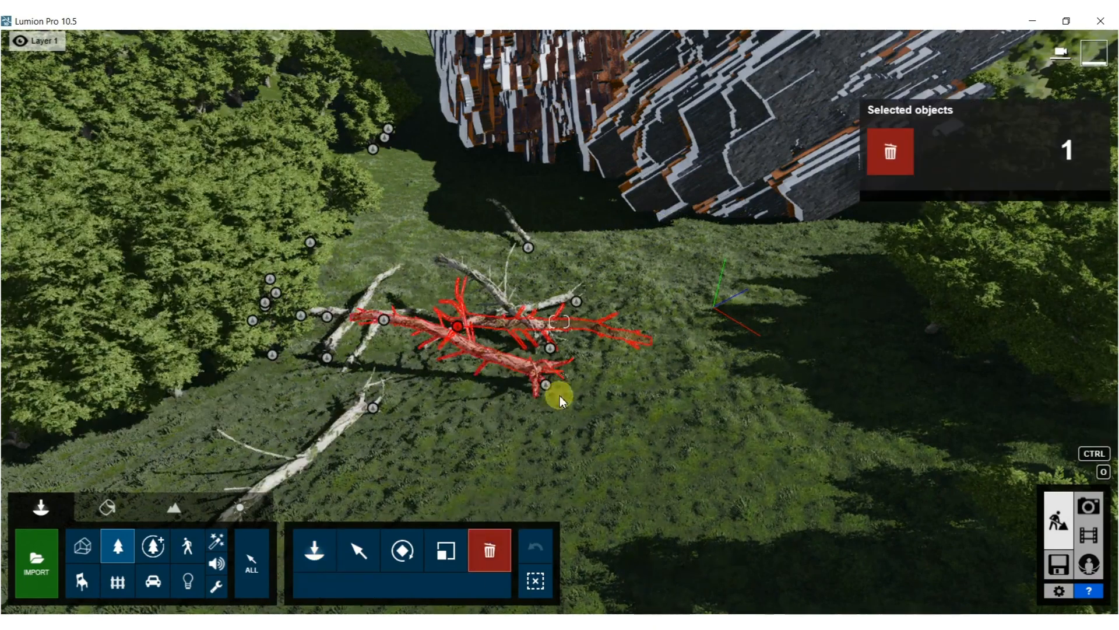
pyautogui.click(551, 352)
pyautogui.click(579, 303)
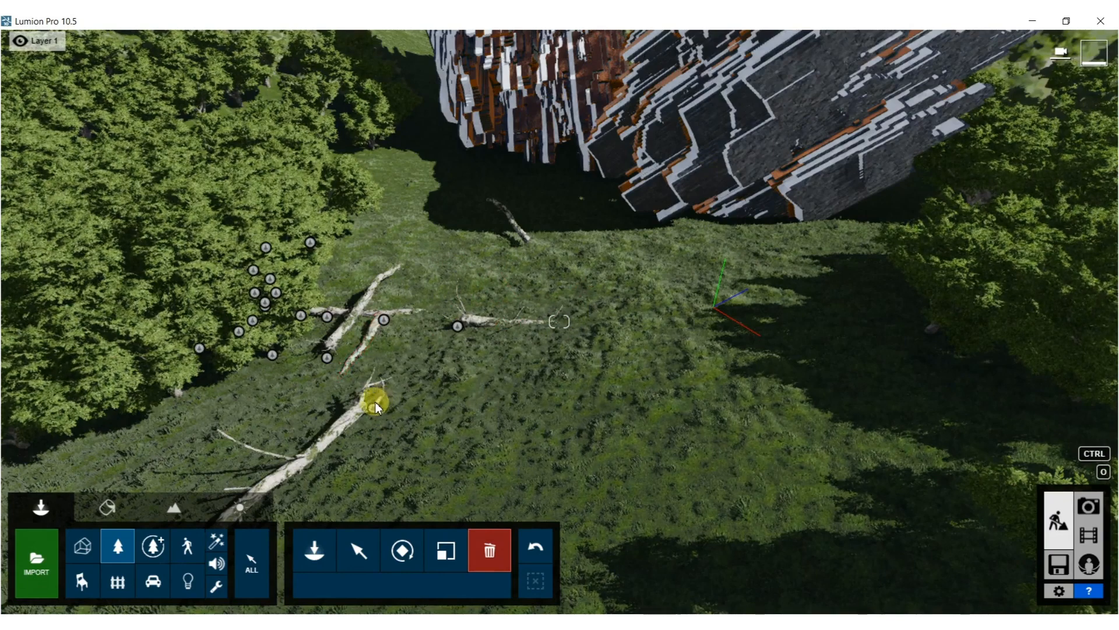
pyautogui.click(530, 248)
# Choose the small dark flying bird in the third row of the bird characters.
pyautogui.moveTo(714, 307); pyautogui.dragTo(766, 140, button='right')
pyautogui.press('w')
pyautogui.press('s')
pyautogui.moveTo(280, 126); pyautogui.dragTo(286, 373, button='right')
pyautogui.press('s')
pyautogui.press('w')
pyautogui.press('d')
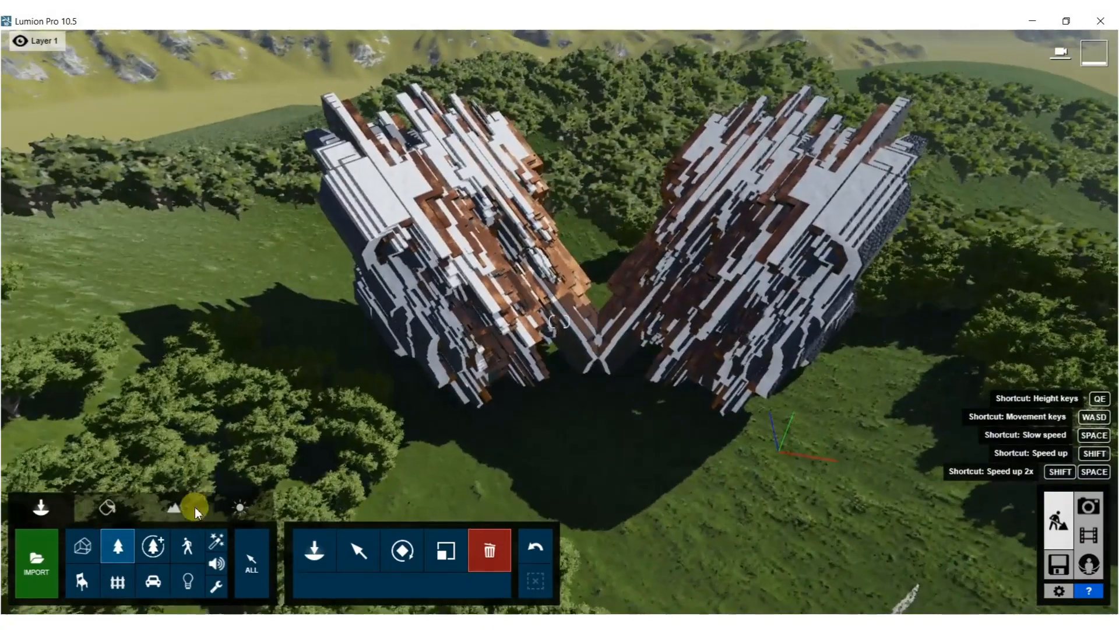
pyautogui.click(188, 545)
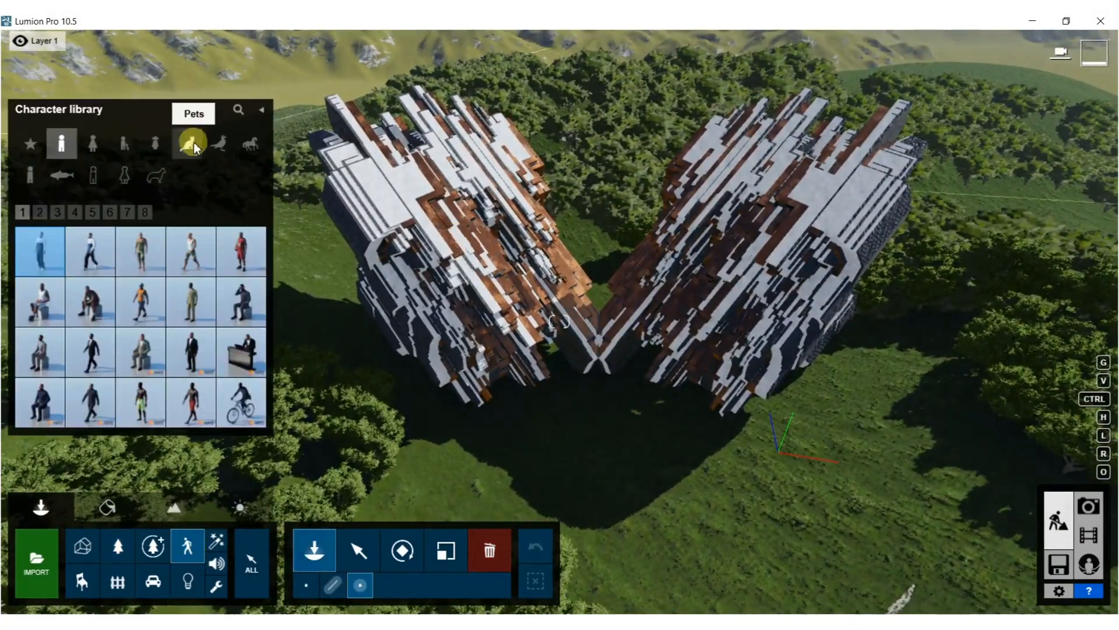
pyautogui.click(219, 142)
pyautogui.moveTo(169, 264)
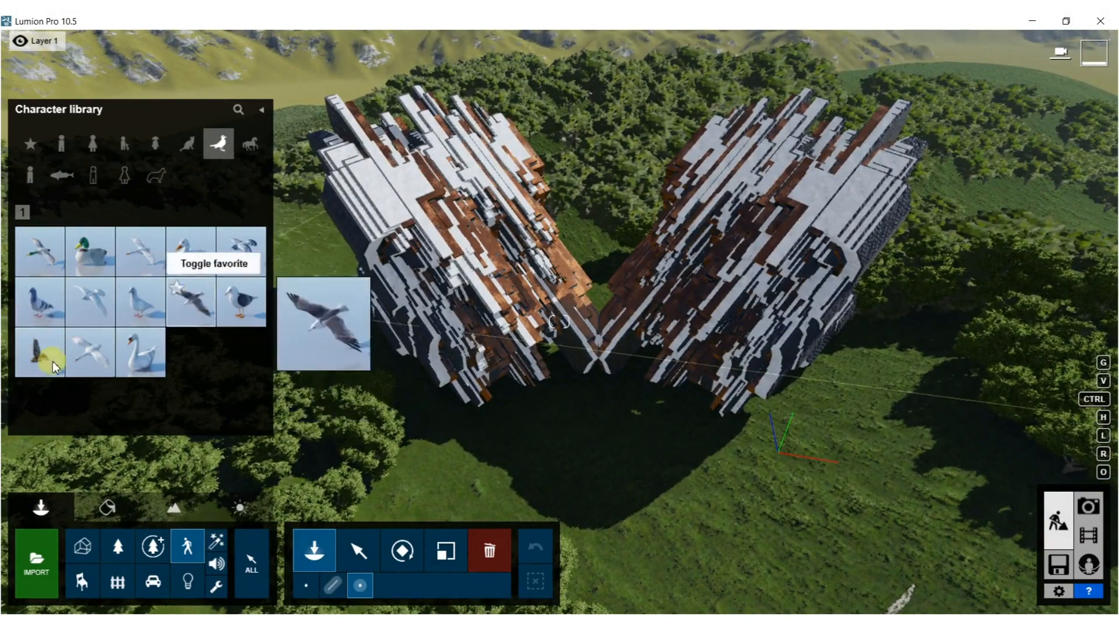
pyautogui.click(35, 351)
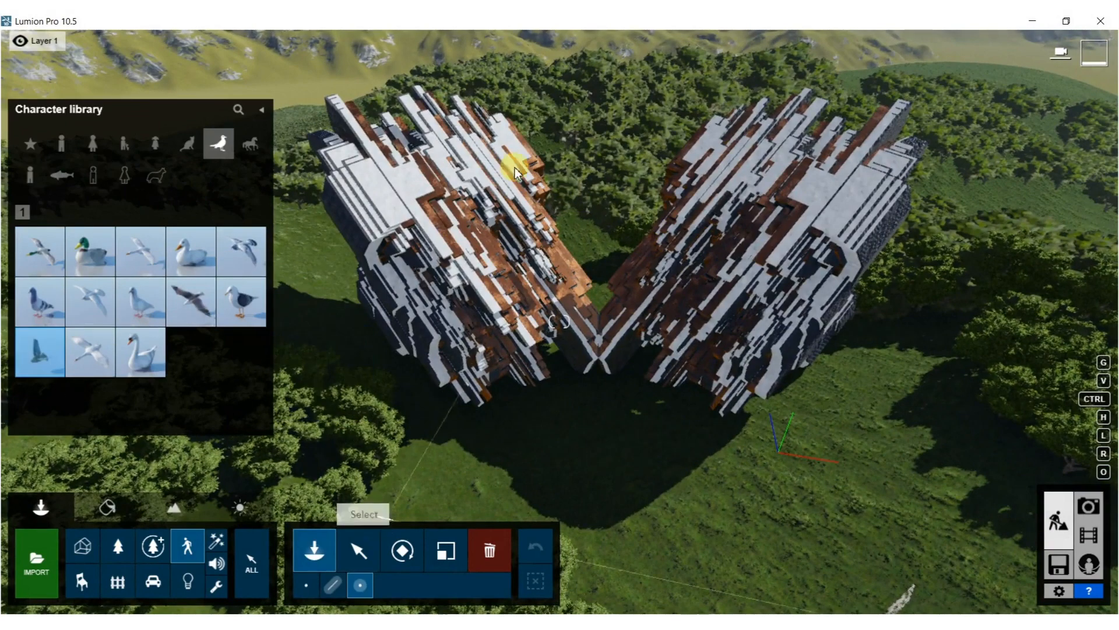
# Place groups of the chosen flying bird across both structures.
pyautogui.click(416, 173)
pyautogui.click(736, 184)
pyautogui.click(690, 267)
pyautogui.click(466, 252)
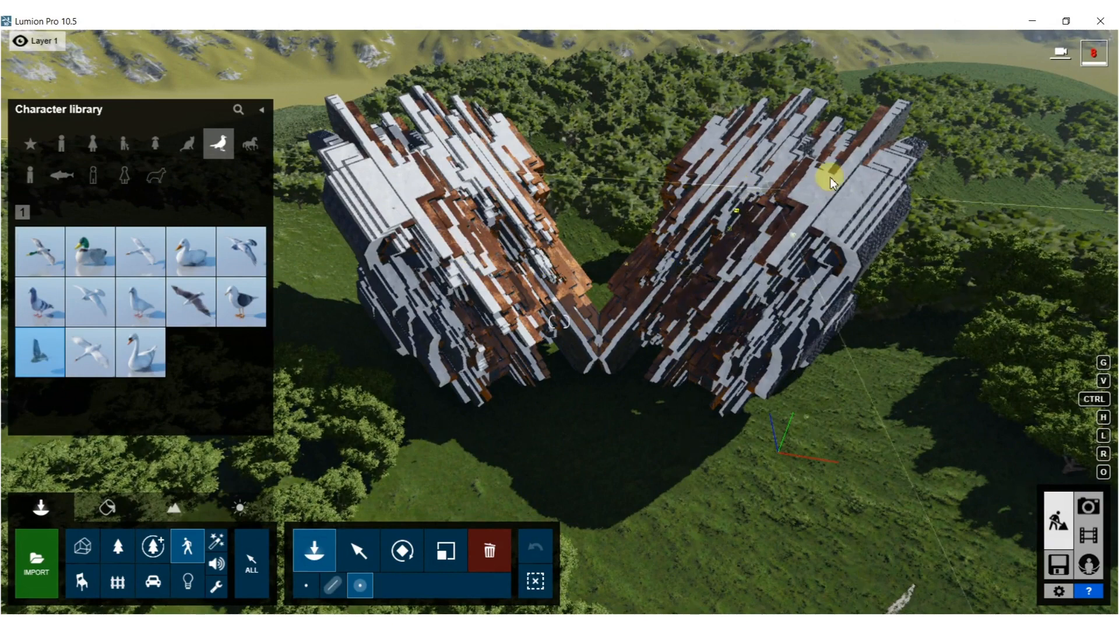
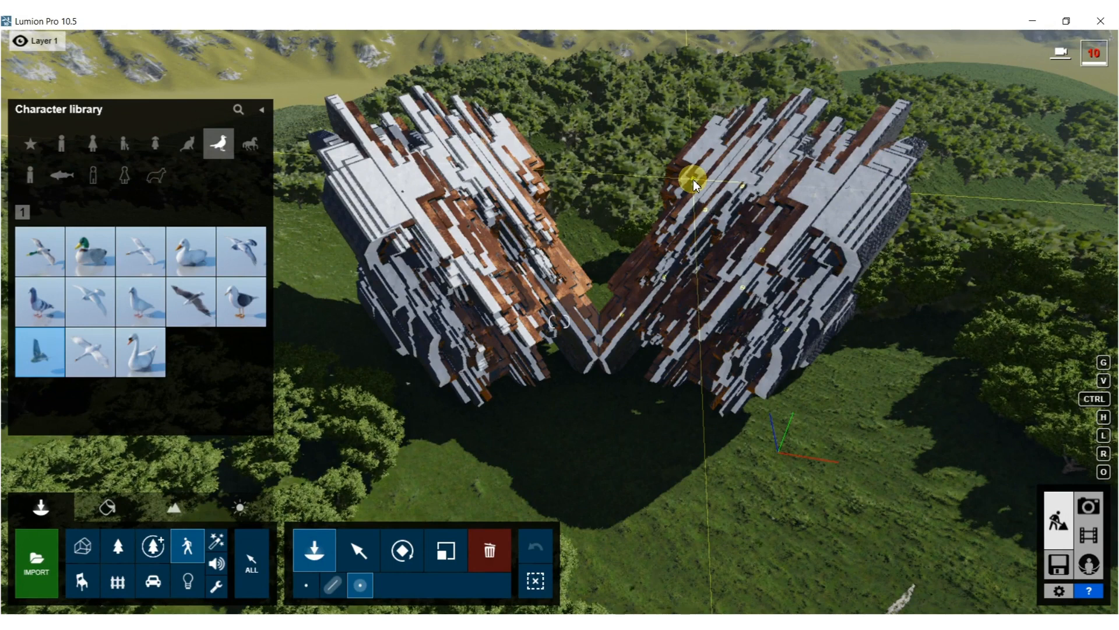
# Switch to photo mode and apply the Realistic style to the first photo.
pyautogui.click(1085, 510)
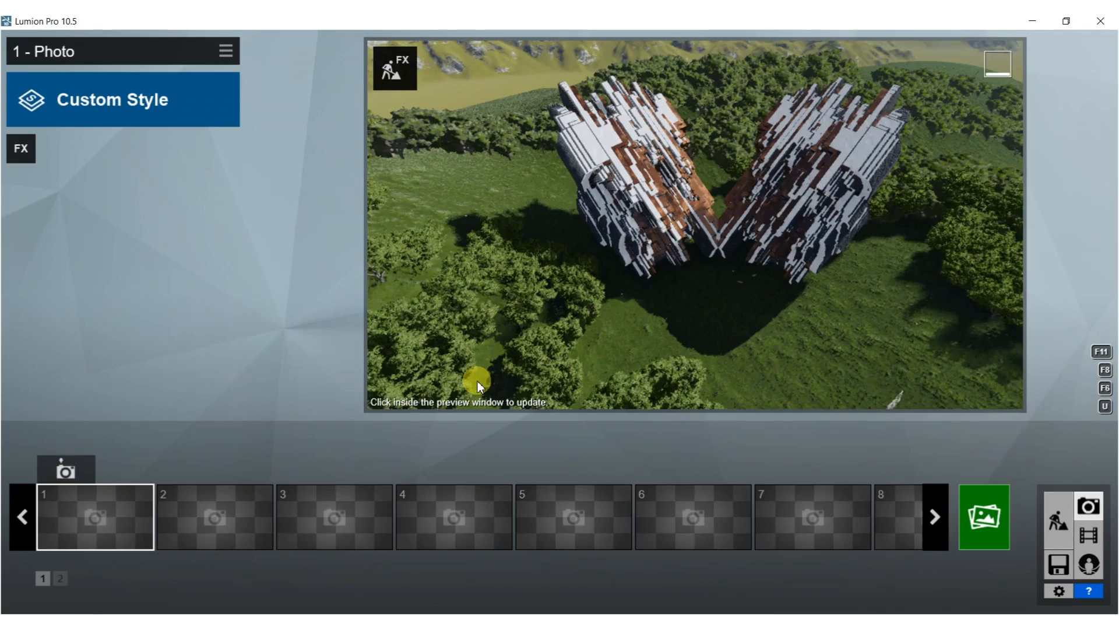
pyautogui.click(133, 107)
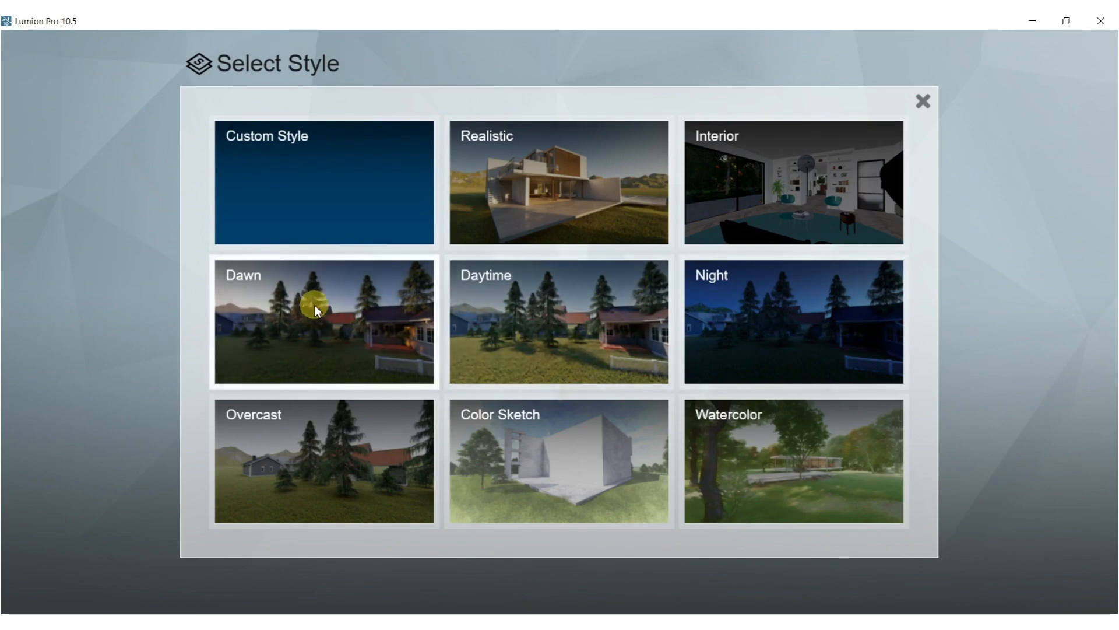
pyautogui.click(516, 160)
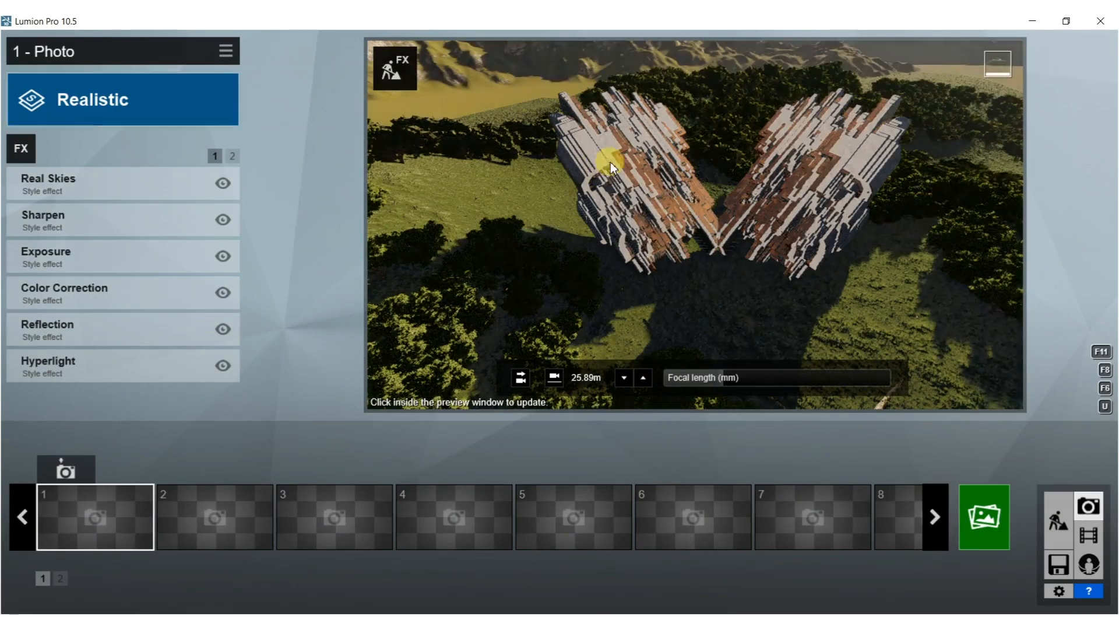
# Bring the photo camera down to a low view of both structures and set the focal length to 25.2 mm.
pyautogui.scroll(5, 657, 145)
pyautogui.moveTo(657, 144); pyautogui.dragTo(658, 105, button='right')
pyautogui.press('s')
pyautogui.moveTo(656, 216)
pyautogui.mouseDown(button='right')
pyautogui.moveTo(650, 280)
pyautogui.moveTo(656, 219)
pyautogui.mouseUp(button='right')
pyautogui.moveTo(754, 377); pyautogui.dragTo(781, 378)
pyautogui.moveTo(797, 204)
pyautogui.mouseDown(button='right')
pyautogui.moveTo(797, 262)
pyautogui.moveTo(797, 204)
pyautogui.mouseUp(button='right')
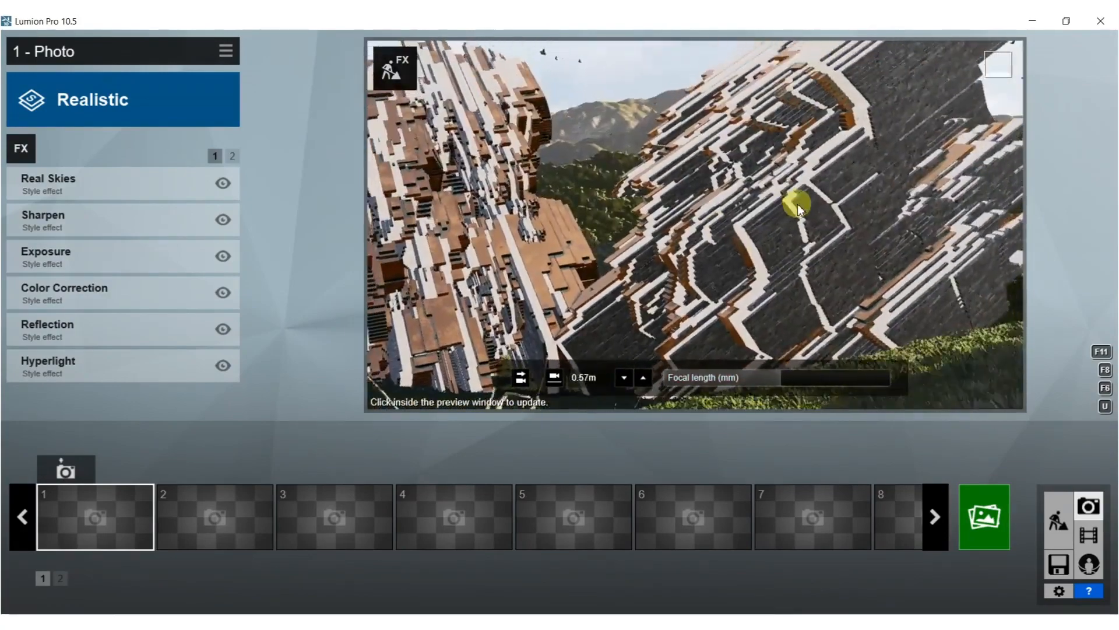
pyautogui.scroll(-5, 798, 204)
pyautogui.moveTo(779, 248); pyautogui.dragTo(778, 254, button='right')
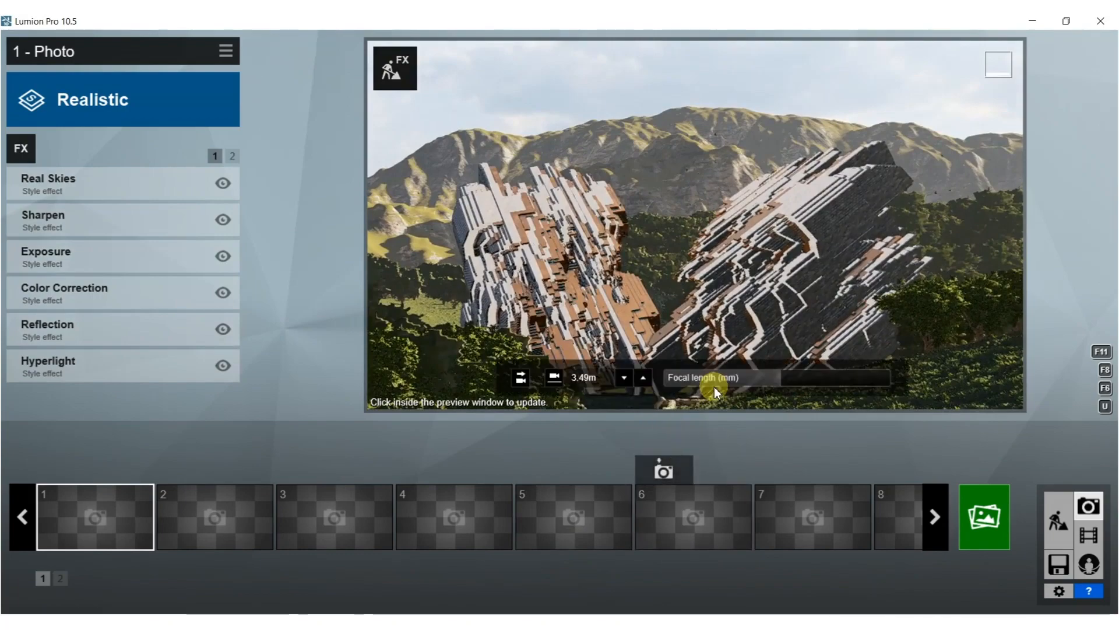
pyautogui.click(715, 387)
pyautogui.moveTo(740, 380); pyautogui.dragTo(750, 384)
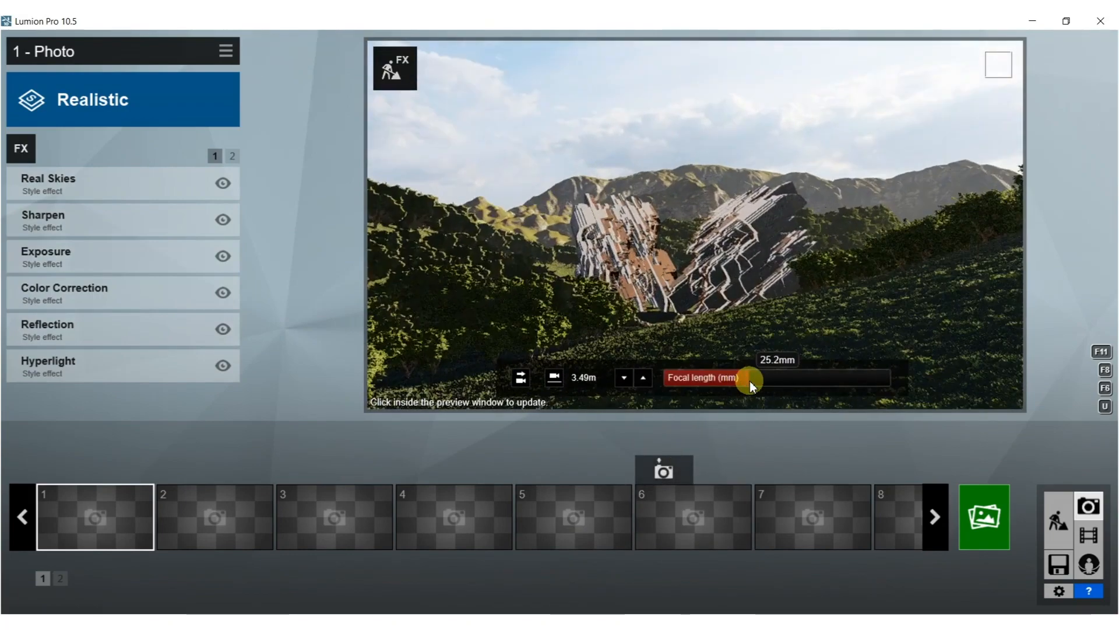
# Frame both structures from near ground level with the fallen trunks in the foreground, and update the preview.
pyautogui.press('w')
pyautogui.moveTo(750, 271); pyautogui.dragTo(753, 247, button='right')
pyautogui.press('s')
pyautogui.press('w')
pyautogui.press('s')
pyautogui.click(741, 290)
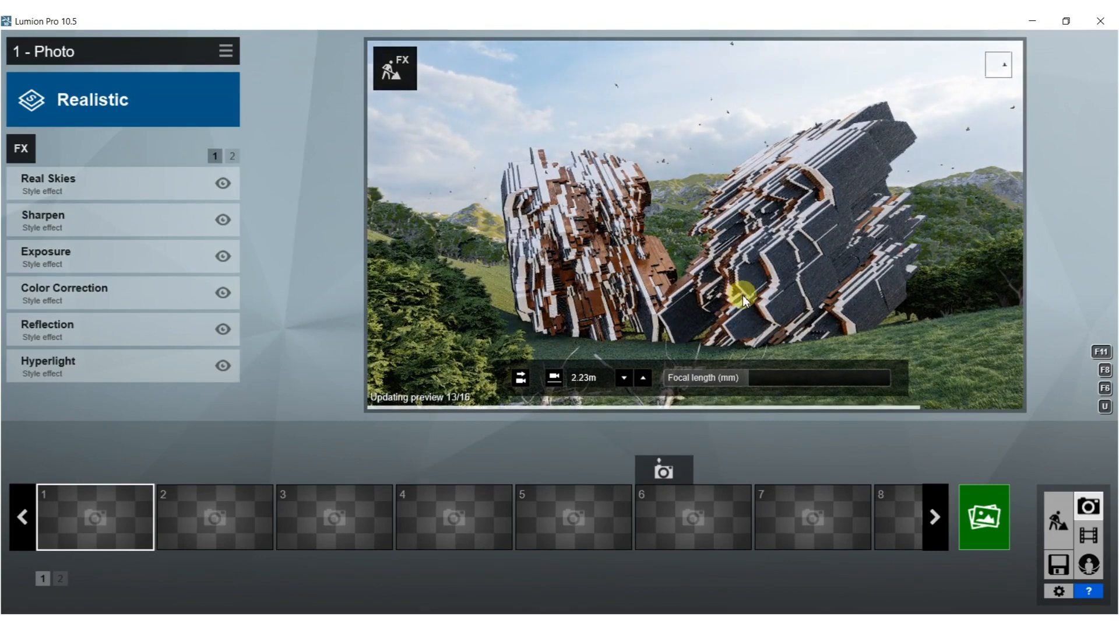
# Replace the Real Skies image with the second Overcast sky and update the preview.
pyautogui.click(87, 189)
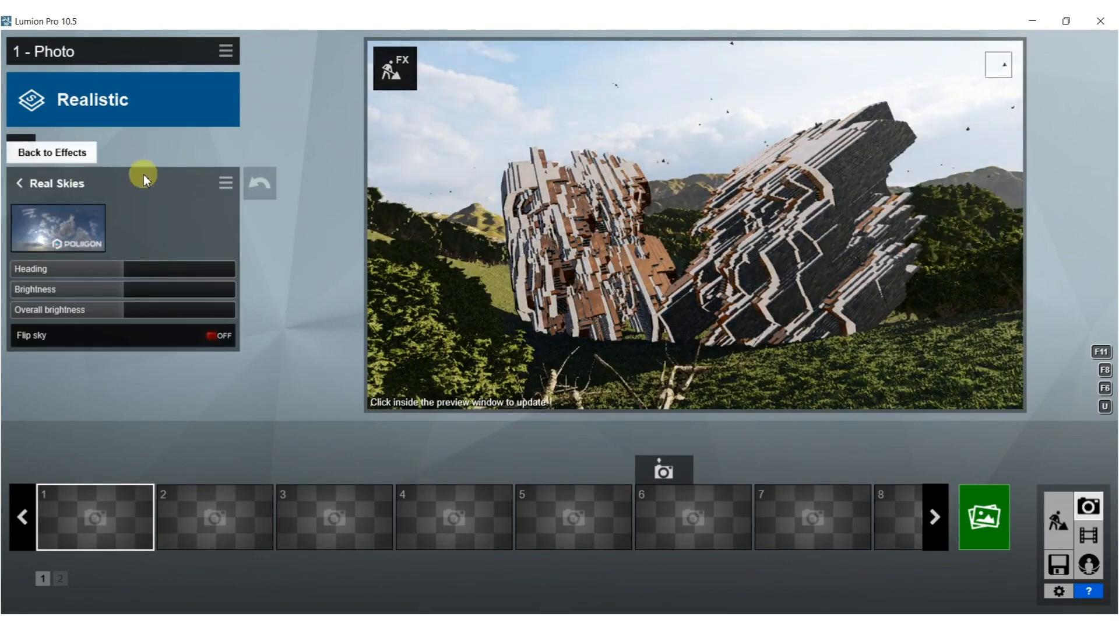
pyautogui.click(65, 225)
pyautogui.click(568, 86)
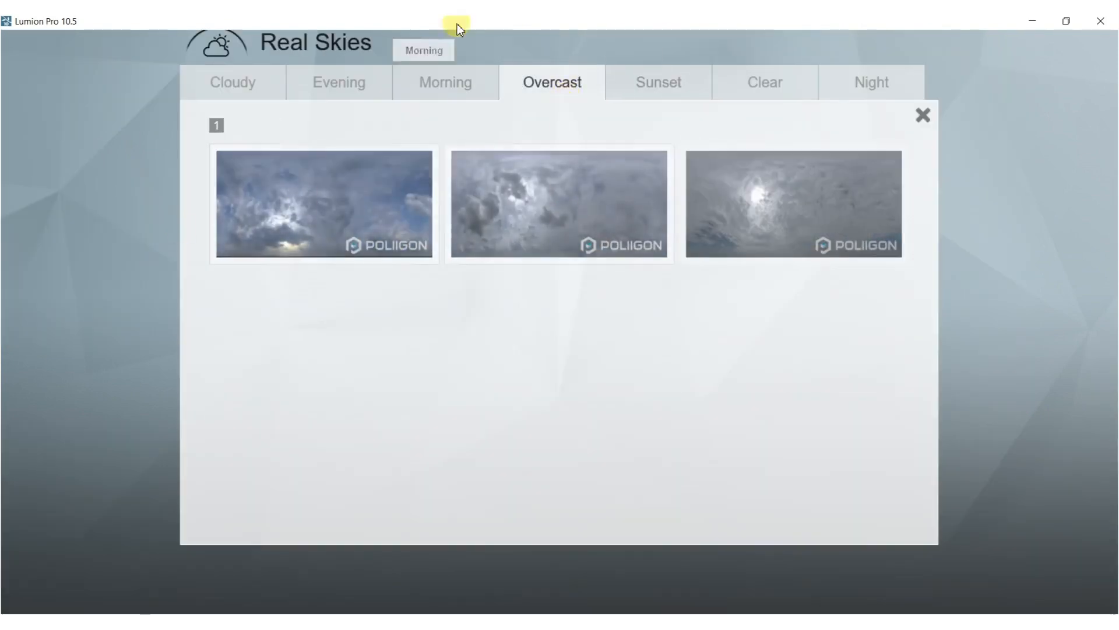
pyautogui.click(668, 74)
pyautogui.click(600, 83)
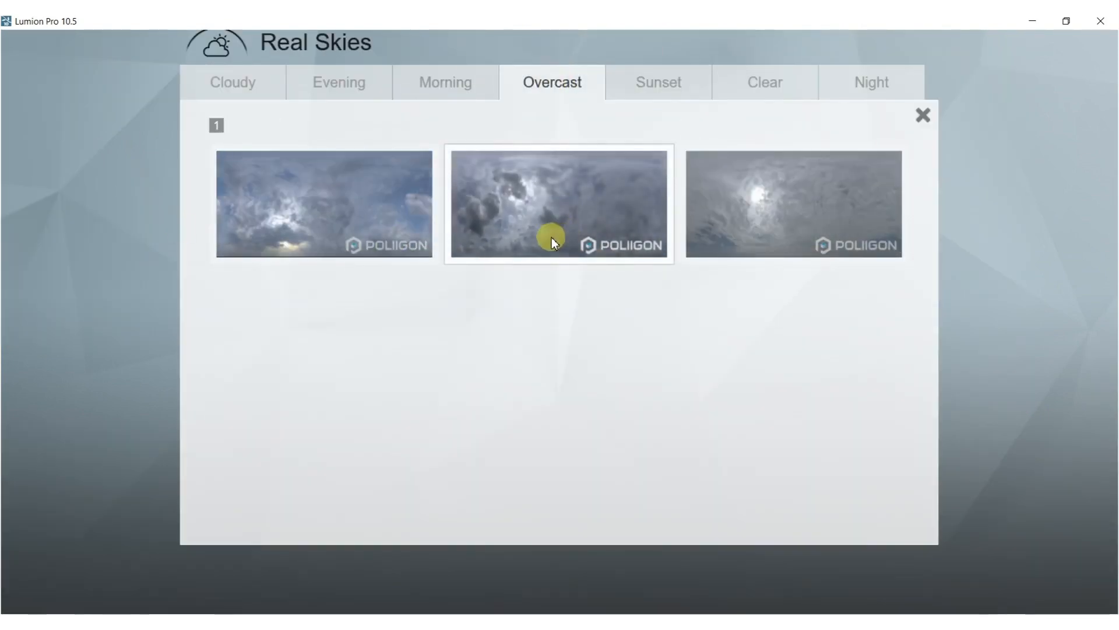
pyautogui.click(551, 237)
pyautogui.click(696, 235)
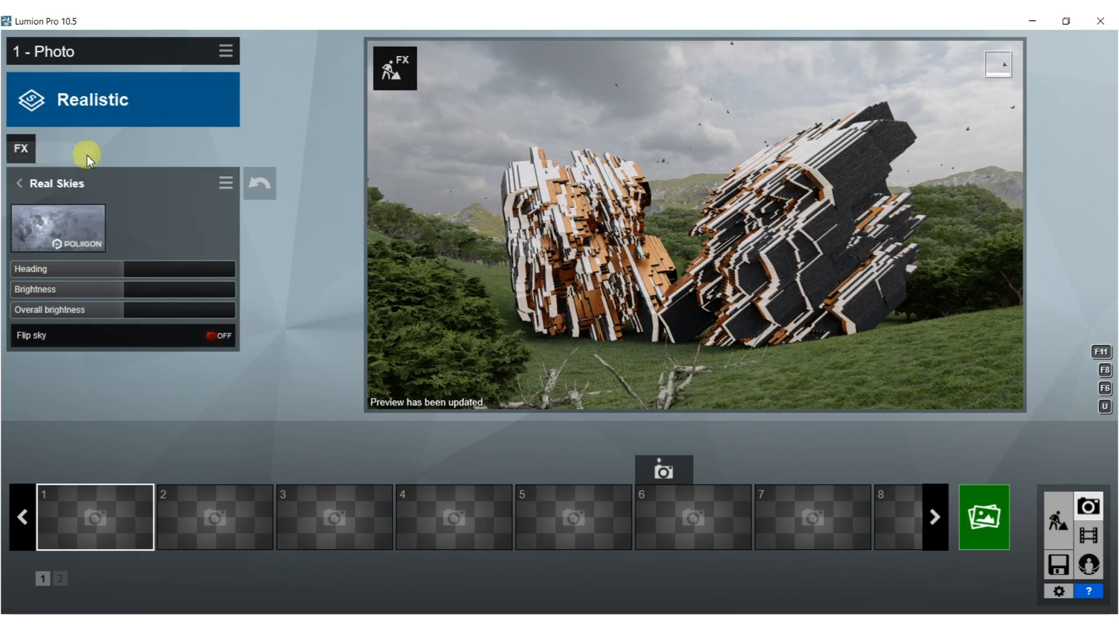
# Add a Sun effect, lower the sun height, raise the sun heading to its maximum, and update the preview.
pyautogui.click(21, 180)
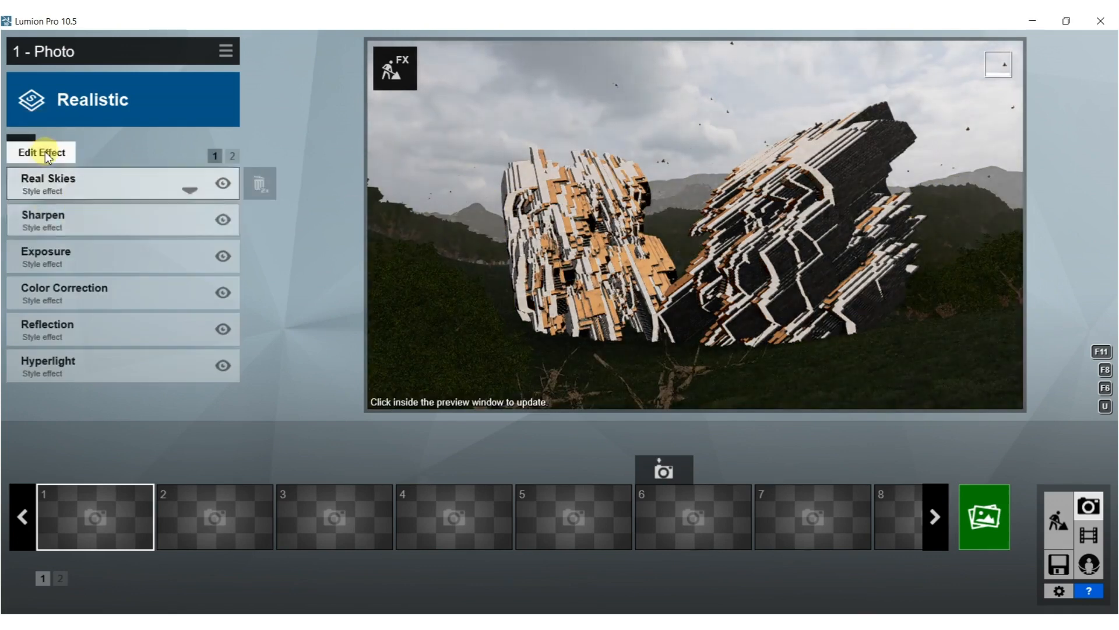
pyautogui.click(23, 147)
pyautogui.click(399, 133)
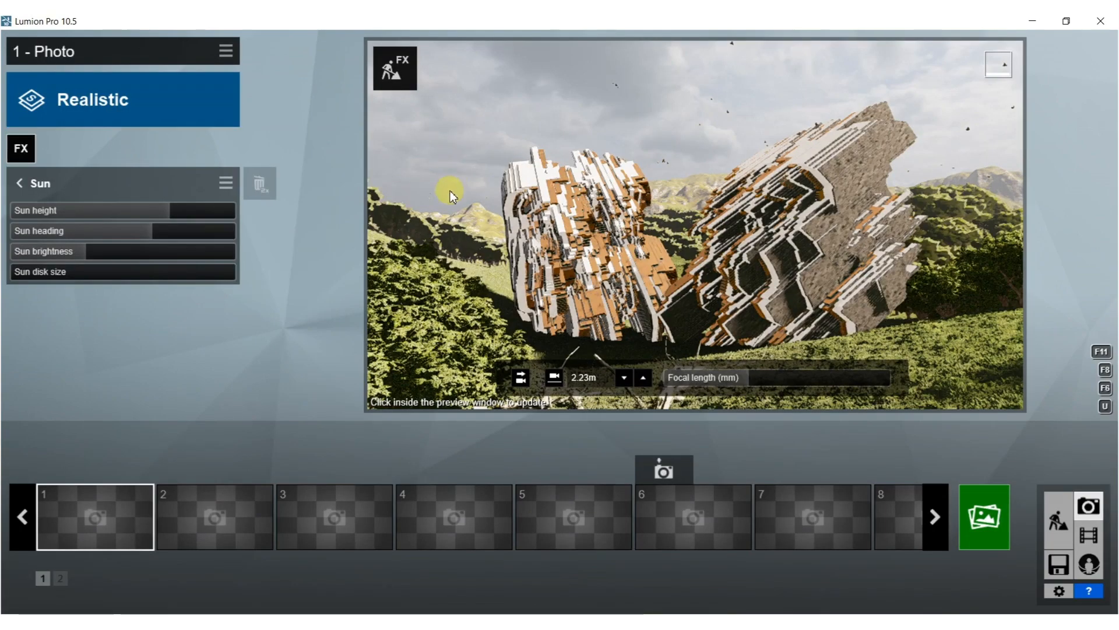
pyautogui.moveTo(142, 208); pyautogui.dragTo(326, 280)
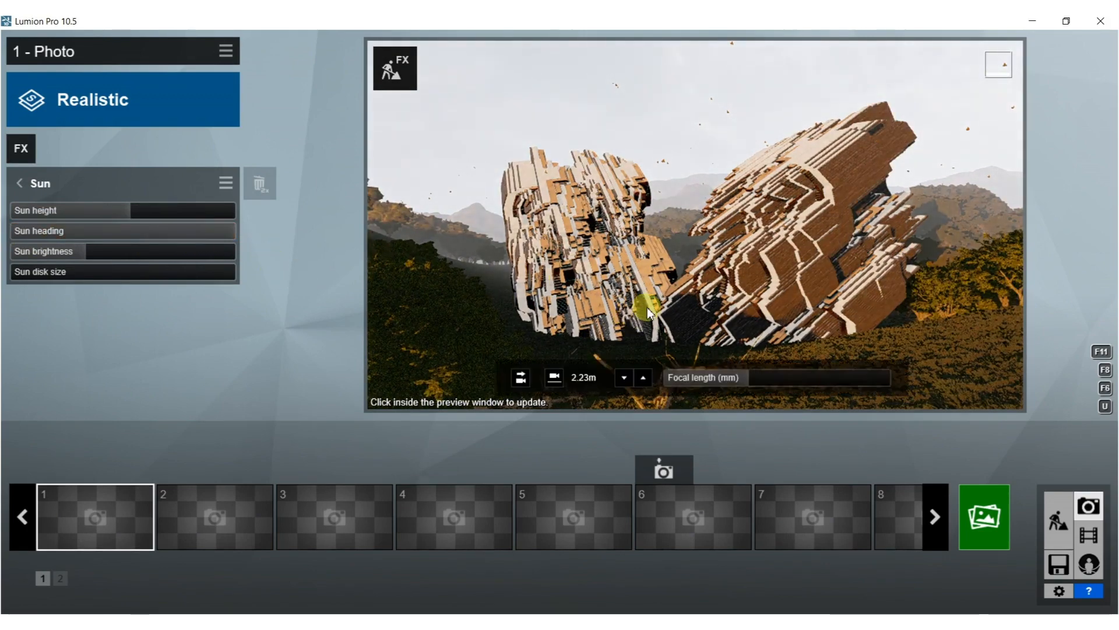
pyautogui.click(647, 307)
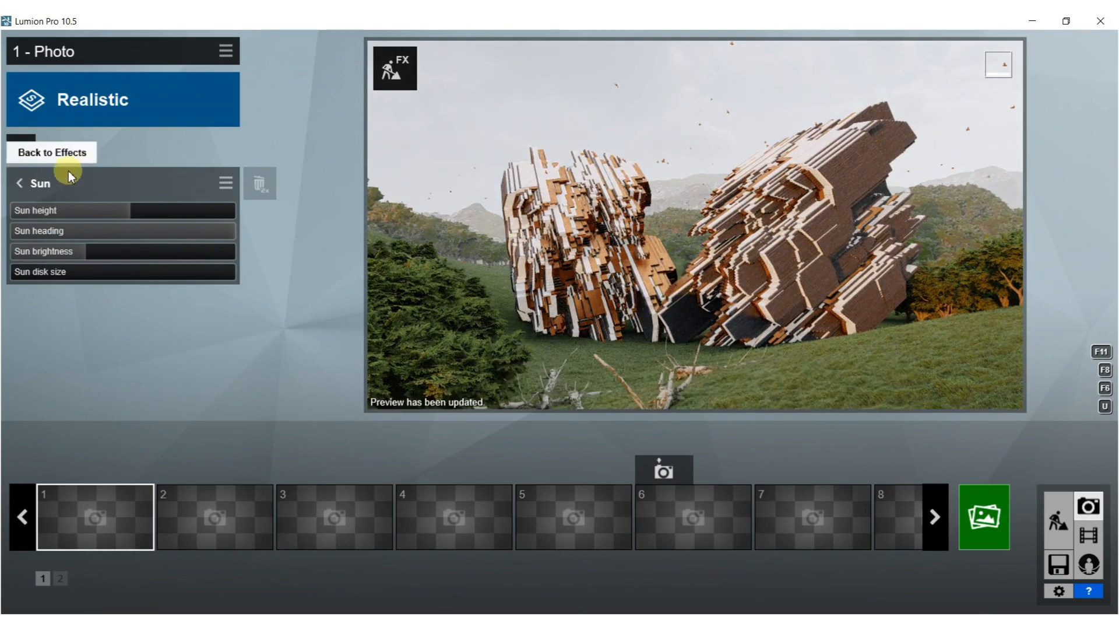
# Turn off the Real Skies effect and add the Sky and Clouds effect to the photo.
pyautogui.click(22, 184)
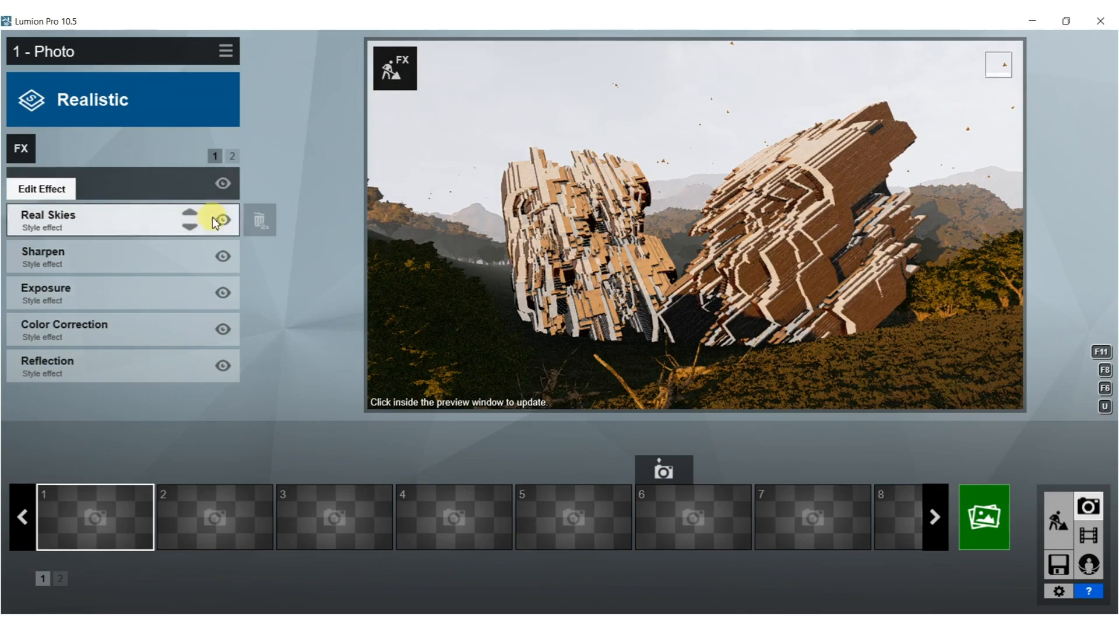
pyautogui.click(222, 219)
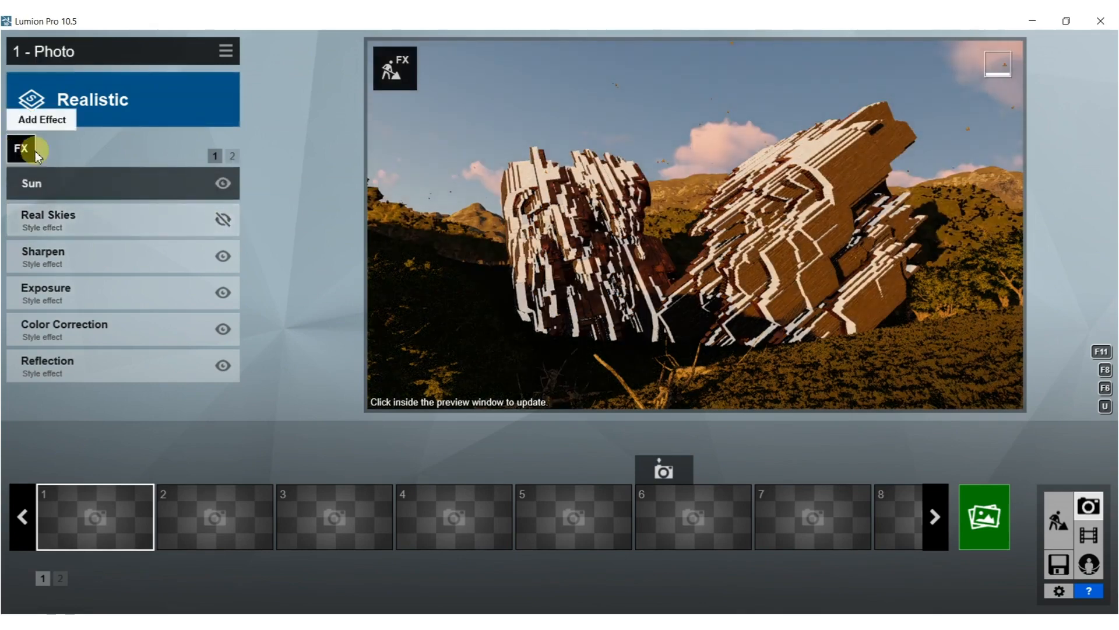
pyautogui.click(23, 149)
pyautogui.click(274, 191)
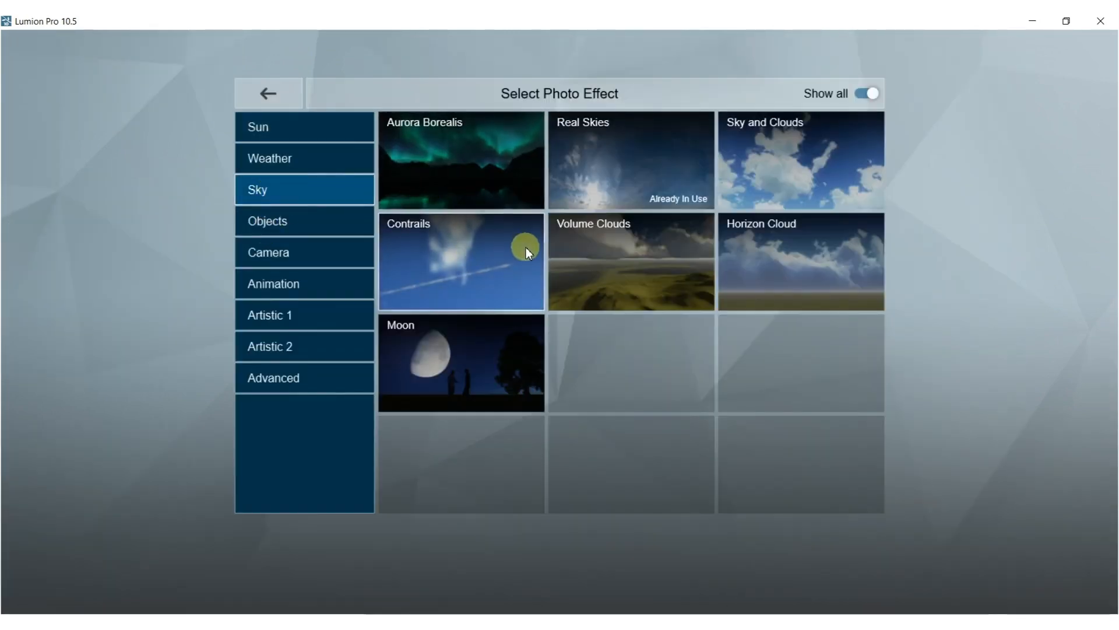
pyautogui.click(763, 178)
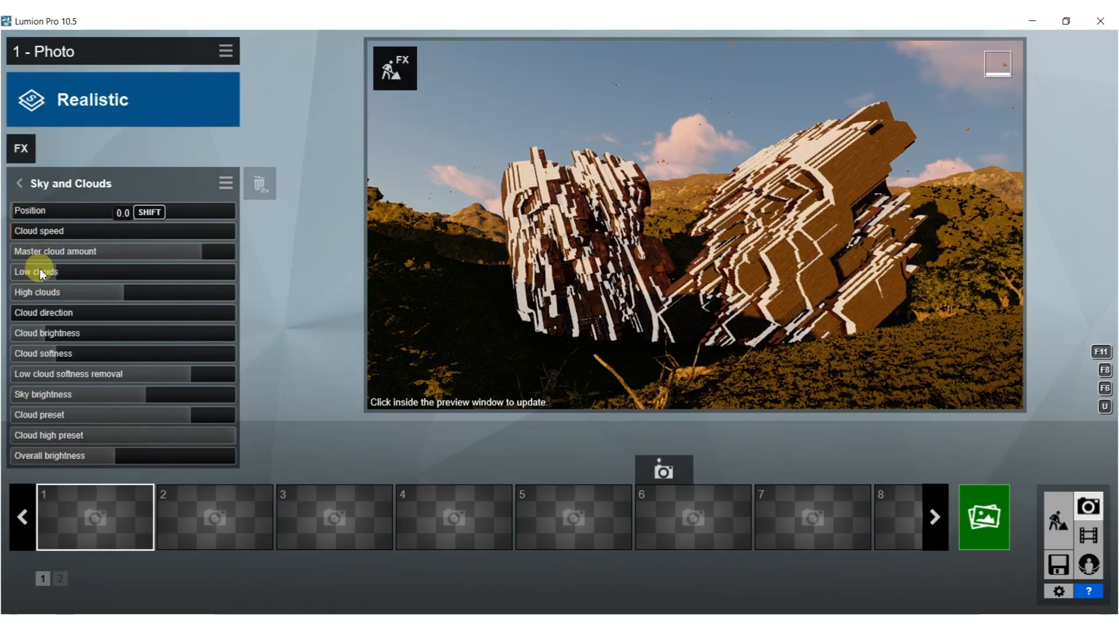
# Set the master cloud amount to maximum, raise the low clouds to just over half, and set cloud softness to 0.0.
pyautogui.moveTo(83, 257); pyautogui.dragTo(346, 239)
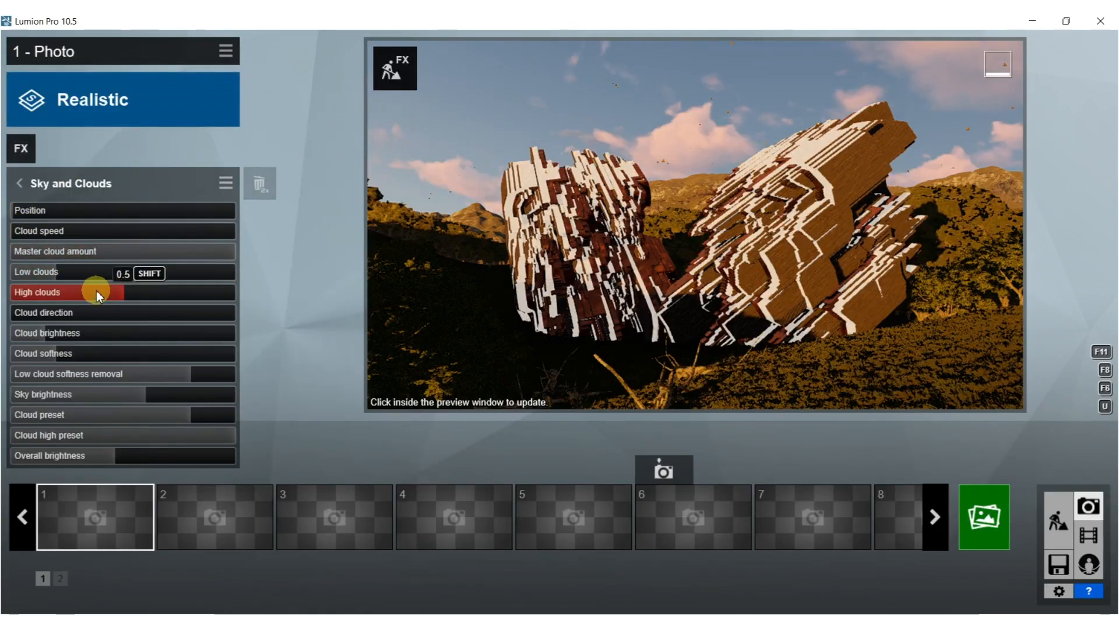
pyautogui.moveTo(50, 267); pyautogui.dragTo(123, 287)
pyautogui.moveTo(51, 358); pyautogui.dragTo(3, 362)
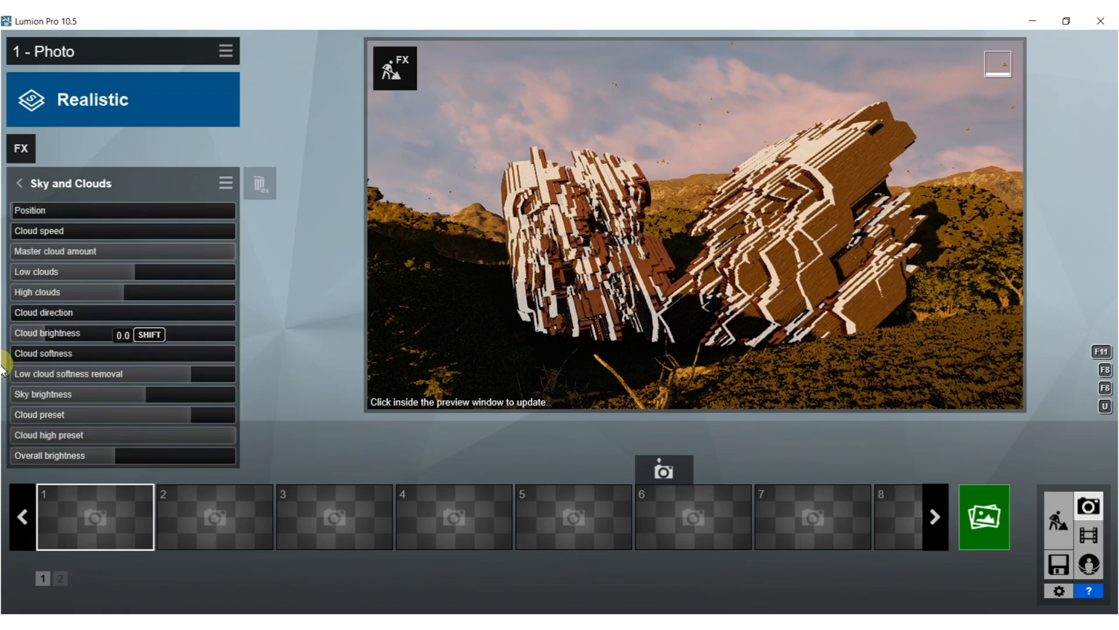
# Lower the low clouds to about a third, set the high clouds to 1.0, and update the preview.
pyautogui.moveTo(124, 269); pyautogui.dragTo(162, 299)
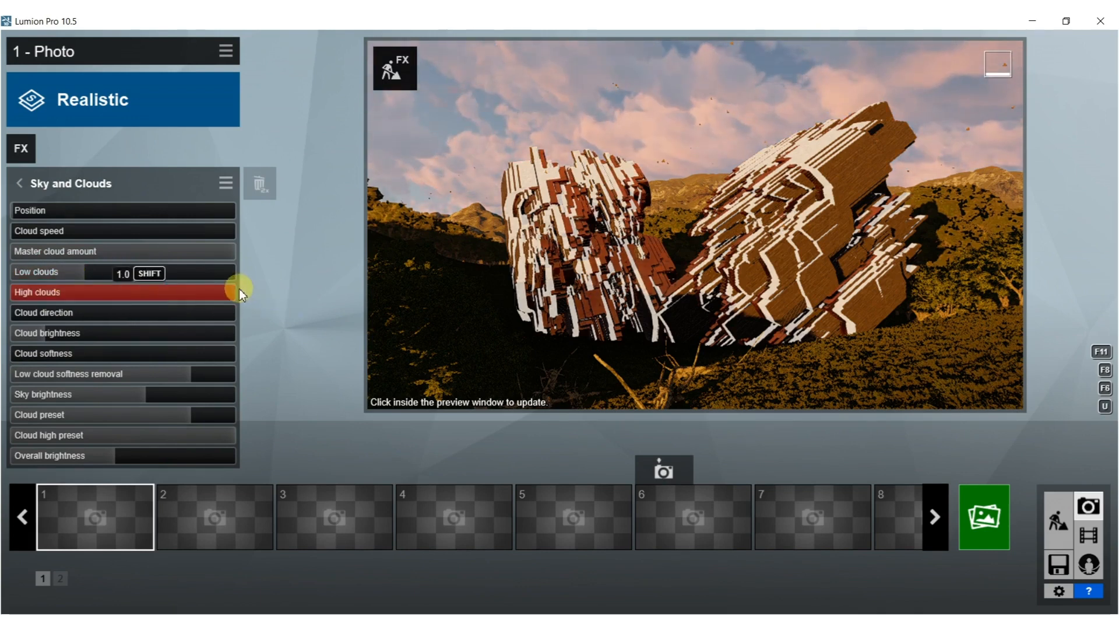
pyautogui.moveTo(7, 300); pyautogui.dragTo(264, 289)
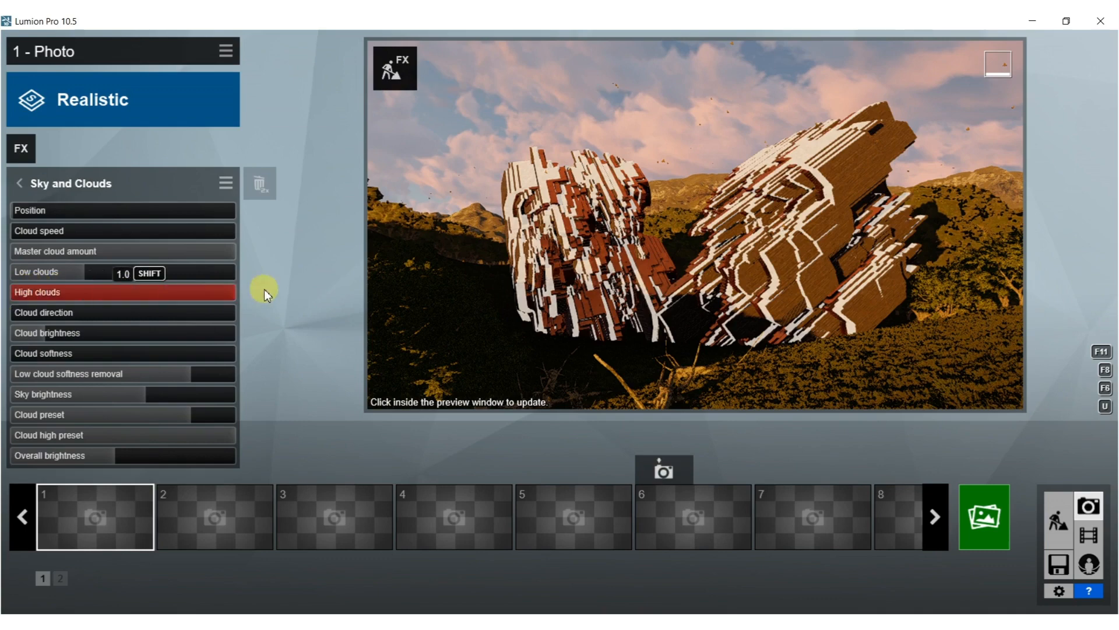
pyautogui.click(659, 263)
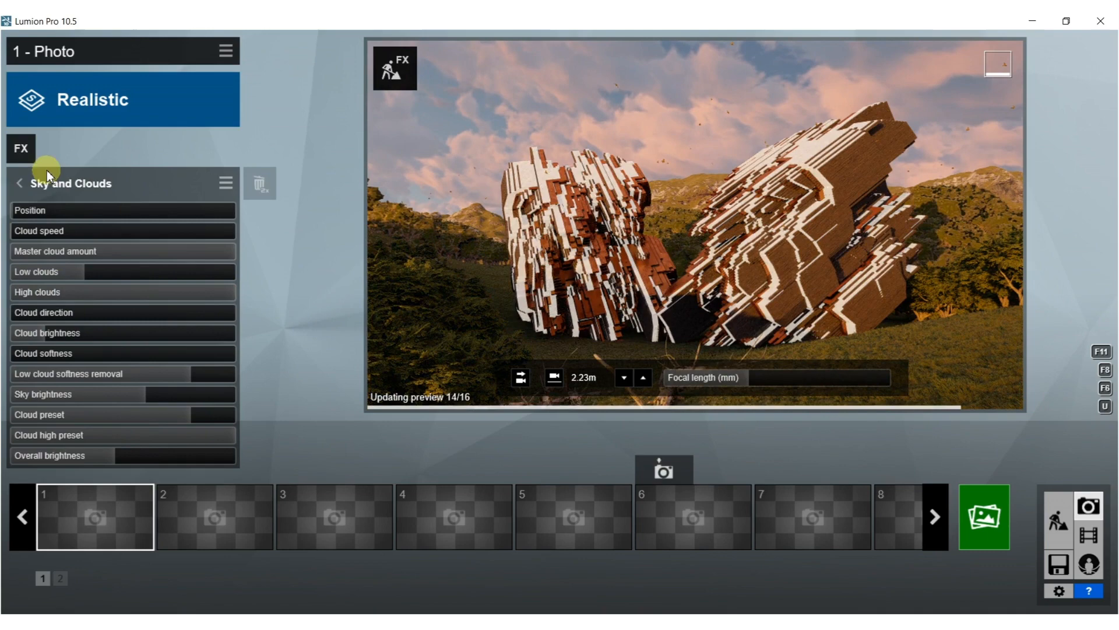
# Add the Precipitation effect with extra fog addition at 0.9, and reduce particle quantity and particle size to minimum.
pyautogui.click(22, 149)
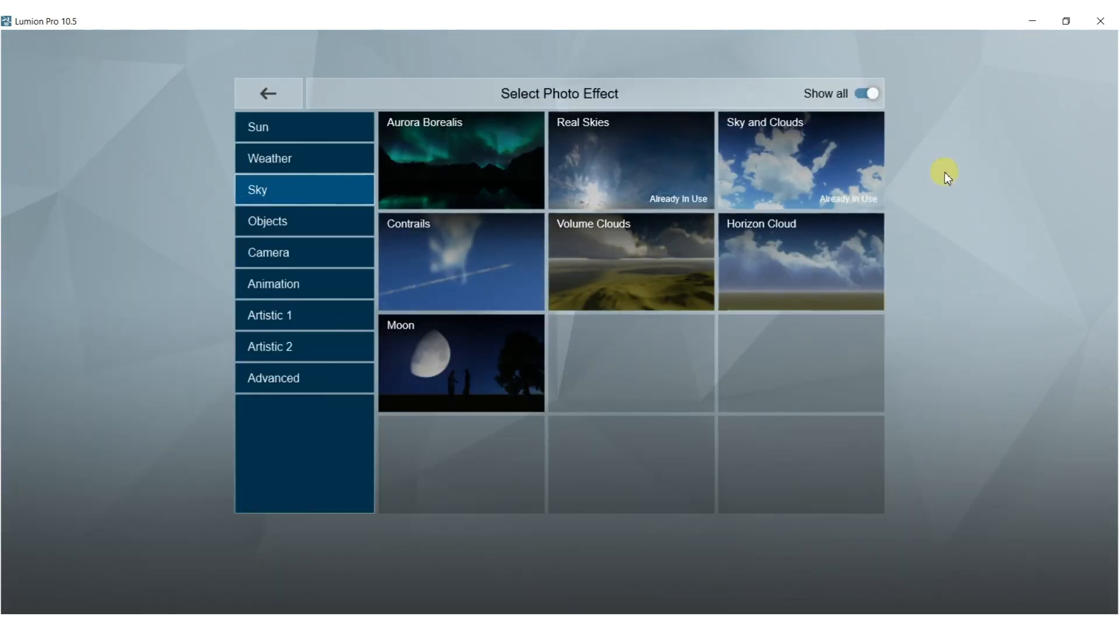
pyautogui.click(286, 159)
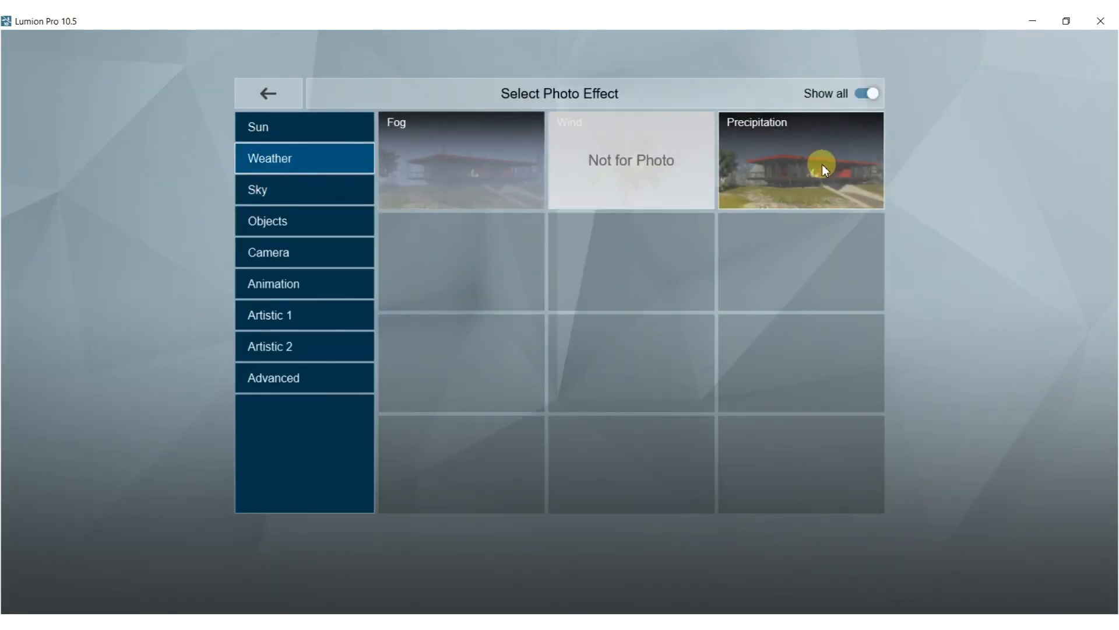
pyautogui.click(743, 198)
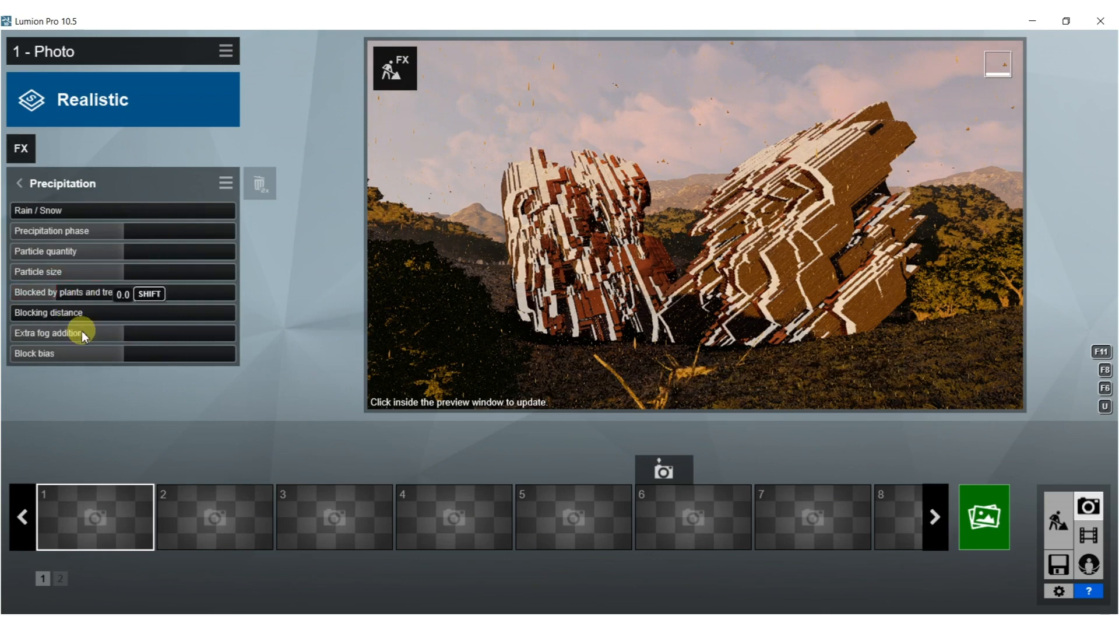
pyautogui.moveTo(156, 332); pyautogui.dragTo(212, 331)
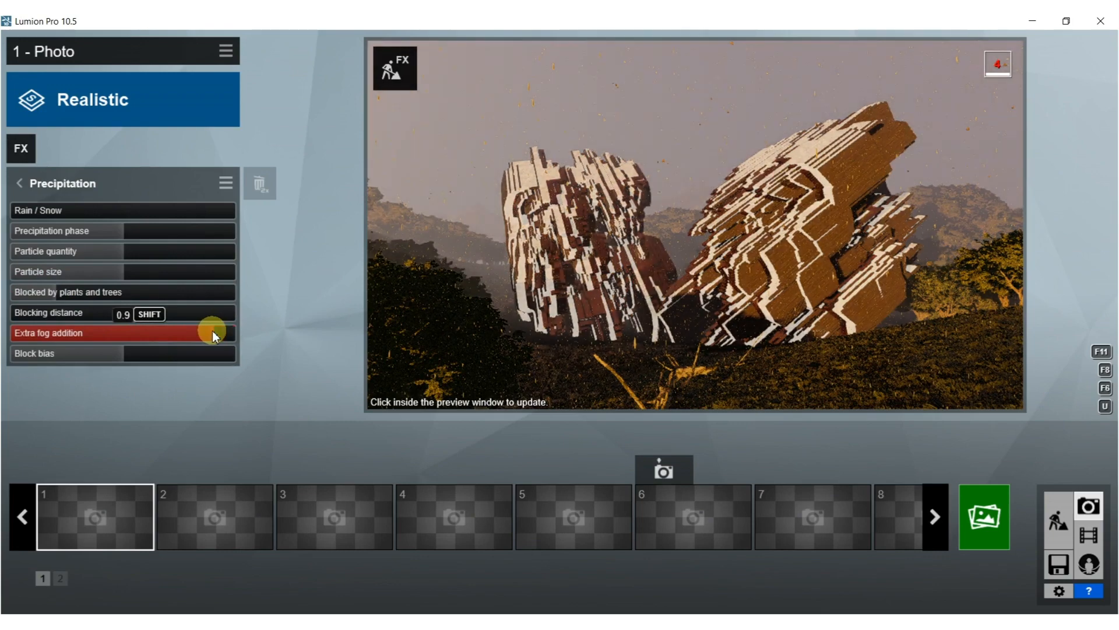
pyautogui.click(519, 222)
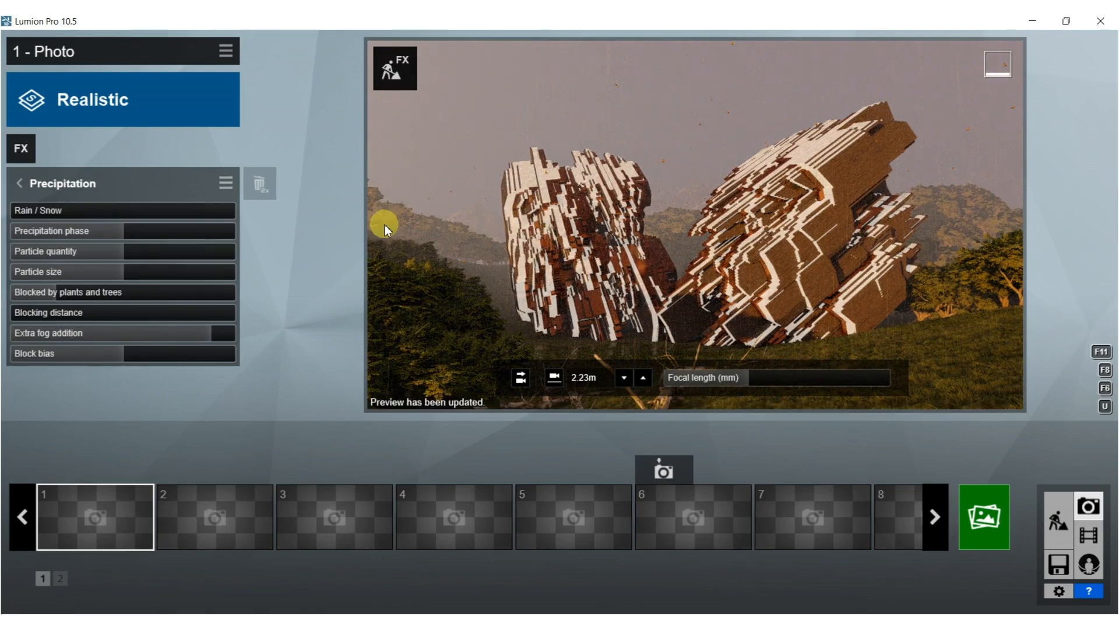
pyautogui.moveTo(101, 251); pyautogui.dragTo(2, 251)
pyautogui.moveTo(116, 271); pyautogui.dragTo(3, 273)
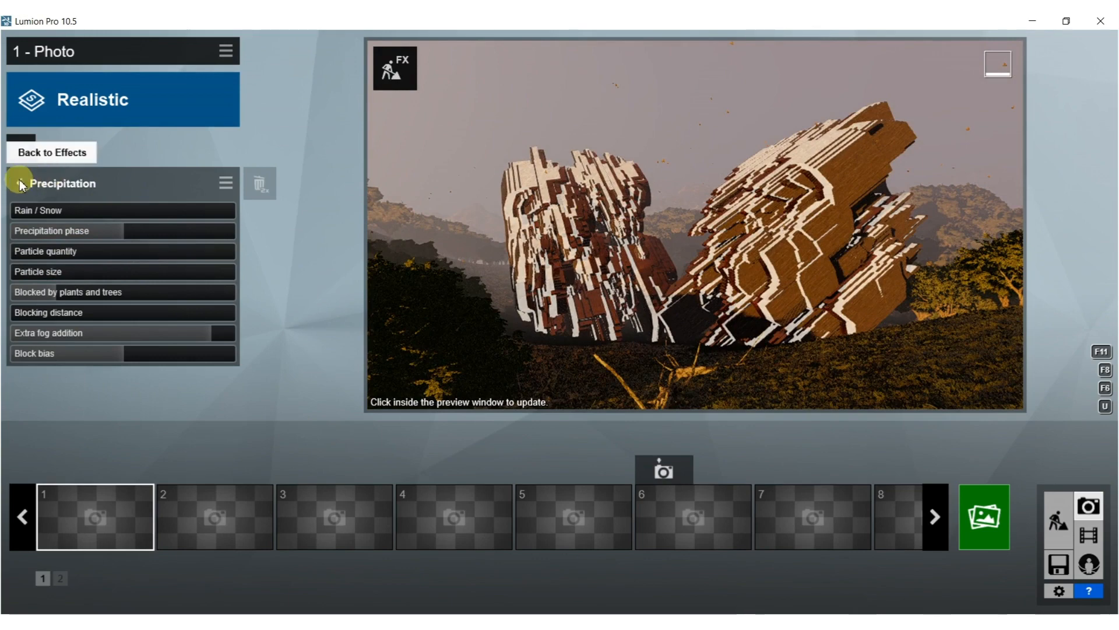
# Fine-tune the height in the Sun effect, set the sun heading to -180.0°, and update the preview.
pyautogui.click(20, 184)
pyautogui.click(64, 259)
pyautogui.moveTo(131, 209)
pyautogui.keyDown('shift'); pyautogui.mouseDown()
pyautogui.moveTo(121, 210)
pyautogui.moveTo(131, 210)
pyautogui.mouseUp(); pyautogui.keyUp('shift')
pyautogui.click(541, 216)
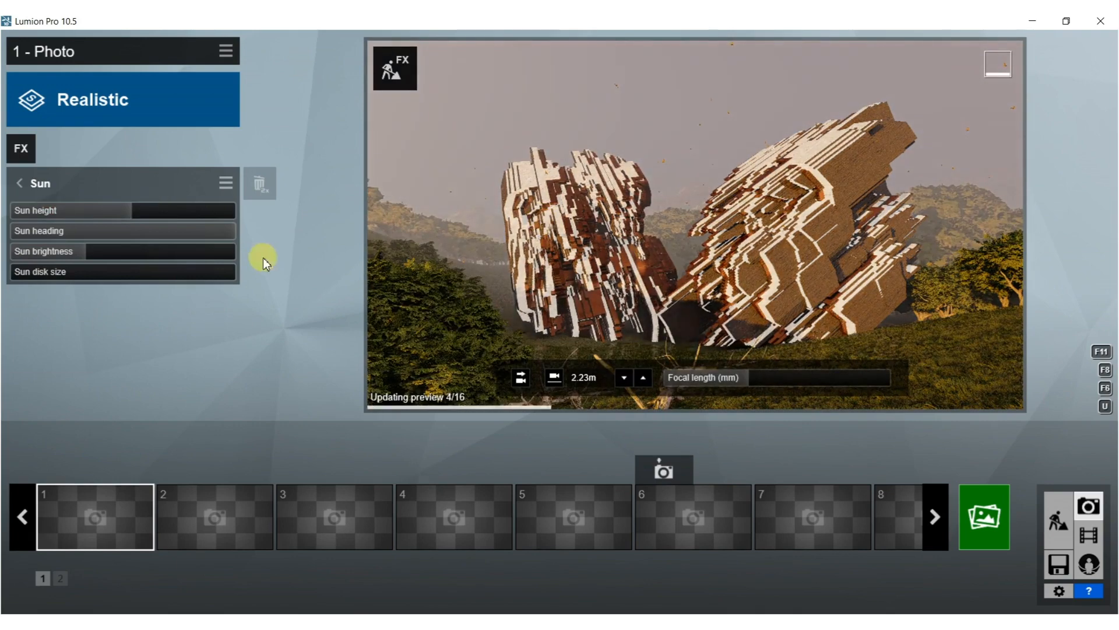
pyautogui.keyDown('shift'); pyautogui.moveTo(215, 232); pyautogui.dragTo(2, 243); pyautogui.keyUp('shift')
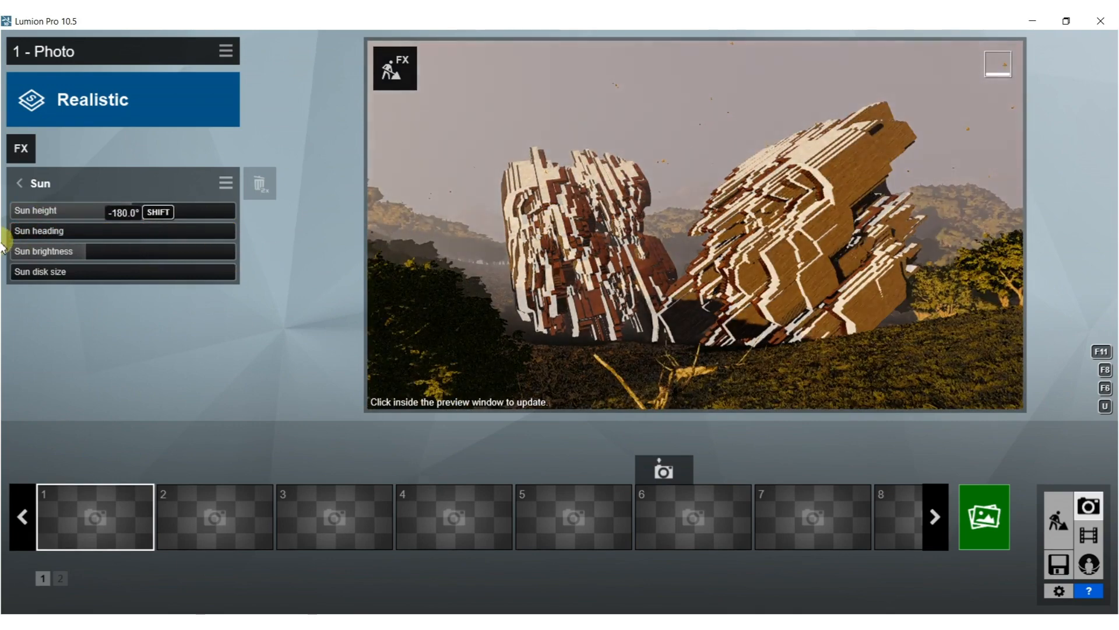
pyautogui.click(499, 242)
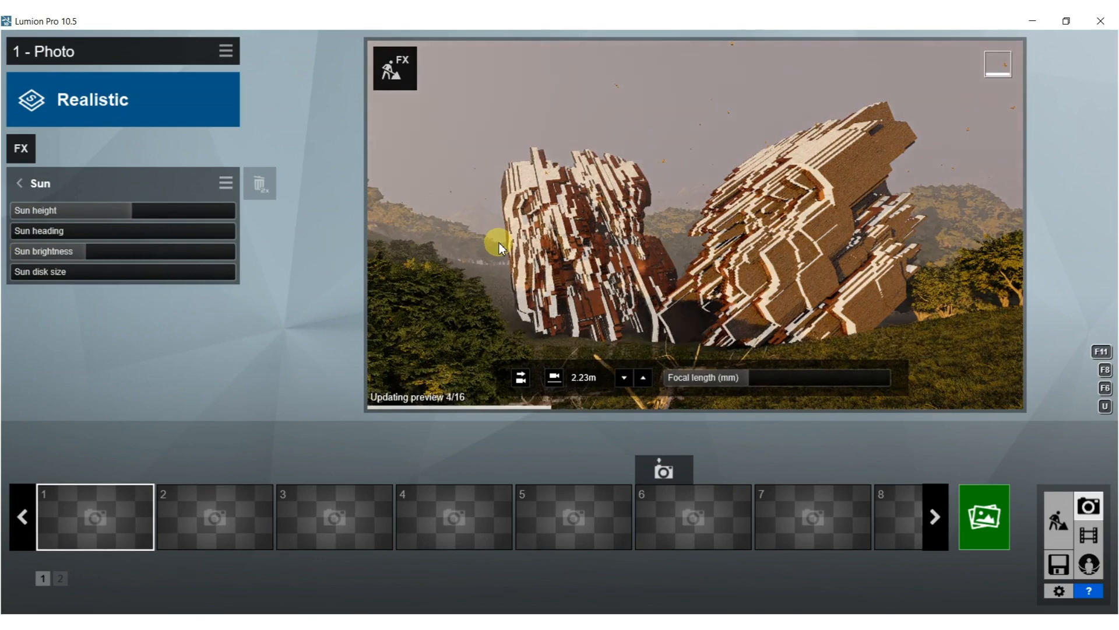
# Try a sun height of 1.8°, raise it to about two-thirds of its range, and update the preview.
pyautogui.keyDown('shift'); pyautogui.moveTo(139, 212); pyautogui.dragTo(124, 211); pyautogui.keyUp('shift')
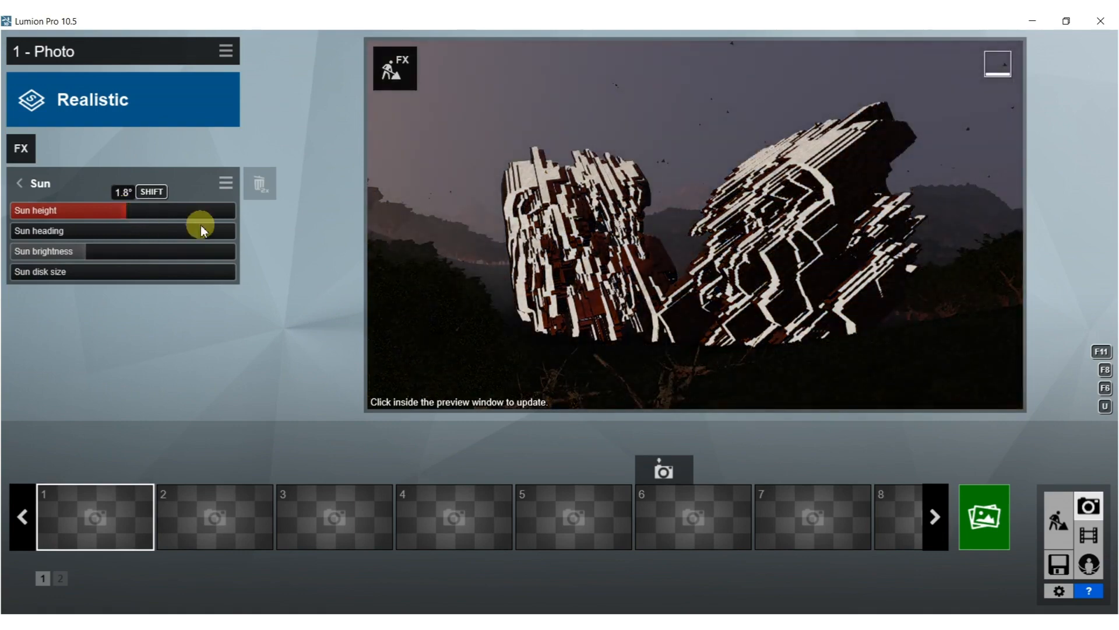
pyautogui.click(751, 215)
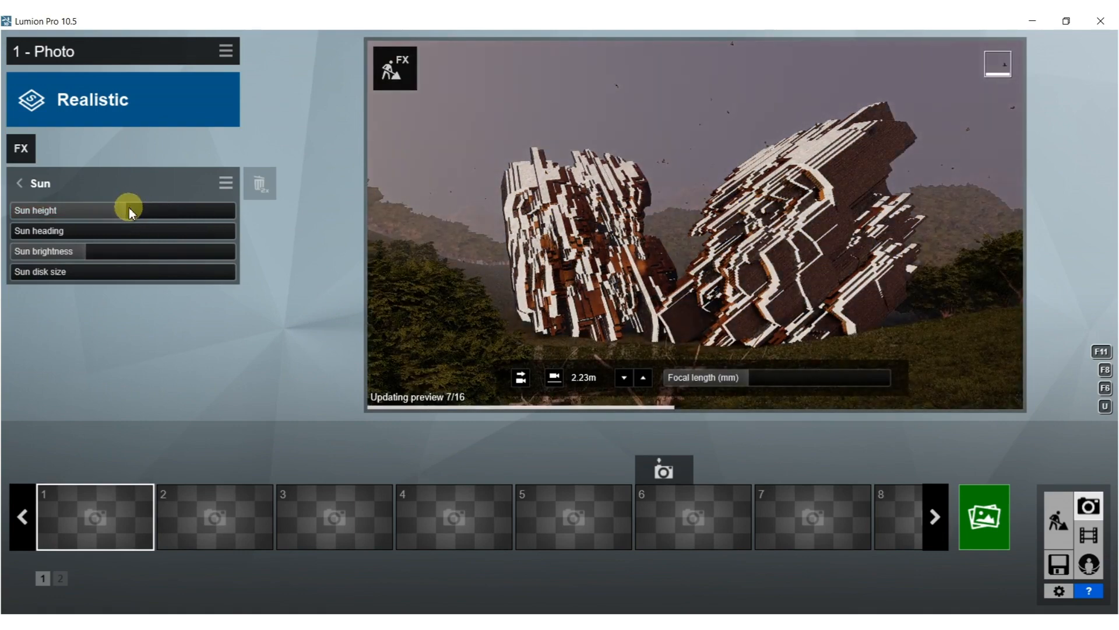
pyautogui.moveTo(132, 208); pyautogui.dragTo(162, 208)
pyautogui.click(645, 225)
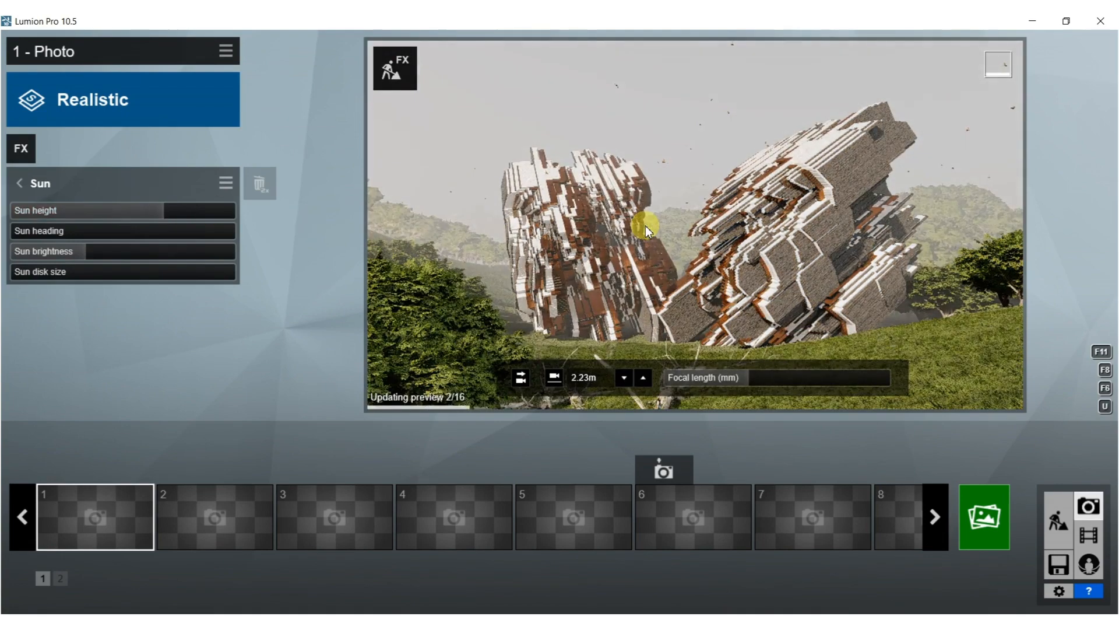
# Turn the Real Skies effect back on, disable the Precipitation effect, and update the preview.
pyautogui.click(22, 185)
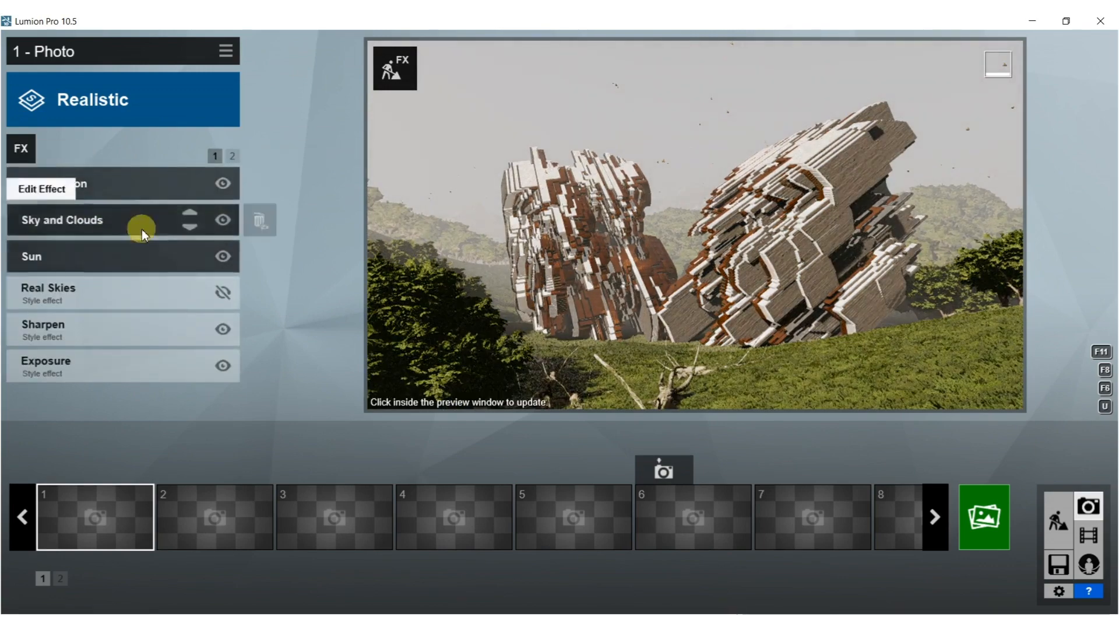
pyautogui.click(221, 295)
pyautogui.click(519, 232)
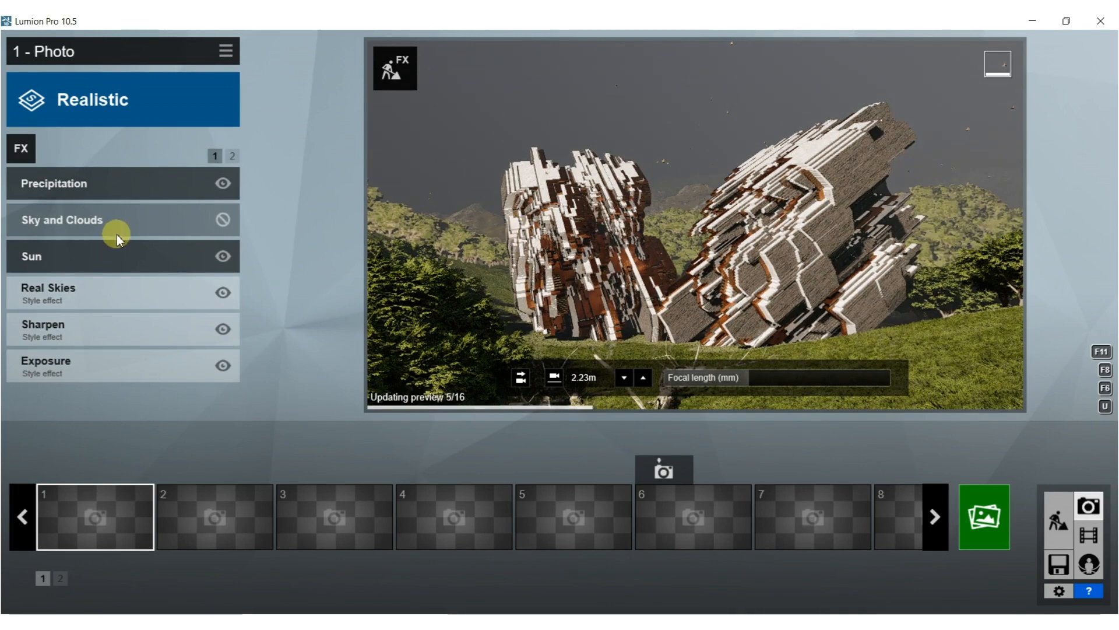
pyautogui.click(223, 183)
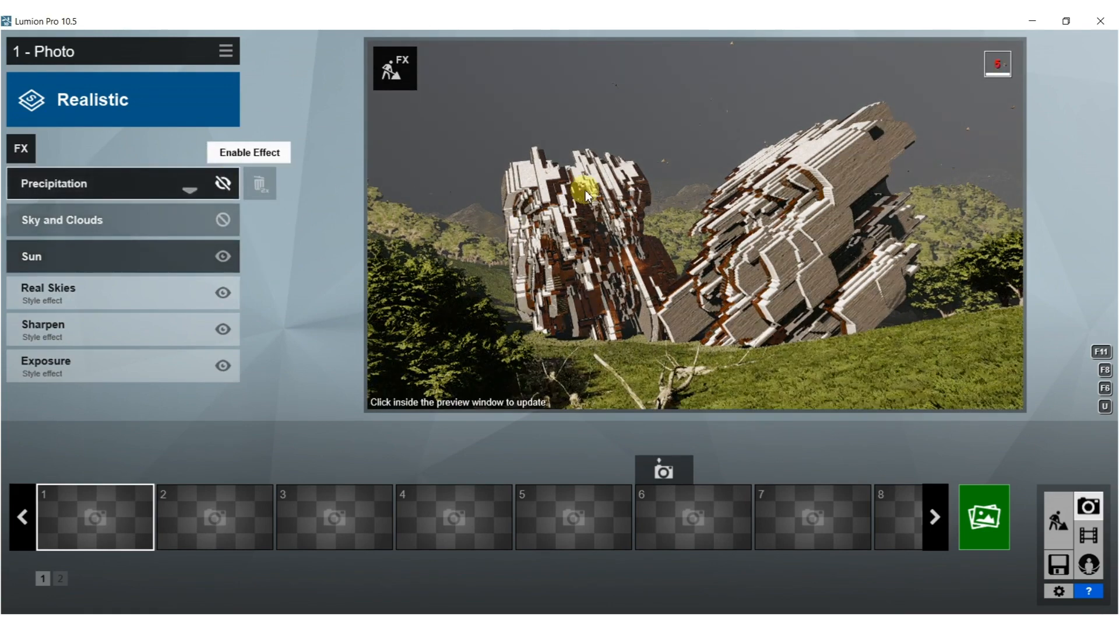
pyautogui.click(647, 212)
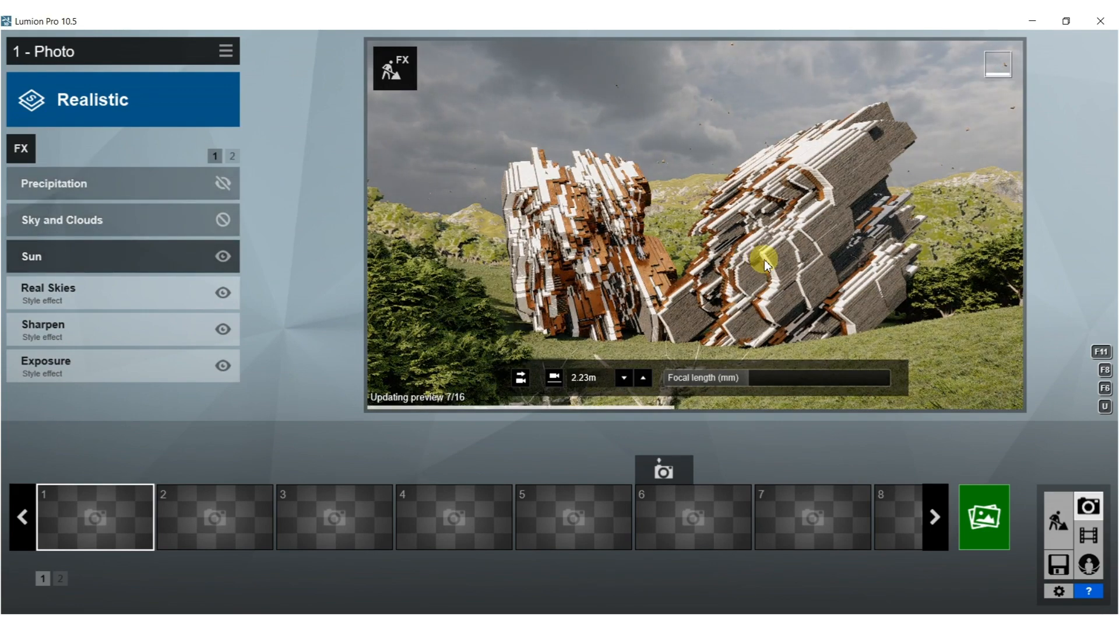
# Reposition the photo camera to frame both structures head-on above the foreground trees, at about 7.66 m height, and update the preview.
pyautogui.moveTo(789, 253); pyautogui.dragTo(819, 565, button='middle')
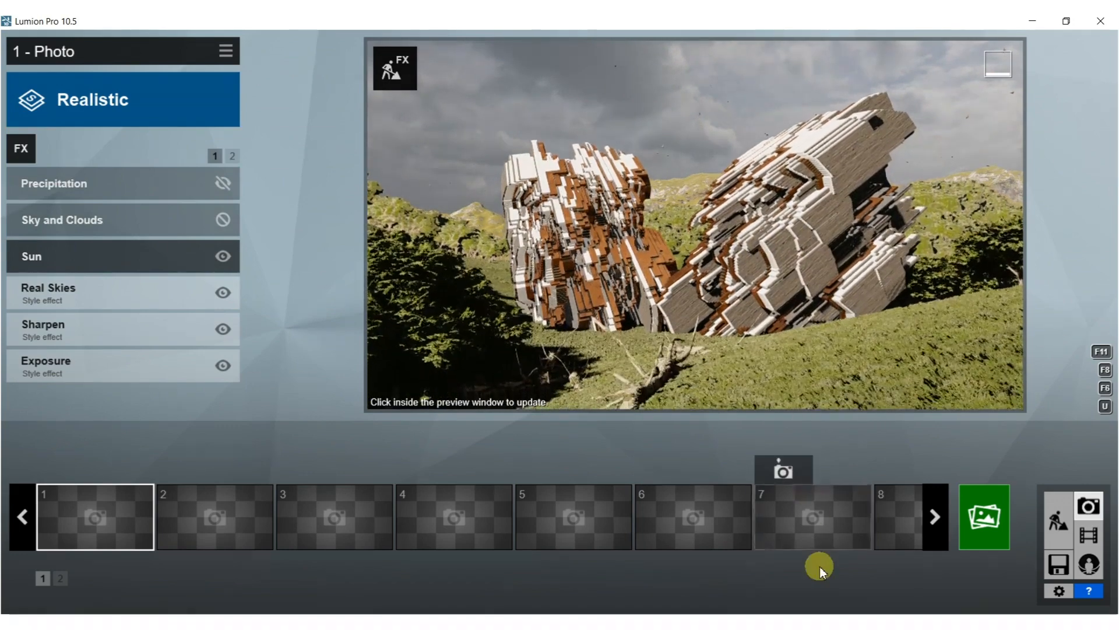
pyautogui.click(768, 299)
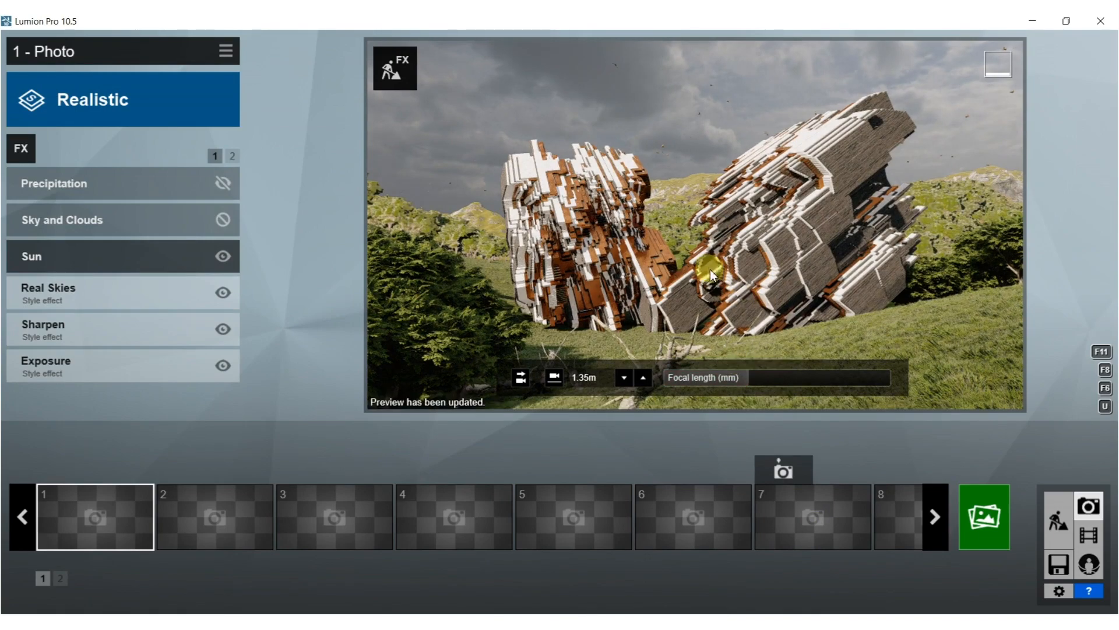
pyautogui.moveTo(704, 244); pyautogui.dragTo(702, 239, button='middle')
pyautogui.moveTo(702, 239); pyautogui.dragTo(702, 239, button='right')
pyautogui.press('s')
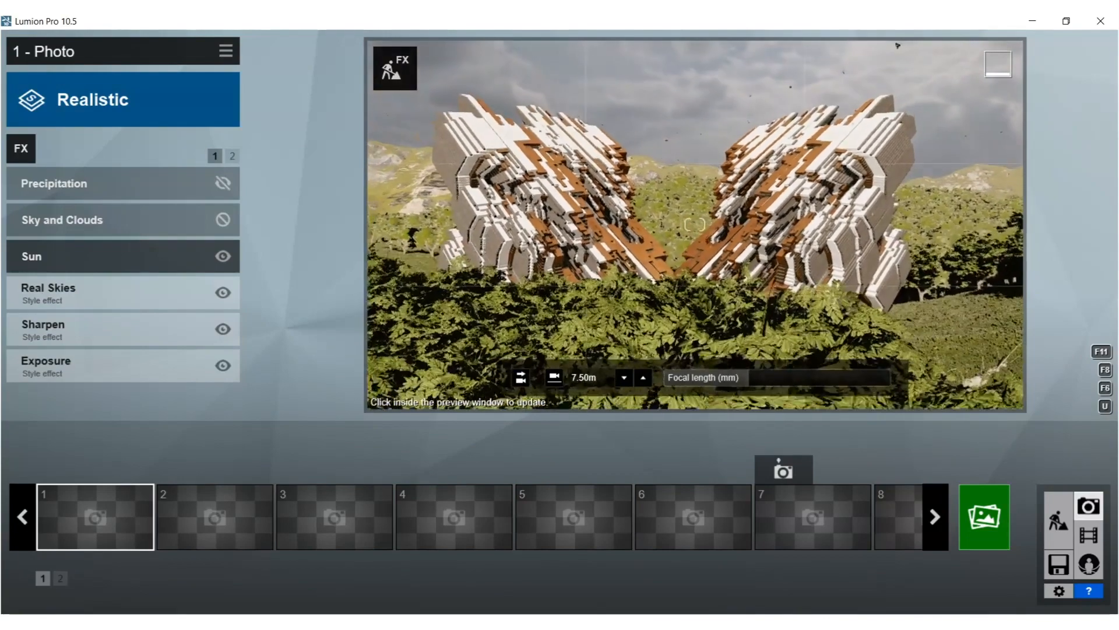
pyautogui.press('a')
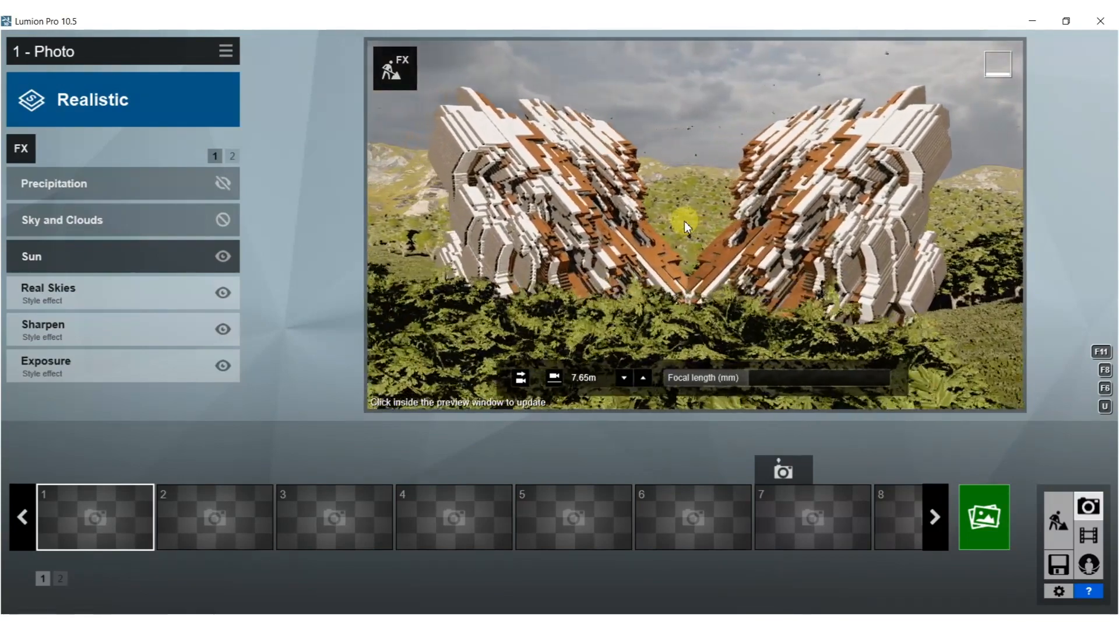
pyautogui.click(684, 222)
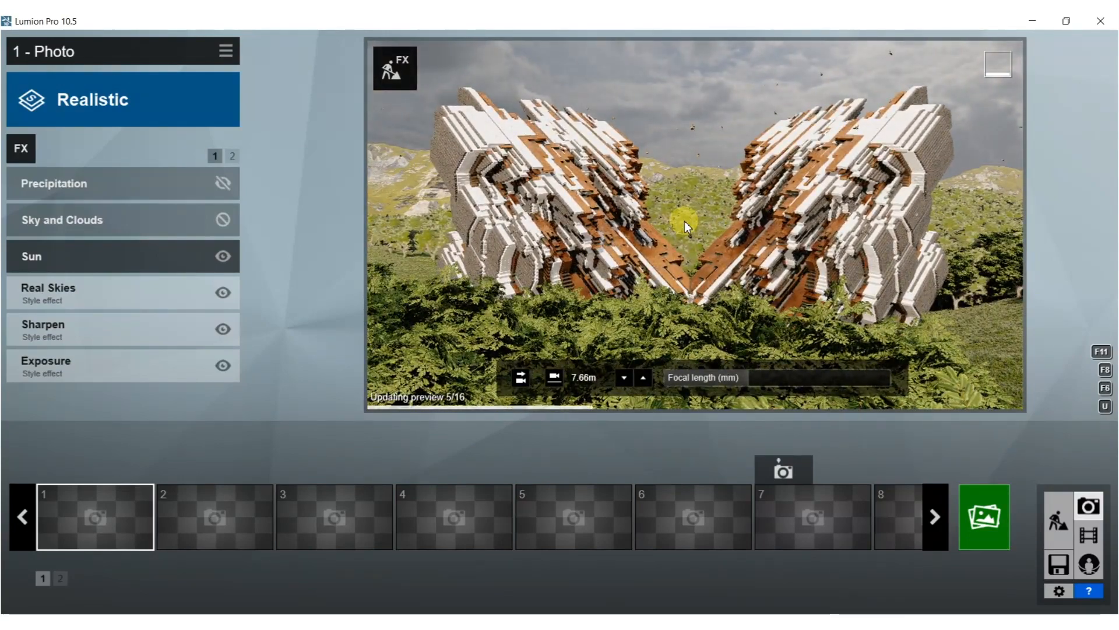
# Bring the view over the trees in front of the structures and open the scene for editing with effects shown.
pyautogui.press('e')
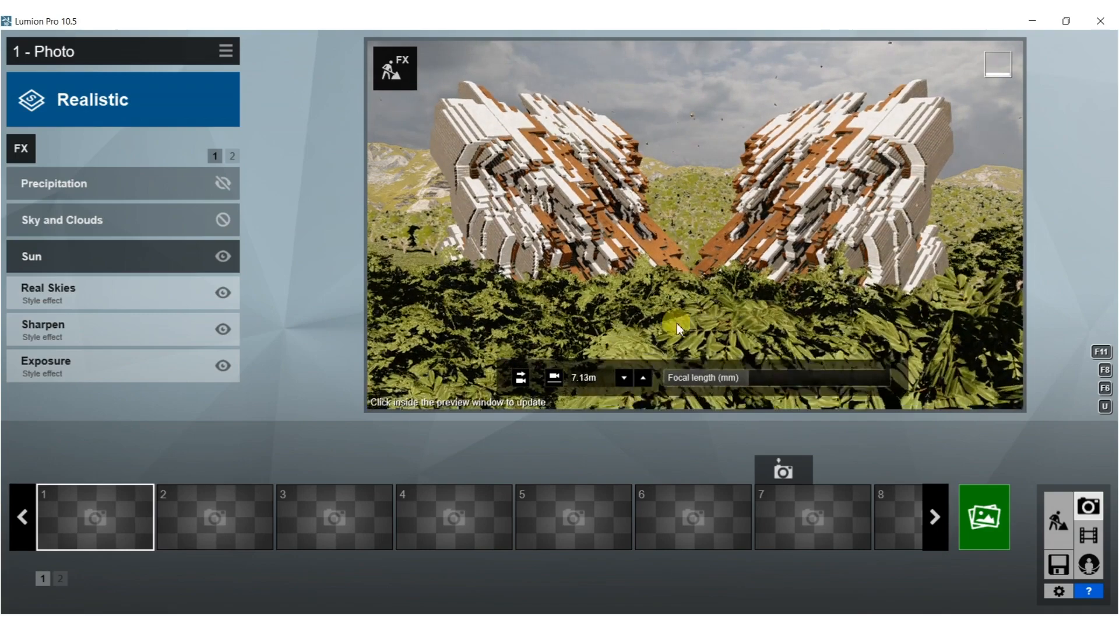
pyautogui.press('w')
pyautogui.moveTo(694, 325); pyautogui.dragTo(629, 399, button='right')
pyautogui.press('s')
pyautogui.click(407, 70)
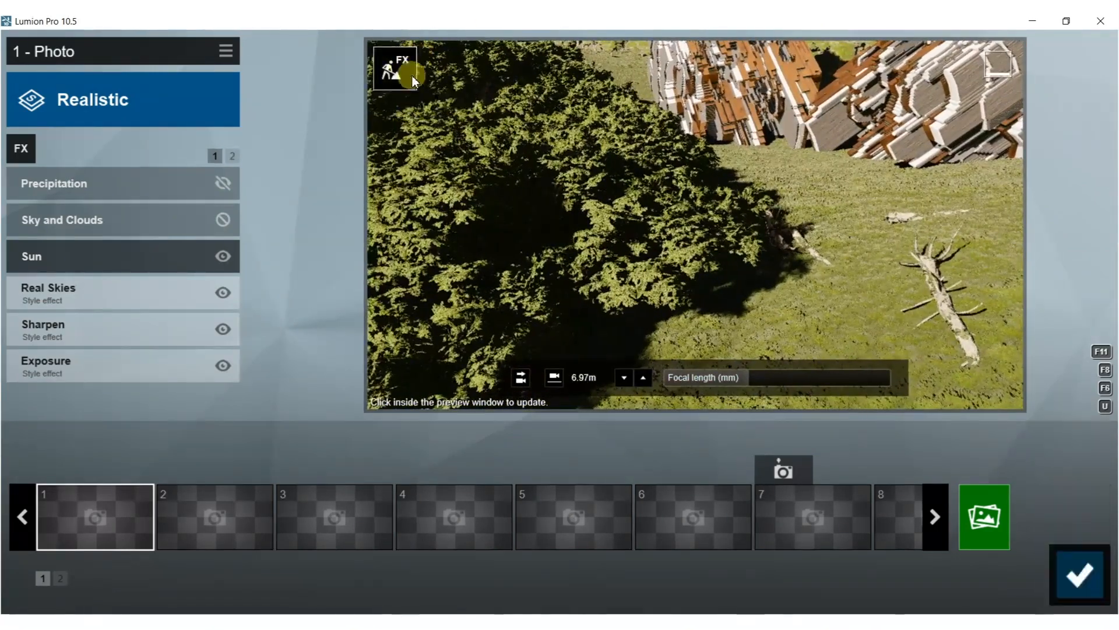
# Box-select and delete the group of birds above the foreground trees.
pyautogui.click(487, 552)
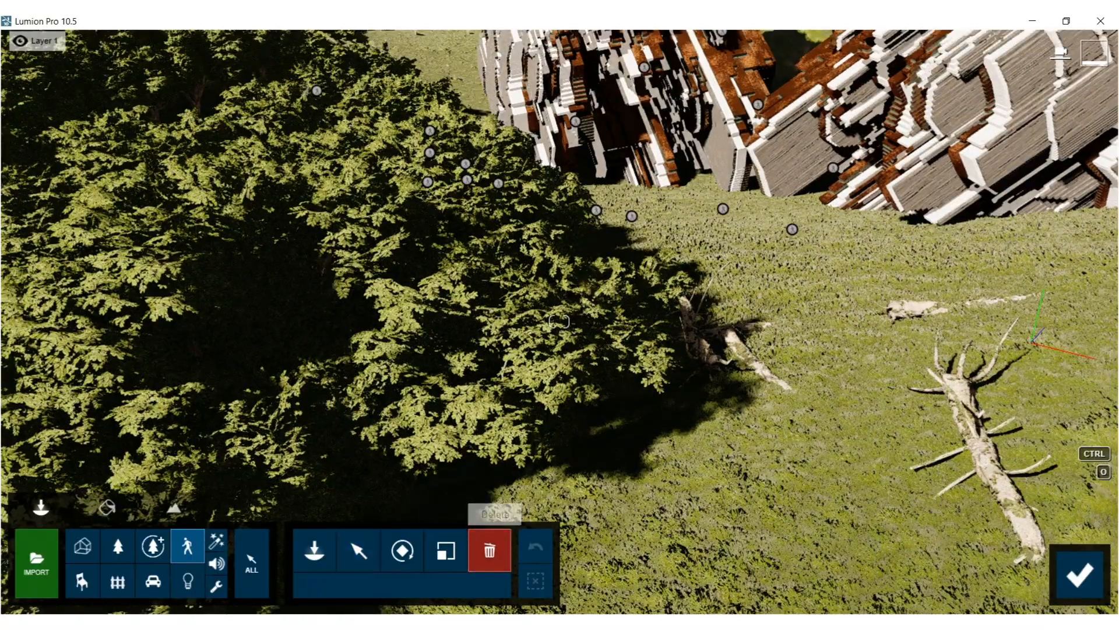
pyautogui.moveTo(600, 215); pyautogui.dragTo(606, 257, button='right')
pyautogui.press('s')
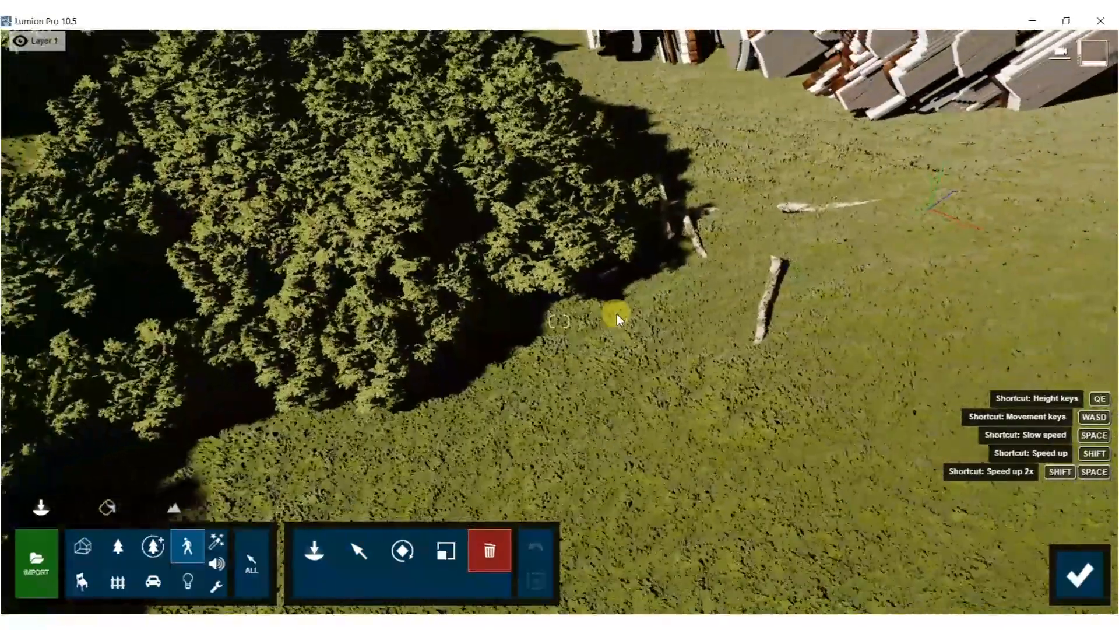
pyautogui.keyDown('ctrl'); pyautogui.moveTo(603, 324); pyautogui.dragTo(465, 76); pyautogui.keyUp('ctrl')
pyautogui.click(501, 68)
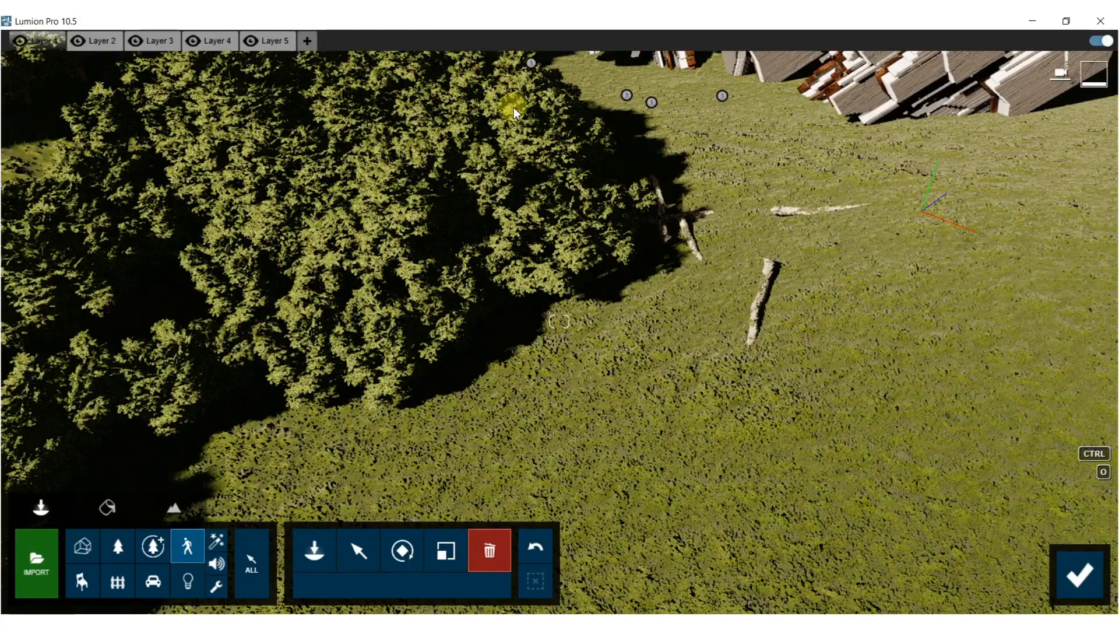
# Set editing to nature objects and delete the fallen log at the edge of the foreground tree clump.
pyautogui.moveTo(544, 329); pyautogui.dragTo(545, 319, button='right')
pyautogui.press('a')
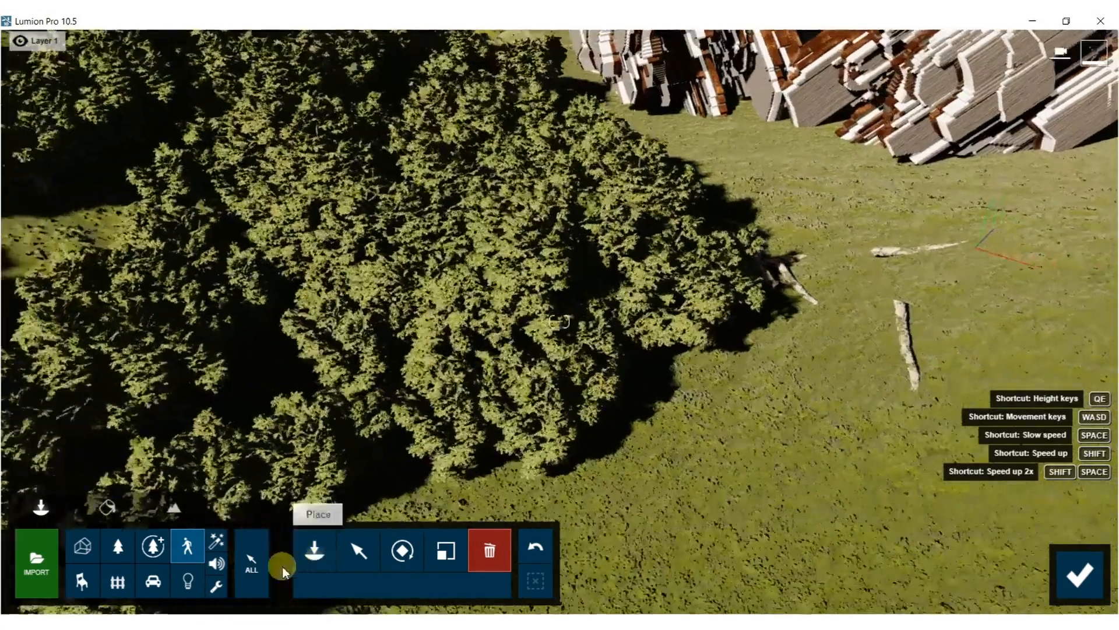
pyautogui.click(128, 552)
pyautogui.keyDown('ctrl'); pyautogui.moveTo(839, 475); pyautogui.dragTo(515, 176); pyautogui.keyUp('ctrl')
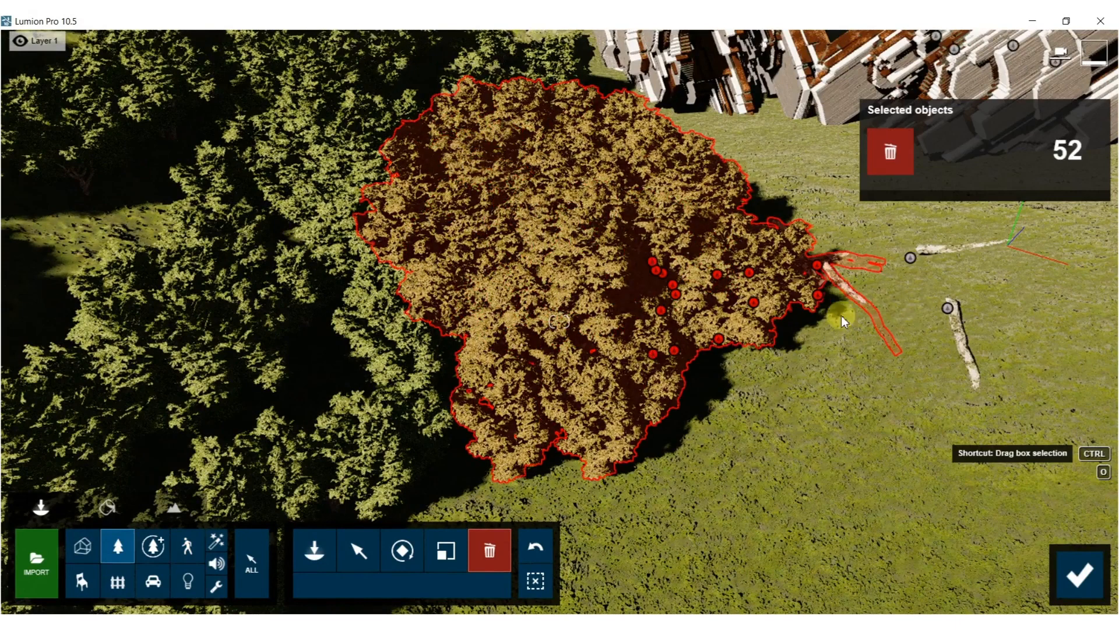
pyautogui.click(848, 260)
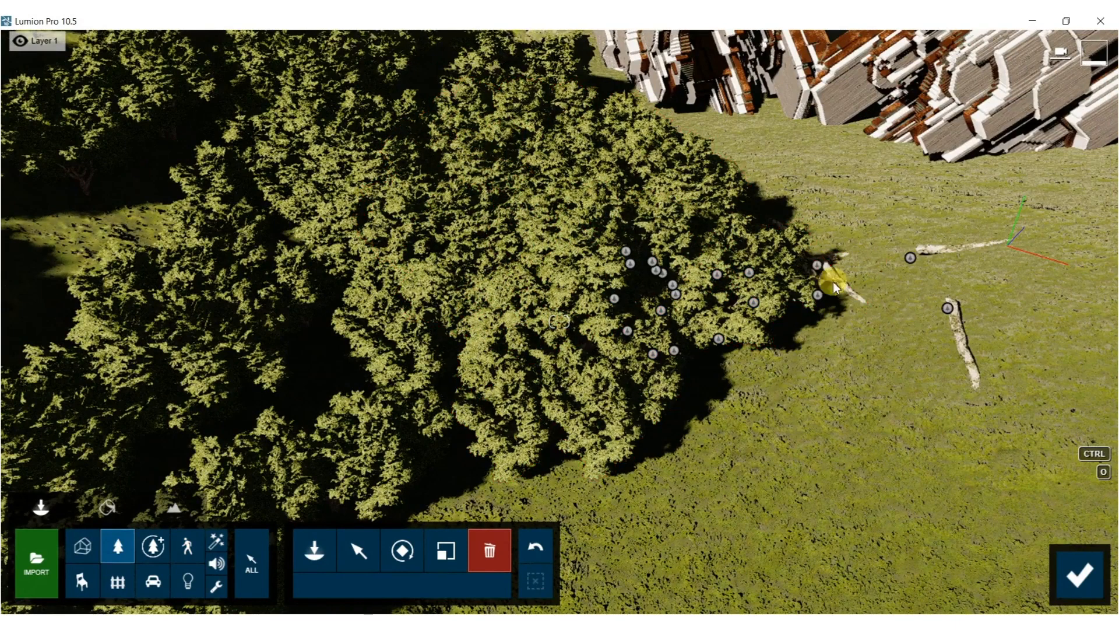
pyautogui.click(817, 292)
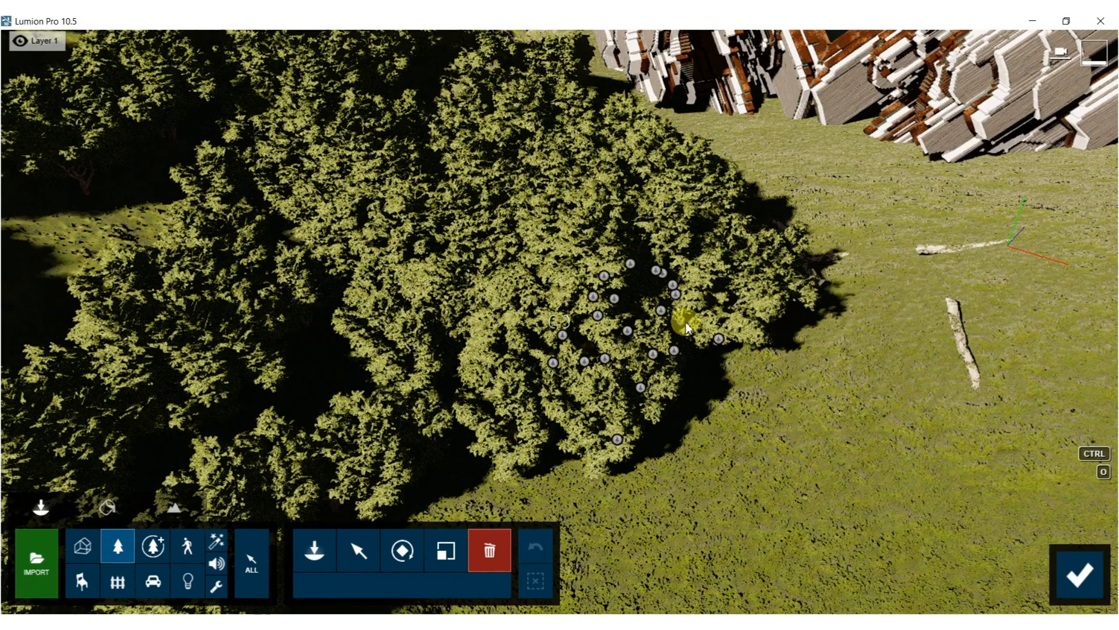
# Box-select and delete the trees of the clump nearest the structures, and delete the single tree left beside them.
pyautogui.keyDown('ctrl'); pyautogui.moveTo(772, 432); pyautogui.dragTo(333, 113); pyautogui.keyUp('ctrl')
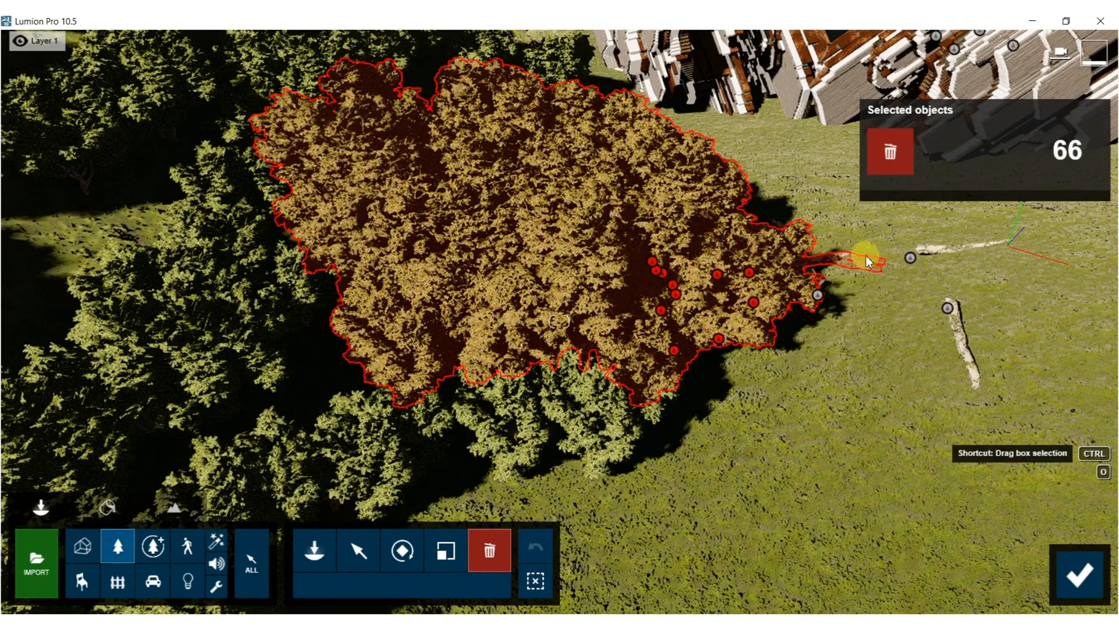
pyautogui.click(836, 260)
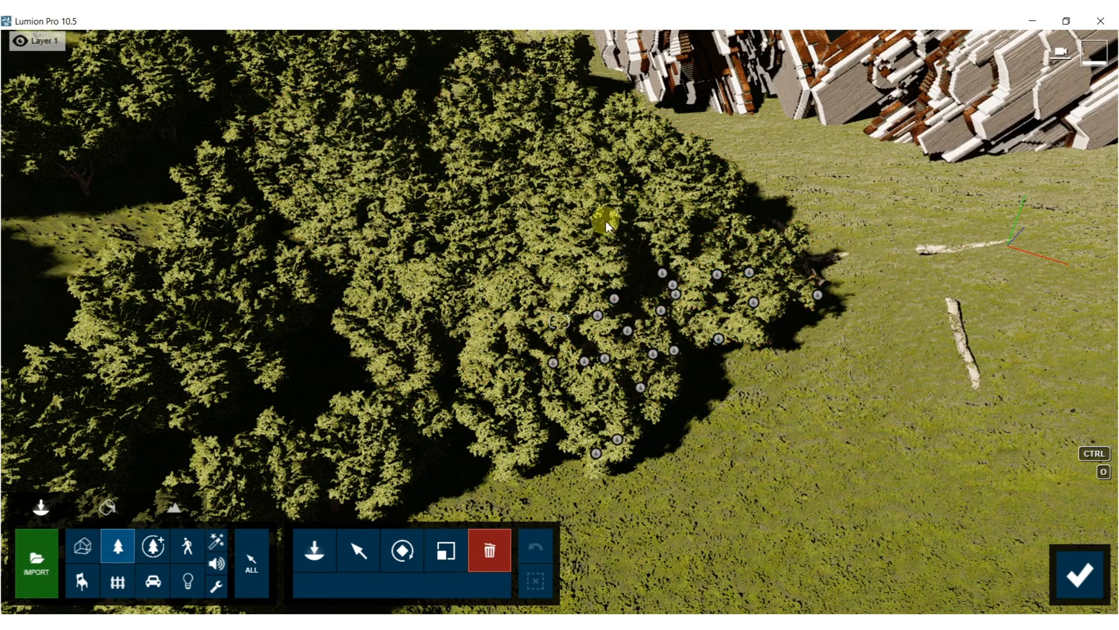
pyautogui.click(547, 183)
pyautogui.keyDown('ctrl'); pyautogui.moveTo(734, 431); pyautogui.dragTo(487, 204); pyautogui.keyUp('ctrl')
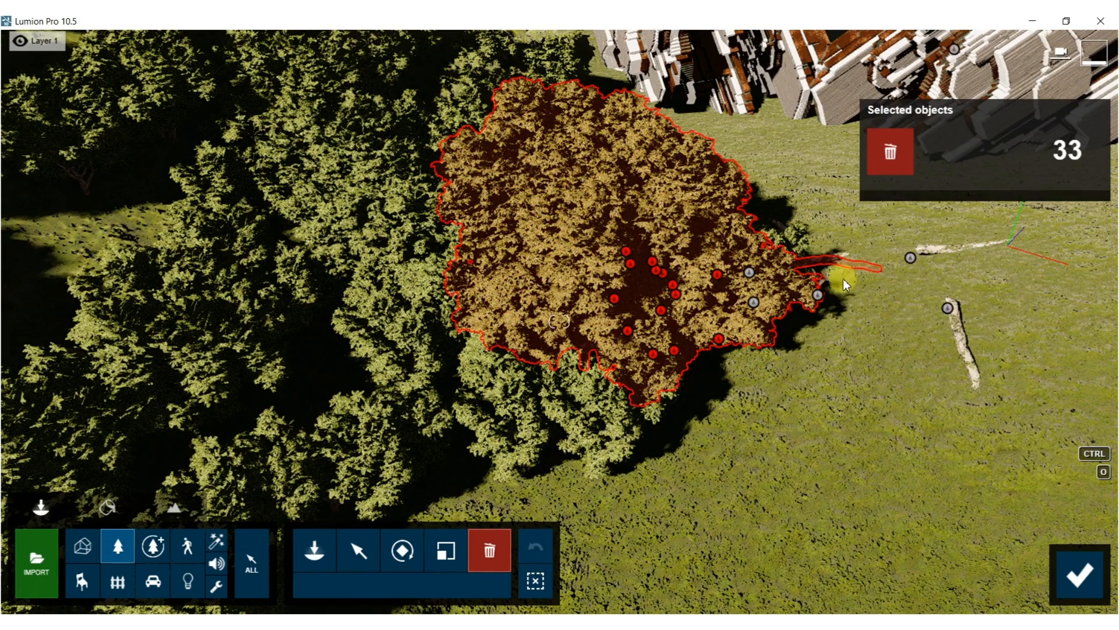
pyautogui.click(671, 292)
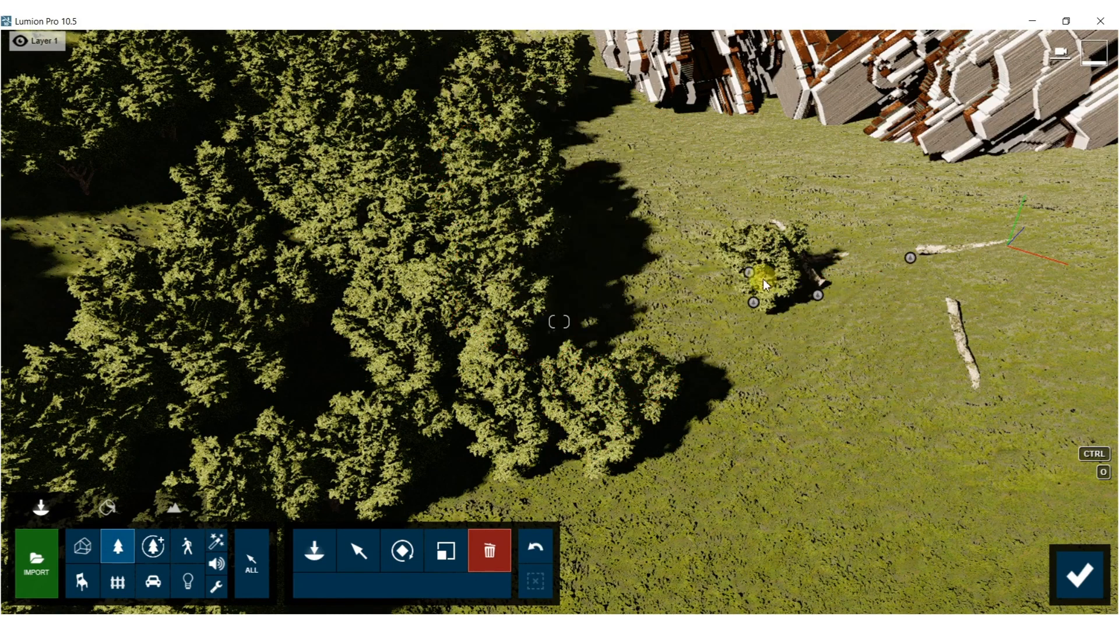
pyautogui.click(755, 299)
# Box-select and delete the next group of foreground trees, and return to the photo setup.
pyautogui.keyDown('ctrl'); pyautogui.moveTo(631, 424); pyautogui.dragTo(409, 229); pyautogui.keyUp('ctrl')
pyautogui.keyDown('ctrl'); pyautogui.moveTo(670, 482); pyautogui.dragTo(387, 219); pyautogui.keyUp('ctrl')
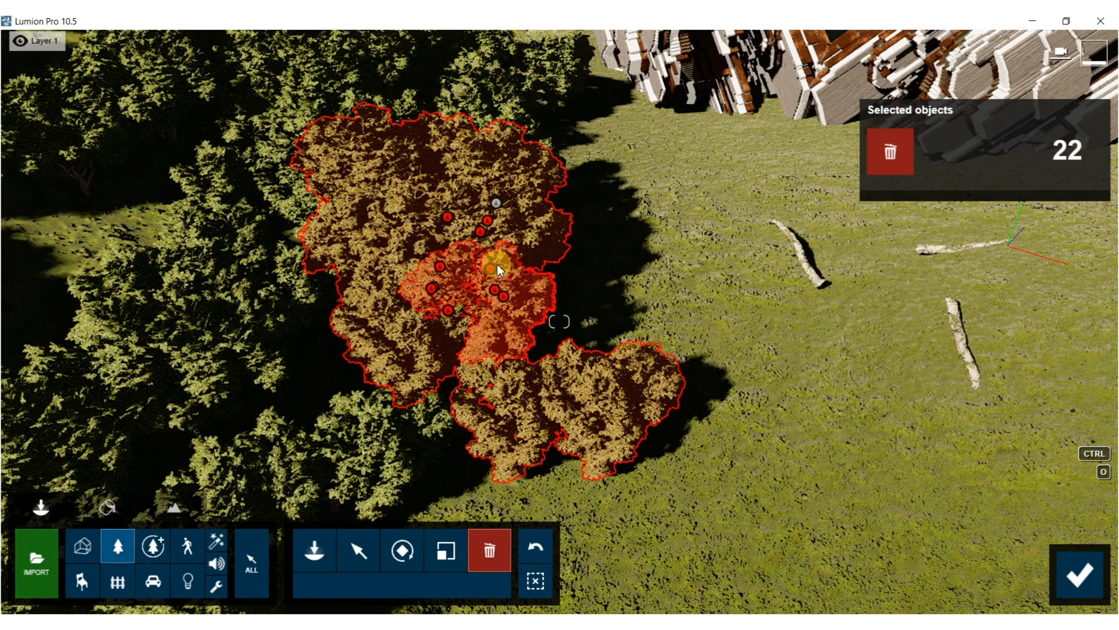
pyautogui.press('Delete')
pyautogui.click(1078, 571)
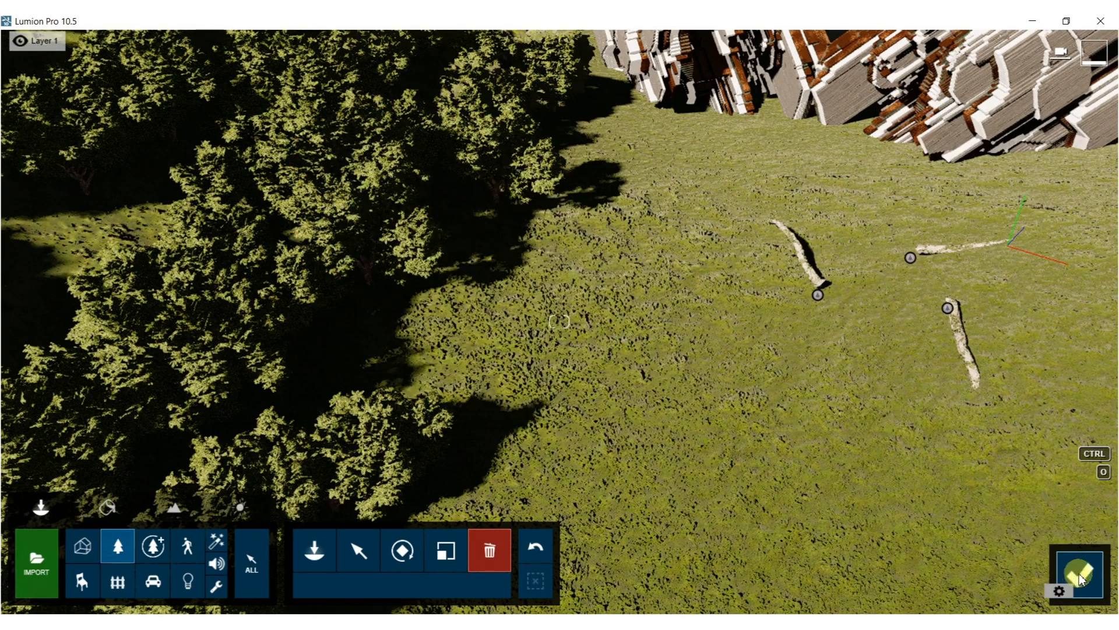
# Frame both structures head-on with the photo camera at about 4.98 m height and update the preview.
pyautogui.press('w')
pyautogui.moveTo(720, 204); pyautogui.dragTo(723, 111, button='right')
pyautogui.moveTo(755, 180); pyautogui.dragTo(774, 170, button='right')
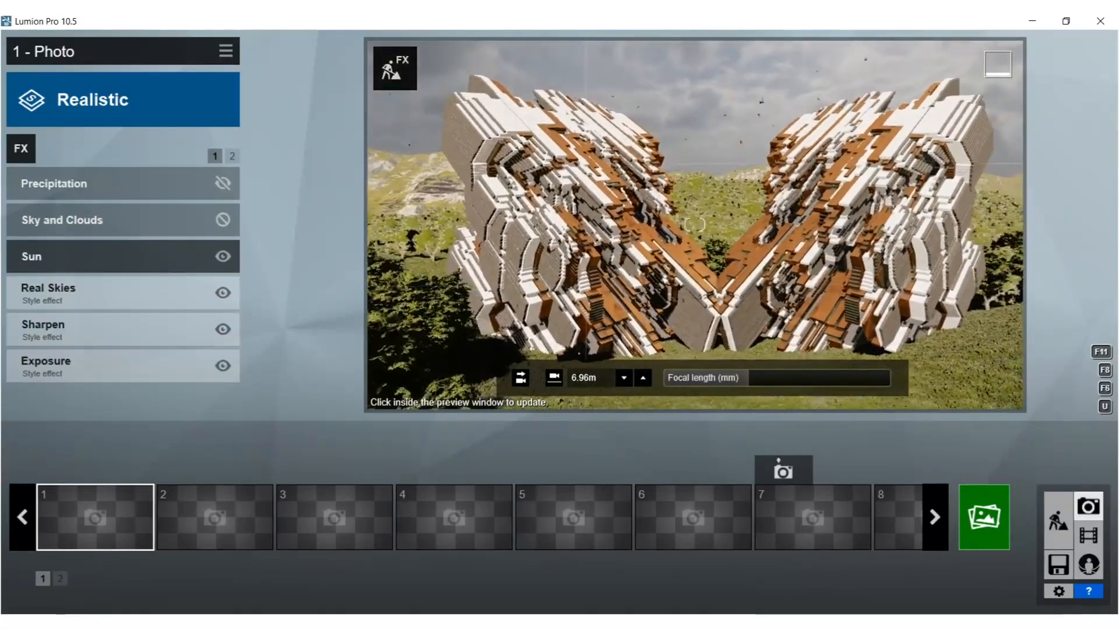
pyautogui.press('s')
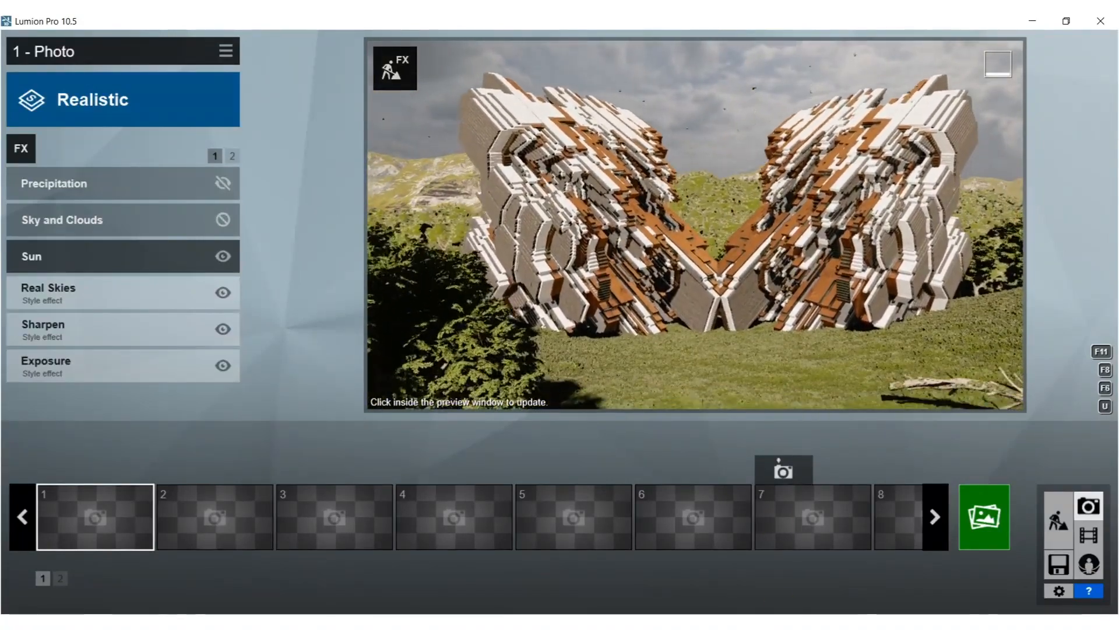
pyautogui.moveTo(710, 152)
pyautogui.mouseDown(button='right')
pyautogui.moveTo(709, 126)
pyautogui.moveTo(709, 139)
pyautogui.mouseUp(button='right')
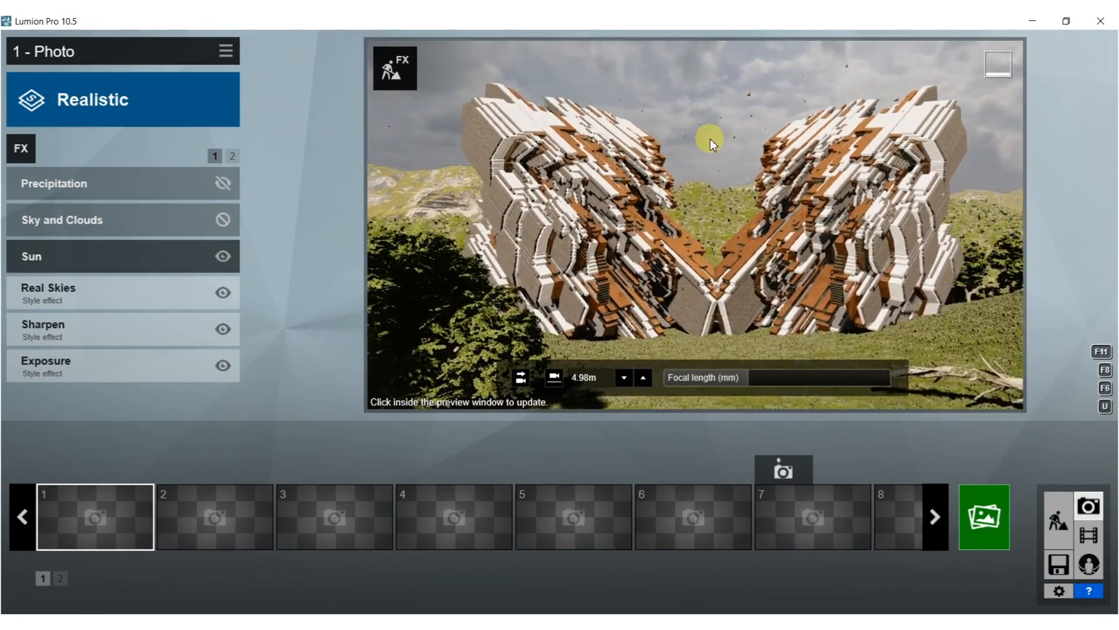
pyautogui.click(710, 139)
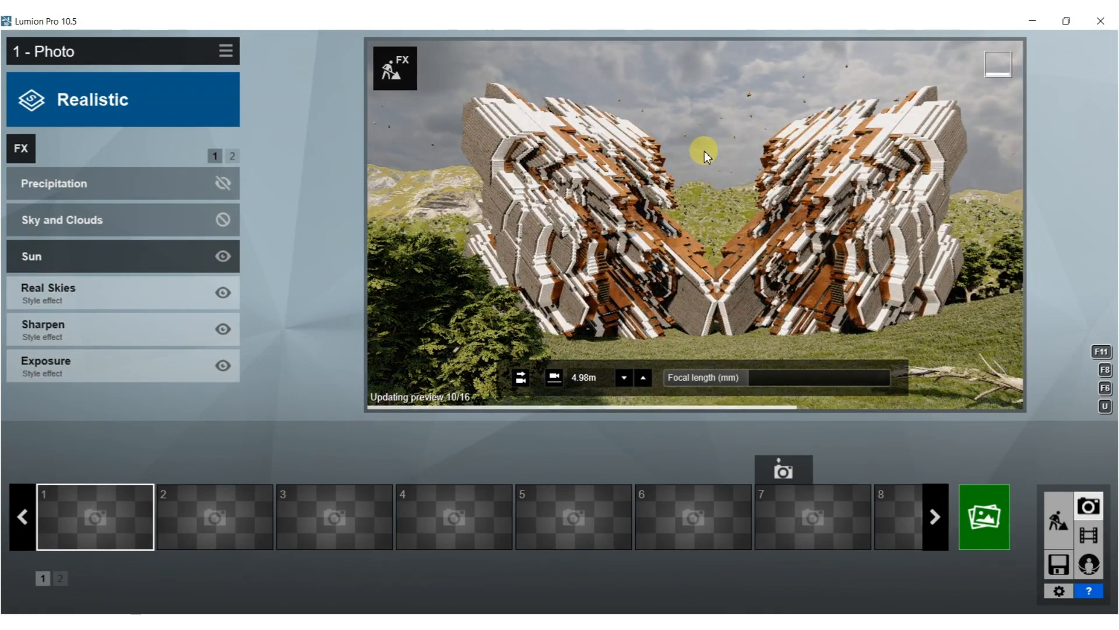
# Move the photo camera to an oblique view of the two structures at about 2.34 m height.
pyautogui.press('w')
pyautogui.moveTo(705, 152); pyautogui.dragTo(817, 154, button='right')
pyautogui.press('s')
pyautogui.press('w')
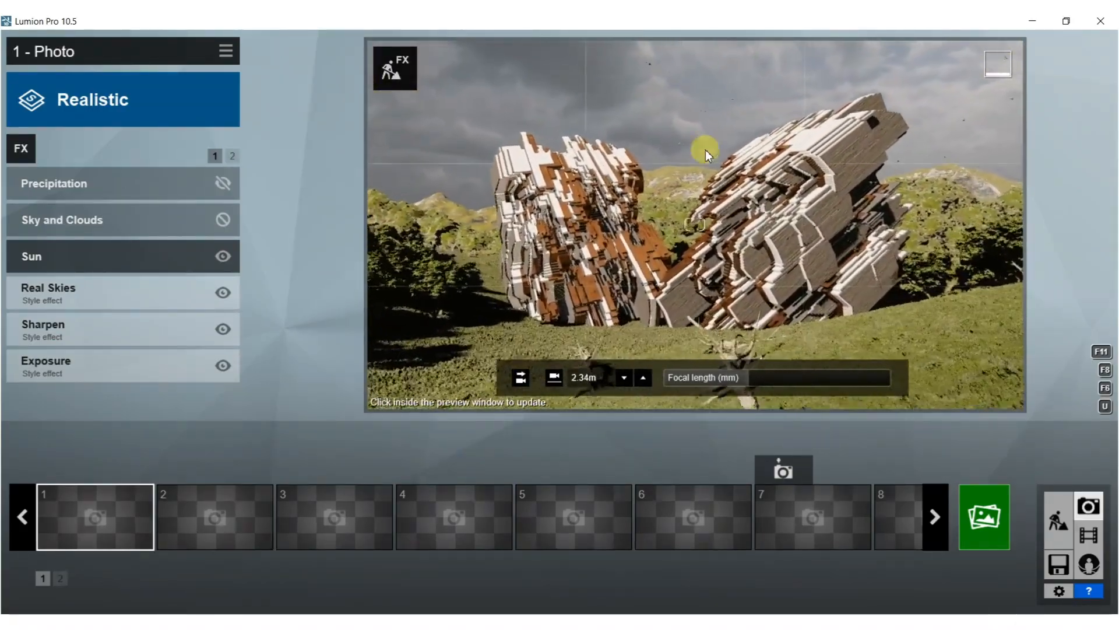
# Increase the focal length slightly, reframe both structures from about 1.25 m height, and update the preview.
pyautogui.moveTo(750, 382); pyautogui.dragTo(766, 381)
pyautogui.press('s')
pyautogui.moveTo(774, 327)
pyautogui.mouseDown(button='right')
pyautogui.moveTo(755, 329)
pyautogui.moveTo(768, 307)
pyautogui.mouseUp(button='right')
pyautogui.press('a')
pyautogui.press('s')
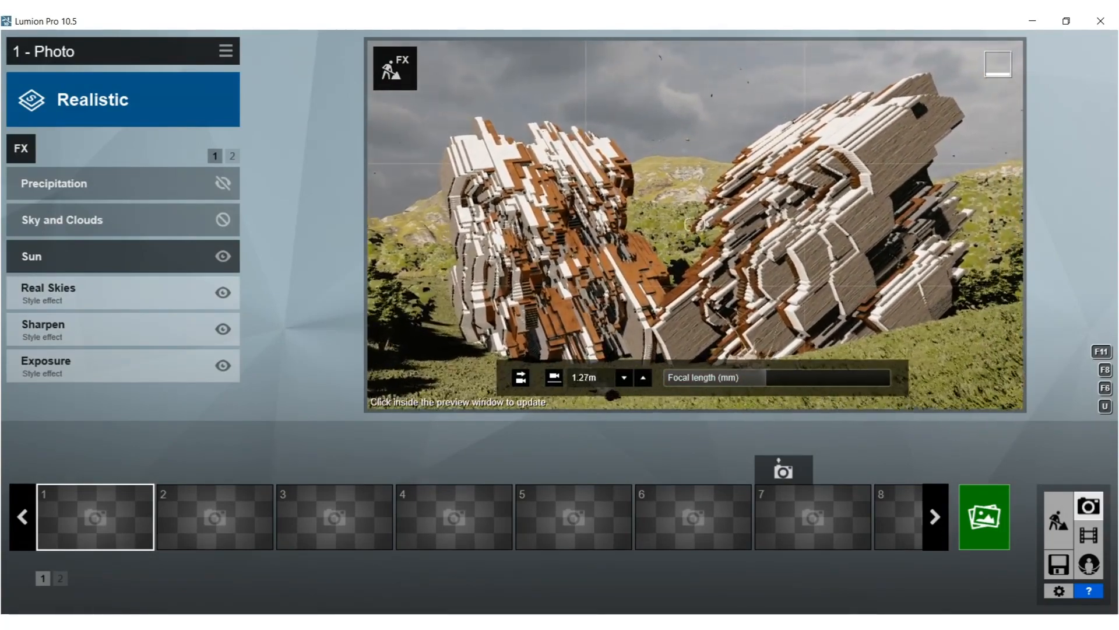
pyautogui.click(784, 214)
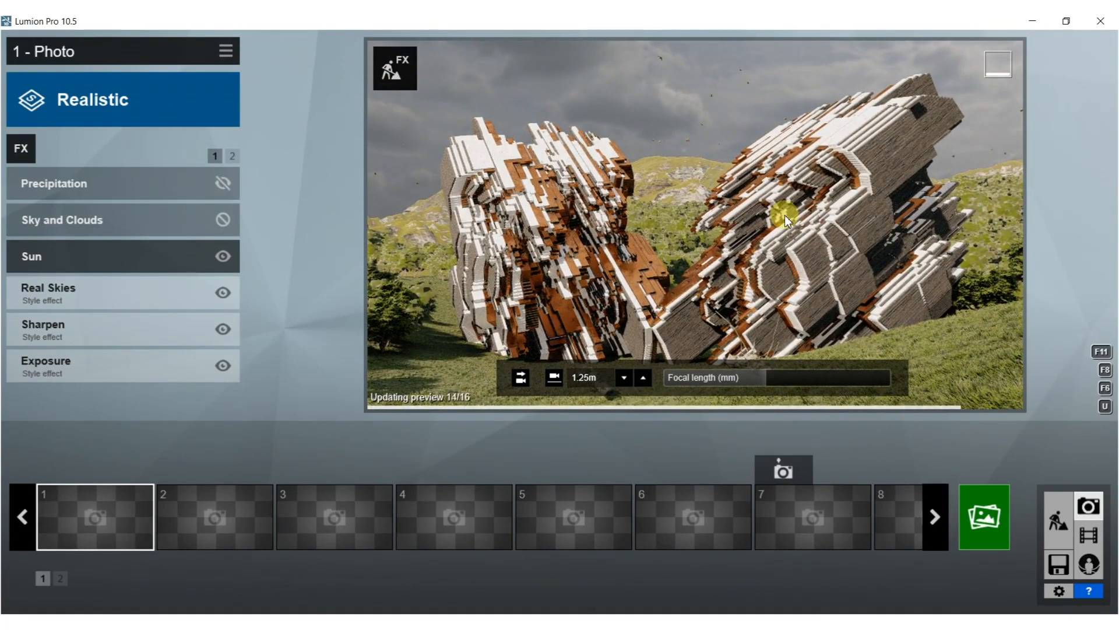
# Lower the photo camera to about 0.83 m, update the preview, and store the view in photo slot 1.
pyautogui.moveTo(785, 215); pyautogui.dragTo(781, 353, button='middle')
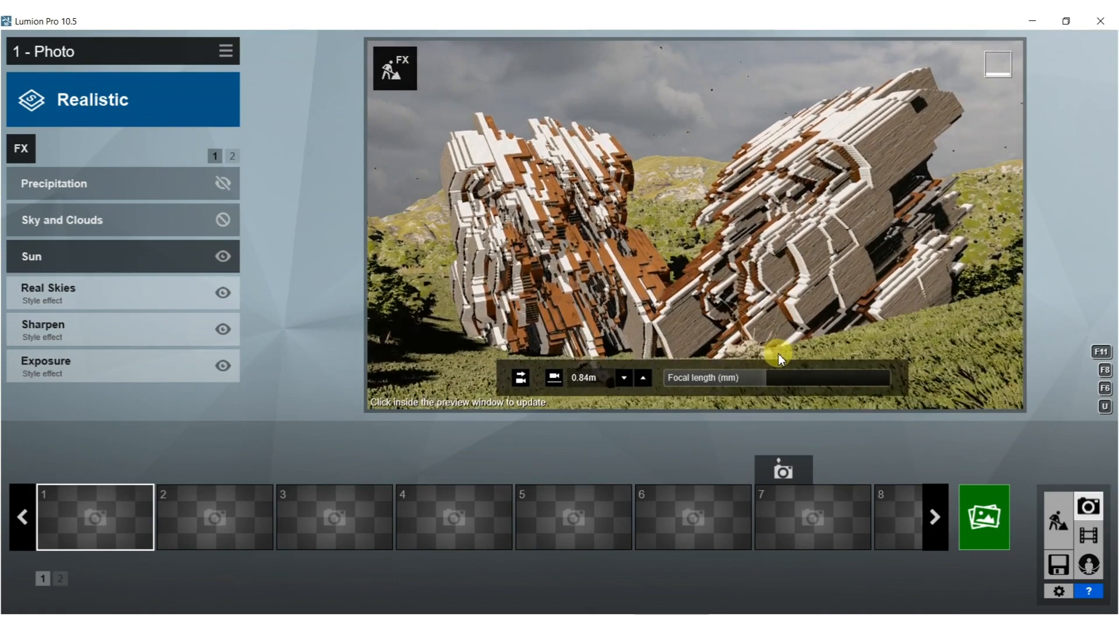
pyautogui.click(785, 269)
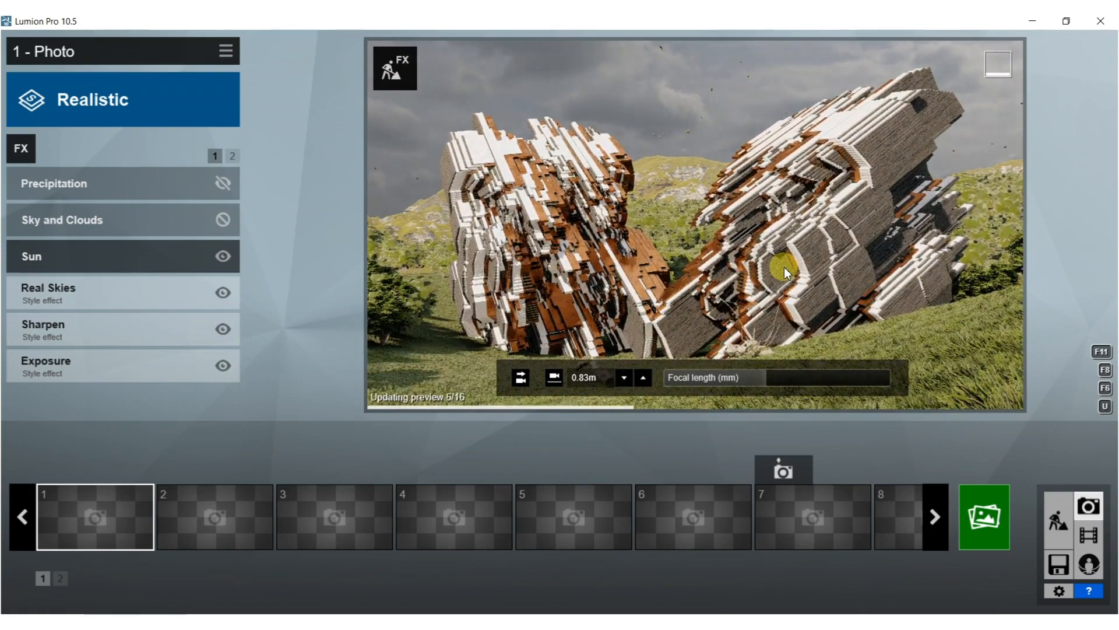
pyautogui.press('a')
pyautogui.click(784, 268)
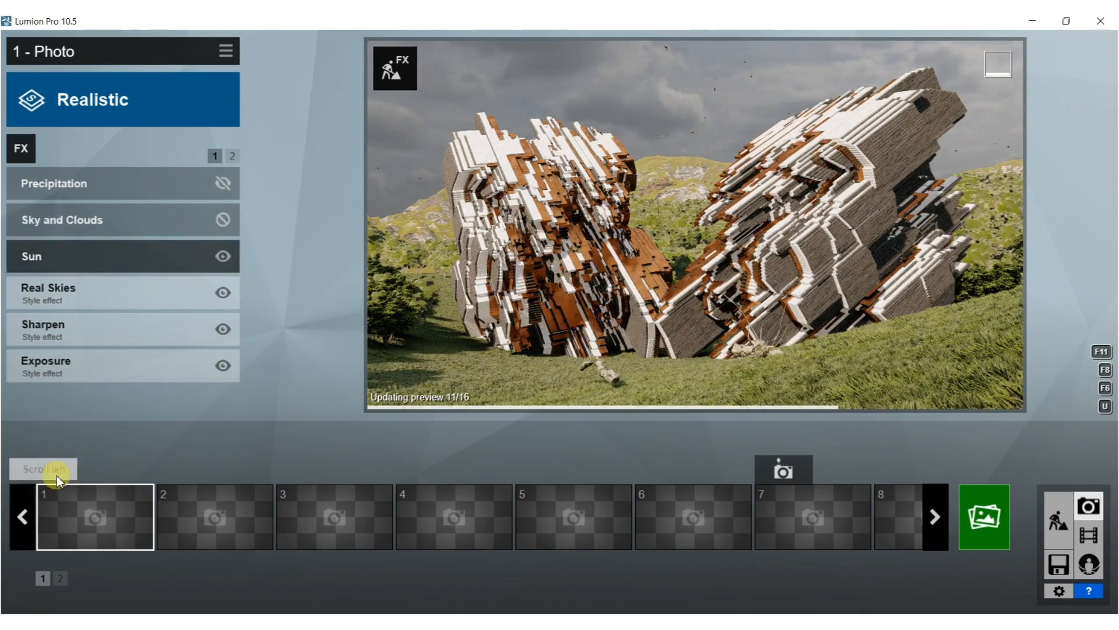
pyautogui.click(68, 465)
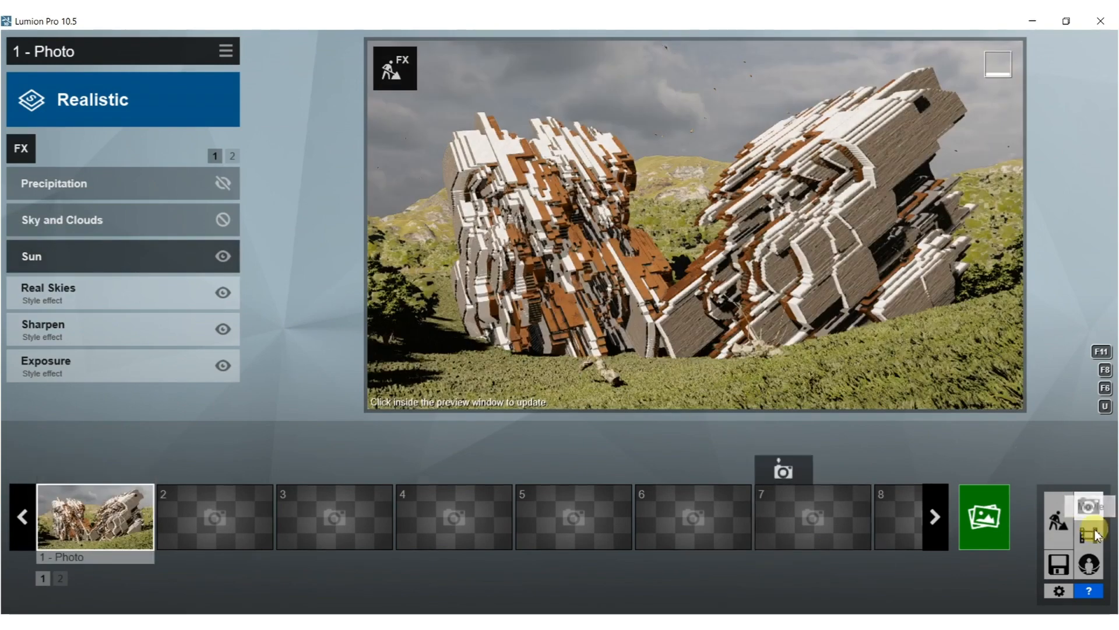
# Return to scene building and cluster-place fallen trunks from the leafless trees on the grass before the structures.
pyautogui.click(1058, 519)
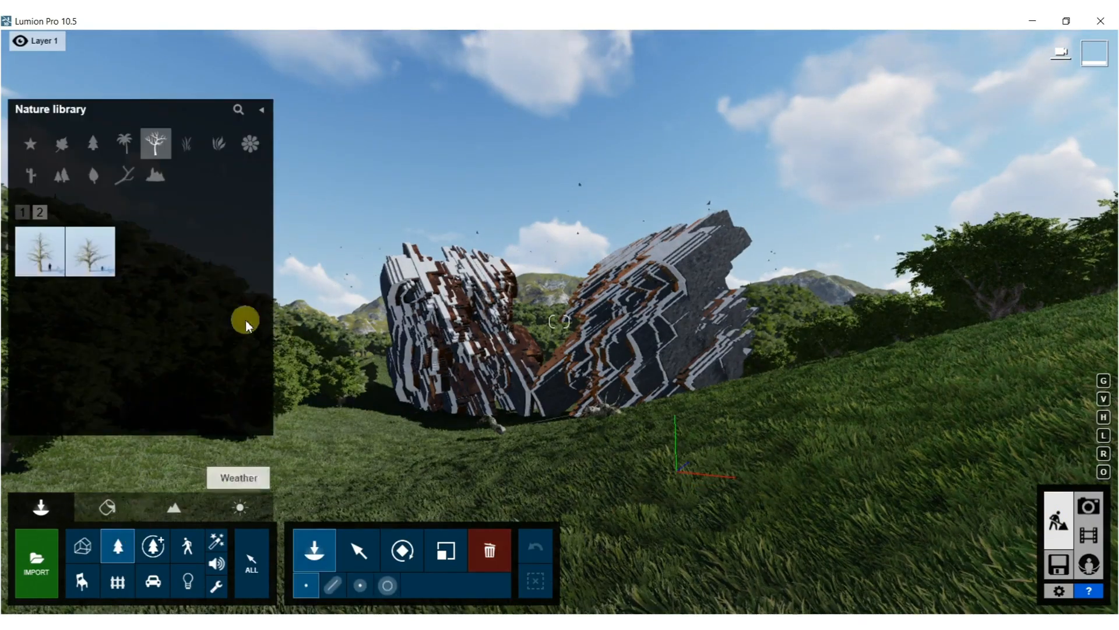
pyautogui.click(154, 146)
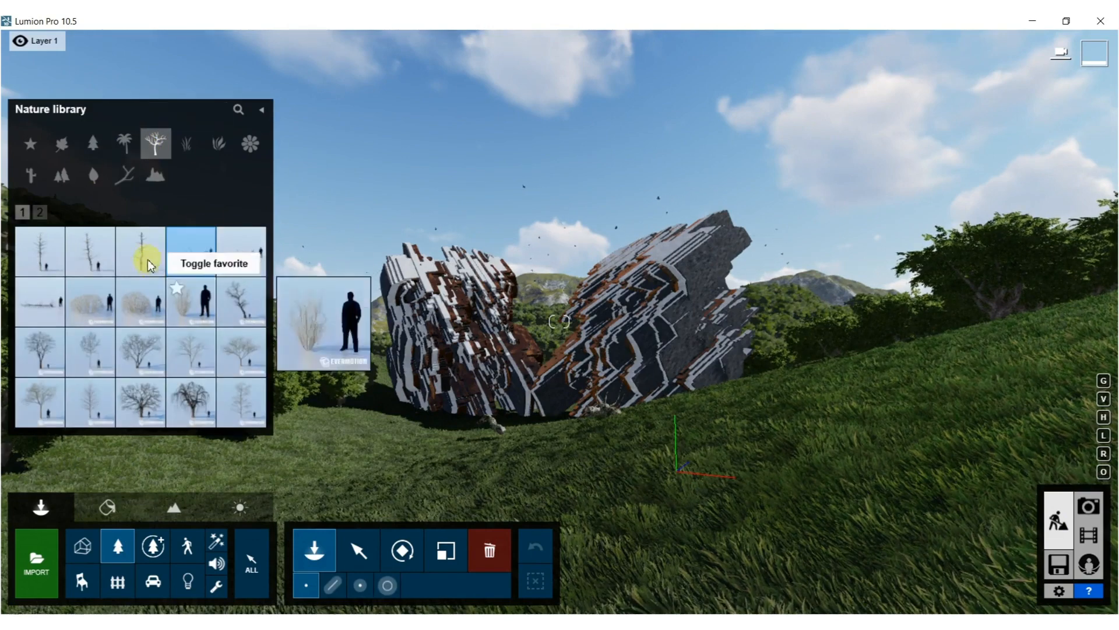
pyautogui.click(358, 587)
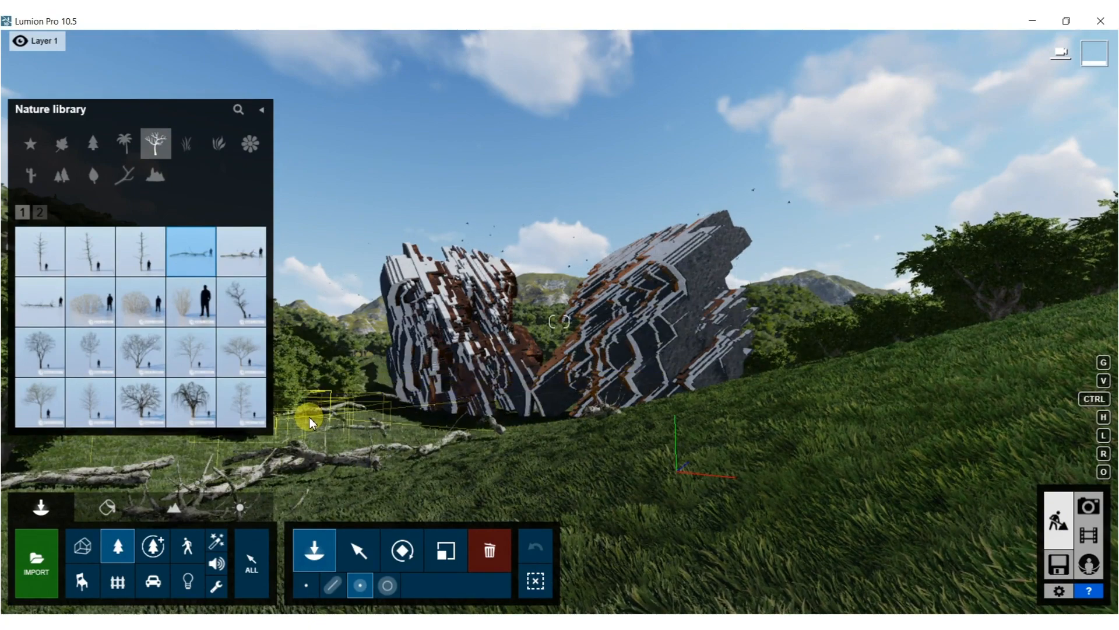
# Delete several of the fallen trunks from the cluster on the grass in front of the structures.
pyautogui.moveTo(443, 461); pyautogui.dragTo(455, 565, button='right')
pyautogui.moveTo(548, 434); pyautogui.dragTo(539, 440, button='right')
pyautogui.press('s')
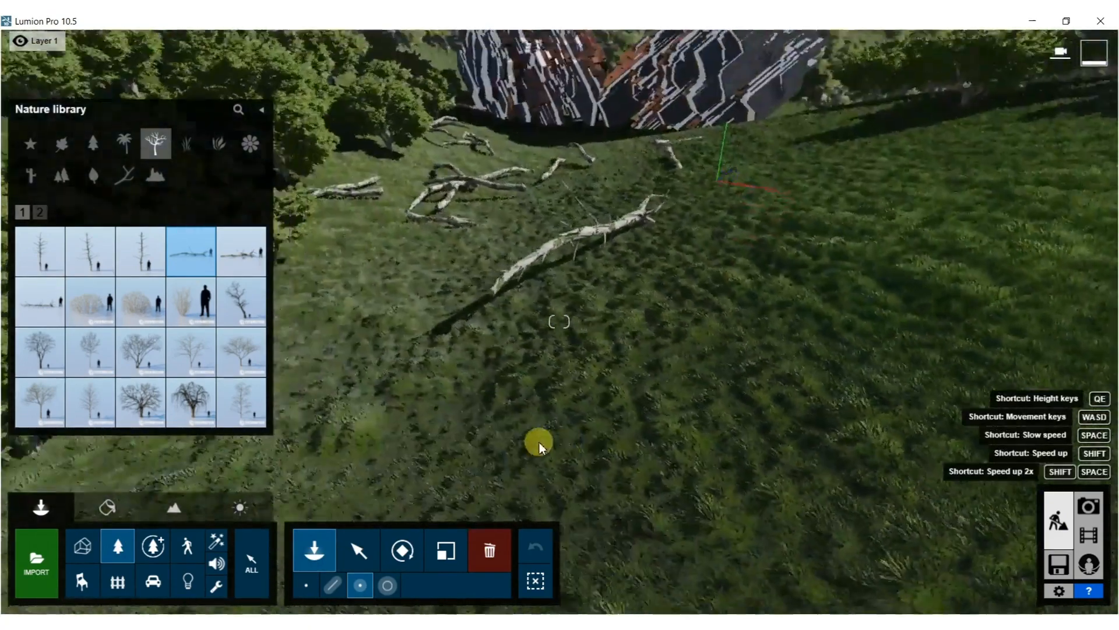
pyautogui.click(492, 541)
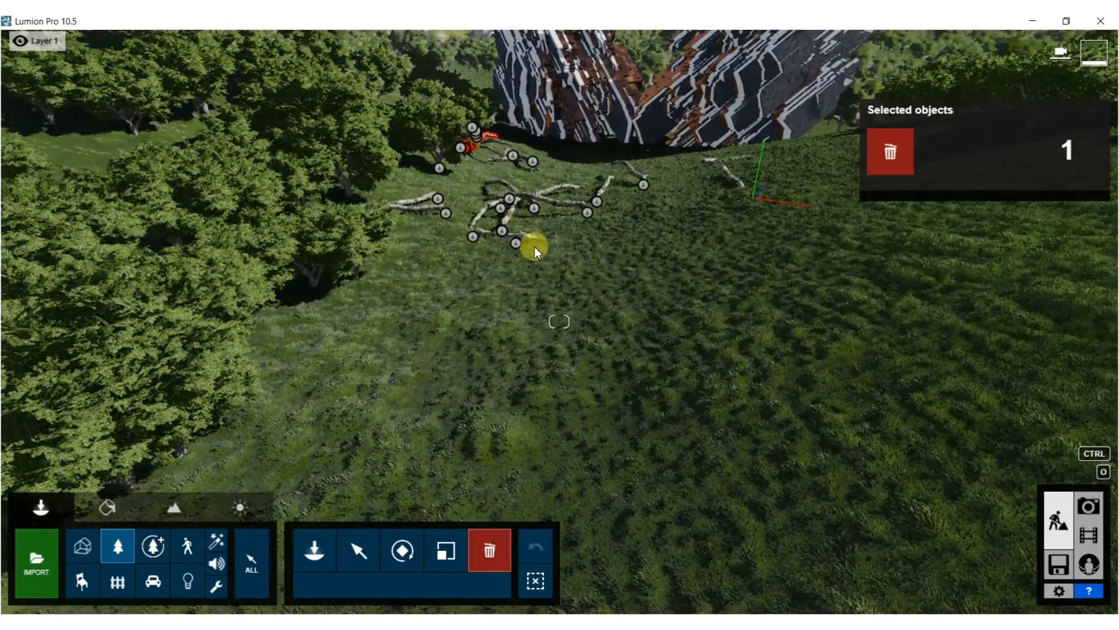
pyautogui.click(534, 208)
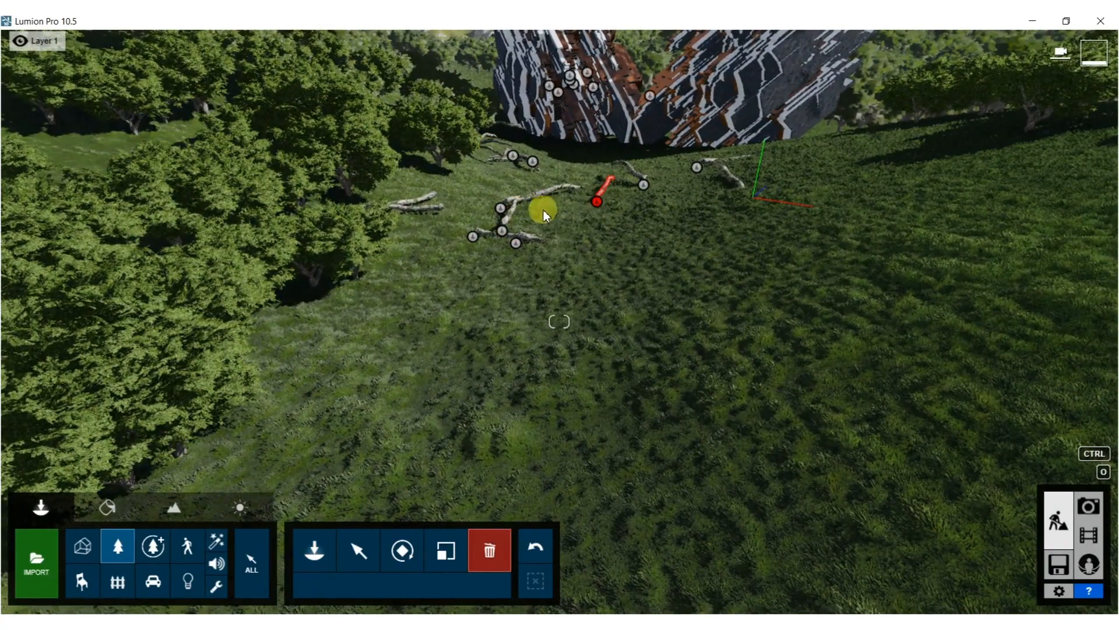
pyautogui.click(502, 208)
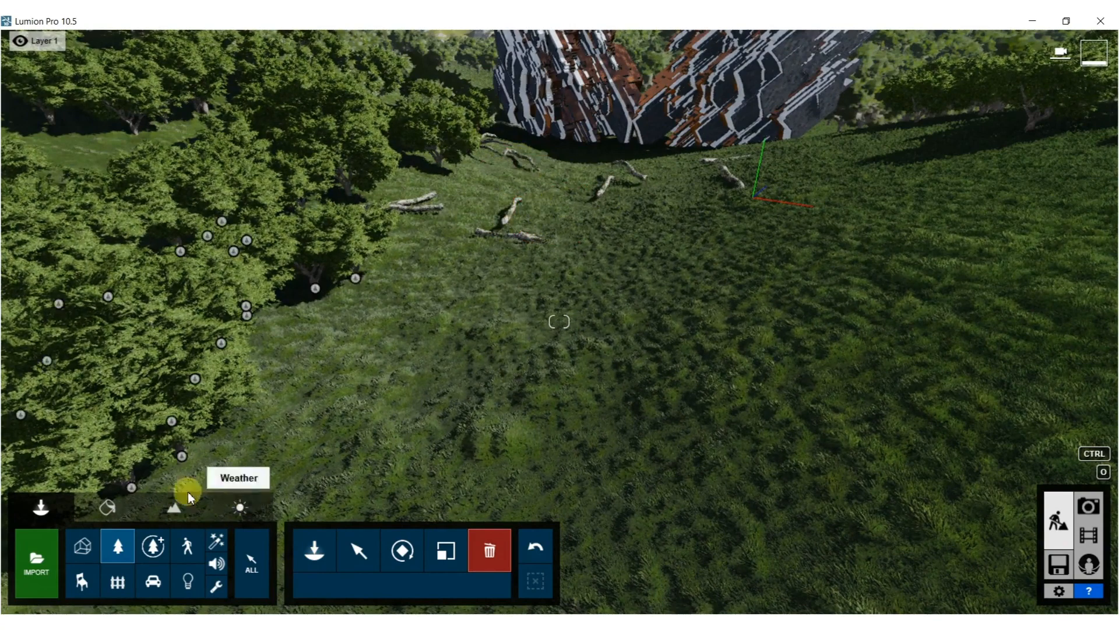
# Cluster-place spreading broadleaf trees from page 6 of the nature library along the wooded edge of the clearing, beside the fallen trunks.
pyautogui.click(119, 547)
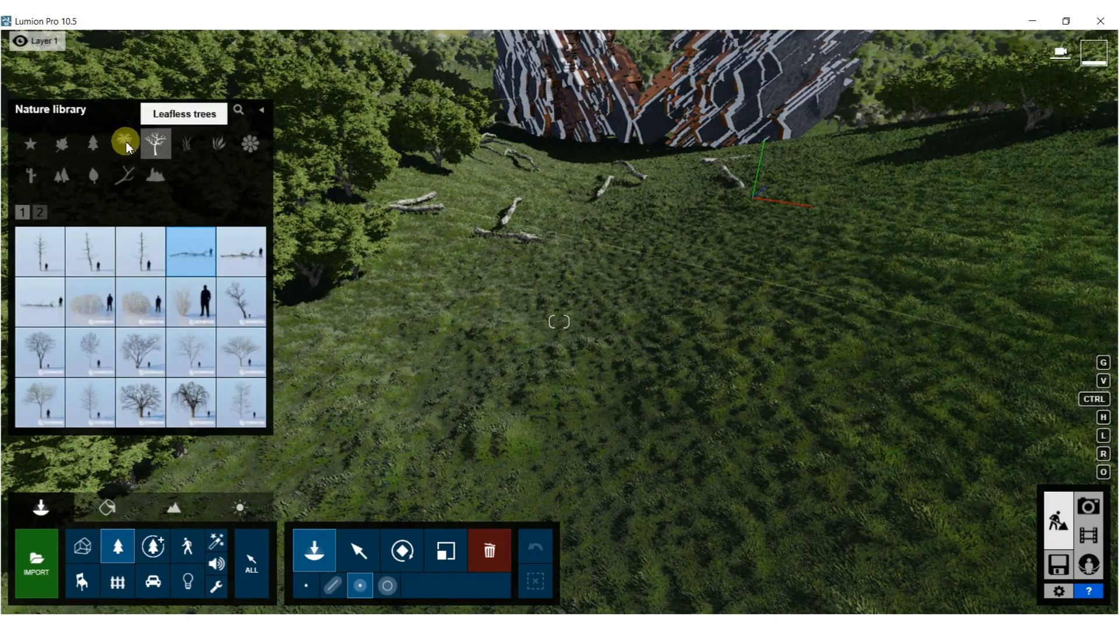
pyautogui.click(92, 143)
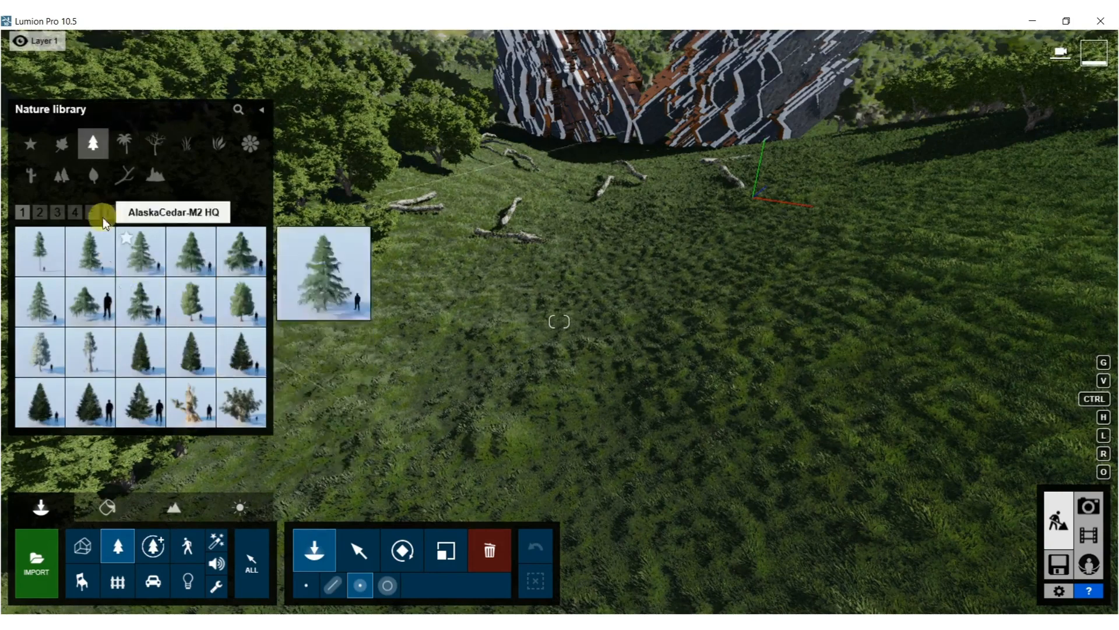
pyautogui.click(61, 143)
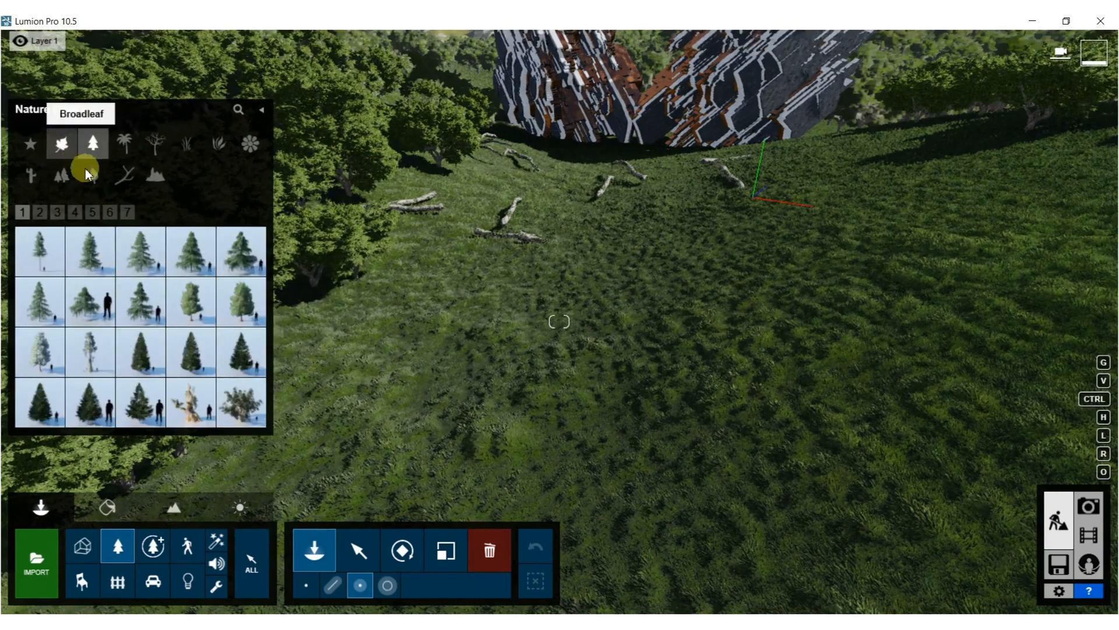
pyautogui.click(142, 304)
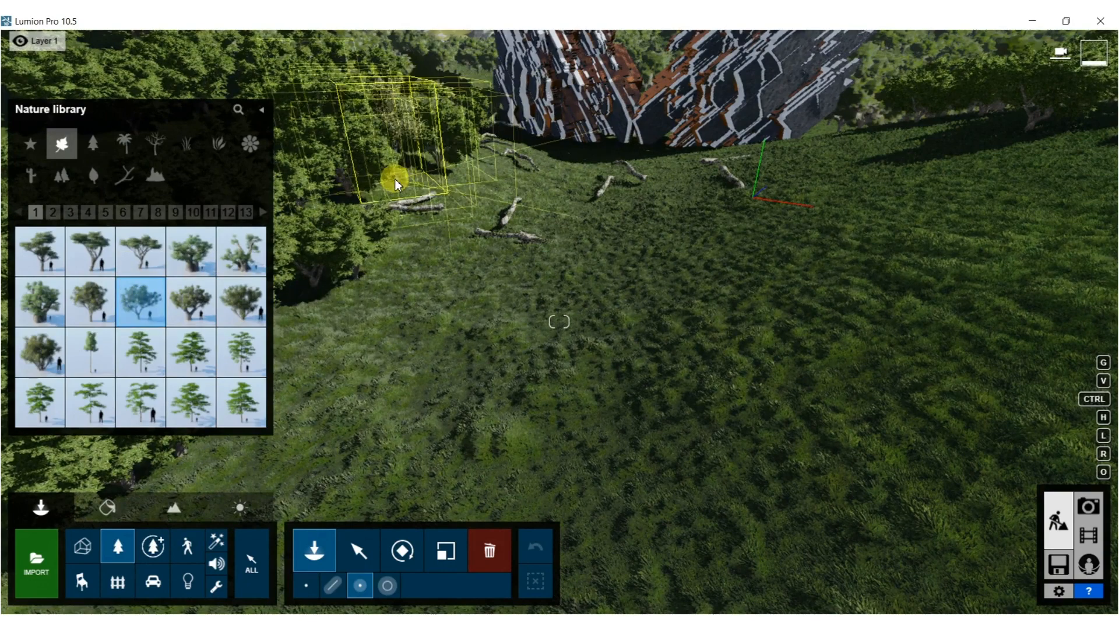
pyautogui.click(423, 217)
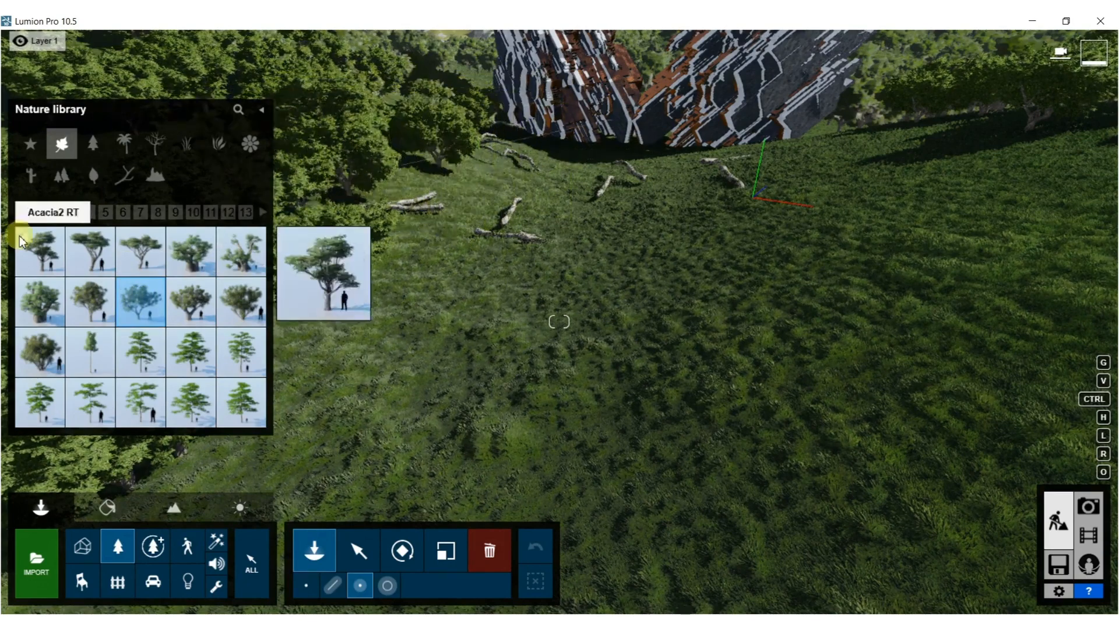
pyautogui.click(82, 214)
pyautogui.click(114, 215)
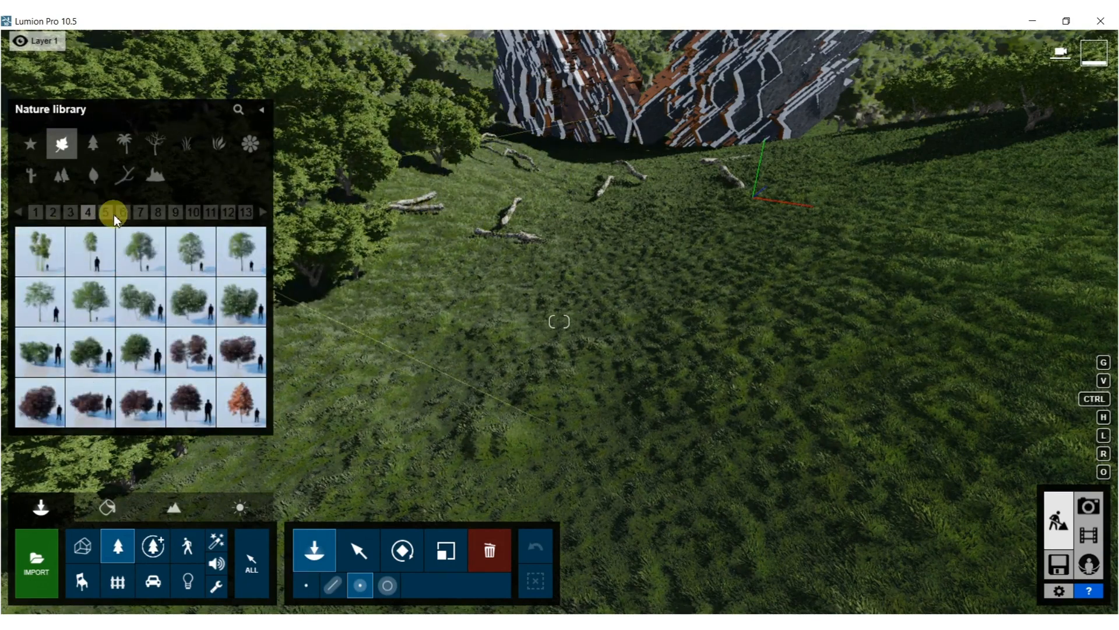
pyautogui.click(125, 215)
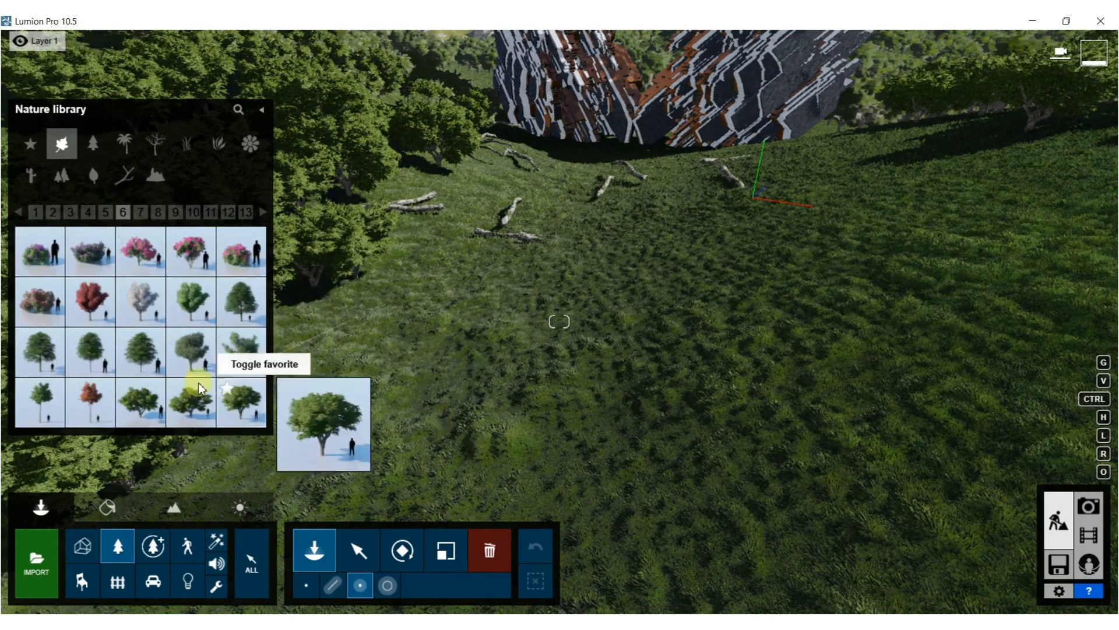
pyautogui.click(193, 397)
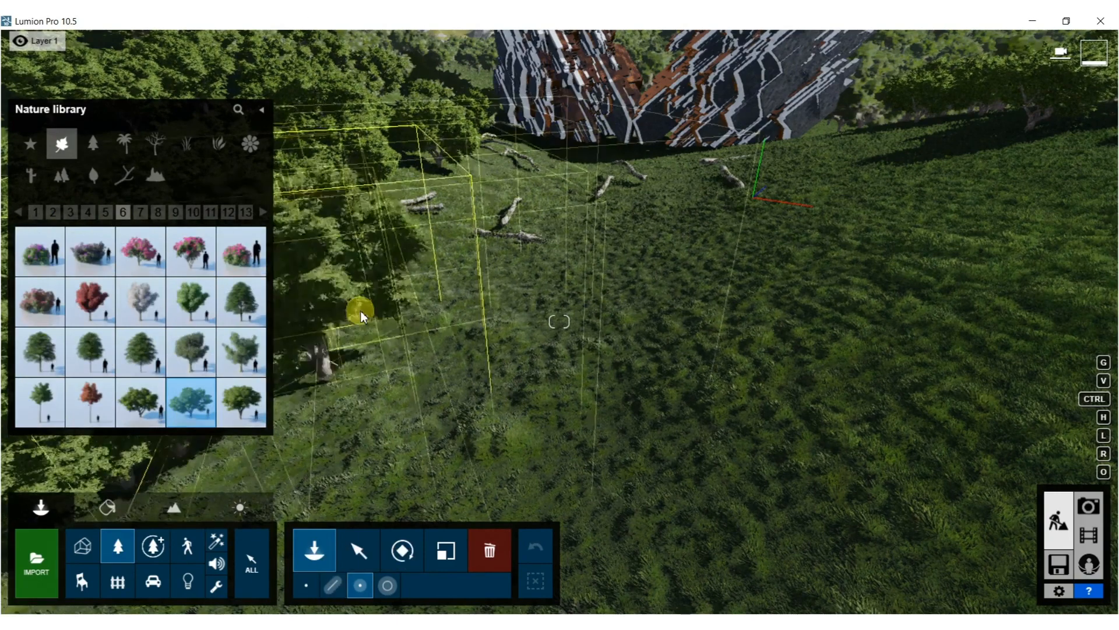
pyautogui.click(391, 384)
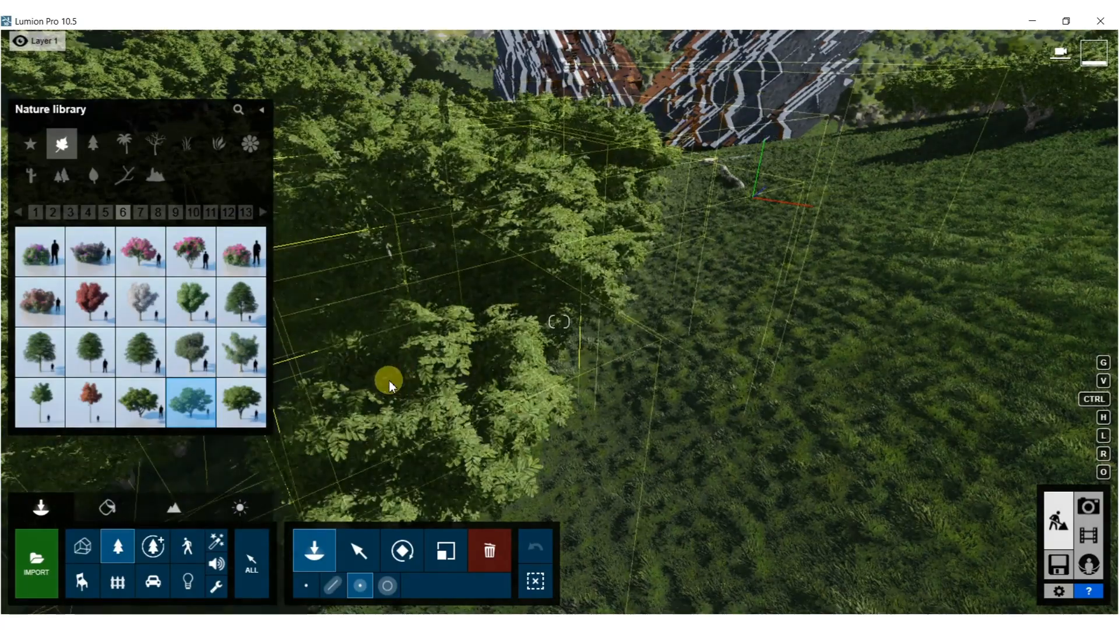
# Cluster-place more of the same broadleaf trees on the slope at the opposite edge of the clearing, beside the structures.
pyautogui.click(825, 435)
pyautogui.moveTo(826, 435); pyautogui.dragTo(883, 316, button='right')
pyautogui.press('s')
pyautogui.click(931, 283)
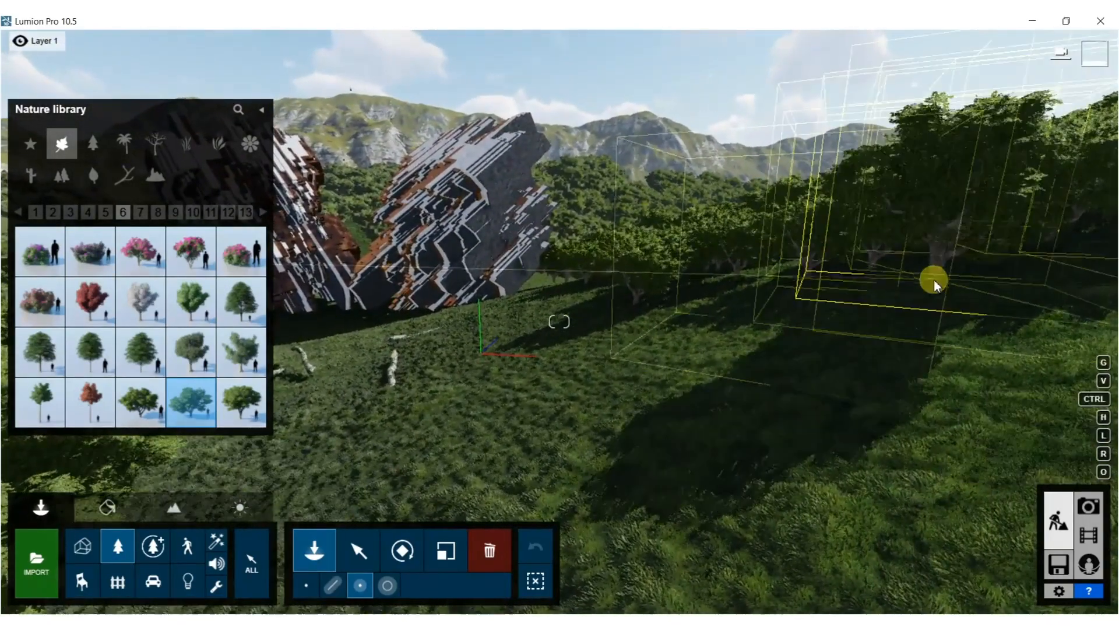
pyautogui.click(951, 273)
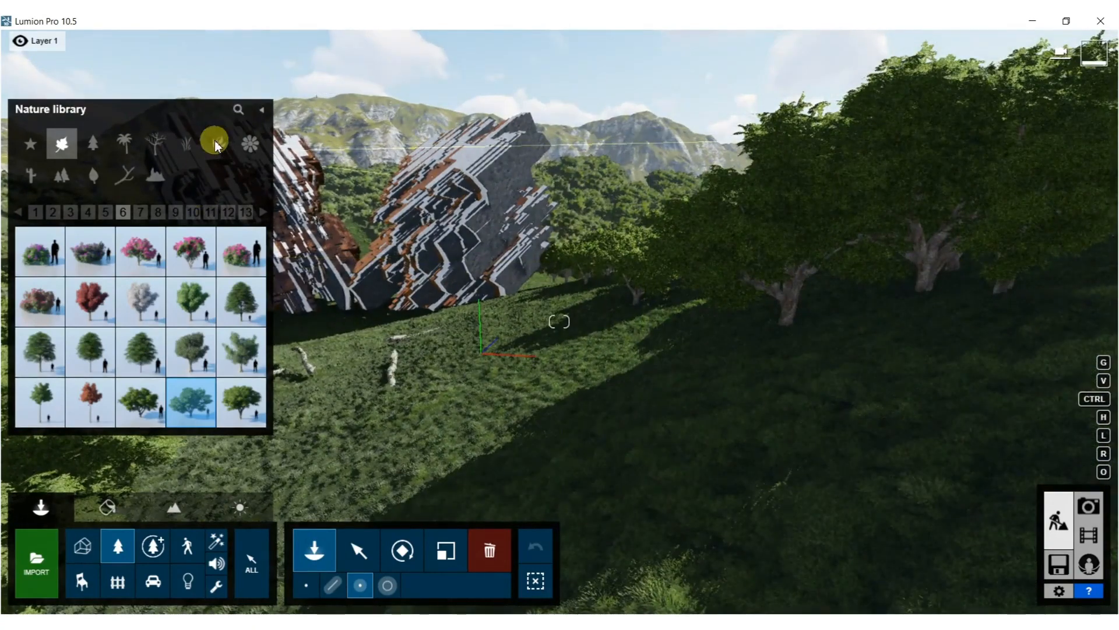
# Look through several pages of plants in the nature library for ground cover, including the CinnamonFern Cluster RT.
pyautogui.click(216, 143)
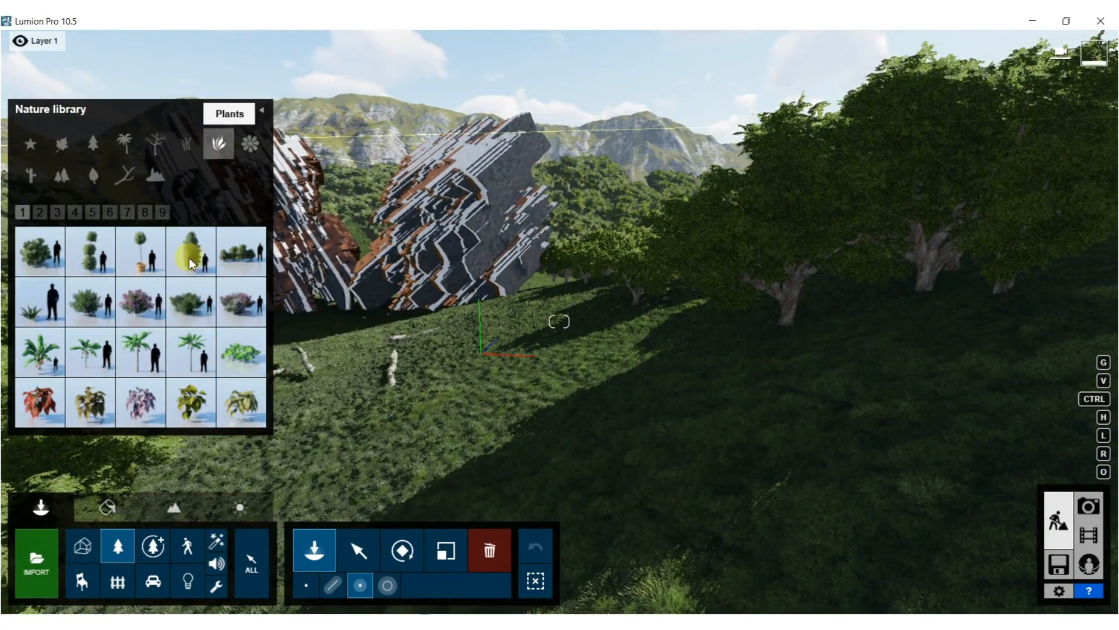
pyautogui.click(55, 212)
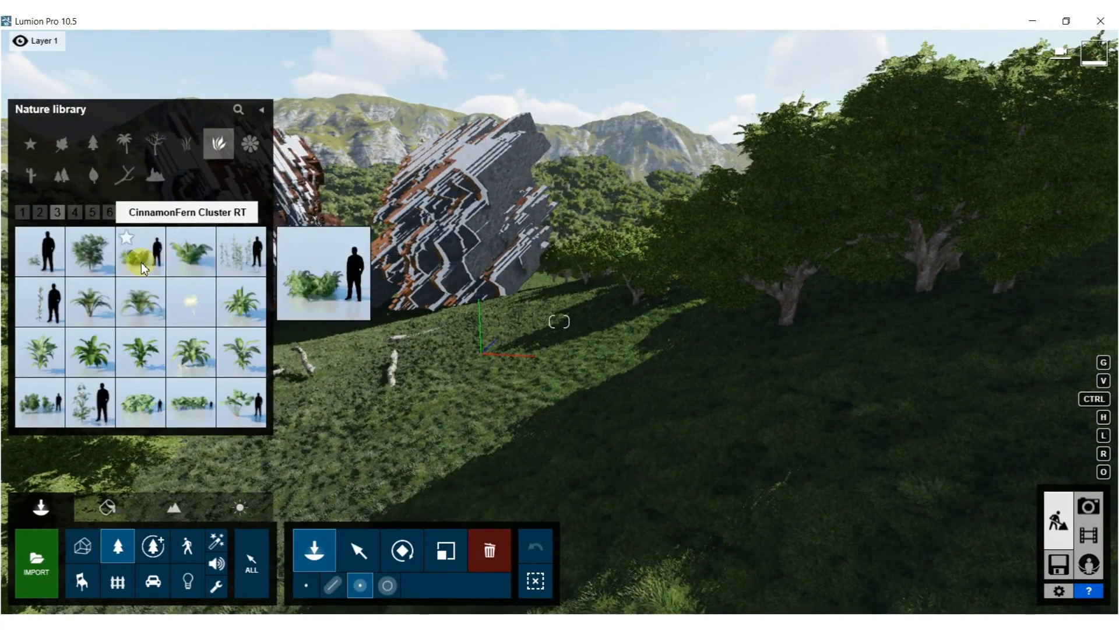
pyautogui.click(143, 268)
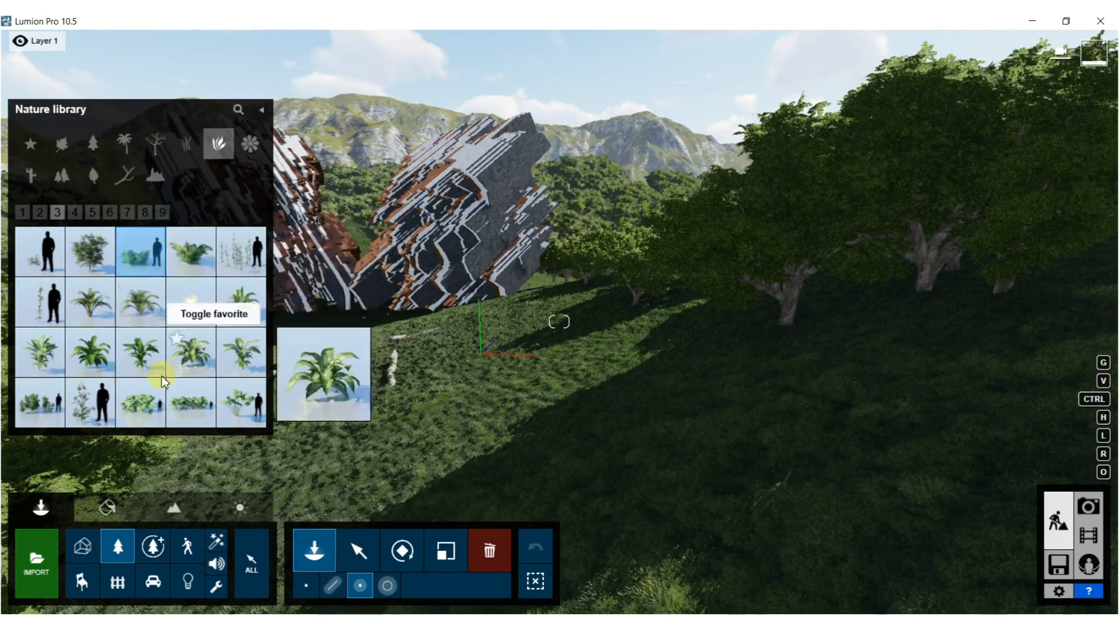
pyautogui.click(25, 213)
pyautogui.click(99, 257)
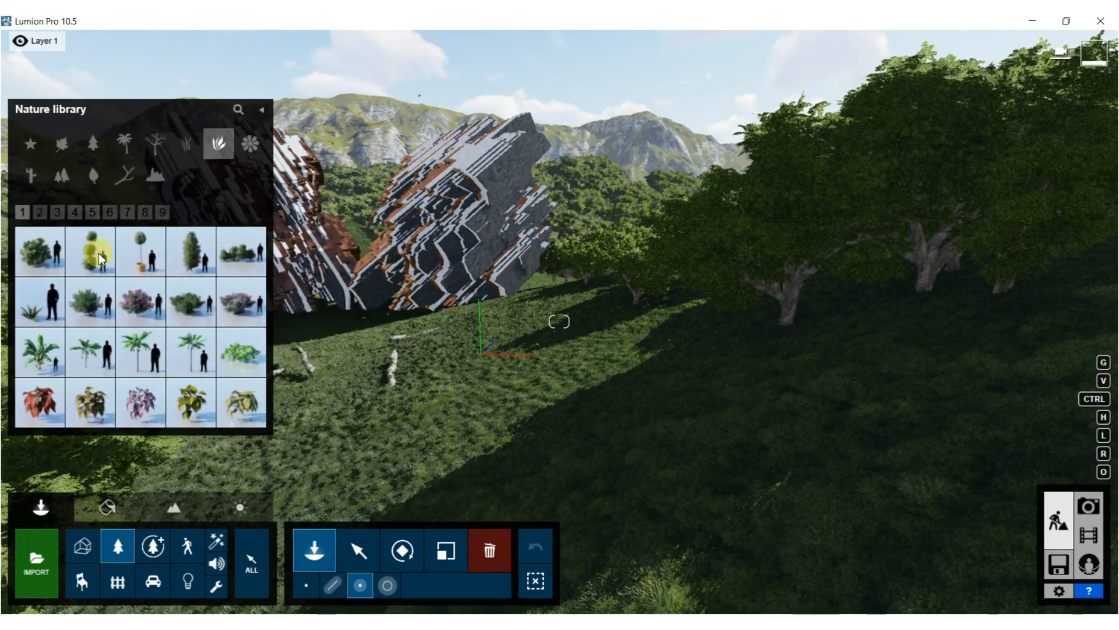
pyautogui.click(41, 213)
pyautogui.click(111, 212)
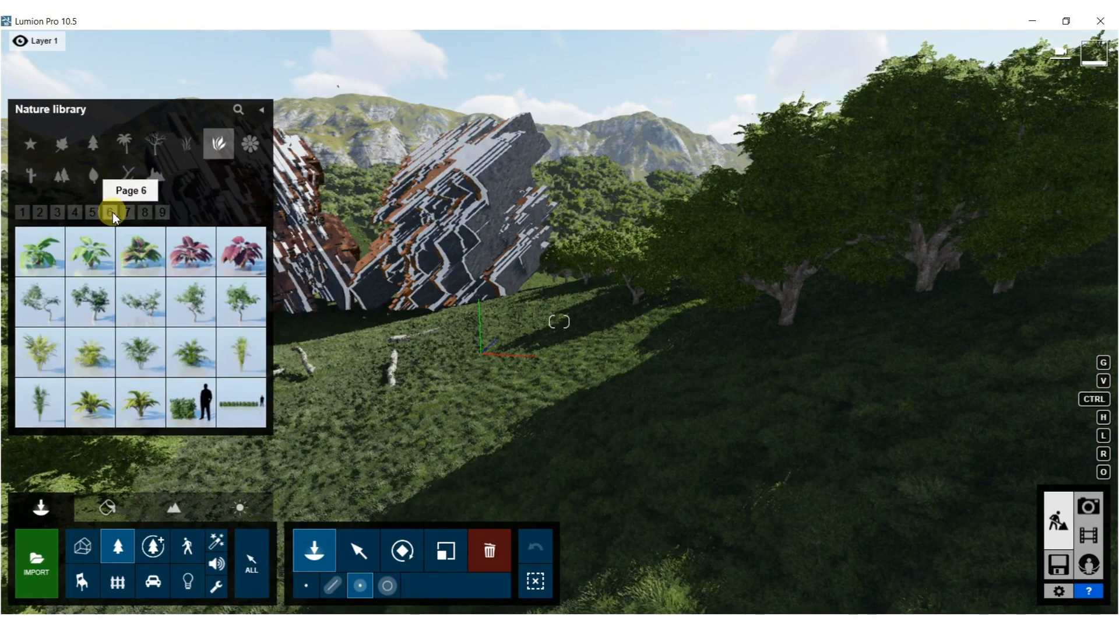
# Mass-paint low leafy clumps from the first page of grasses over the clearing around the trees and fallen trunks.
pyautogui.click(185, 144)
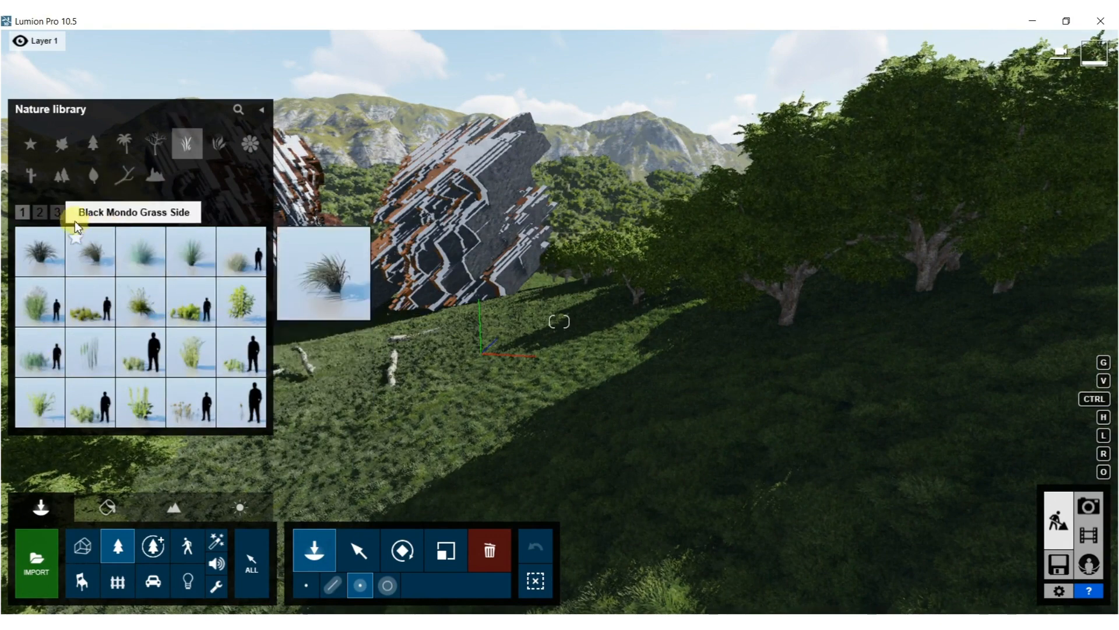
pyautogui.click(94, 314)
pyautogui.moveTo(383, 350); pyautogui.dragTo(570, 104, button='right')
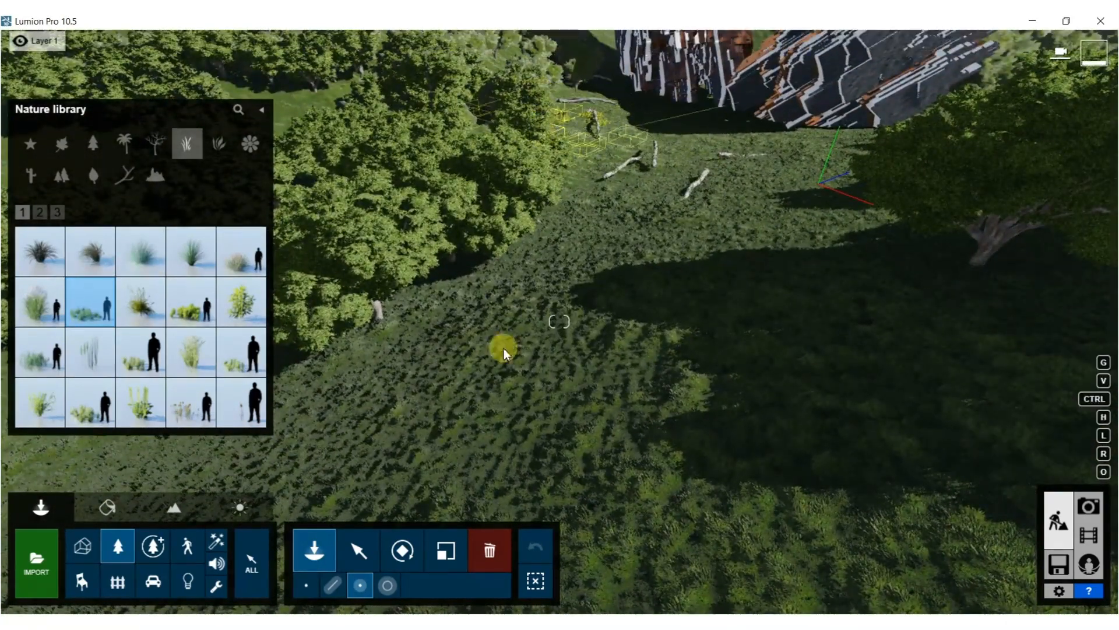
pyautogui.click(388, 584)
pyautogui.moveTo(466, 302)
pyautogui.mouseDown()
pyautogui.moveTo(530, 229)
pyautogui.moveTo(535, 122)
pyautogui.mouseUp()
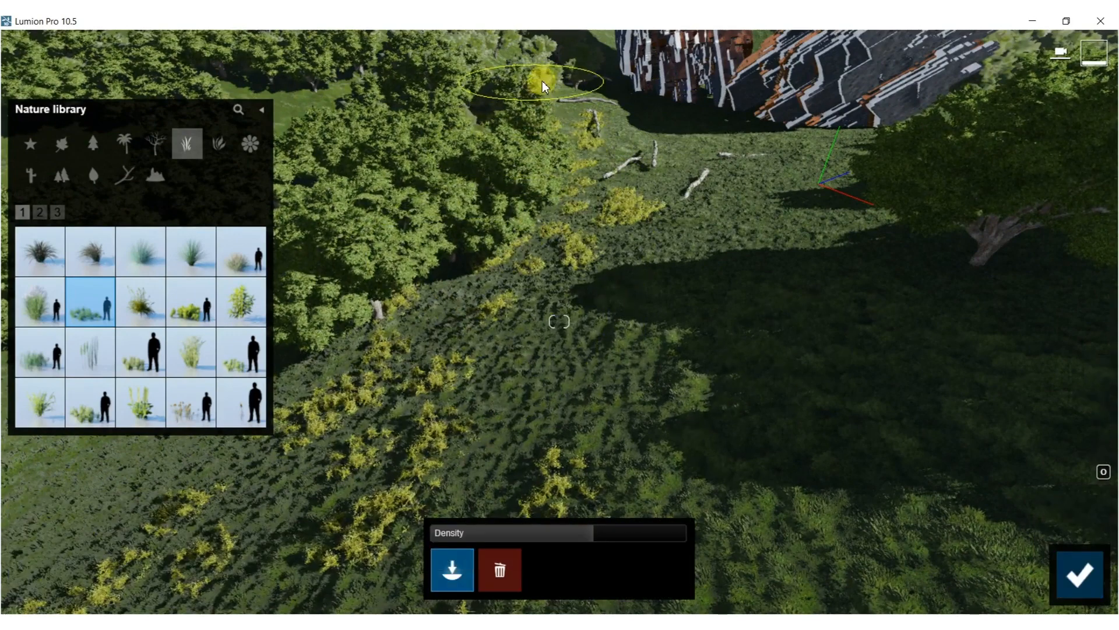
pyautogui.moveTo(540, 70)
pyautogui.mouseDown(button='right')
pyautogui.moveTo(533, 62)
pyautogui.moveTo(570, 288)
pyautogui.moveTo(495, 394)
pyautogui.moveTo(480, 380)
pyautogui.mouseUp(button='right')
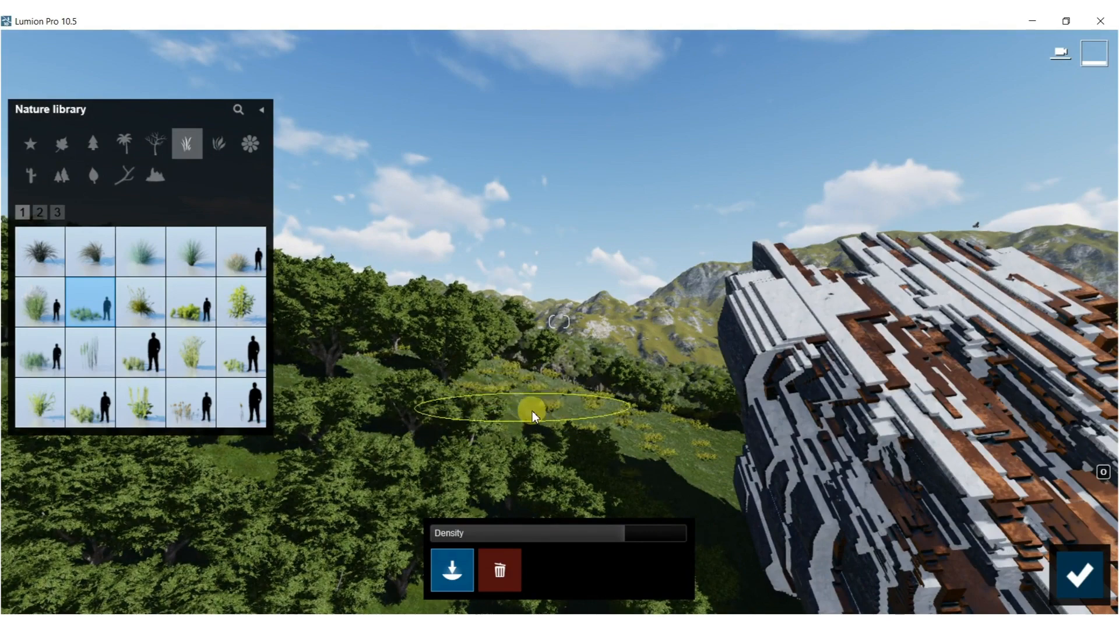
# Open the white marble strips of the structures for material editing and show the indoor Glass materials.
pyautogui.moveTo(590, 390)
pyautogui.mouseDown(button='right')
pyautogui.moveTo(700, 388)
pyautogui.moveTo(862, 427)
pyautogui.mouseUp(button='right')
pyautogui.press('d')
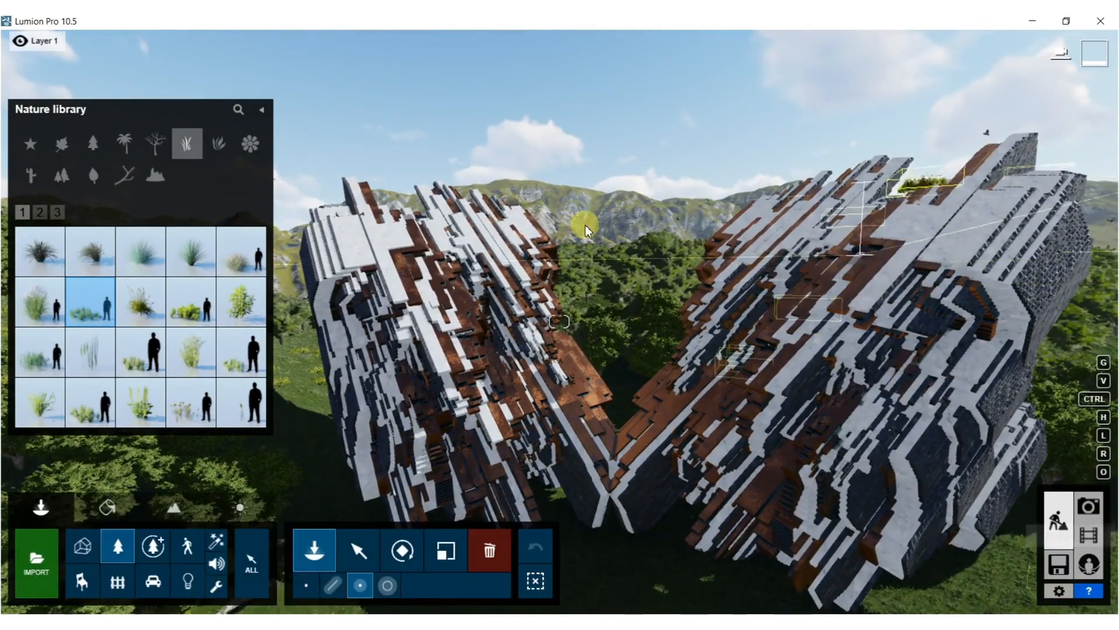
pyautogui.click(105, 511)
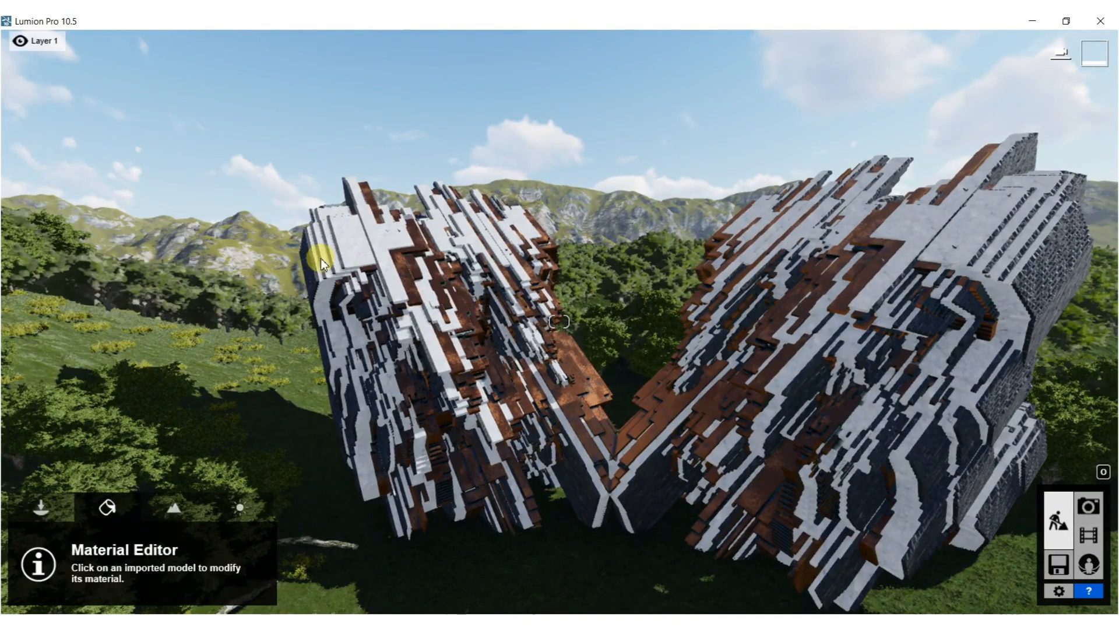
pyautogui.click(408, 266)
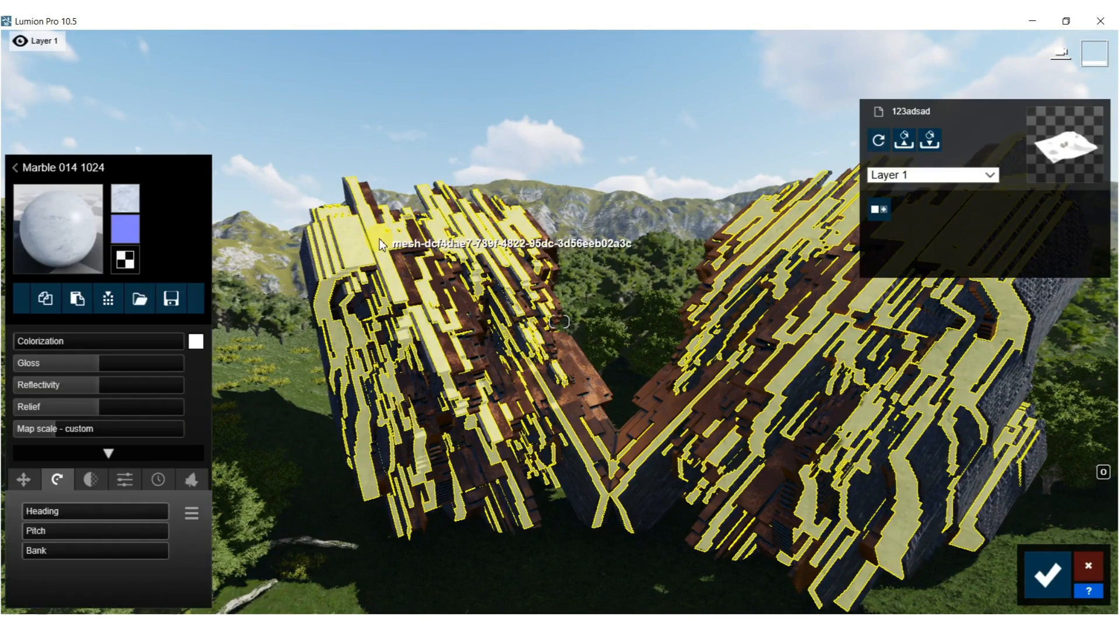
pyautogui.click(16, 168)
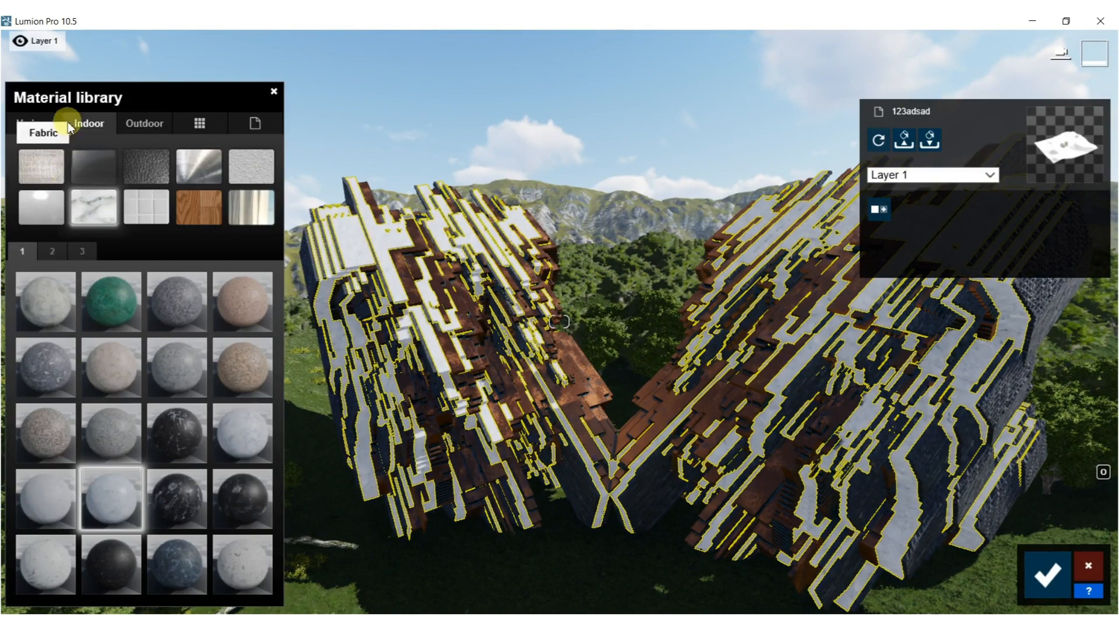
pyautogui.click(84, 169)
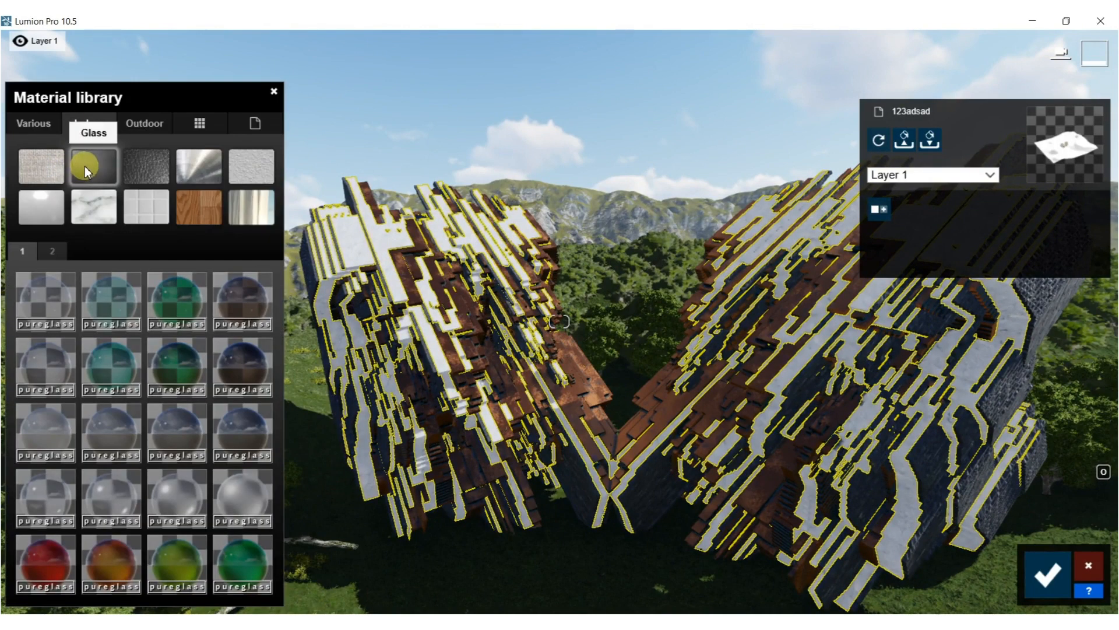
# Try DecoGlassMatteBack 002, DecoGlass 003, a red DecoGlass and TransparentPlastic 003, 006 and 001 on the strips.
pyautogui.click(130, 560)
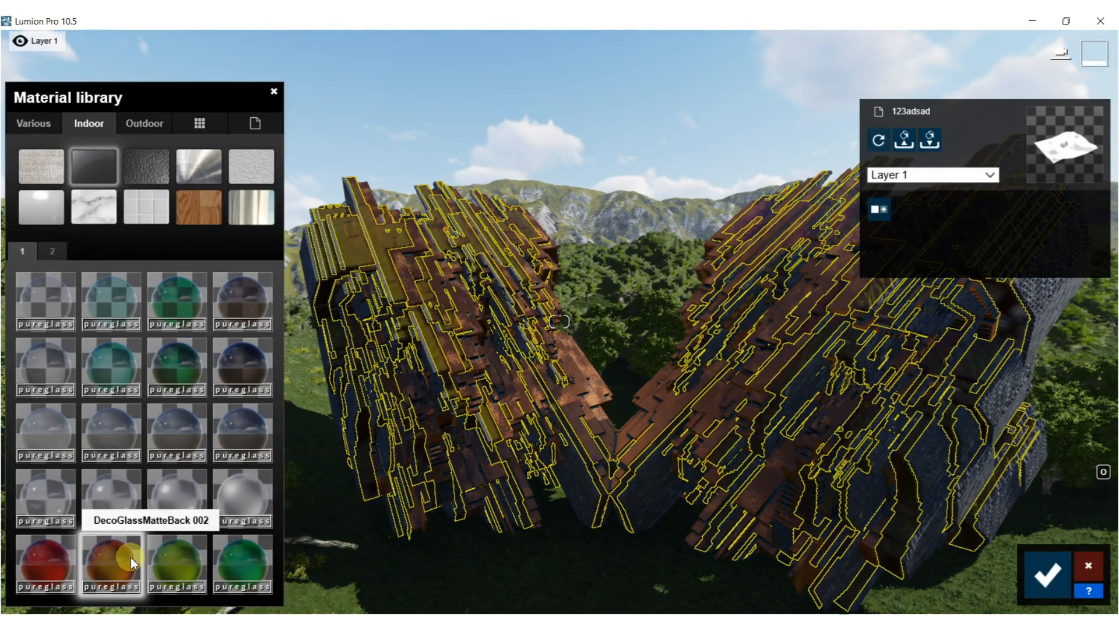
pyautogui.click(52, 250)
pyautogui.click(184, 372)
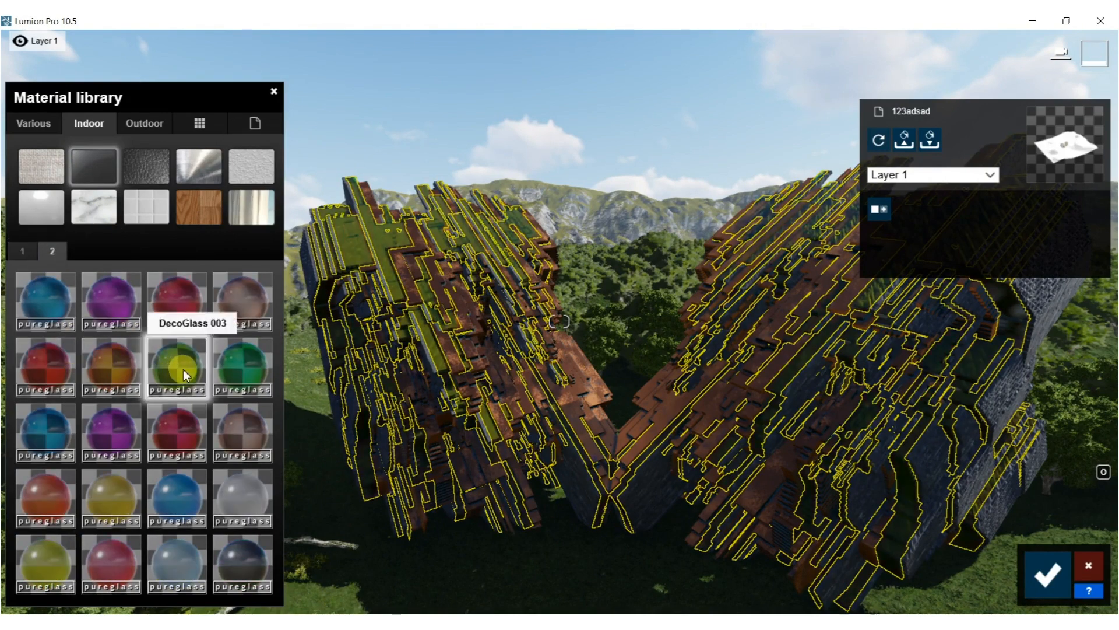
pyautogui.click(184, 482)
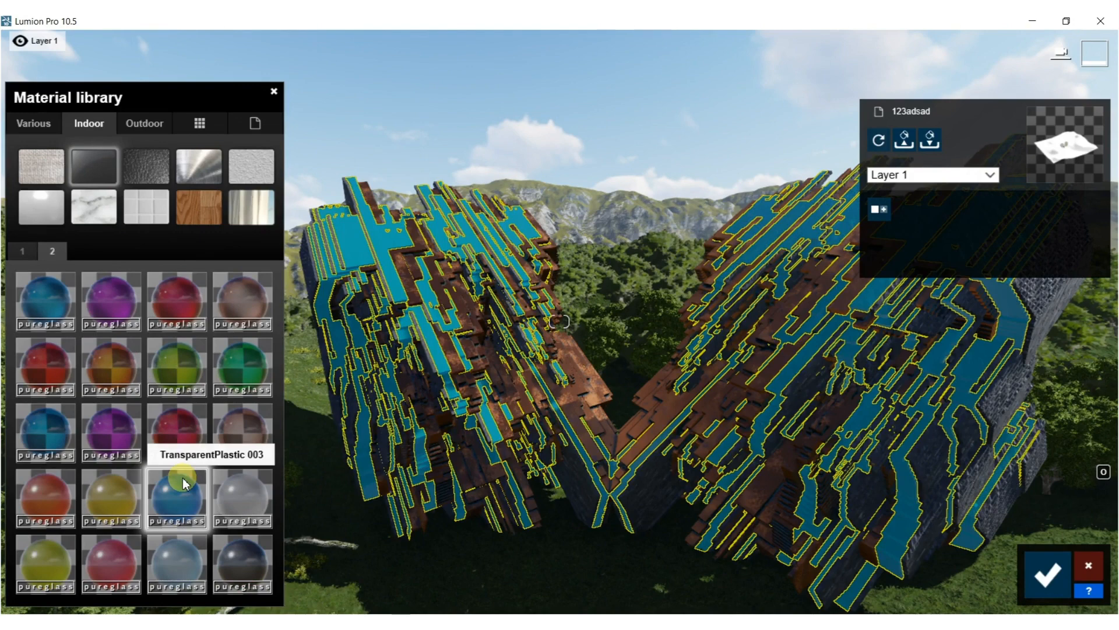
pyautogui.click(110, 556)
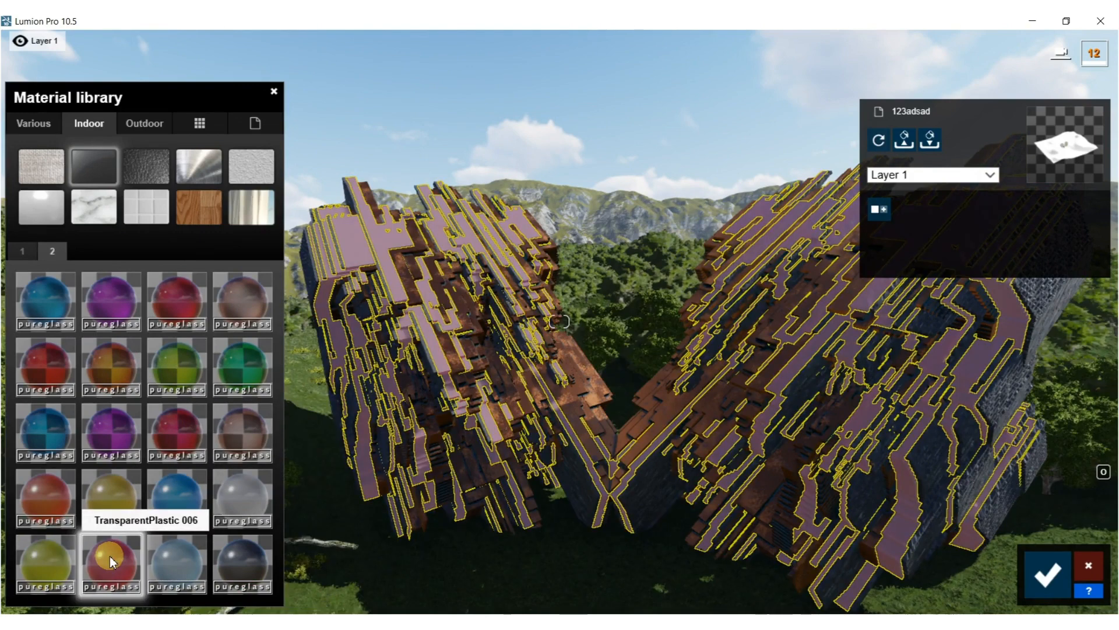
pyautogui.click(189, 429)
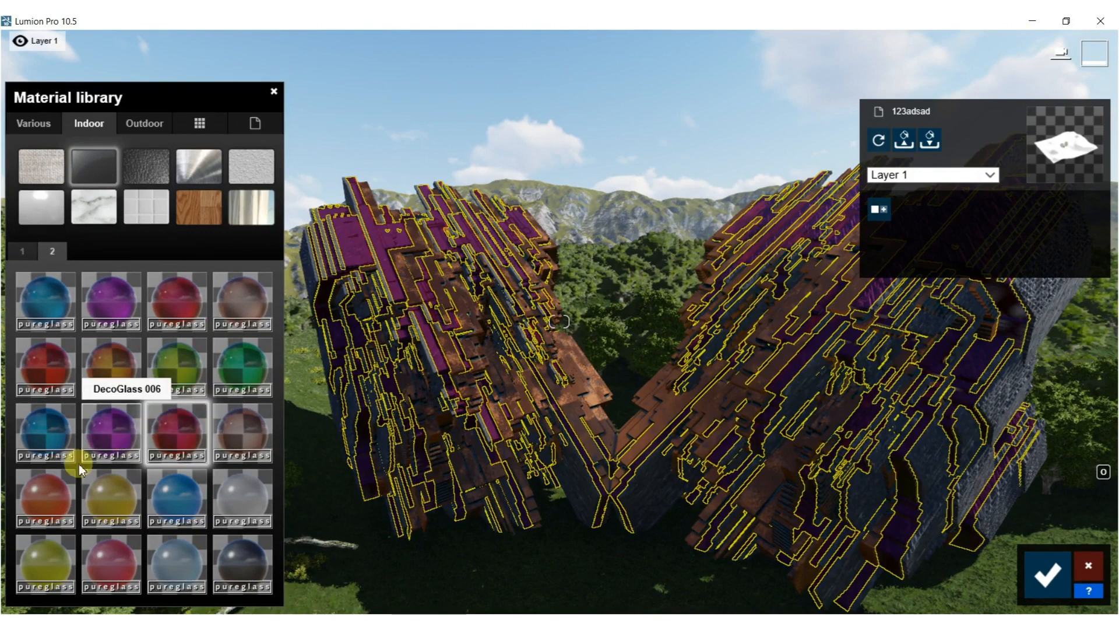
pyautogui.click(45, 492)
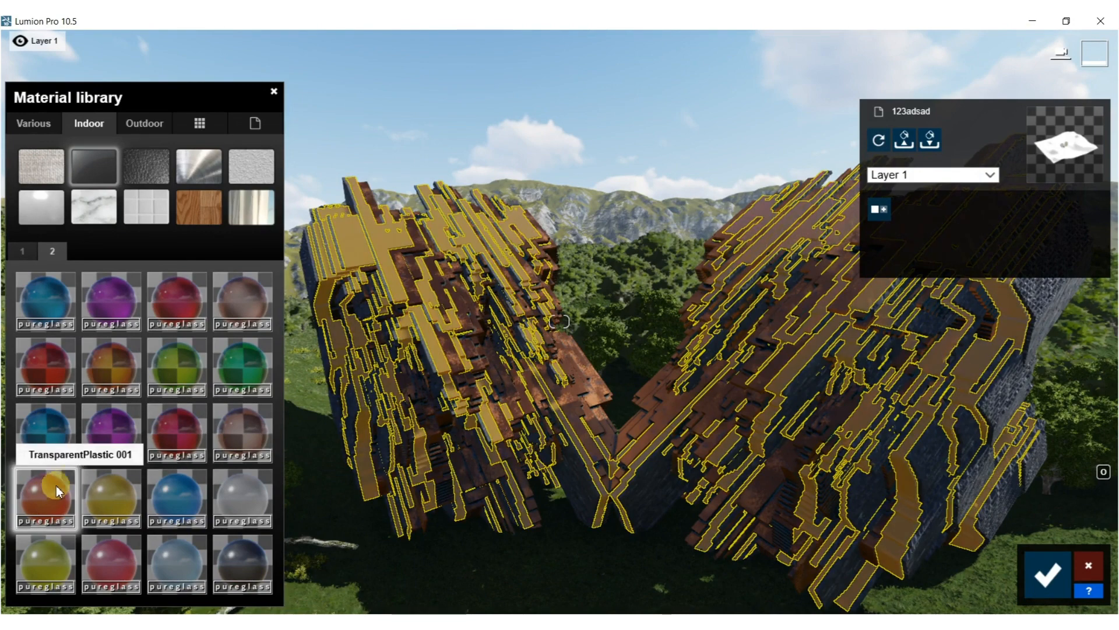
# Assign the blue DecoGlass material to the strips and save the material changes.
pyautogui.click(40, 438)
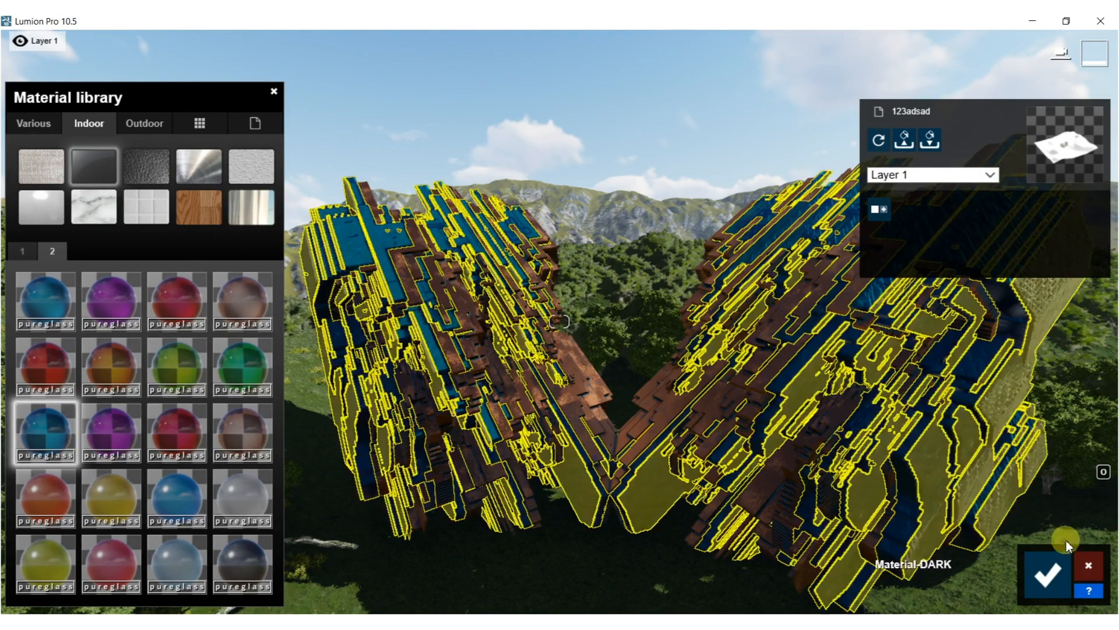
pyautogui.click(1048, 575)
# Reopen the blue glass strips for material editing, assign DecoGlass 008 to them, and save the change back to the photo view.
pyautogui.click(1083, 506)
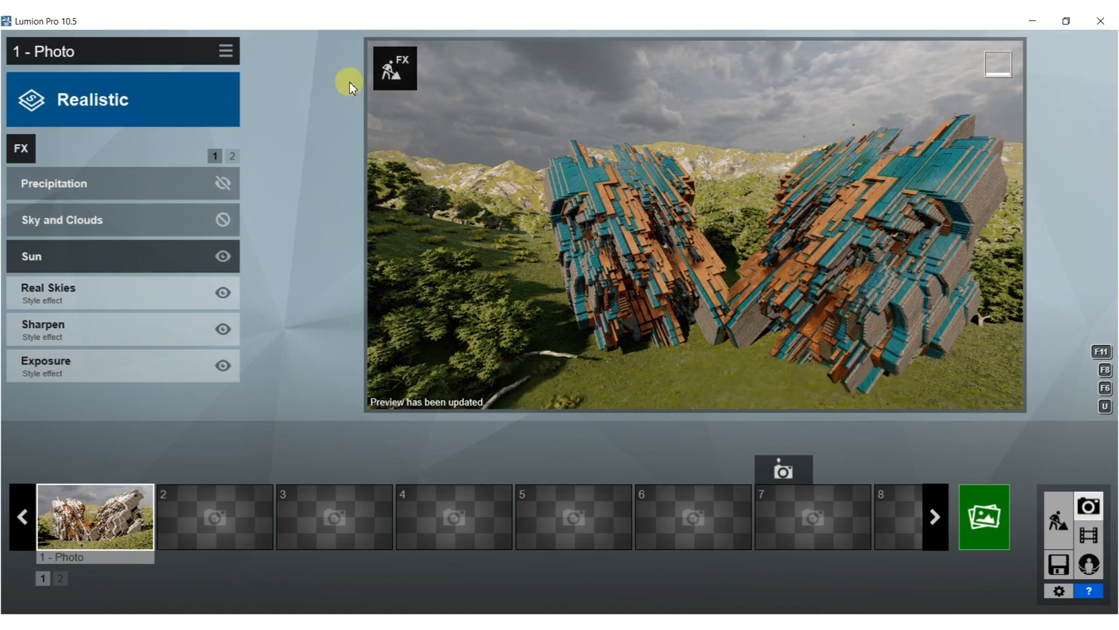
pyautogui.click(402, 79)
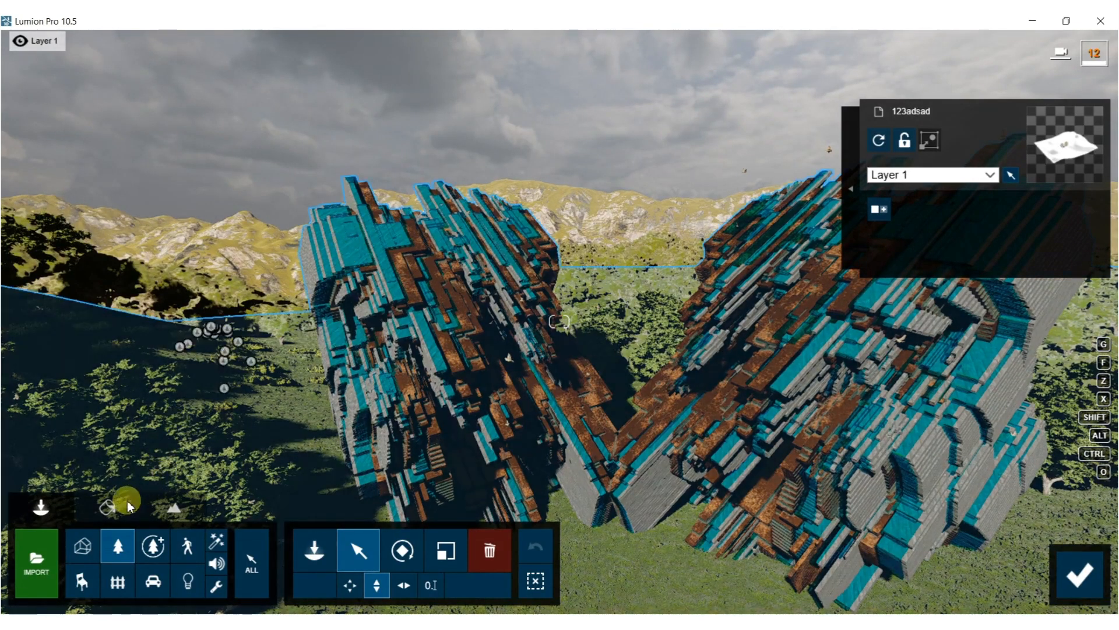
pyautogui.click(107, 506)
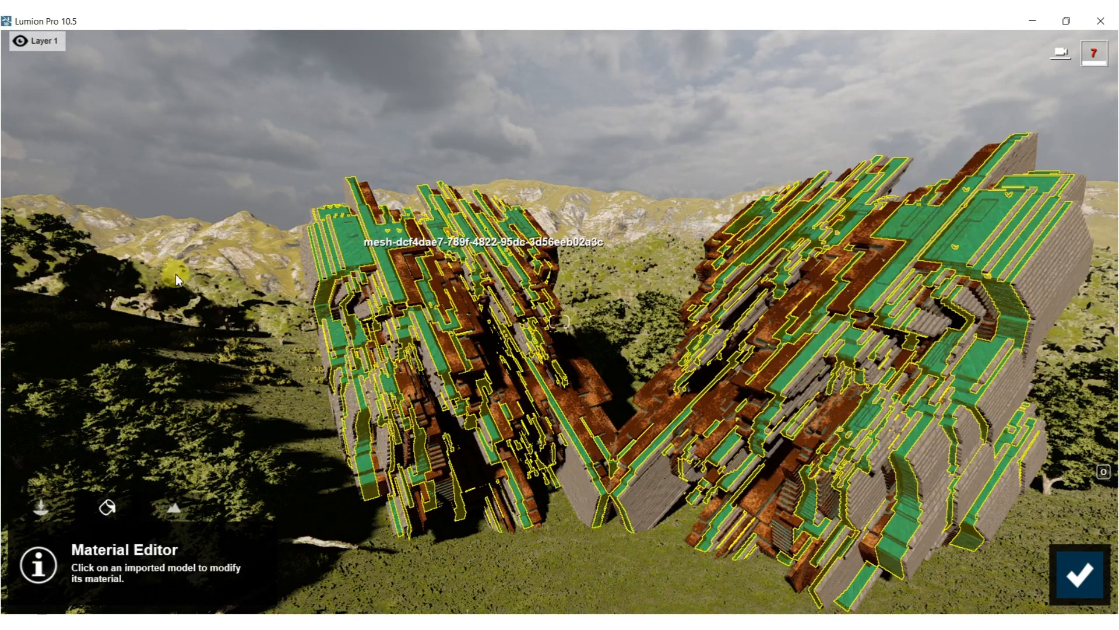
pyautogui.click(183, 277)
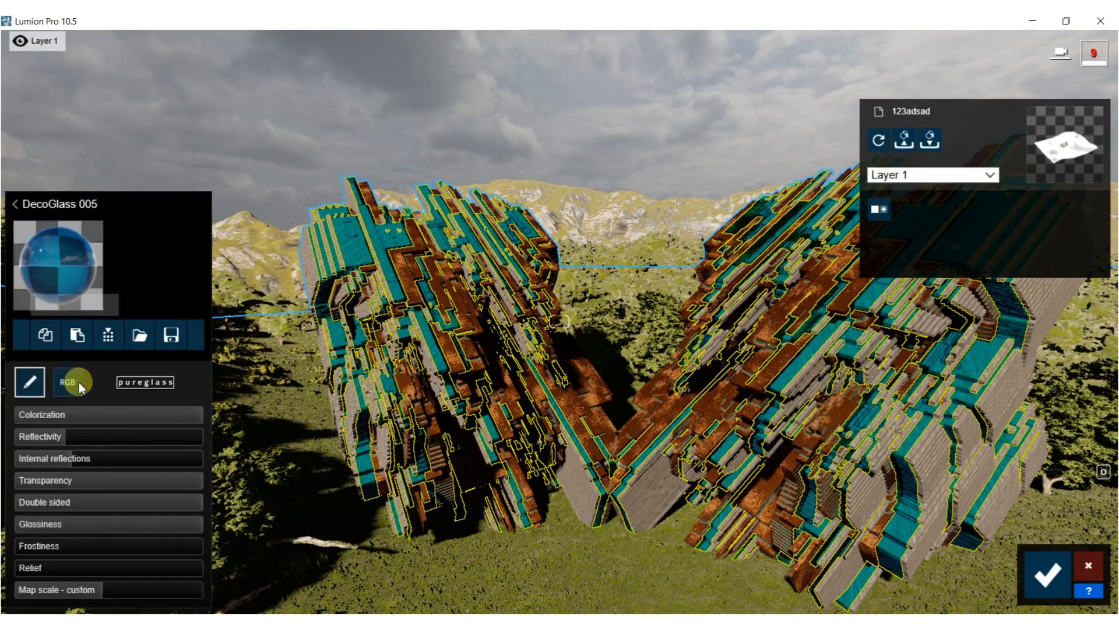
pyautogui.click(15, 204)
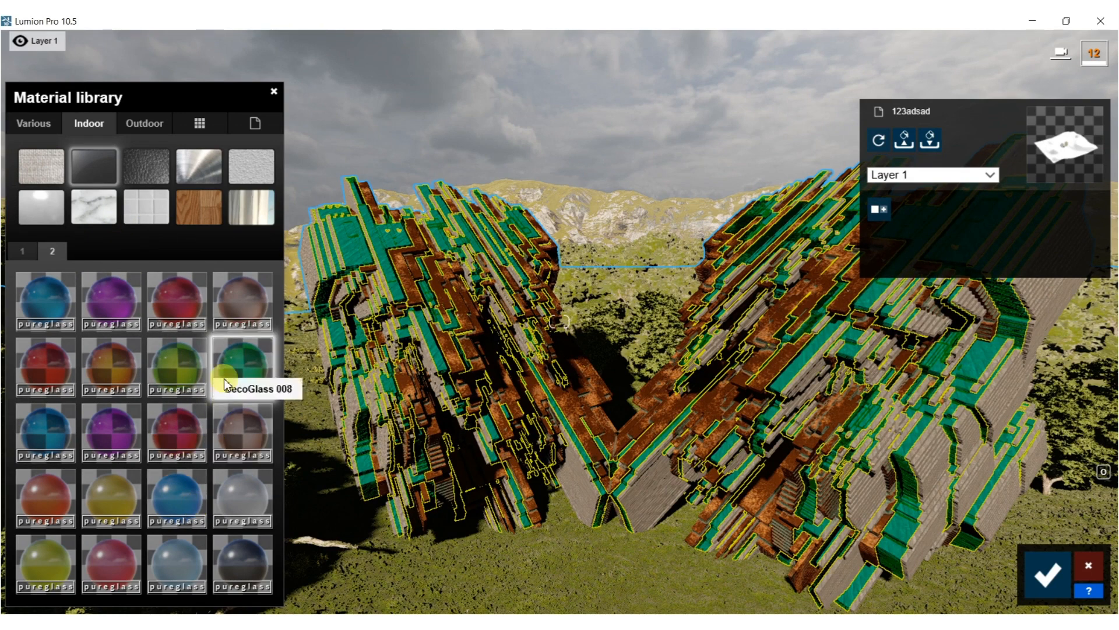
pyautogui.click(1048, 580)
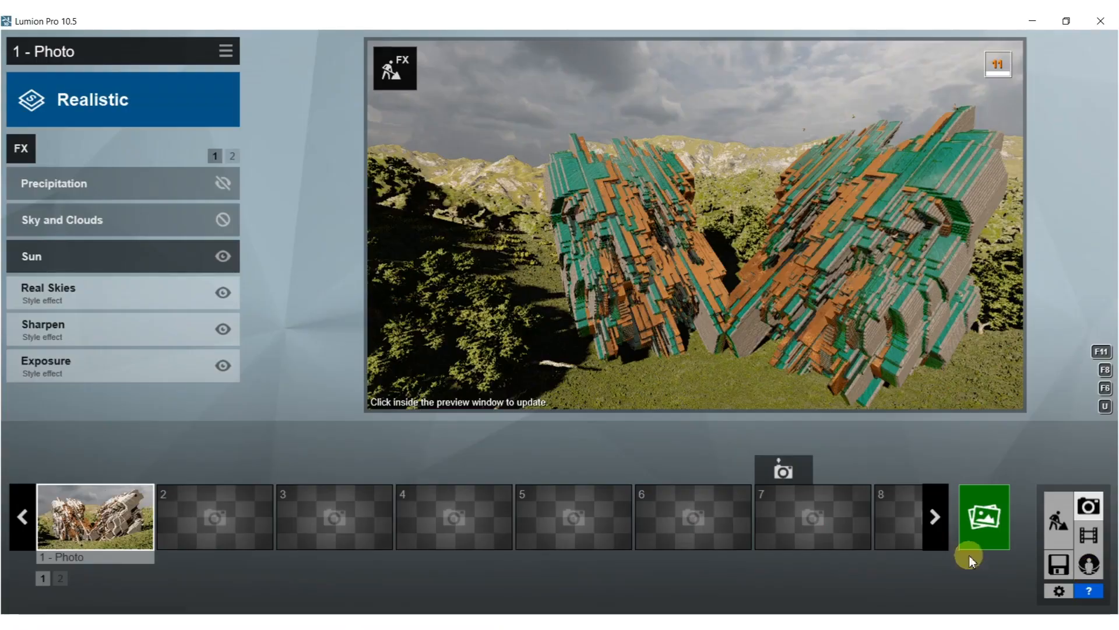
# Recall the saved camera view of Photo 1 and set the Real Skies heading to 180°.
pyautogui.click(88, 513)
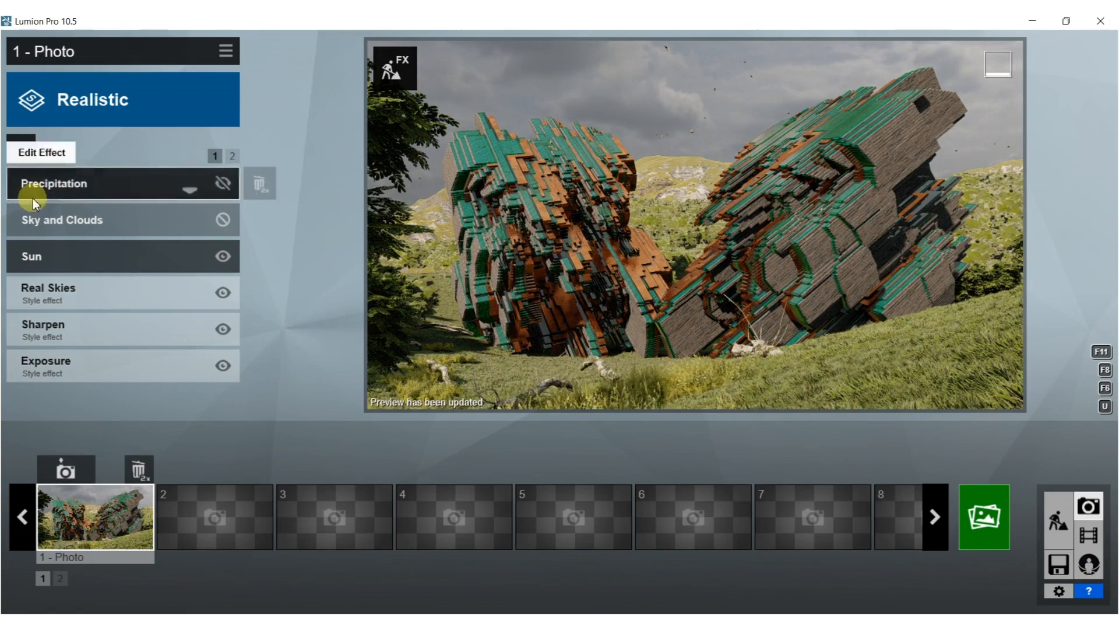
pyautogui.click(81, 295)
pyautogui.moveTo(142, 266); pyautogui.dragTo(350, 264)
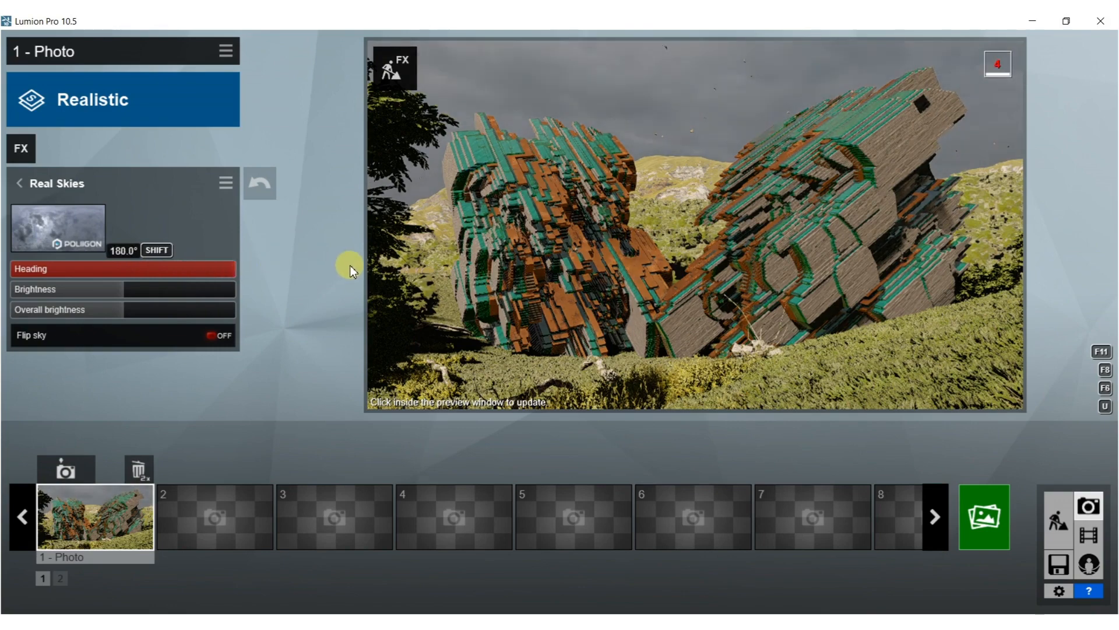
# Browse the sky categories, apply the Morning 2 sky and set its heading to -94.7°.
pyautogui.click(54, 216)
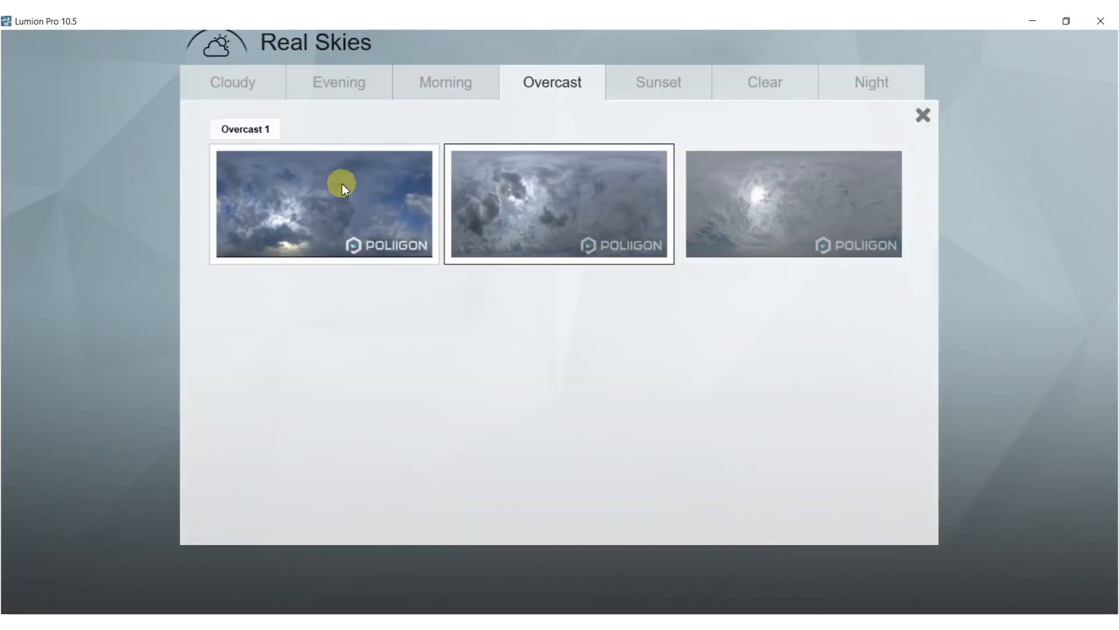
pyautogui.click(448, 87)
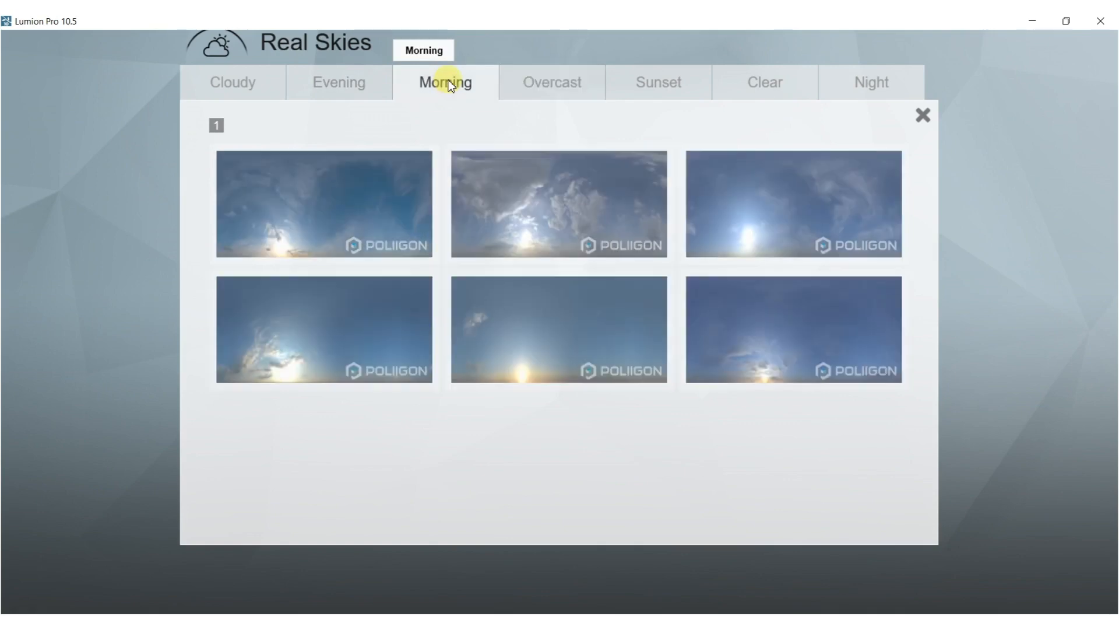
pyautogui.click(234, 83)
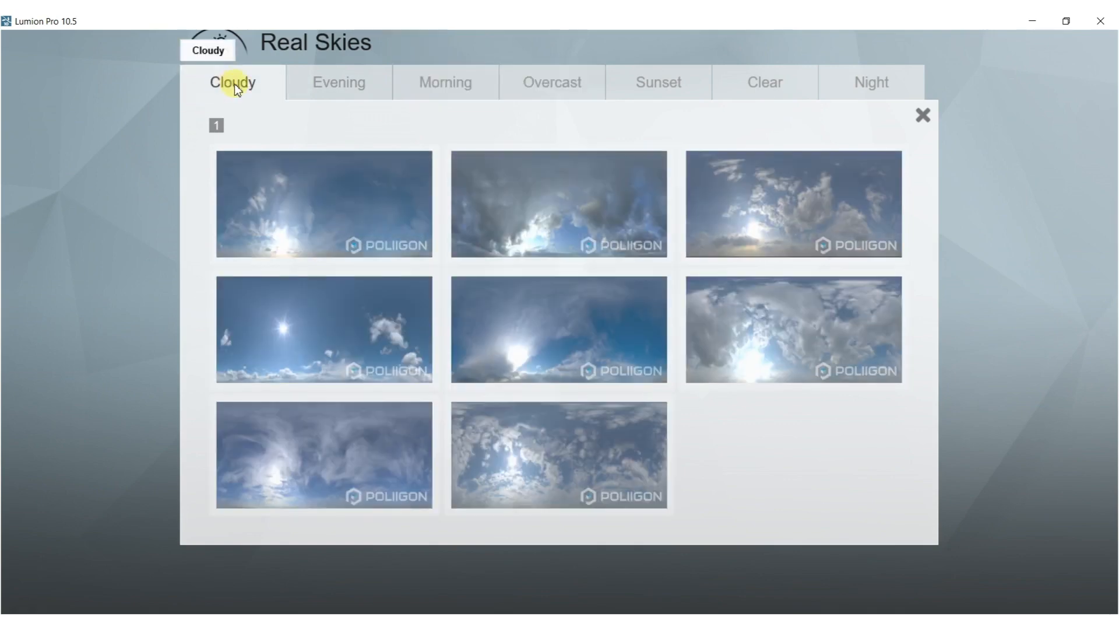
pyautogui.click(439, 94)
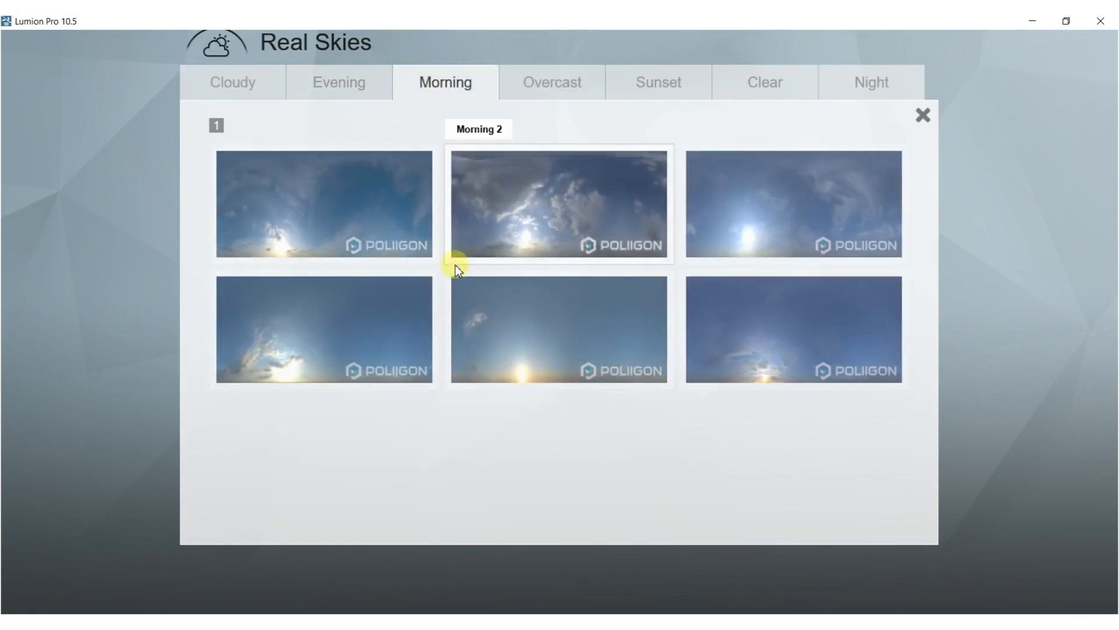
pyautogui.click(554, 226)
pyautogui.moveTo(211, 266); pyautogui.dragTo(75, 263)
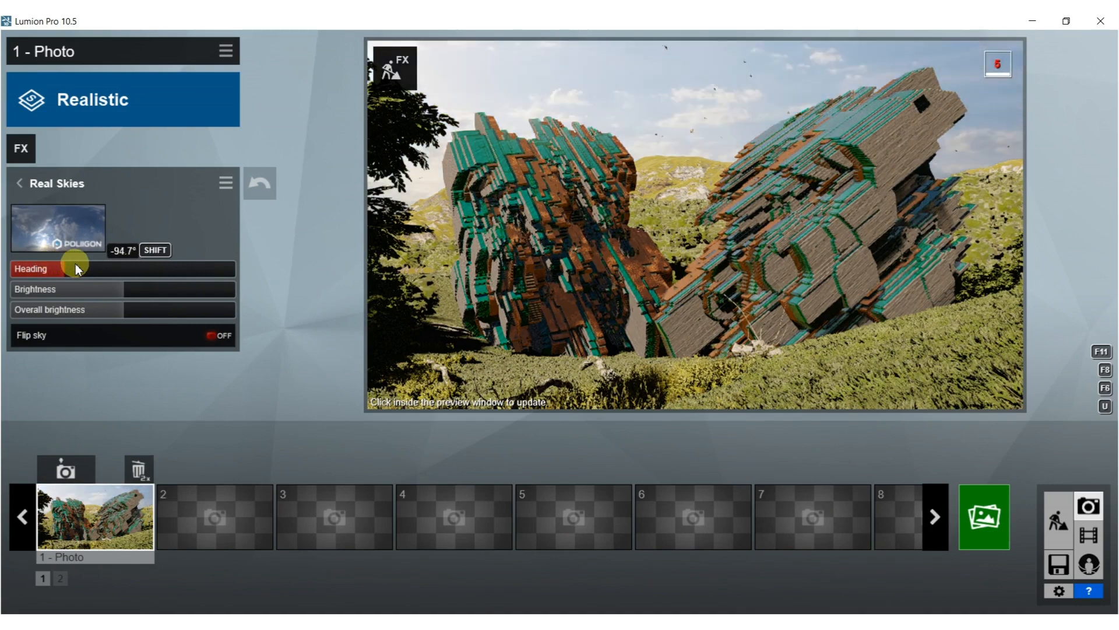
# Replace the sky with the first preset in the third row of the Cloudy category and update the photo preview.
pyautogui.click(90, 222)
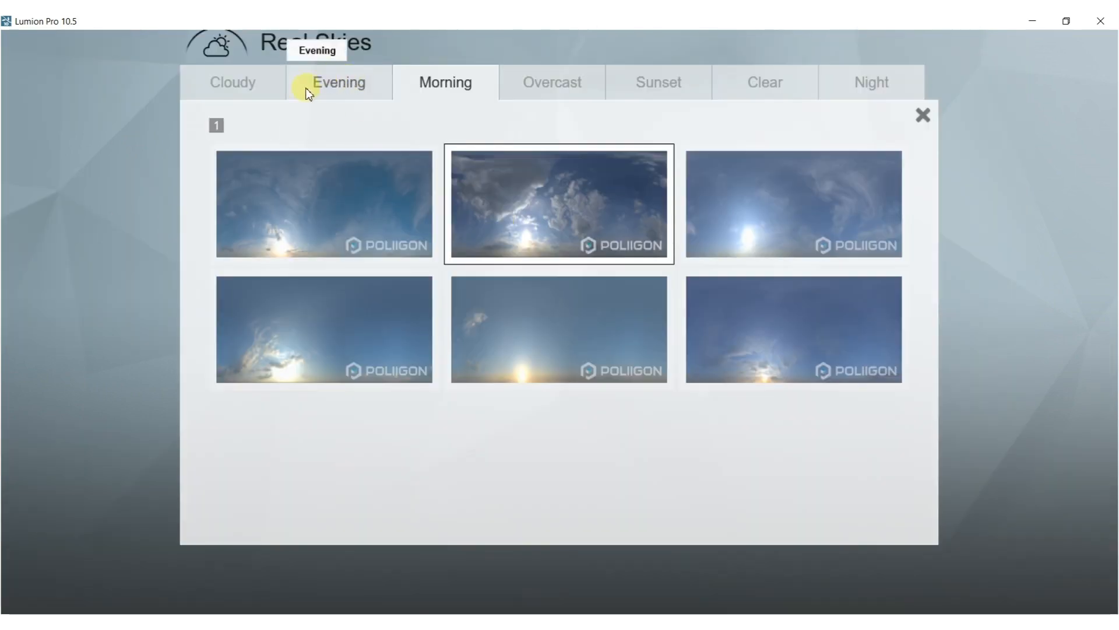
pyautogui.click(263, 85)
pyautogui.click(320, 491)
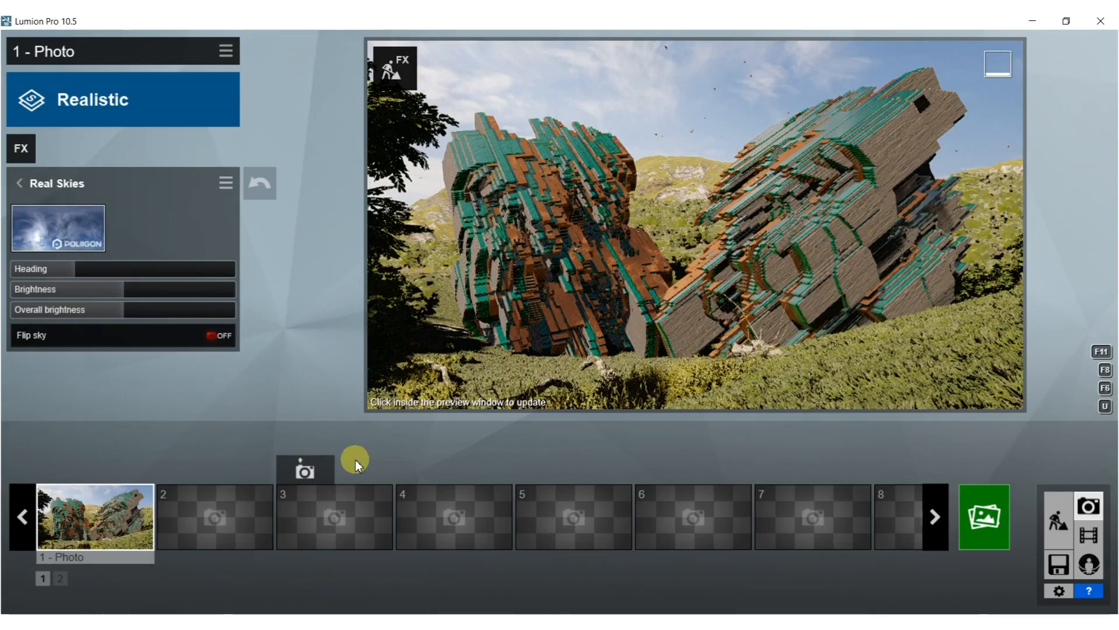
pyautogui.click(704, 113)
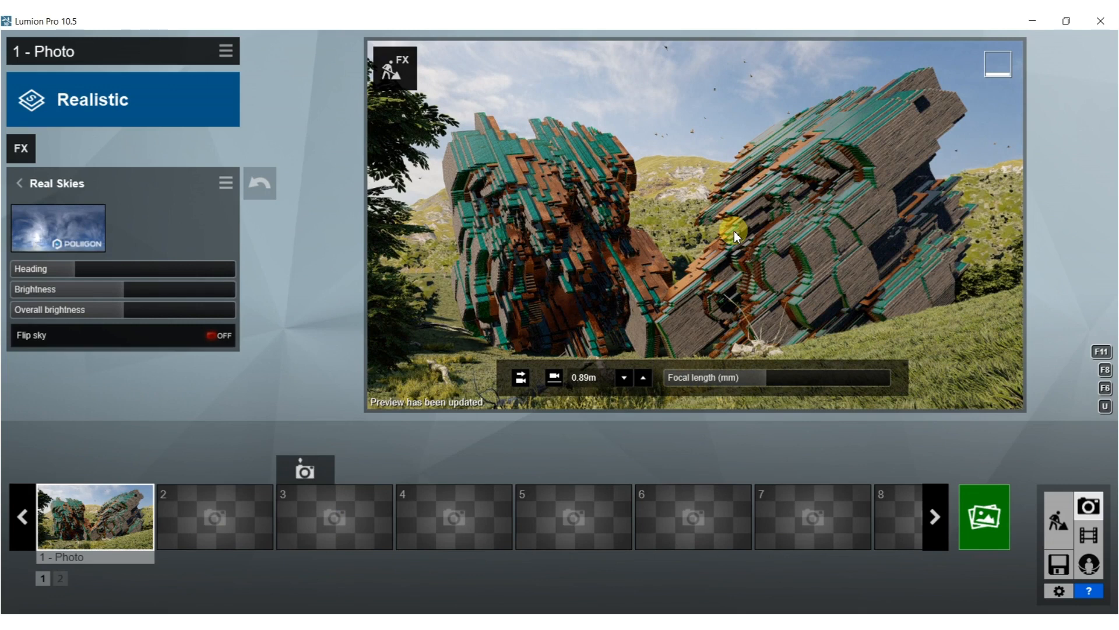
pyautogui.click(27, 183)
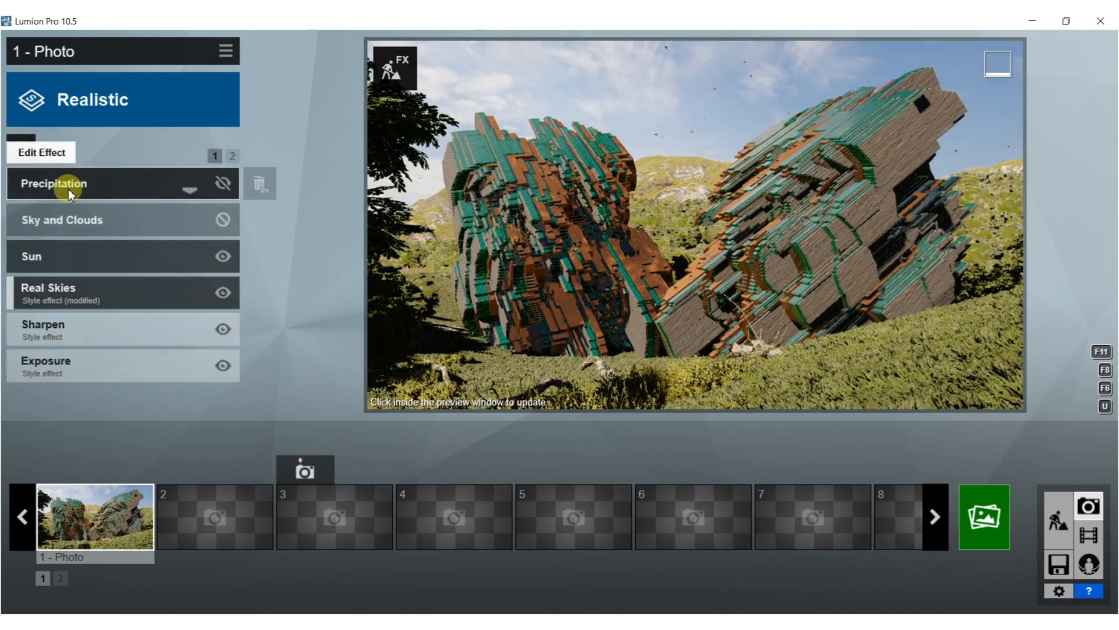
# Set the sun height just above mid-range and the sun heading to roughly two thirds of its range, and update the preview.
pyautogui.click(85, 255)
pyautogui.moveTo(153, 215); pyautogui.dragTo(135, 214)
pyautogui.moveTo(76, 235); pyautogui.dragTo(185, 235)
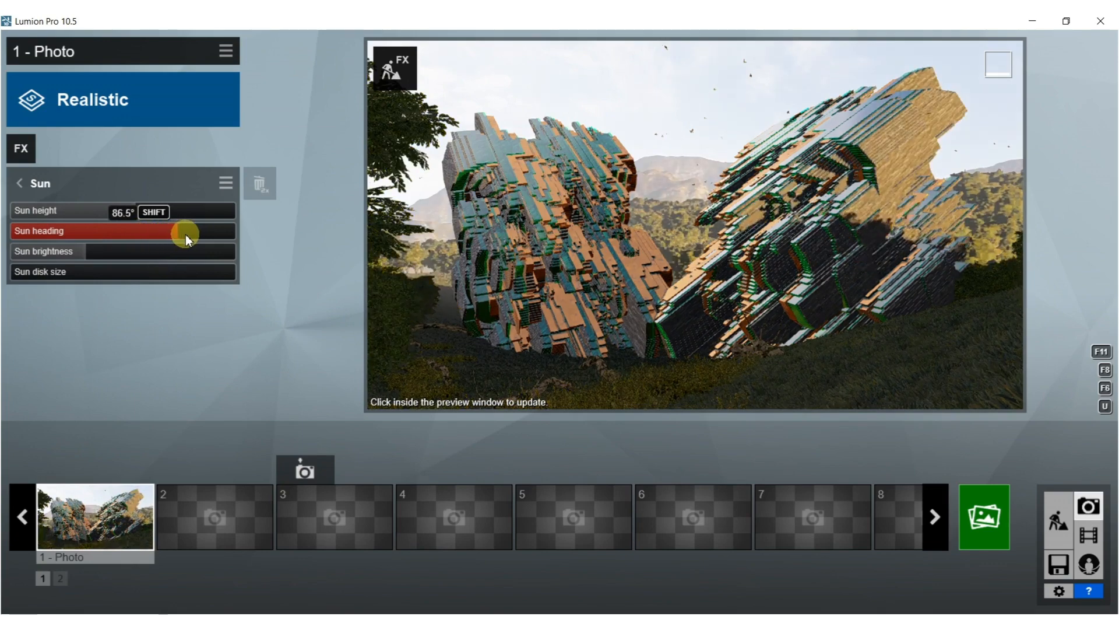
pyautogui.click(744, 212)
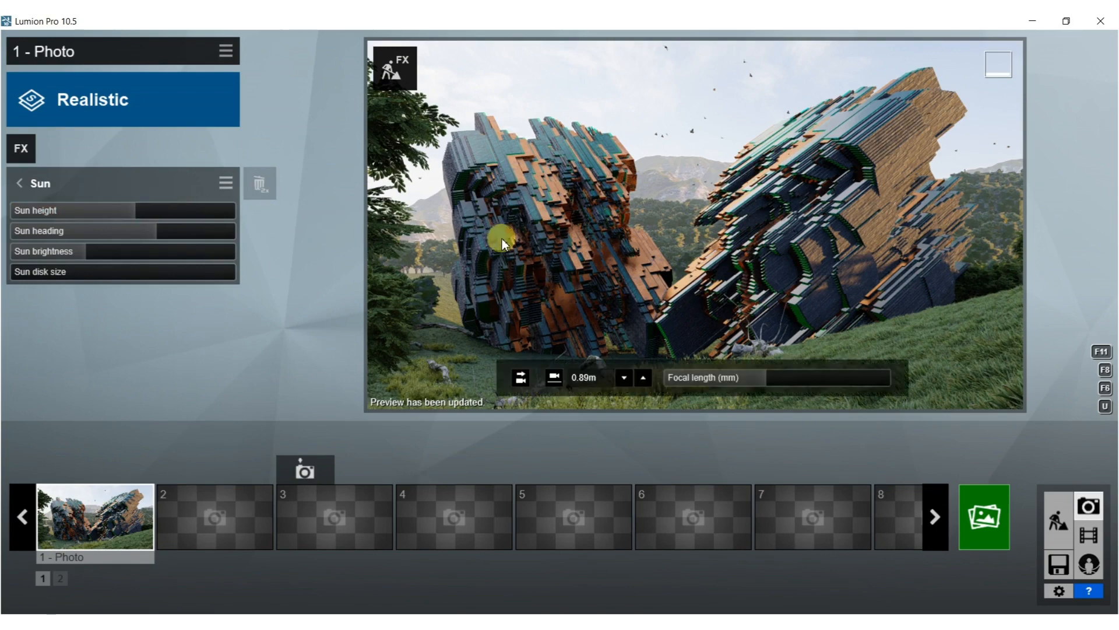
# Turn the photo camera slightly sideways, store this view in Photo 1 and update the preview.
pyautogui.moveTo(536, 236); pyautogui.dragTo(519, 234, button='right')
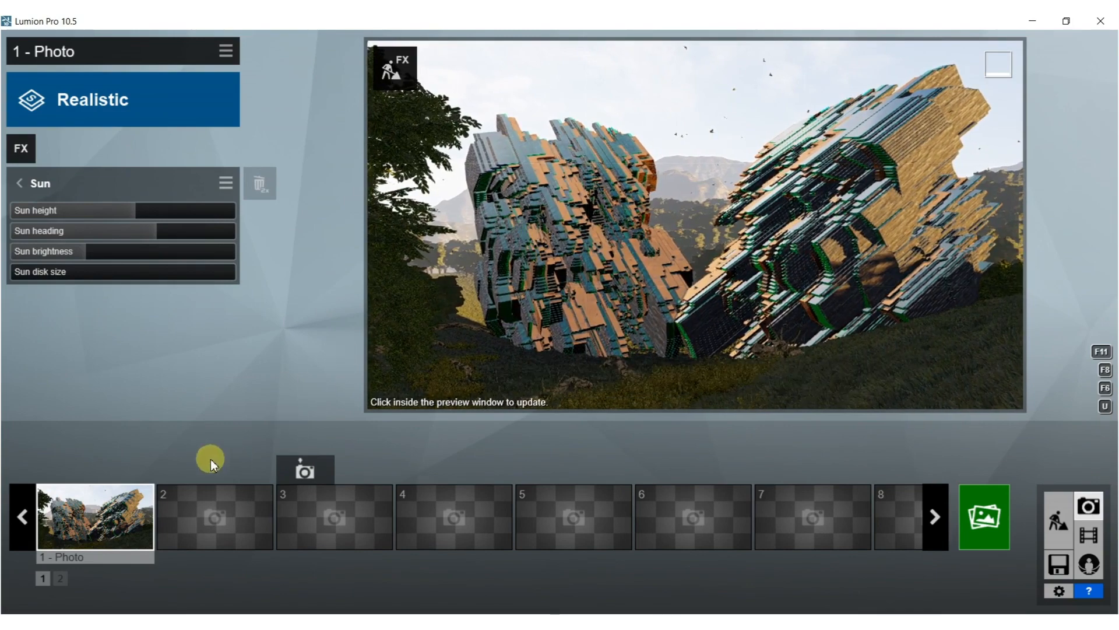
pyautogui.moveTo(100, 520)
pyautogui.click(100, 465)
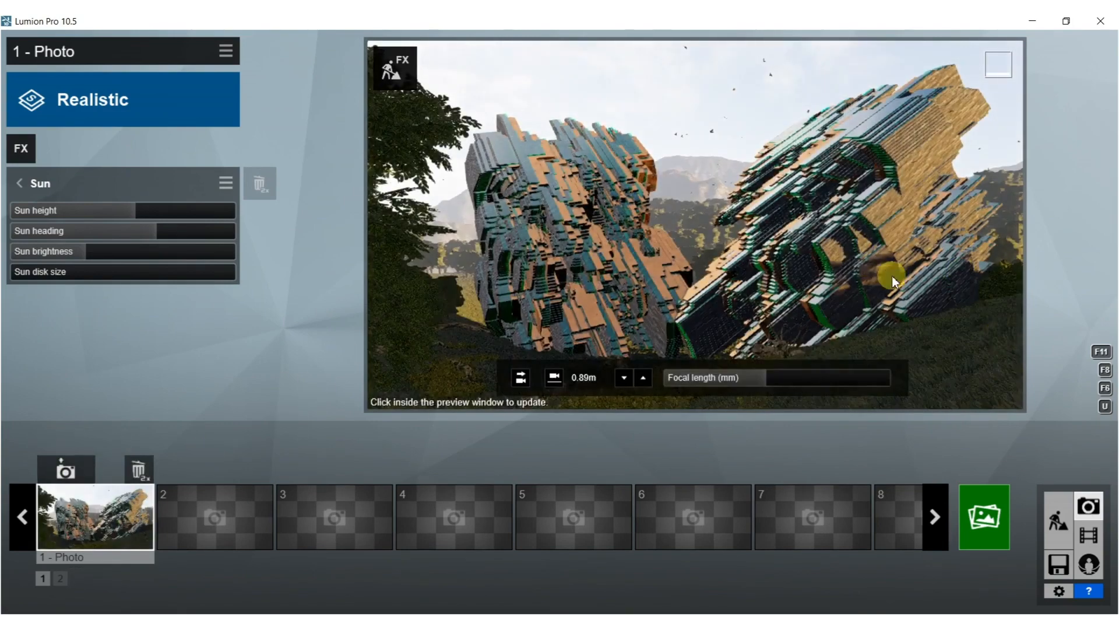
pyautogui.click(851, 257)
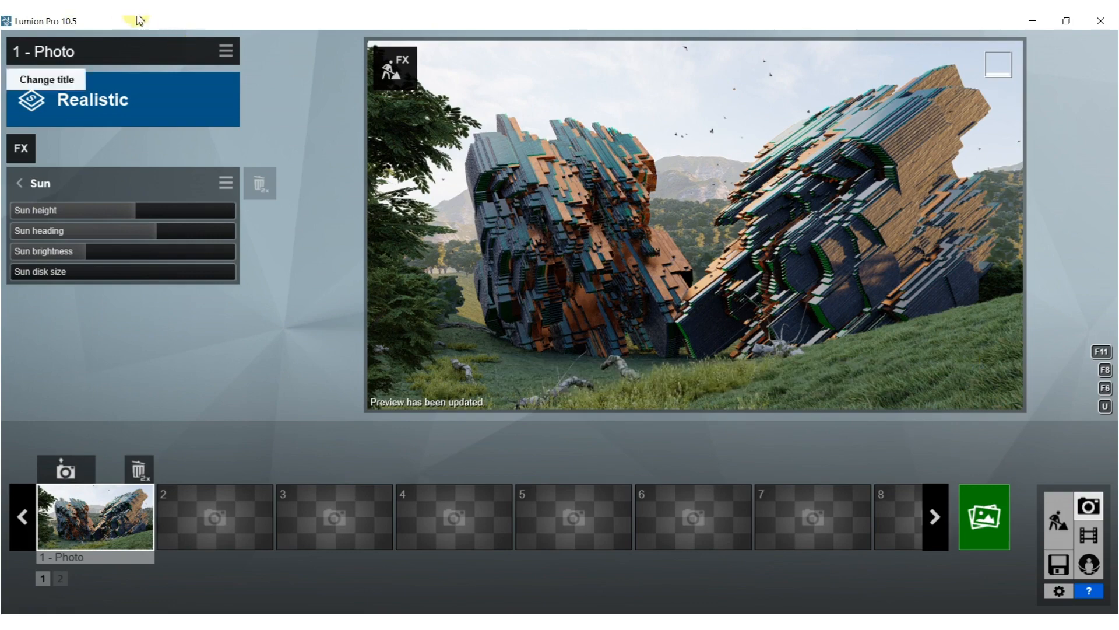
# Return to scene editing with effects and choose the figure walking a small dog from page 7 of the Women - 3D characters.
pyautogui.click(391, 73)
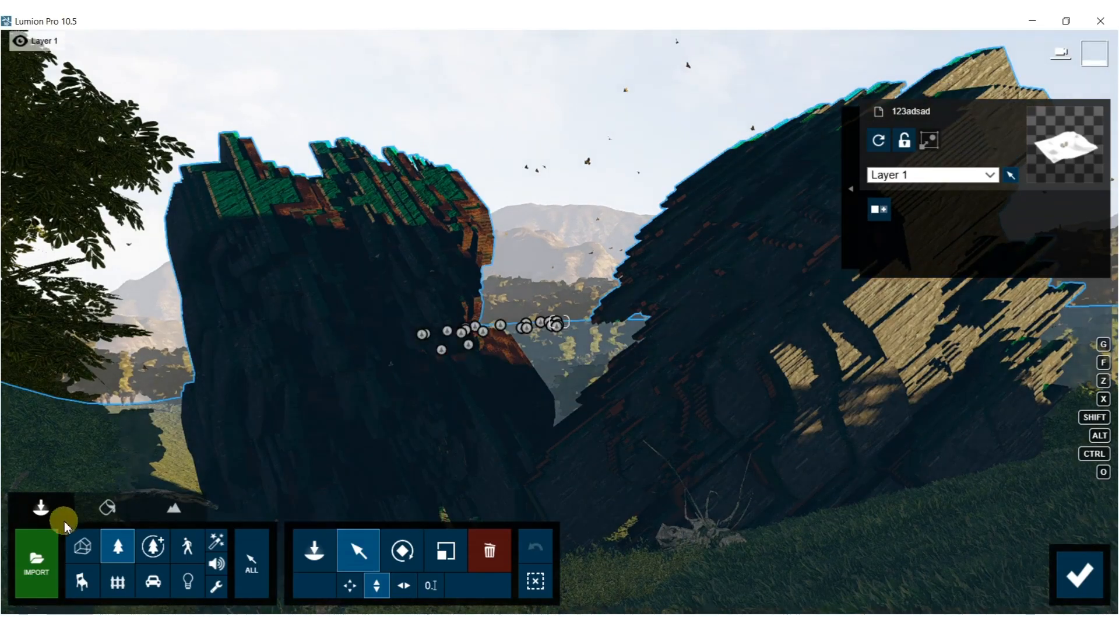
pyautogui.click(187, 546)
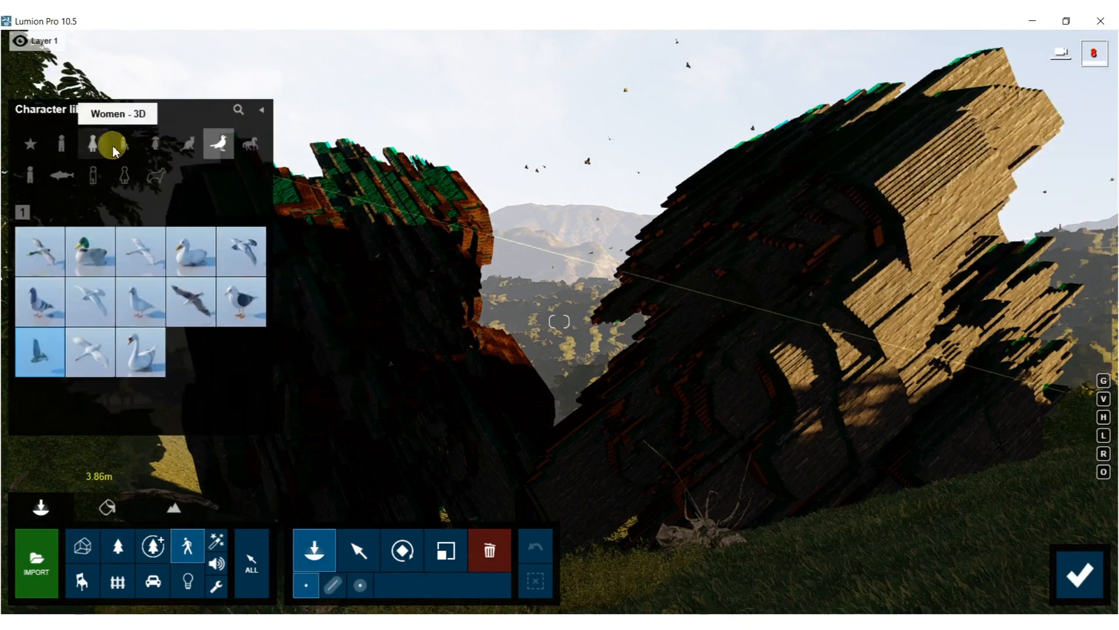
pyautogui.click(95, 146)
pyautogui.moveTo(82, 260)
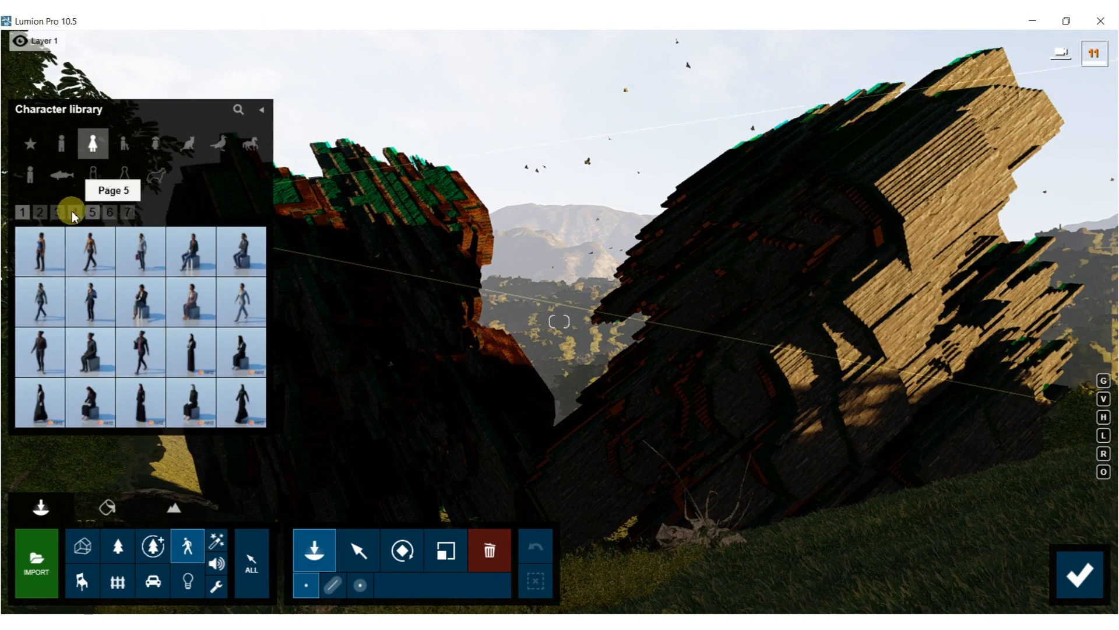
pyautogui.click(91, 213)
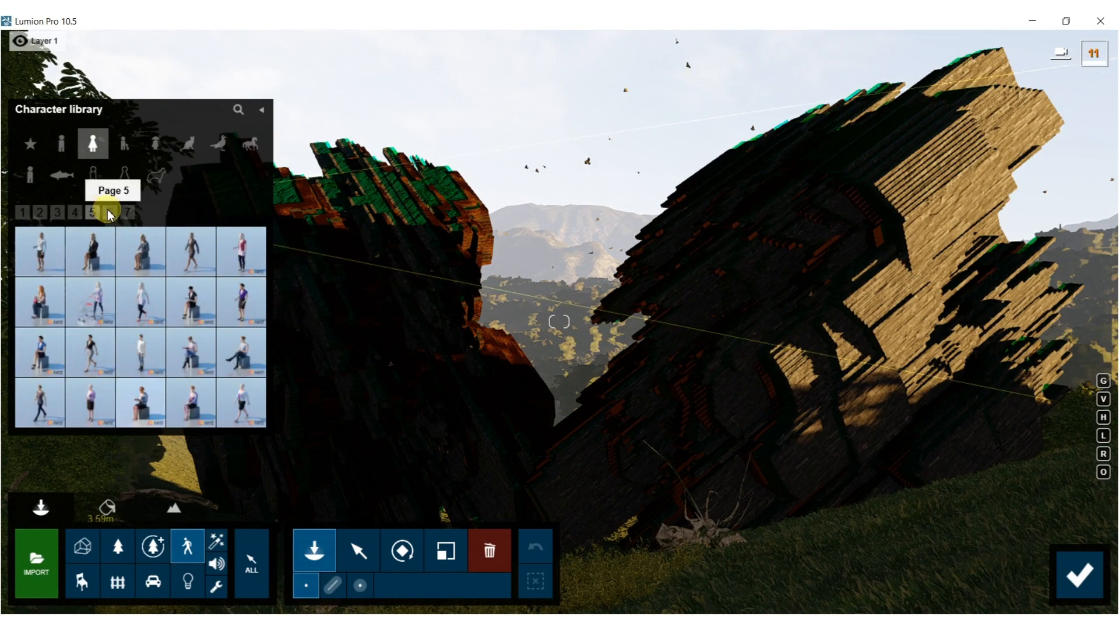
pyautogui.click(110, 213)
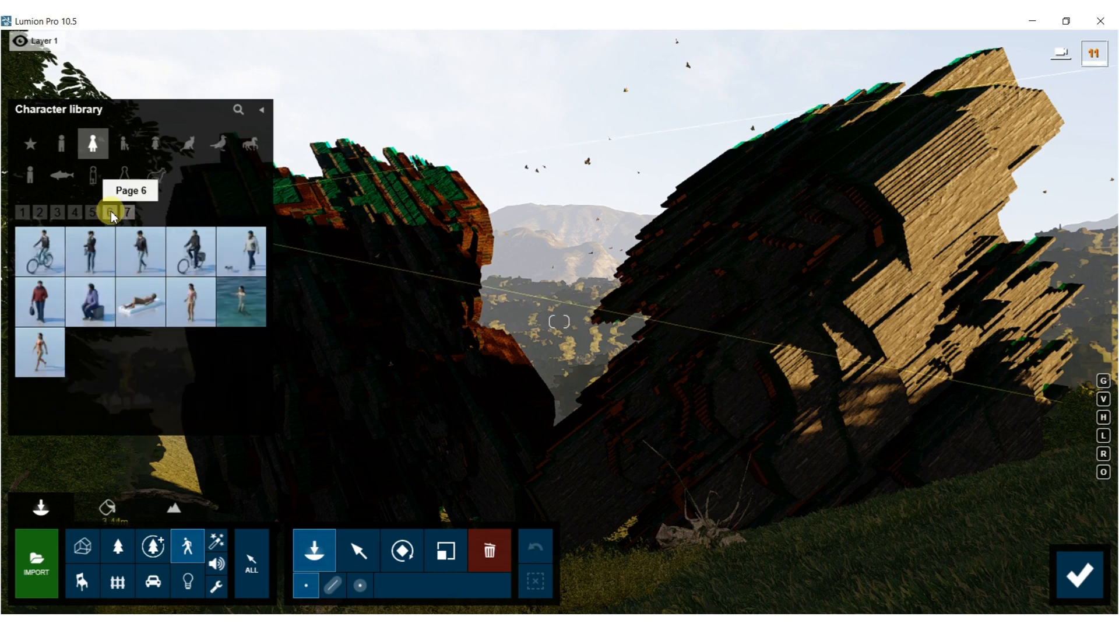
pyautogui.click(241, 250)
# Place the dog walker on the grassy slope beside the larger structure, scaled to about 0.60, and go back to the photo view.
pyautogui.click(921, 442)
pyautogui.click(962, 520)
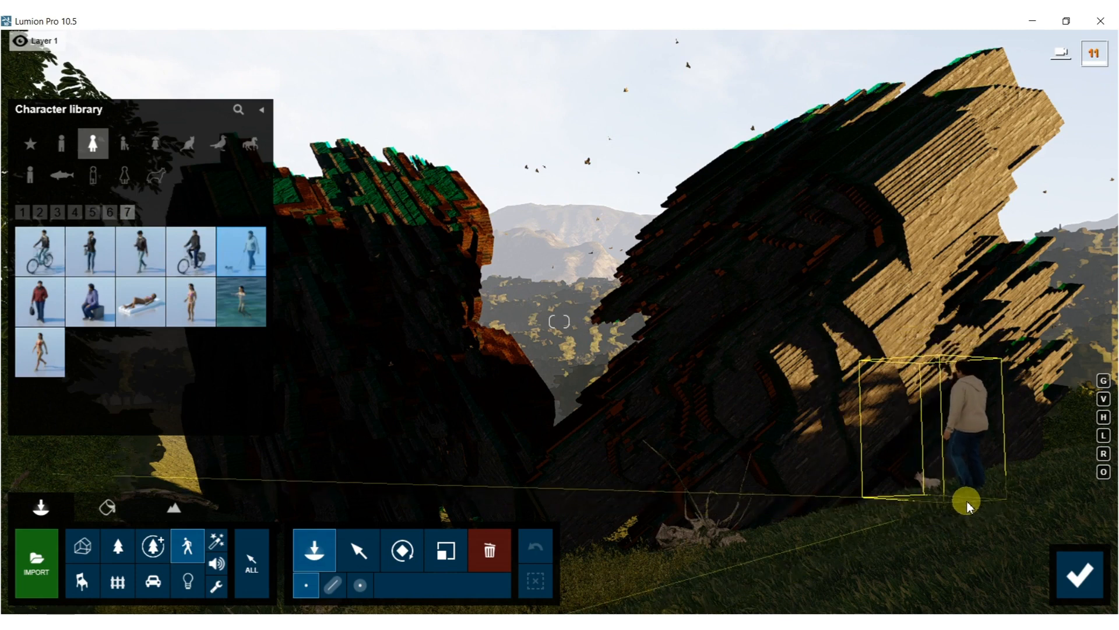
pyautogui.press('l')
pyautogui.press('l')
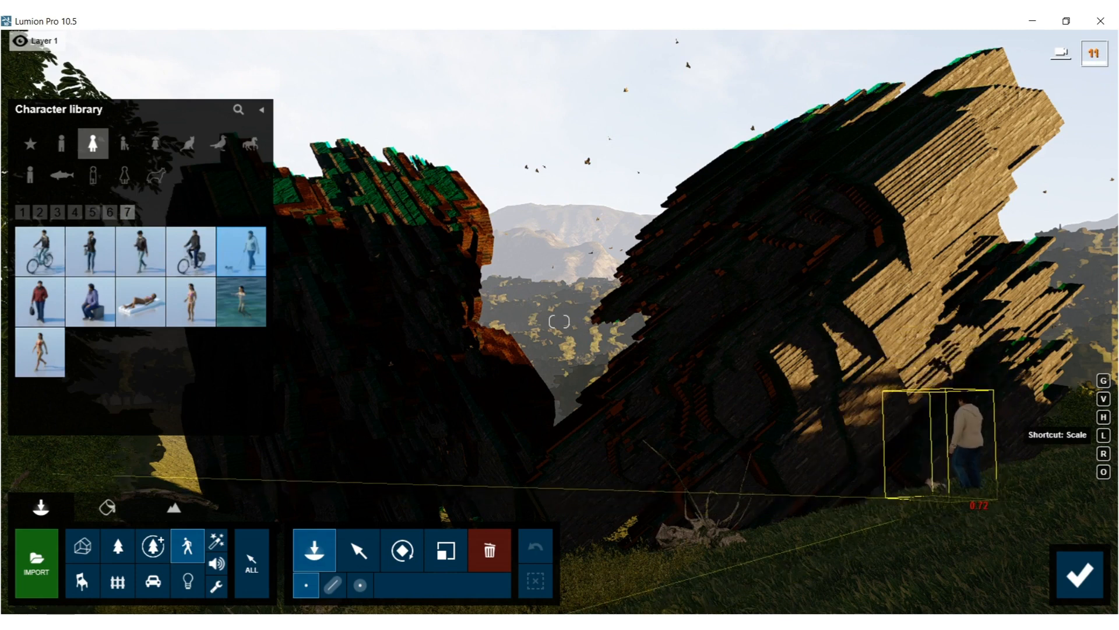
pyautogui.press('l')
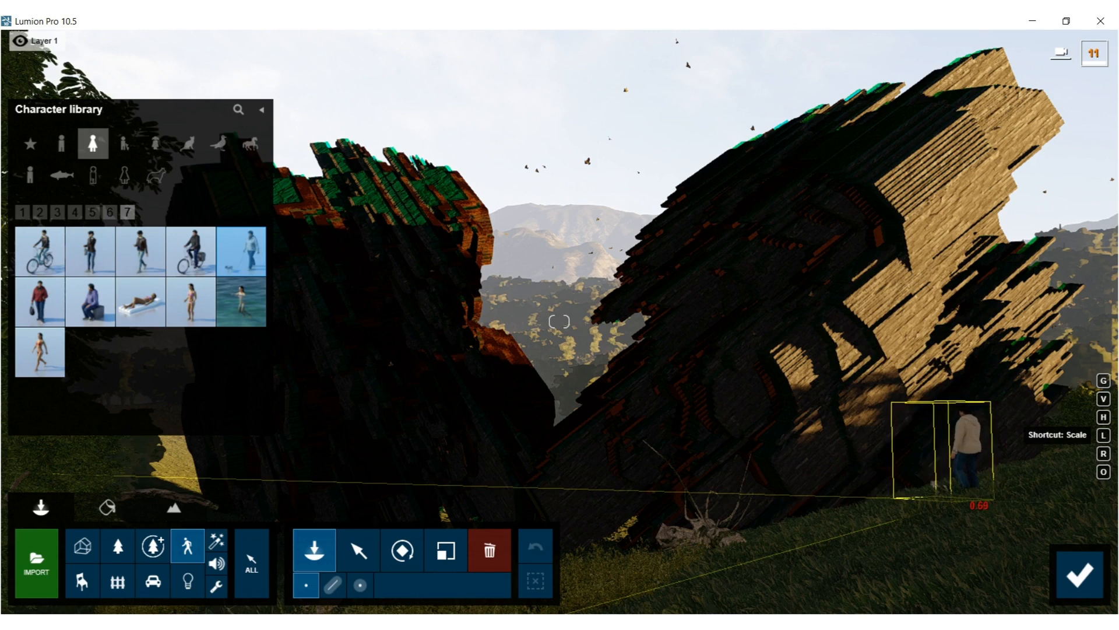
pyautogui.click(967, 501)
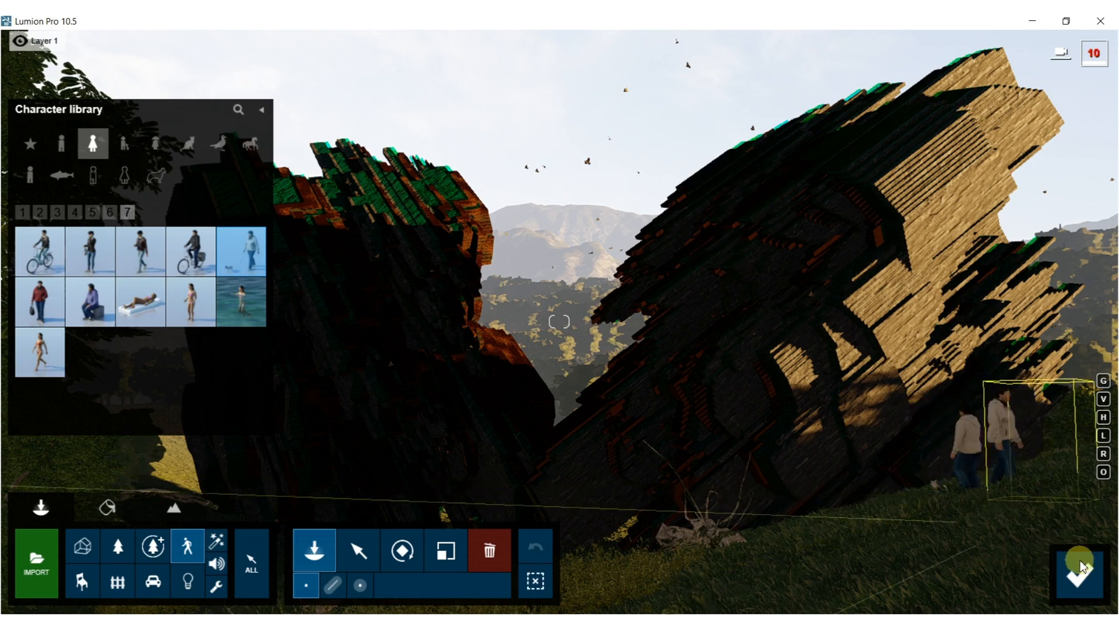
pyautogui.click(1080, 569)
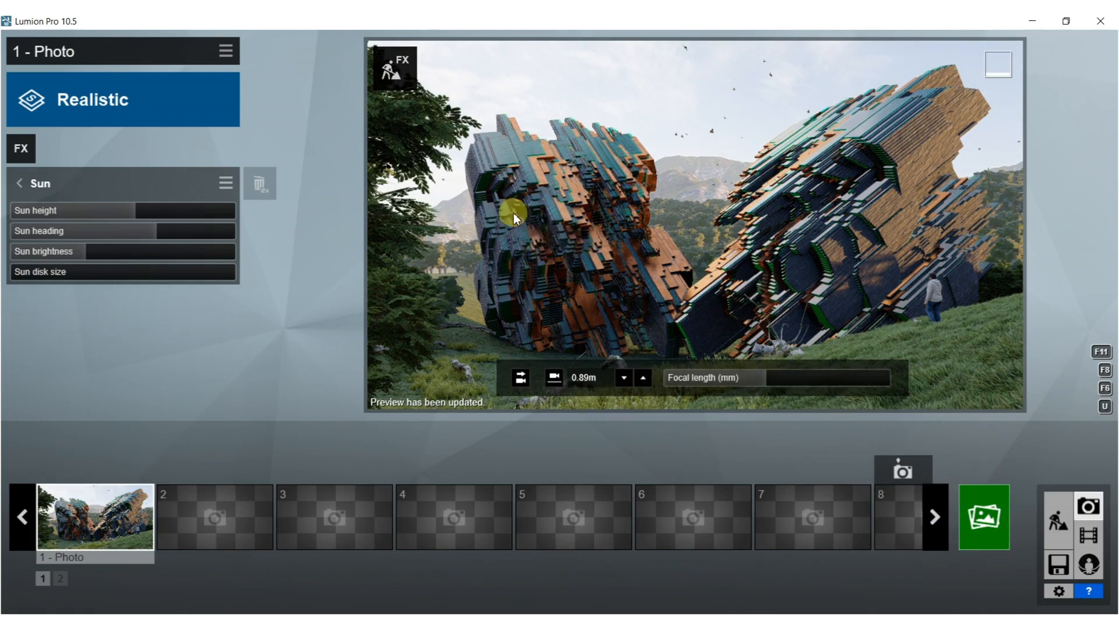
# Return to scene editing with effects and choose the low leafy plant on page 1 of the grasses, using cluster placement near the distant tree row.
pyautogui.click(396, 69)
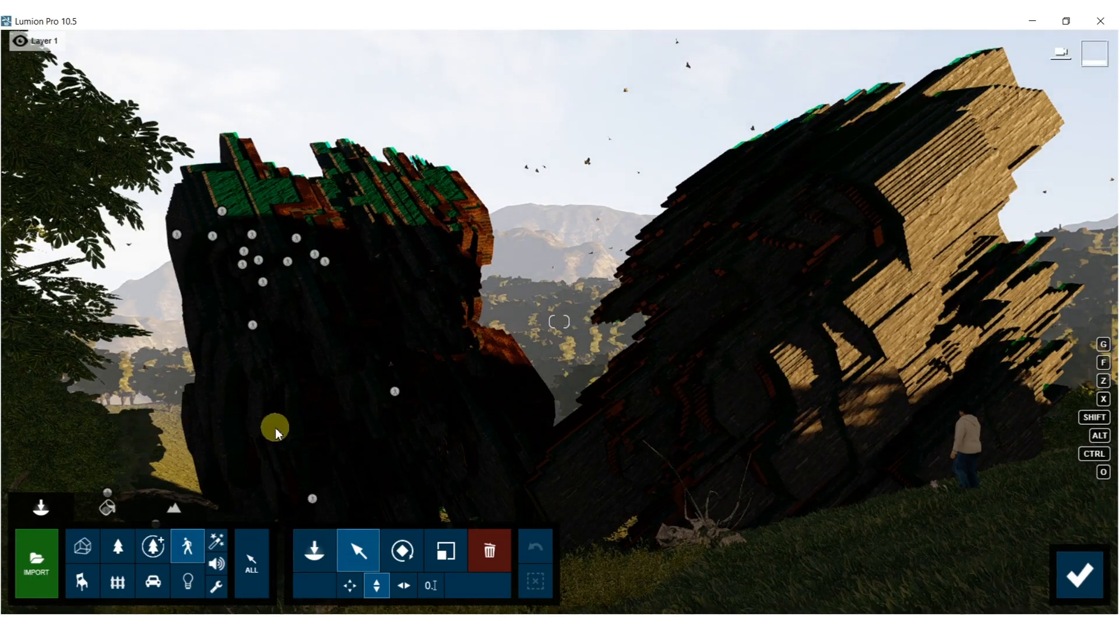
pyautogui.click(118, 544)
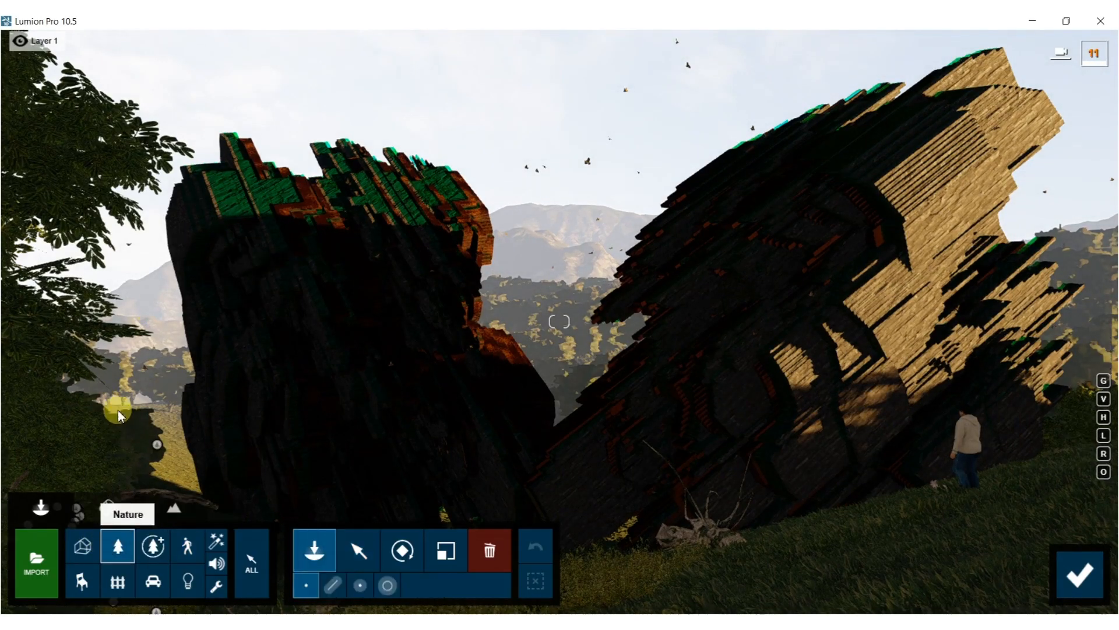
pyautogui.click(188, 304)
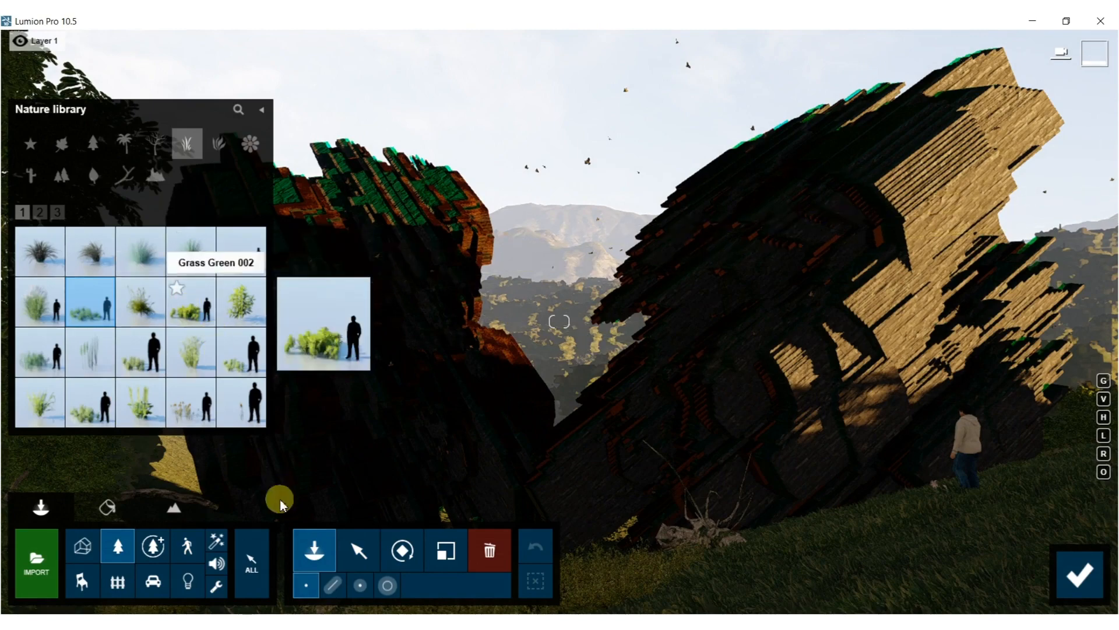
pyautogui.click(359, 586)
pyautogui.moveTo(428, 364); pyautogui.dragTo(356, 379, button='right')
pyautogui.press('w')
pyautogui.press('w')
pyautogui.moveTo(560, 365); pyautogui.dragTo(465, 362, button='right')
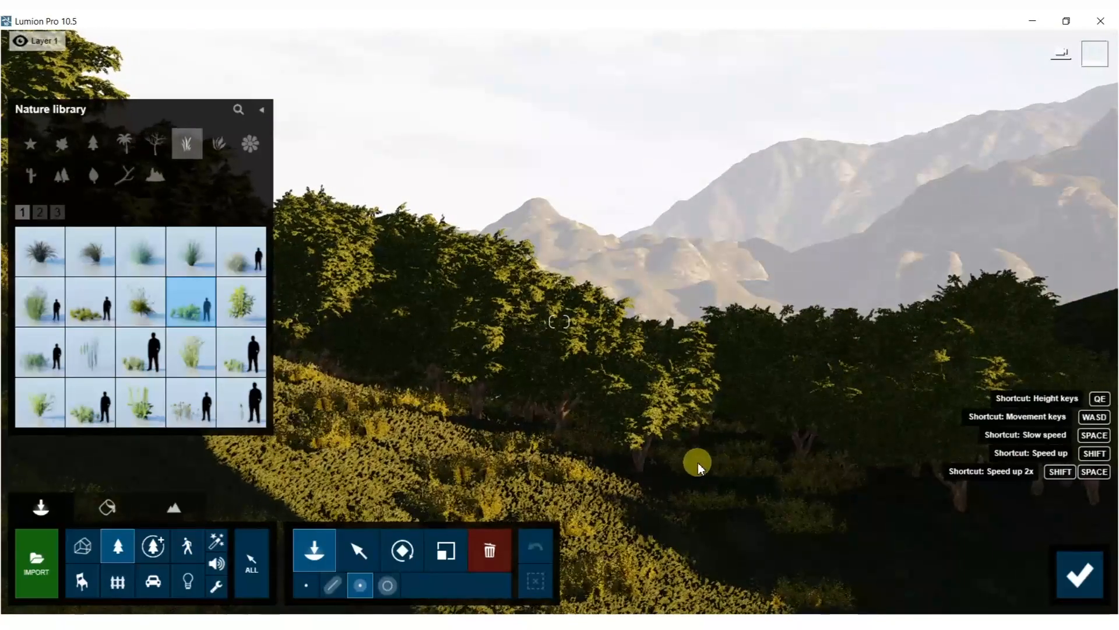
# Scatter four clusters of the plant over the slope in front of the tree row and return to photo mode.
pyautogui.click(693, 461)
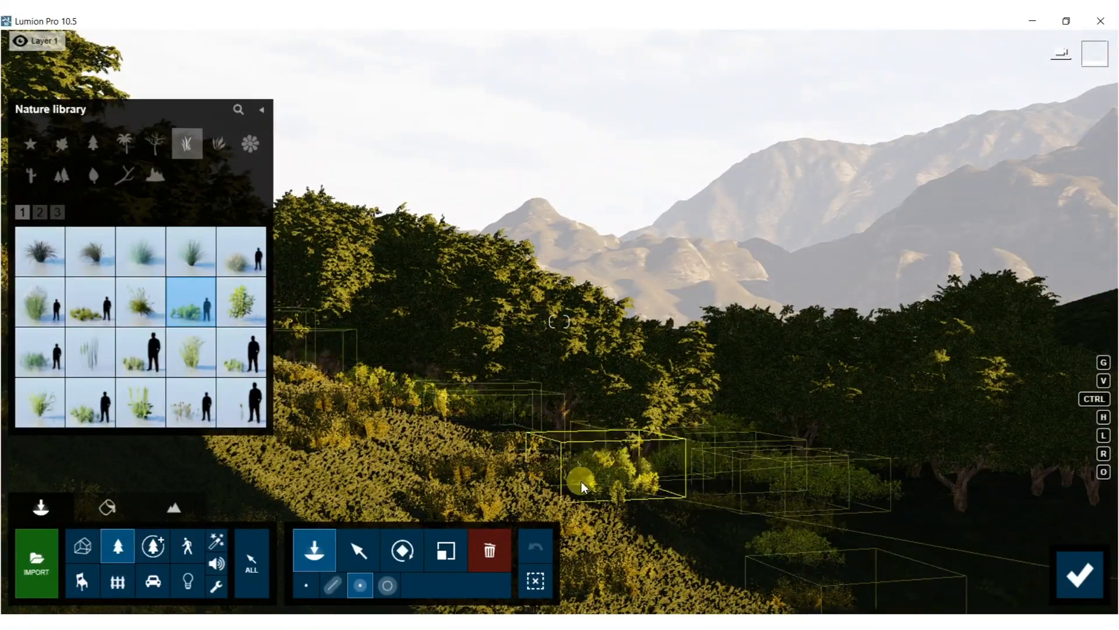
pyautogui.click(547, 464)
pyautogui.click(645, 506)
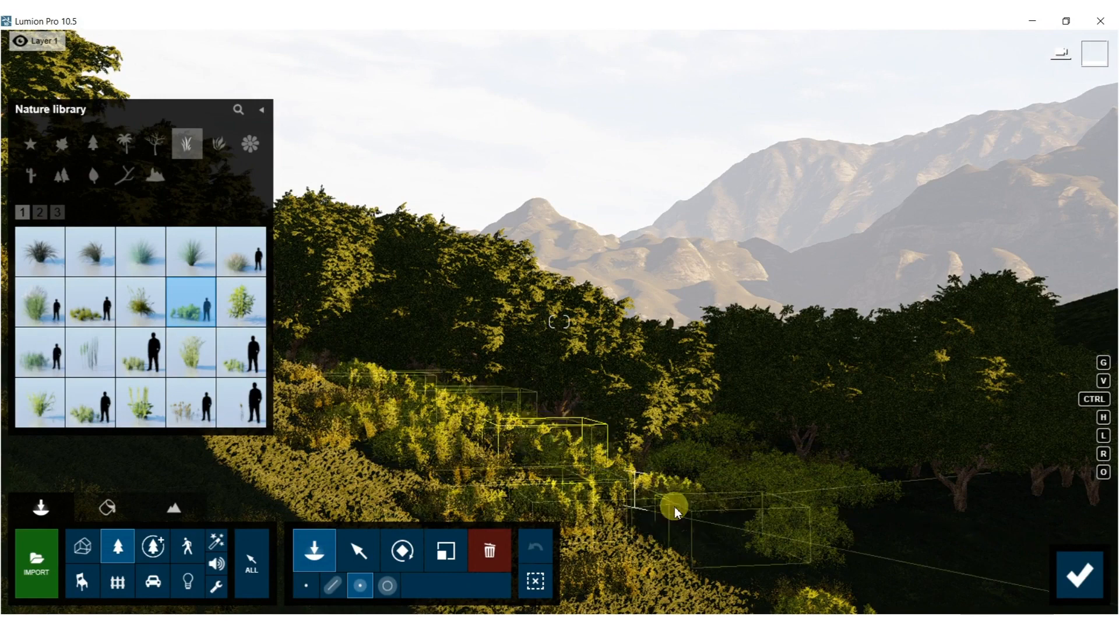
pyautogui.click(695, 500)
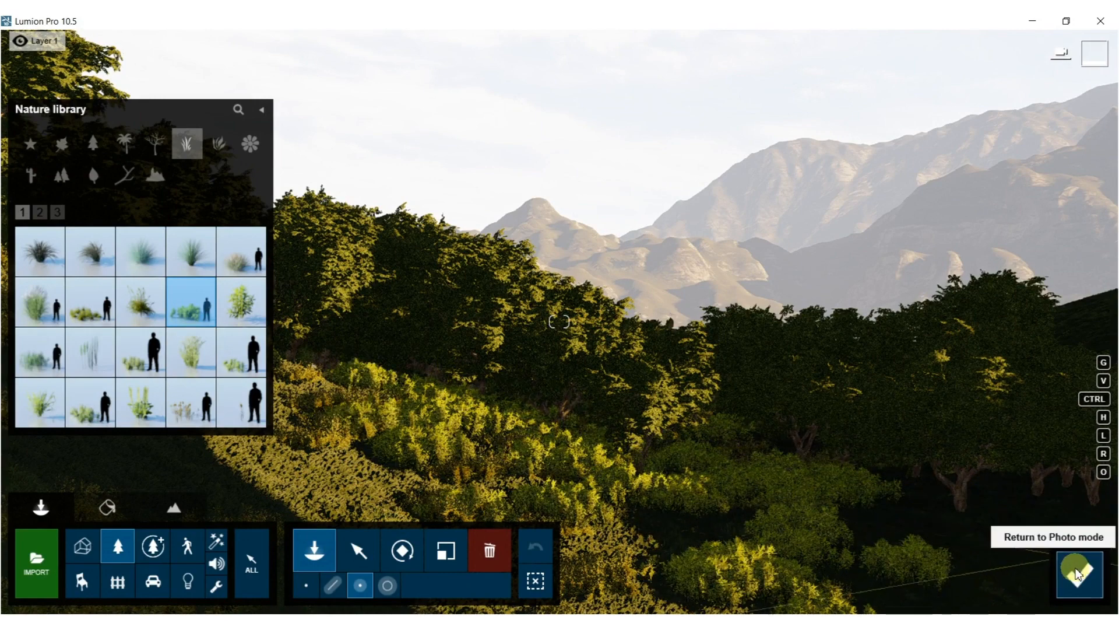
pyautogui.click(1062, 574)
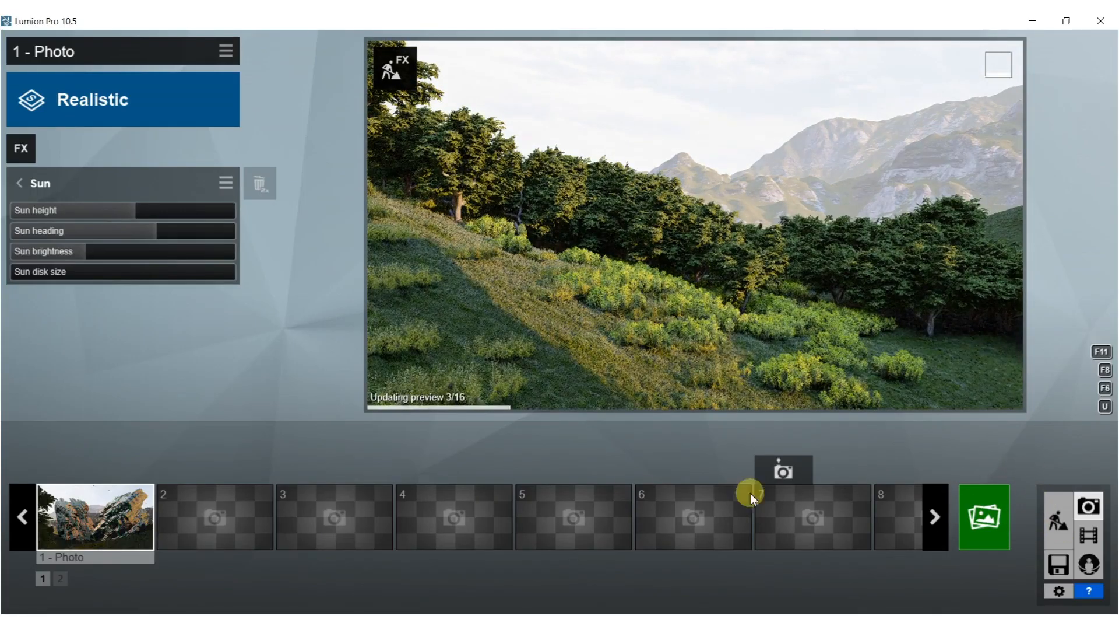
# Recall the stored Photo 1 camera view and update the preview.
pyautogui.hotkey('shift', '1')
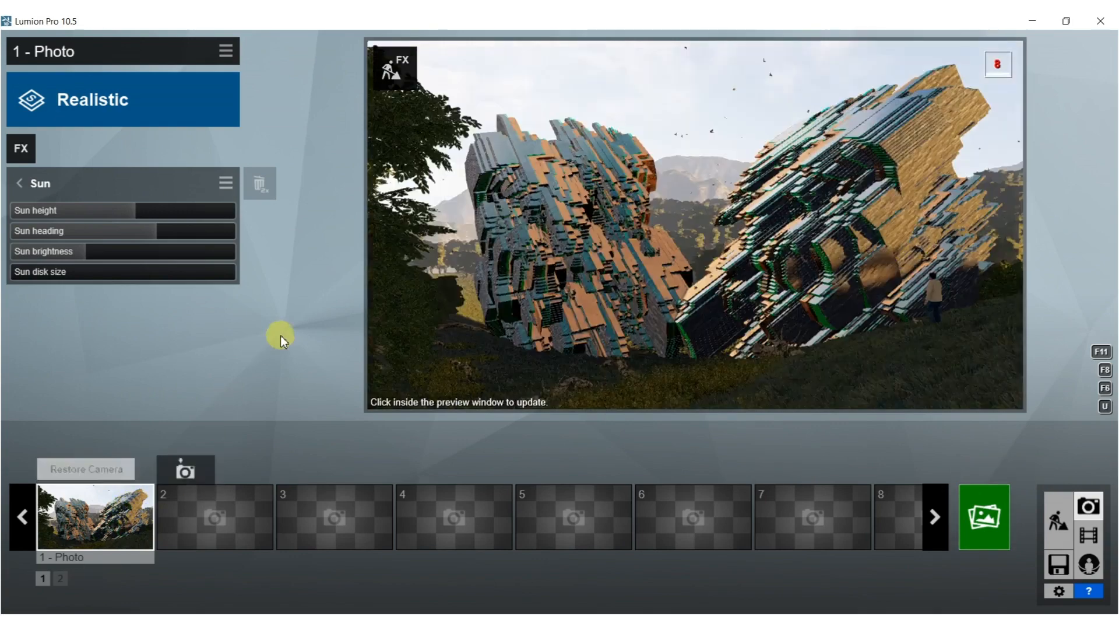
pyautogui.click(610, 216)
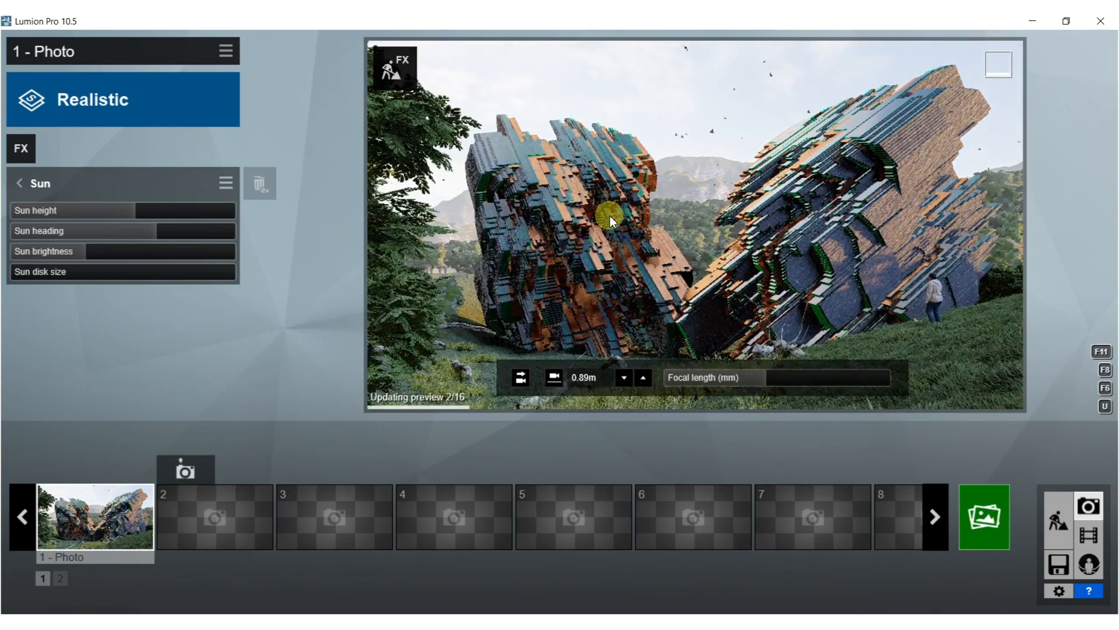
pyautogui.moveTo(612, 214)
pyautogui.mouseDown(button='right')
pyautogui.moveTo(650, 225)
pyautogui.moveTo(622, 214)
pyautogui.mouseUp(button='right')
pyautogui.click(64, 465)
# Render the current shot at Desktop size 1920x1080 as JPG file 83 in the BOOK folder.
pyautogui.click(991, 511)
pyautogui.click(430, 525)
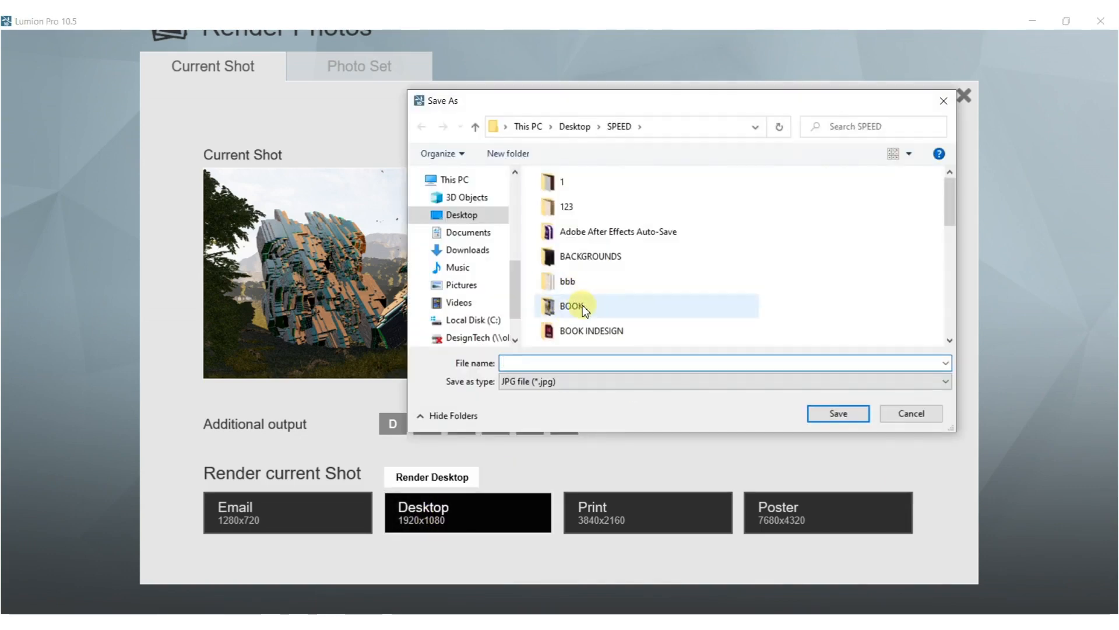
pyautogui.doubleClick(653, 305)
pyautogui.click(537, 362)
pyautogui.write('83')
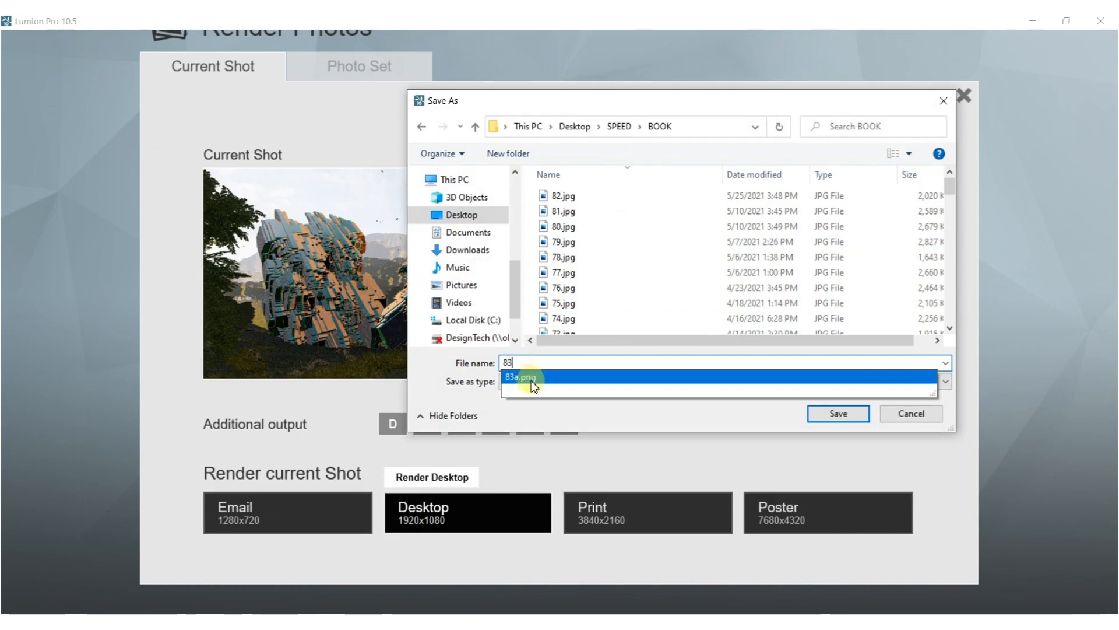
pyautogui.click(838, 413)
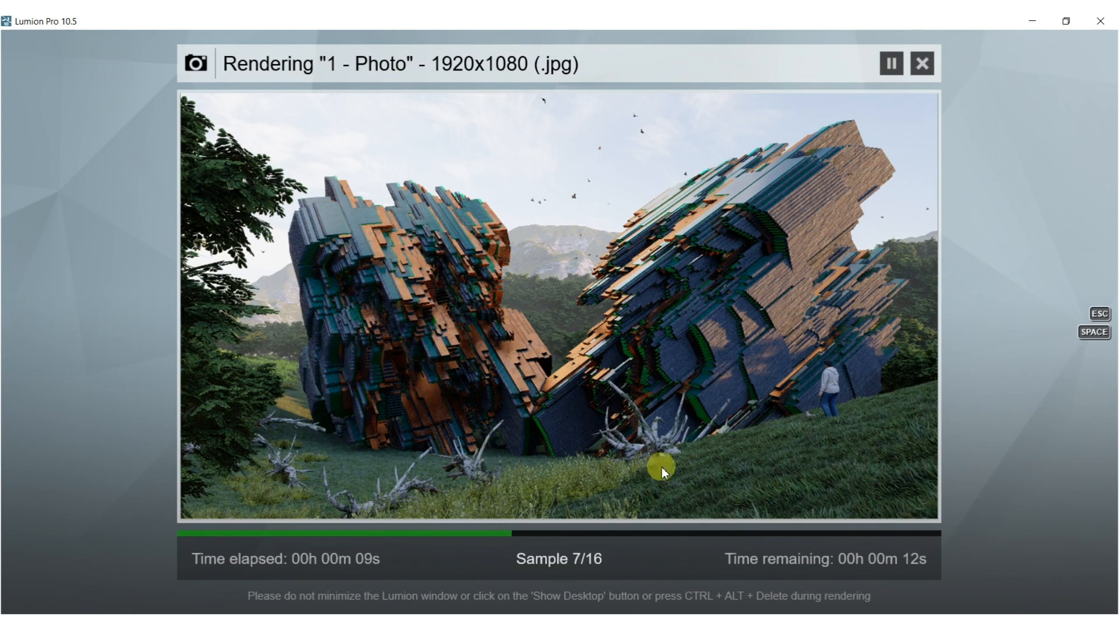
pyautogui.click(915, 580)
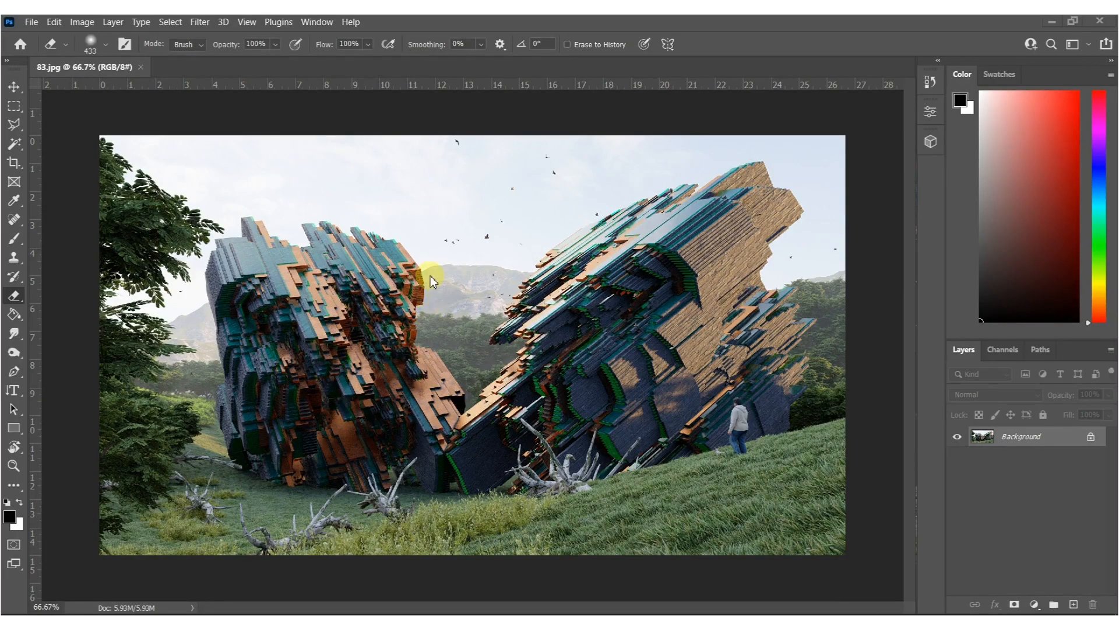
# Switch to Photoshop and raise the brightness of 83.jpg to 54.
pyautogui.click(92, 24)
pyautogui.moveTo(105, 56)
pyautogui.click(245, 57)
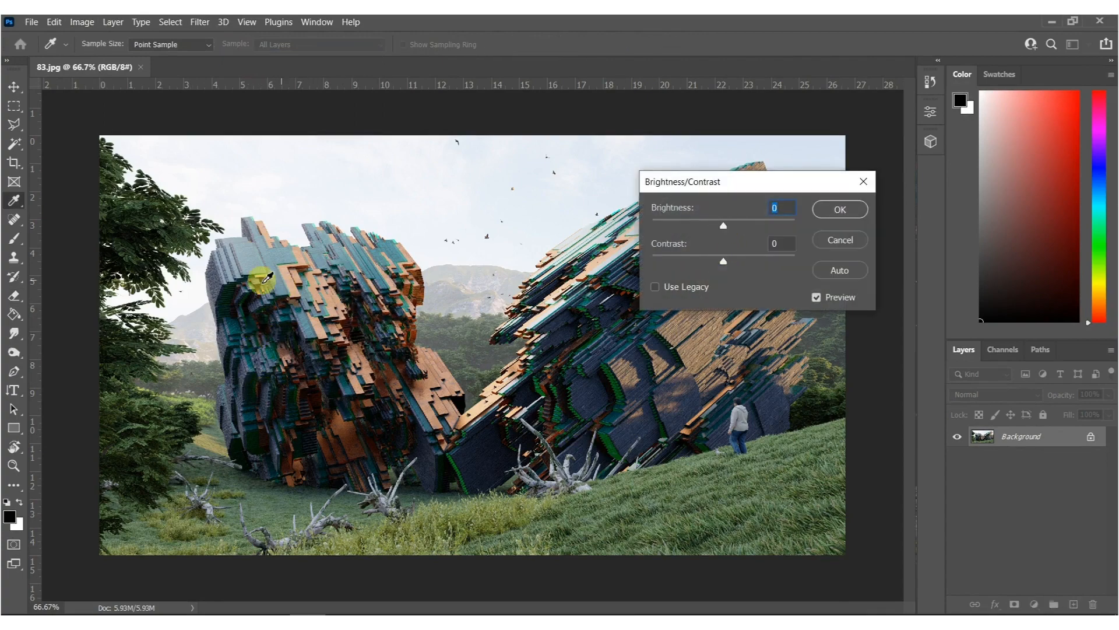
pyautogui.moveTo(726, 226); pyautogui.dragTo(748, 225)
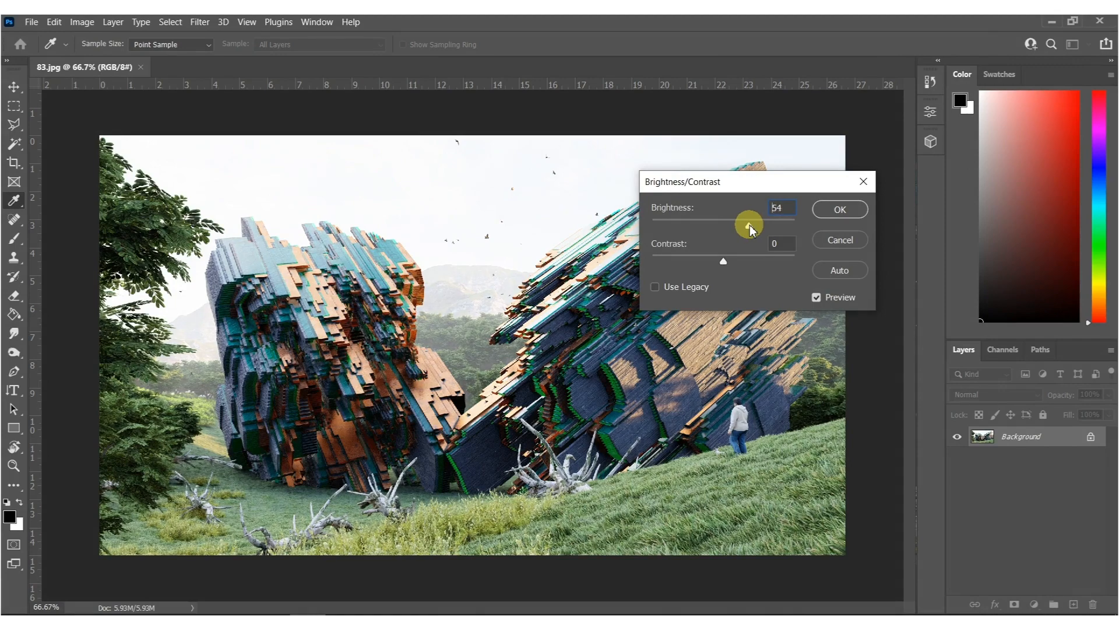
pyautogui.click(835, 210)
# Darken the image's outer corners, foreground grass and larger structure with a large soft Burn tool on midtones at 32% exposure.
pyautogui.press('e')
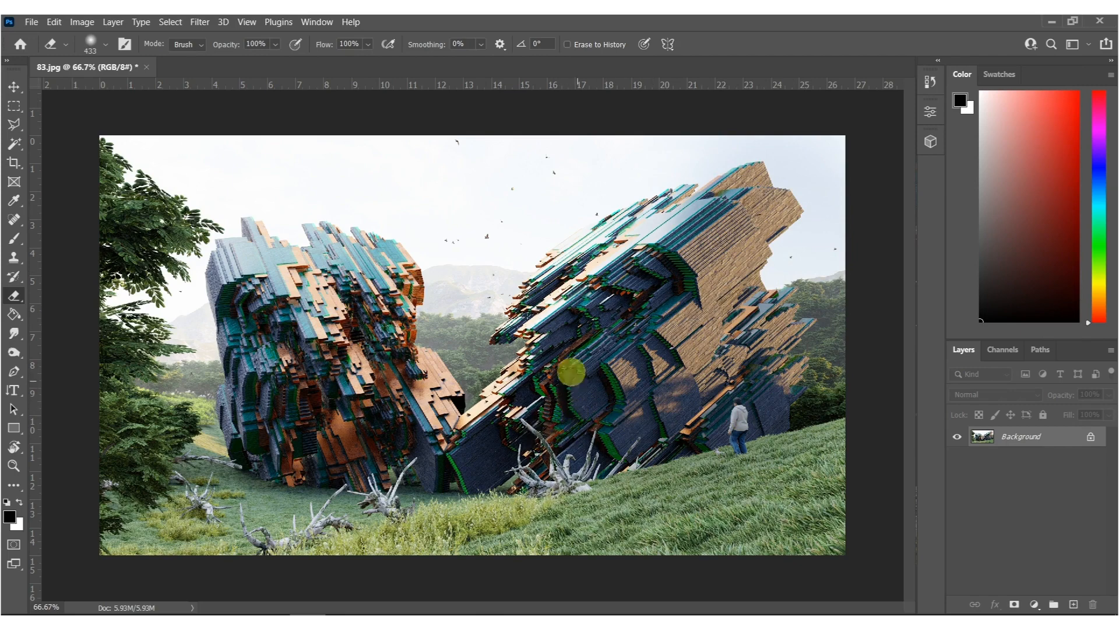
pyautogui.press('o')
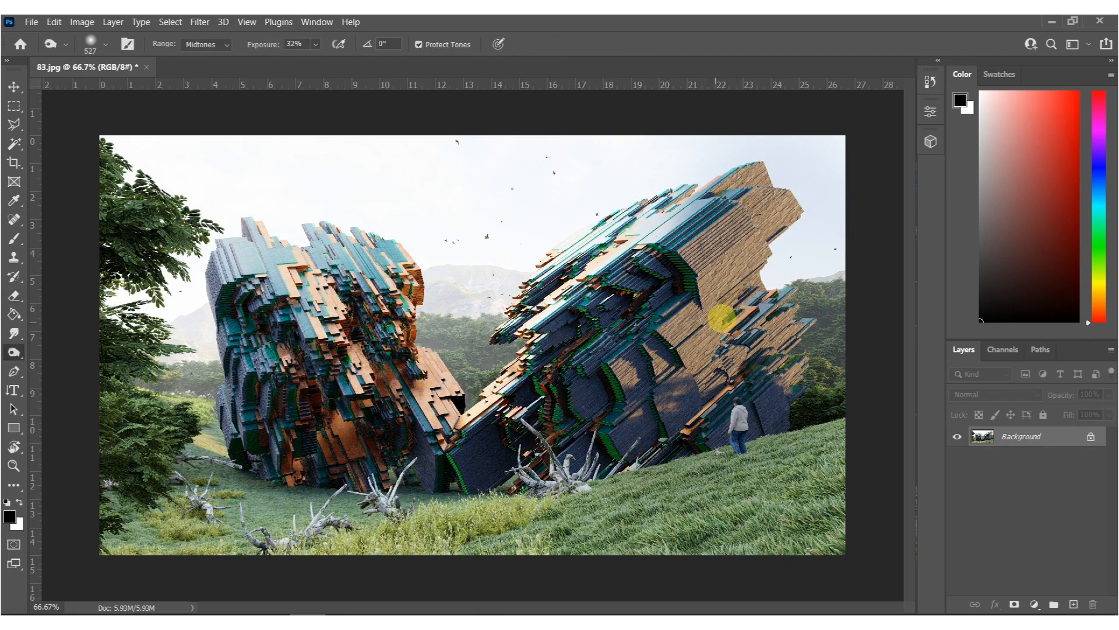
pyautogui.moveTo(760, 495)
pyautogui.keyDown('alt'); pyautogui.mouseDown(button='right')
pyautogui.moveTo(787, 509)
pyautogui.moveTo(775, 440)
pyautogui.moveTo(744, 482)
pyautogui.moveTo(717, 472)
pyautogui.moveTo(673, 483)
pyautogui.moveTo(807, 460)
pyautogui.mouseUp(button='right'); pyautogui.keyUp('alt')
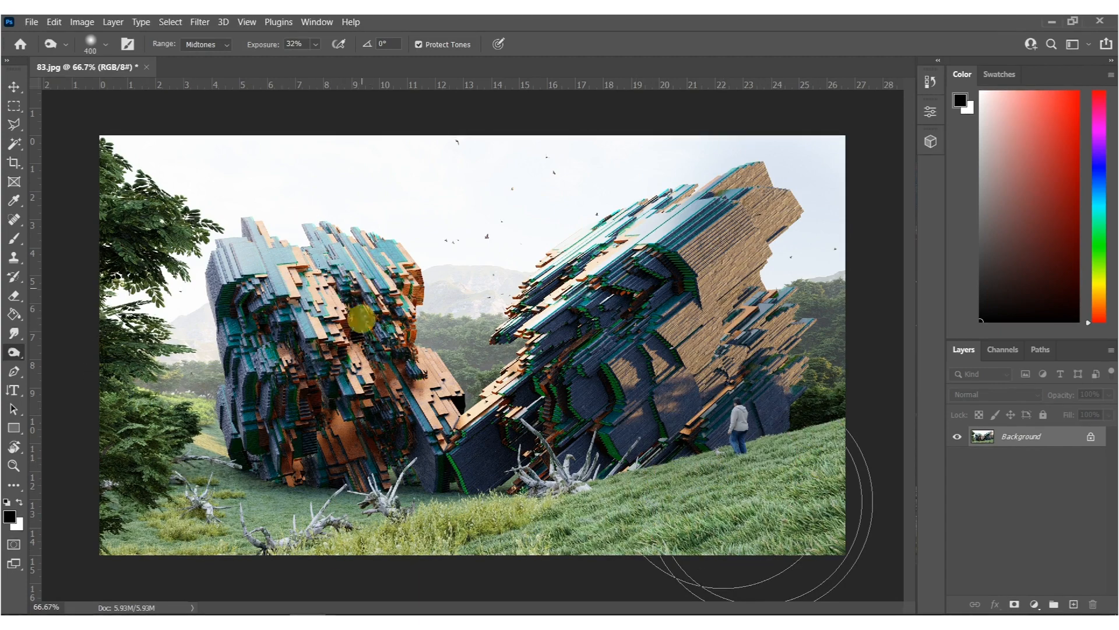
pyautogui.moveTo(105, 187)
pyautogui.keyDown('alt'); pyautogui.mouseDown(button='right')
pyautogui.moveTo(194, 180)
pyautogui.moveTo(63, 193)
pyautogui.mouseUp(button='right'); pyautogui.keyUp('alt')
pyautogui.moveTo(143, 495)
pyautogui.mouseDown()
pyautogui.moveTo(183, 559)
pyautogui.moveTo(191, 532)
pyautogui.moveTo(428, 596)
pyautogui.moveTo(790, 545)
pyautogui.mouseUp()
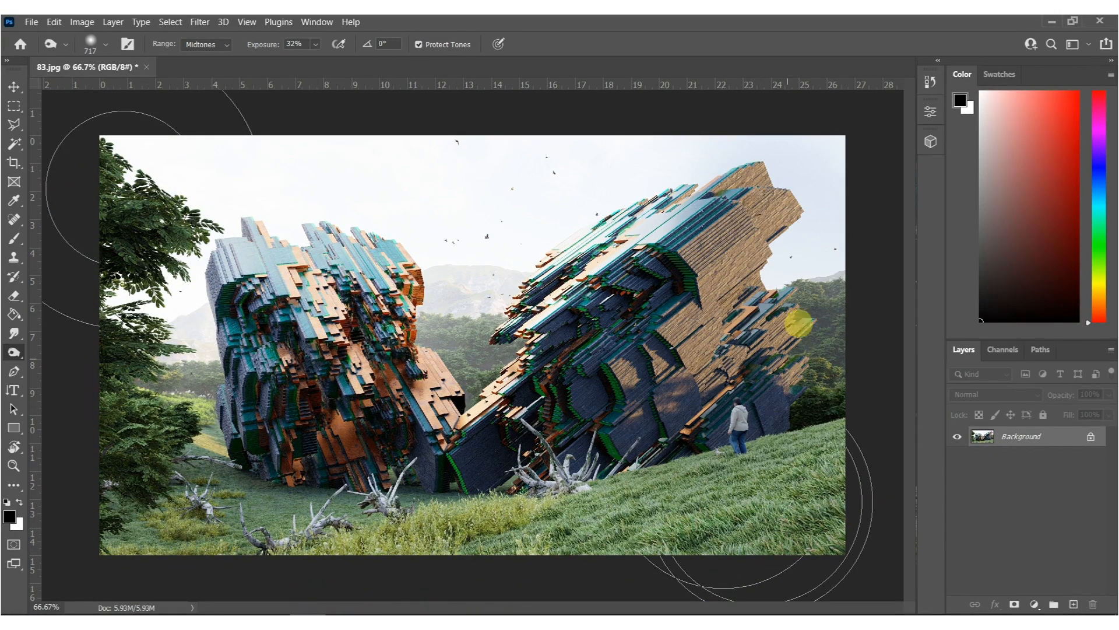
pyautogui.moveTo(760, 240)
pyautogui.mouseDown()
pyautogui.moveTo(649, 294)
pyautogui.moveTo(607, 360)
pyautogui.mouseUp()
pyautogui.keyDown('alt'); pyautogui.moveTo(684, 256); pyautogui.dragTo(627, 257, button='right'); pyautogui.keyUp('alt')
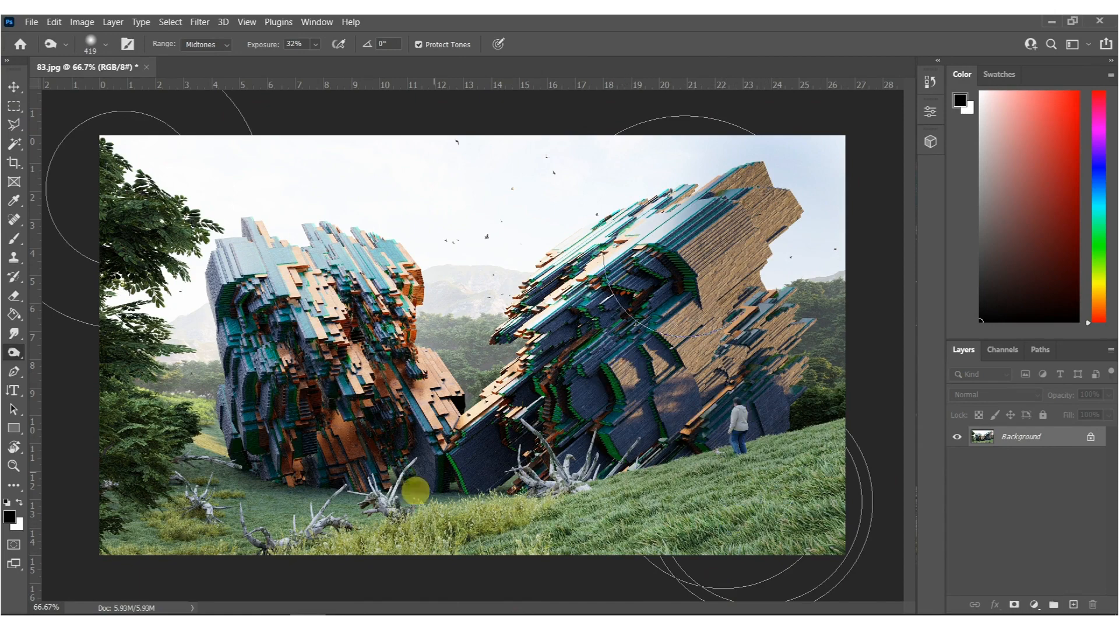
# Add a new layer and paint soft black bands across the image's upper and lower edges with a brush of about 492 px.
pyautogui.hotkey('ctrl', 'shift', 'n')
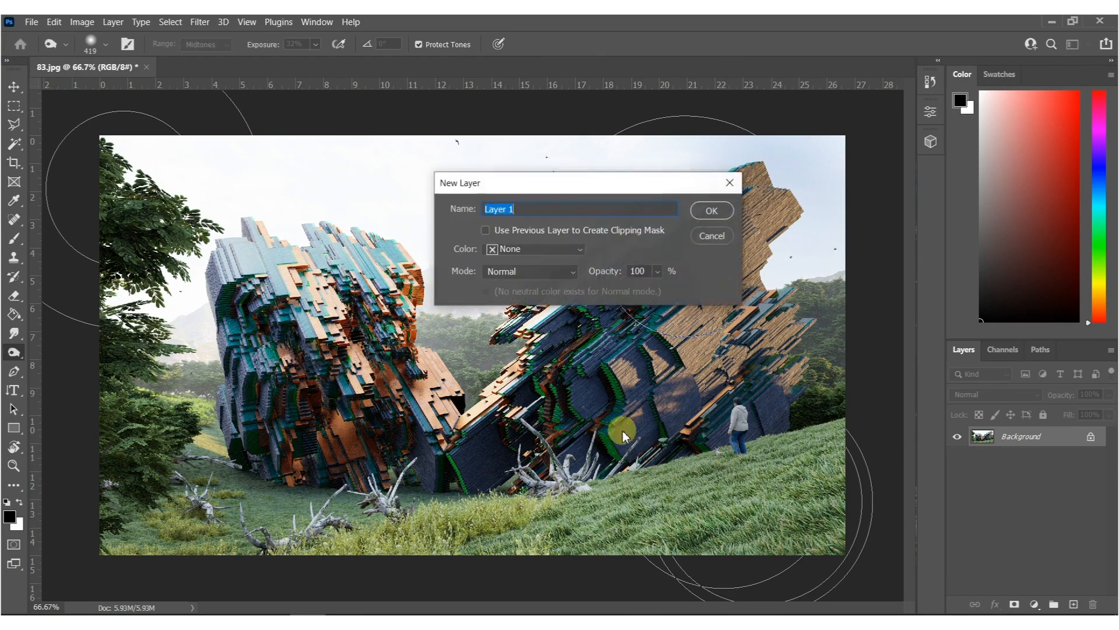
pyautogui.click(715, 210)
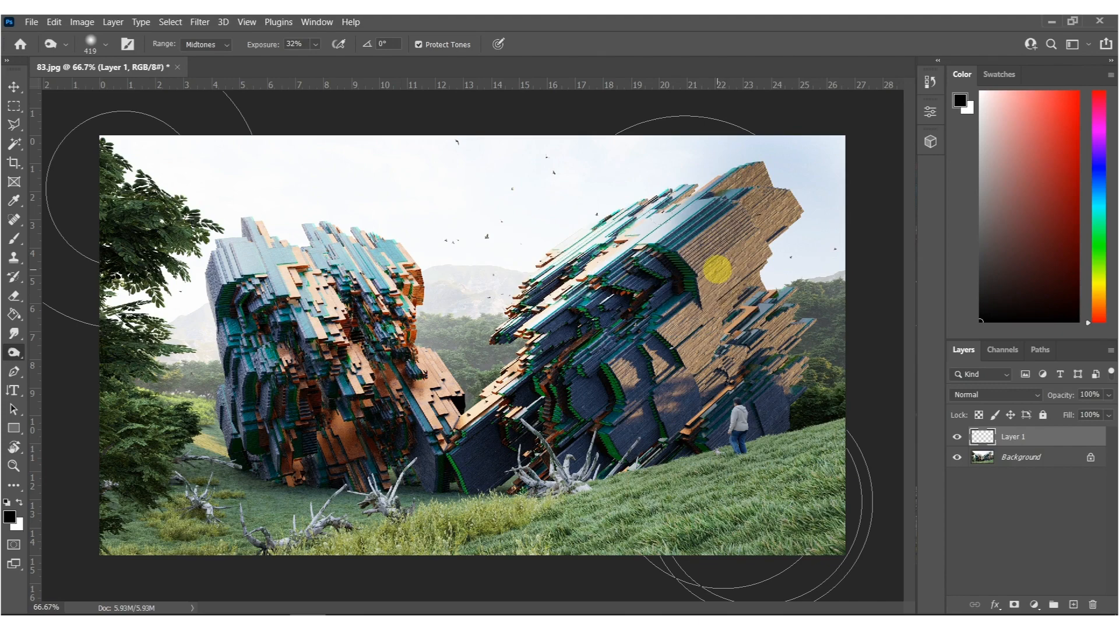
pyautogui.press('b')
pyautogui.keyDown('alt'); pyautogui.moveTo(507, 308); pyautogui.dragTo(524, 304, button='right'); pyautogui.keyUp('alt')
pyautogui.moveTo(887, 133)
pyautogui.mouseDown()
pyautogui.moveTo(606, 103)
pyautogui.moveTo(7, 125)
pyautogui.mouseUp()
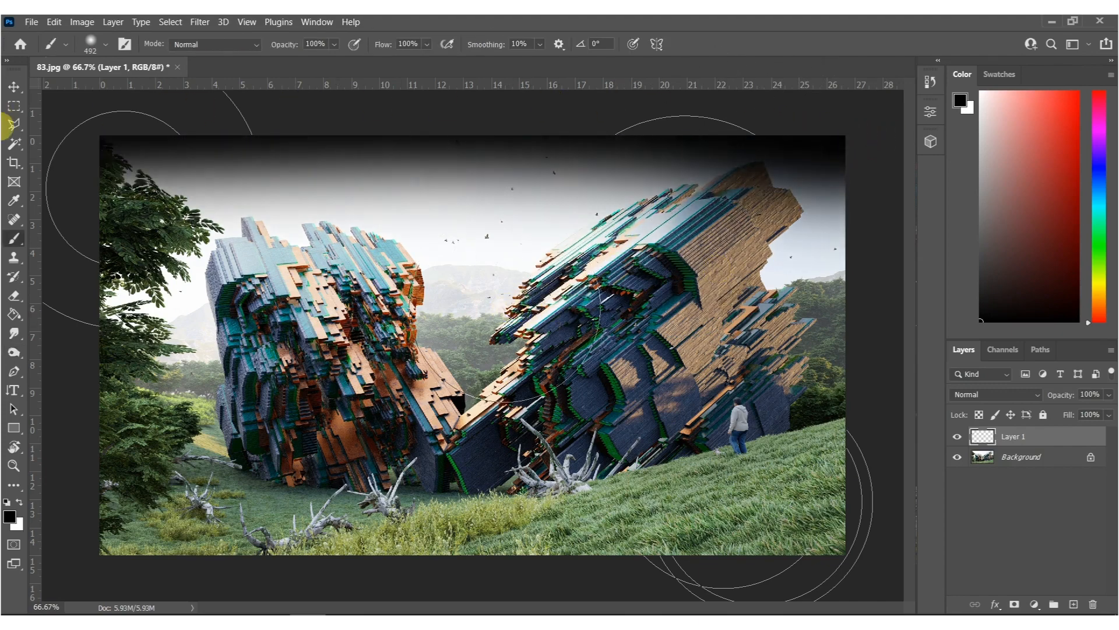
pyautogui.moveTo(73, 583)
pyautogui.mouseDown()
pyautogui.moveTo(866, 599)
pyautogui.moveTo(974, 582)
pyautogui.mouseUp()
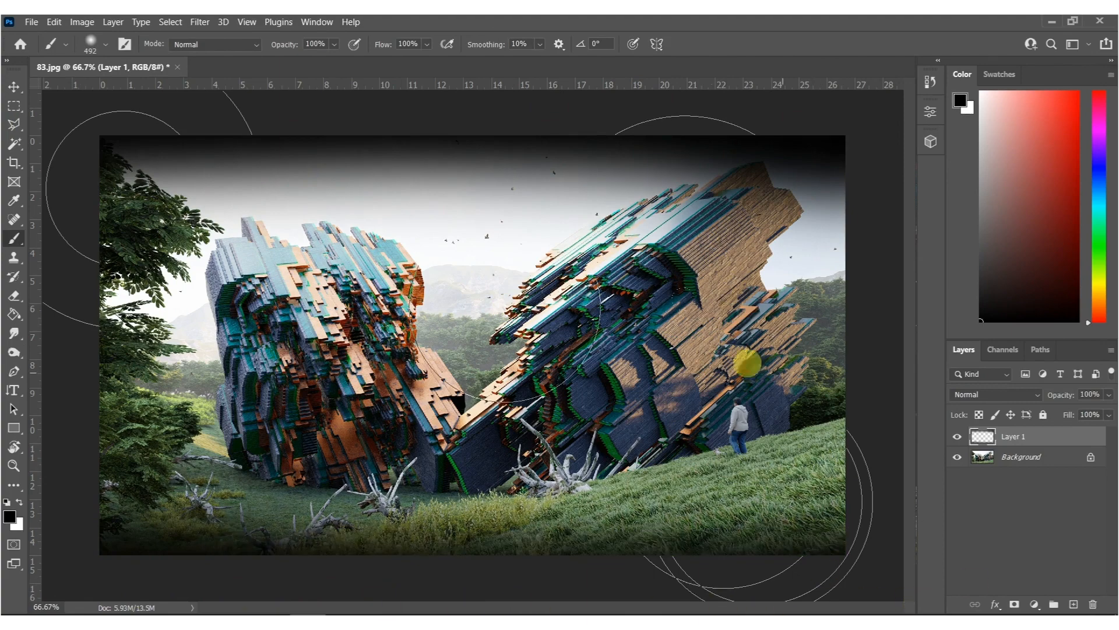
# Scale the black vignette layer proportionally to about 109.44%, extending it upward beyond the canvas.
pyautogui.hotkey('ctrl', 't')
pyautogui.moveTo(458, 132); pyautogui.dragTo(459, 95)
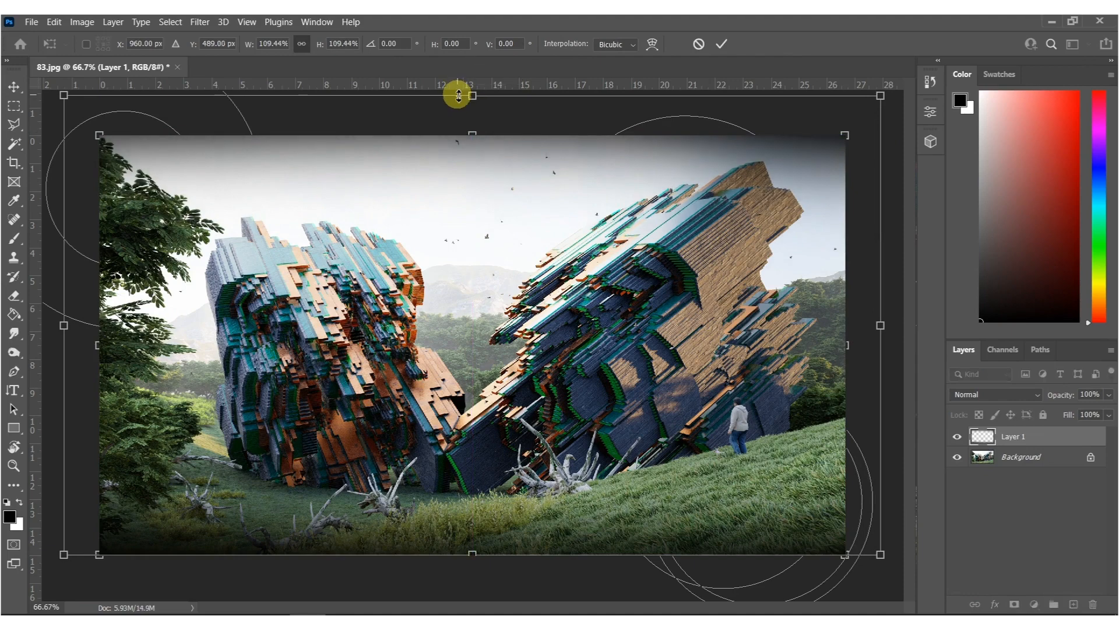
pyautogui.press('Return')
# Apply Auto Tone, Auto Color and Auto Contrast to the Background layer, finishing with Auto Color once more.
pyautogui.click(1032, 457)
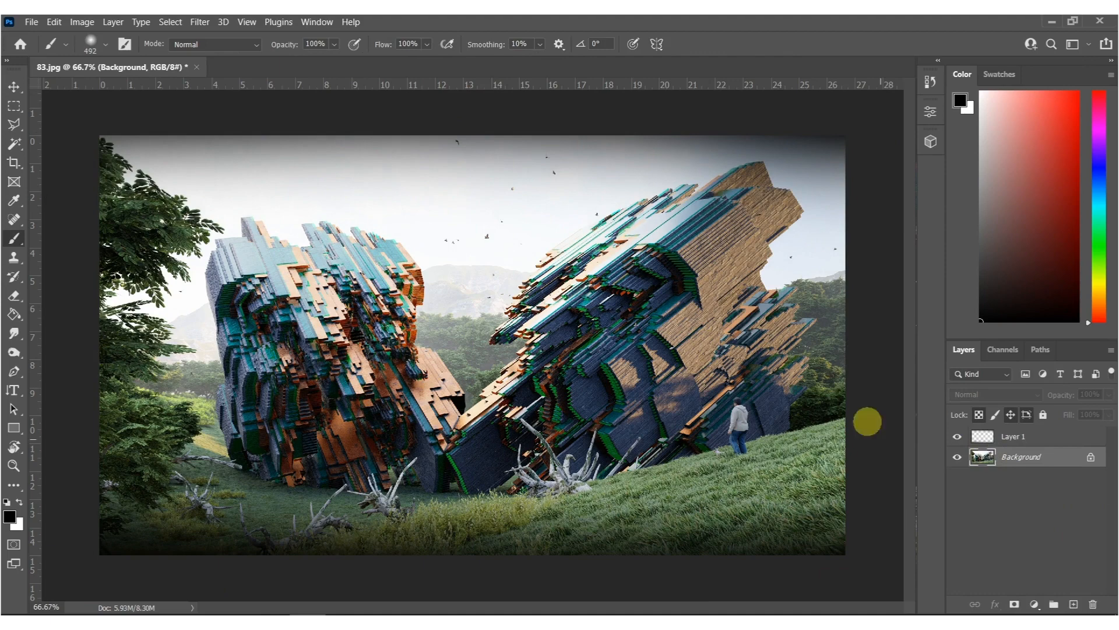
pyautogui.click(81, 23)
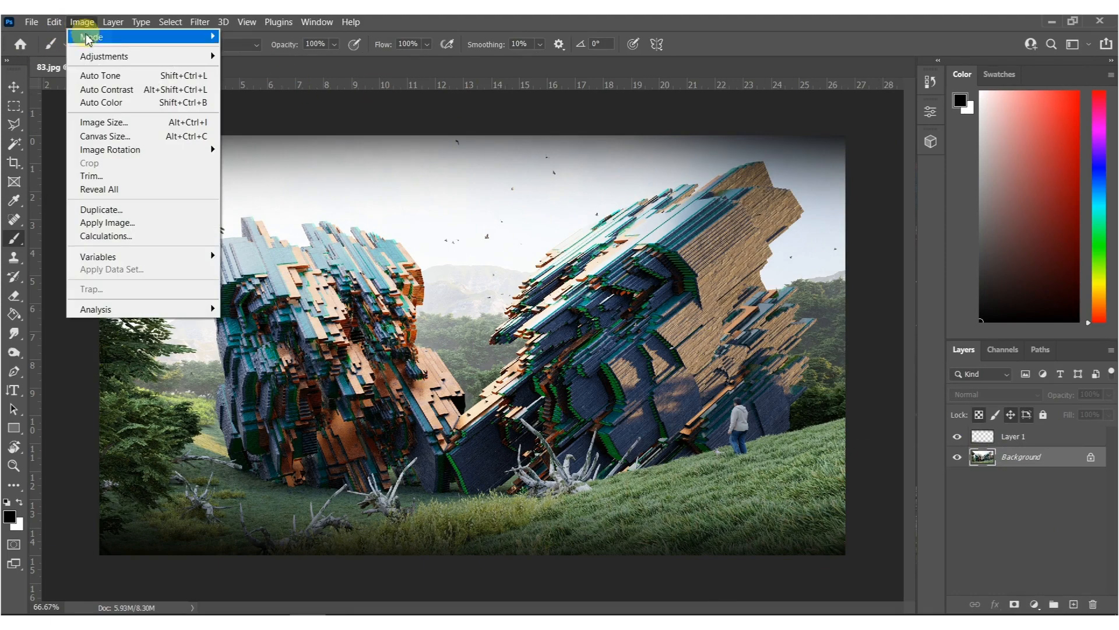
pyautogui.click(95, 76)
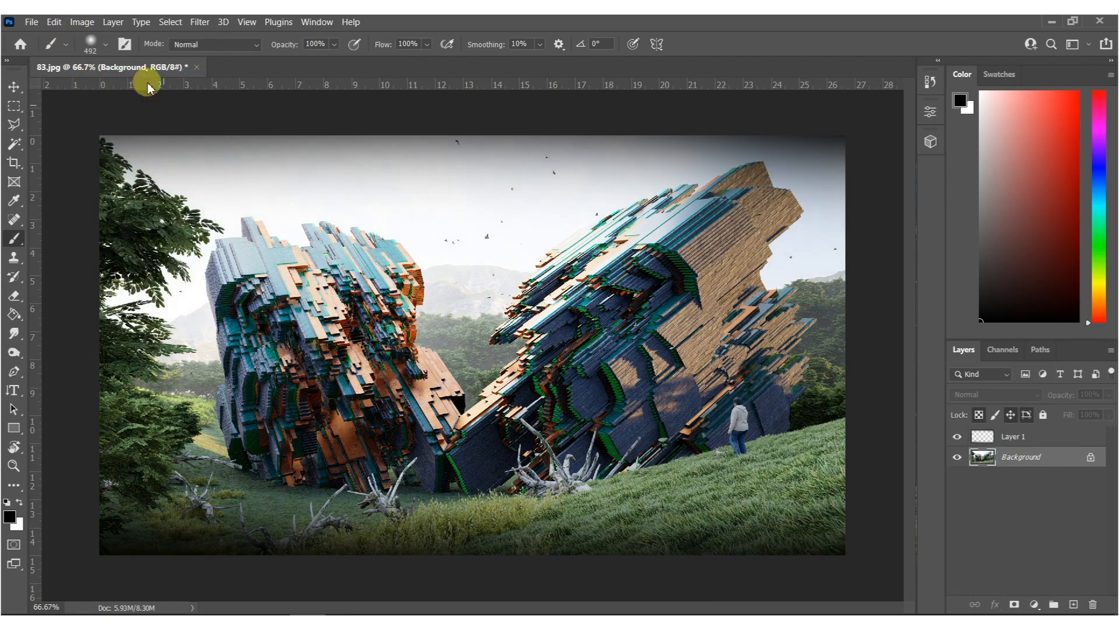
pyautogui.click(81, 21)
pyautogui.click(109, 100)
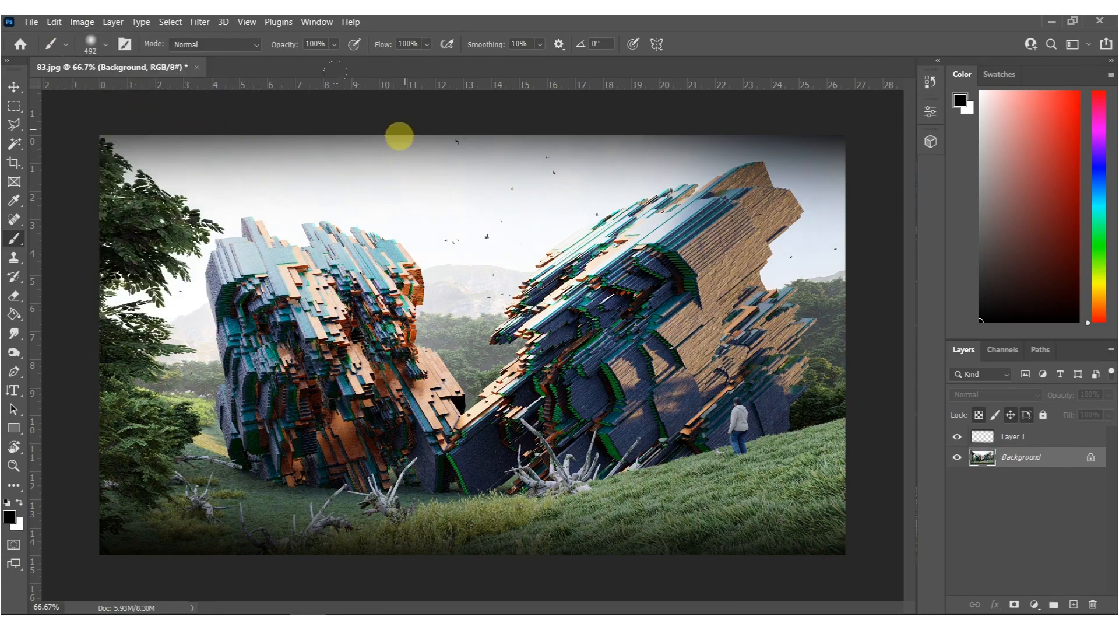
pyautogui.click(93, 22)
pyautogui.click(95, 87)
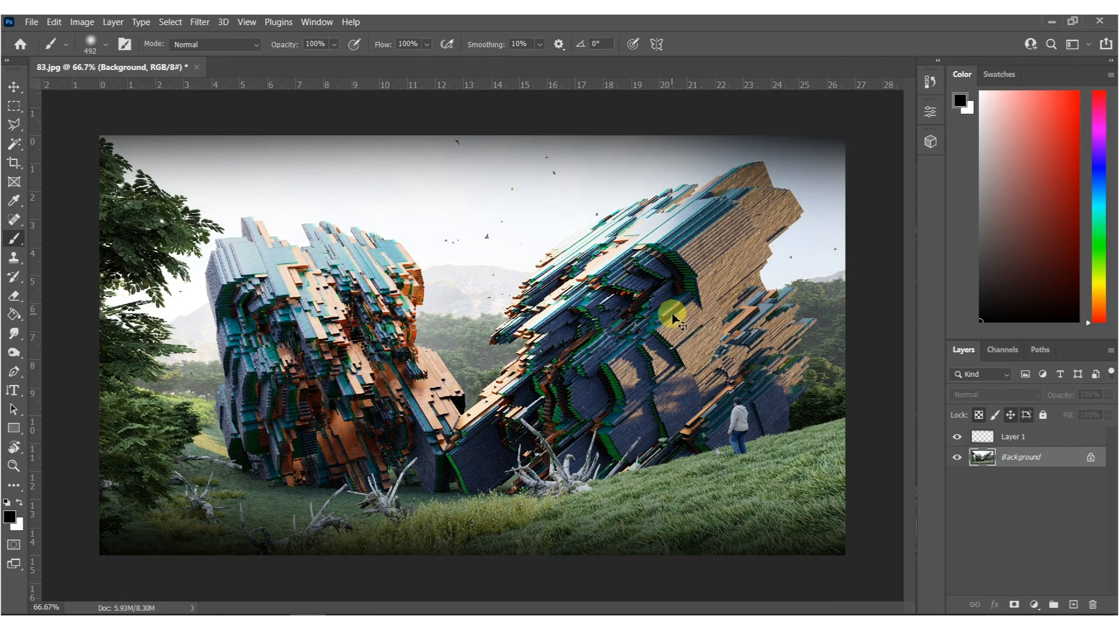
pyautogui.click(83, 21)
pyautogui.click(96, 100)
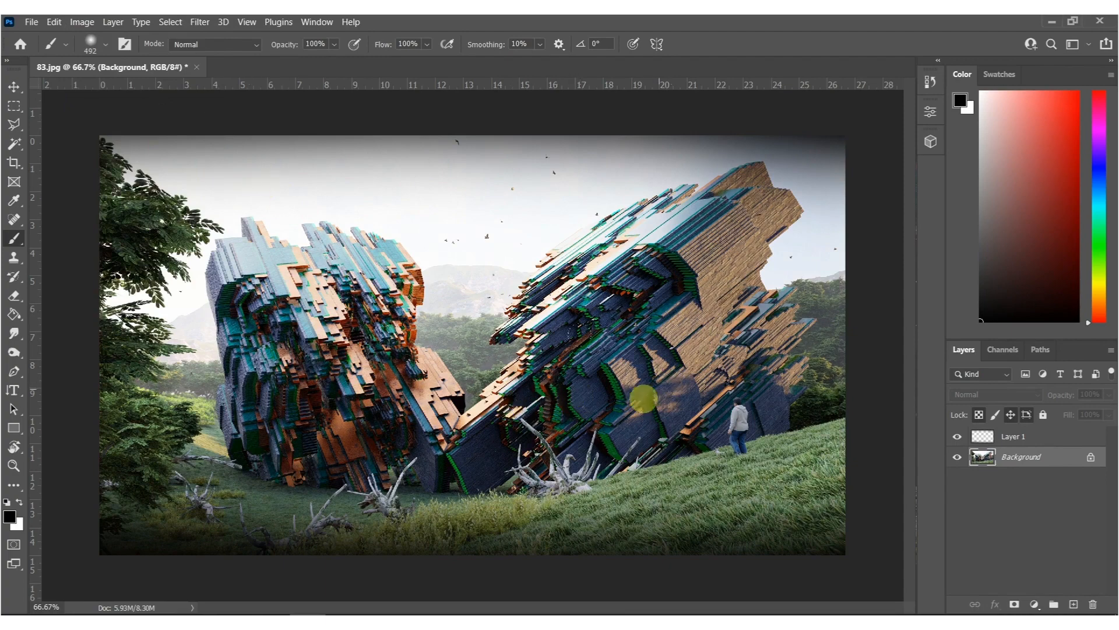
# Lower the opacity of the black vignette layer to 76%.
pyautogui.click(1032, 436)
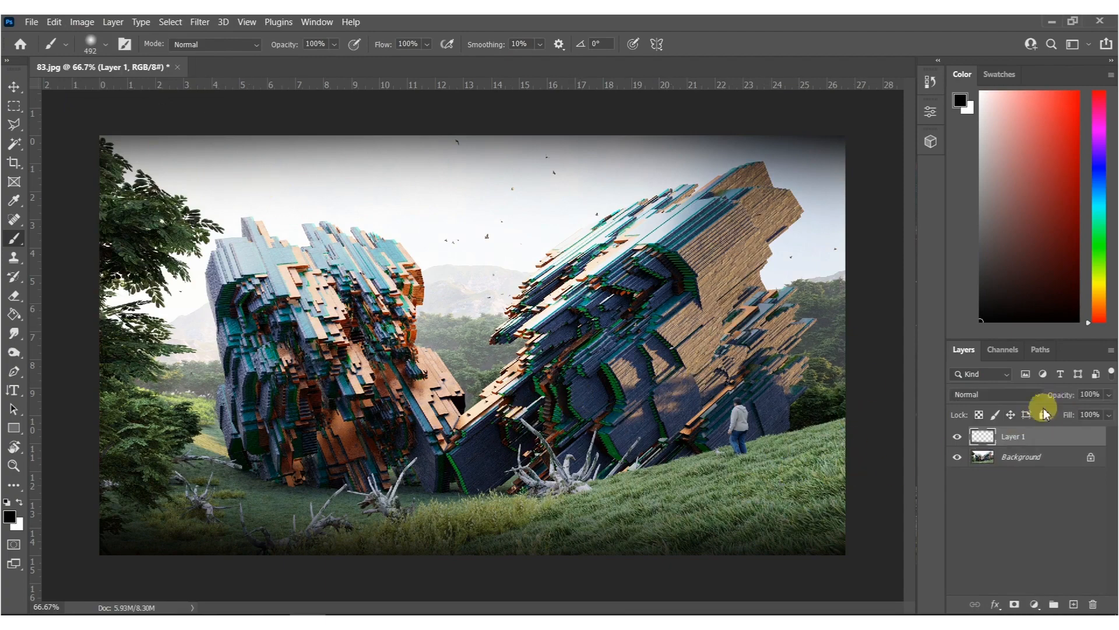
pyautogui.moveTo(1060, 400); pyautogui.dragTo(1053, 400)
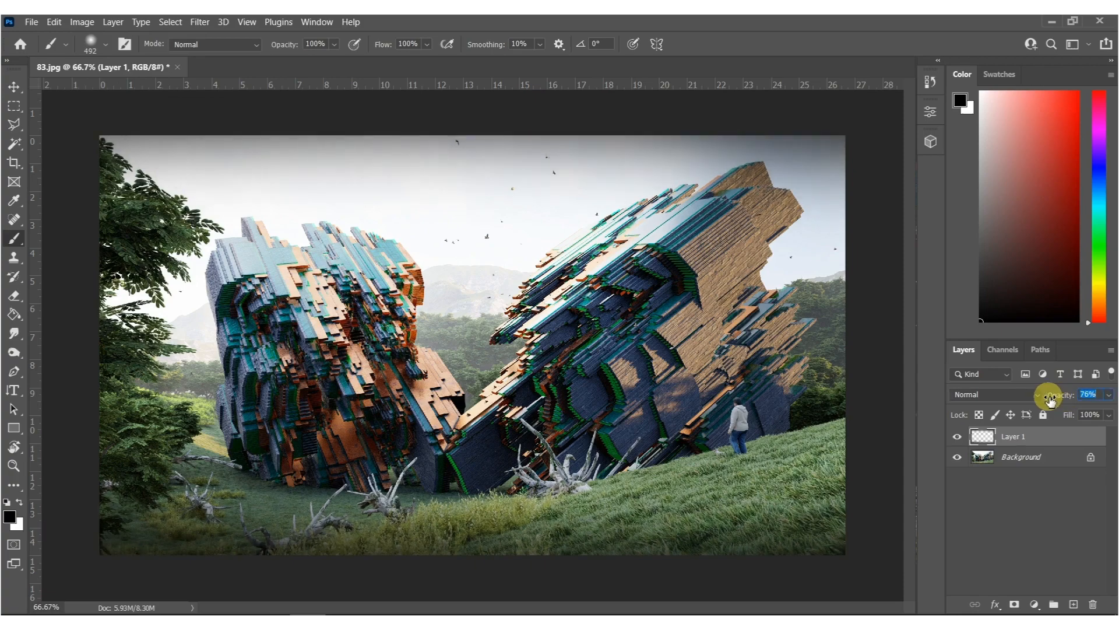